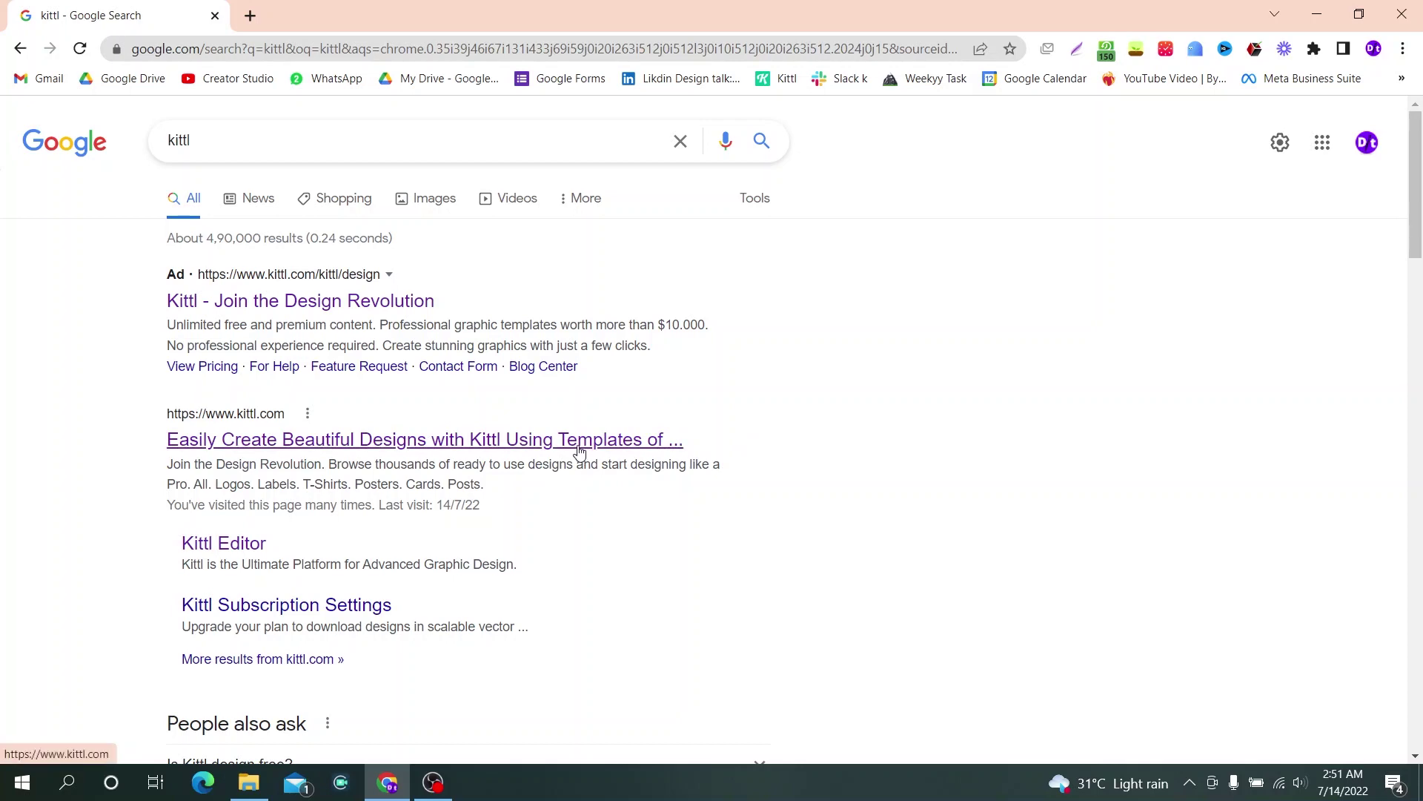
Open the main Kittl website from the search results and browse its Logos templates
{"action": "left_click", "coordinate": [579, 452]}
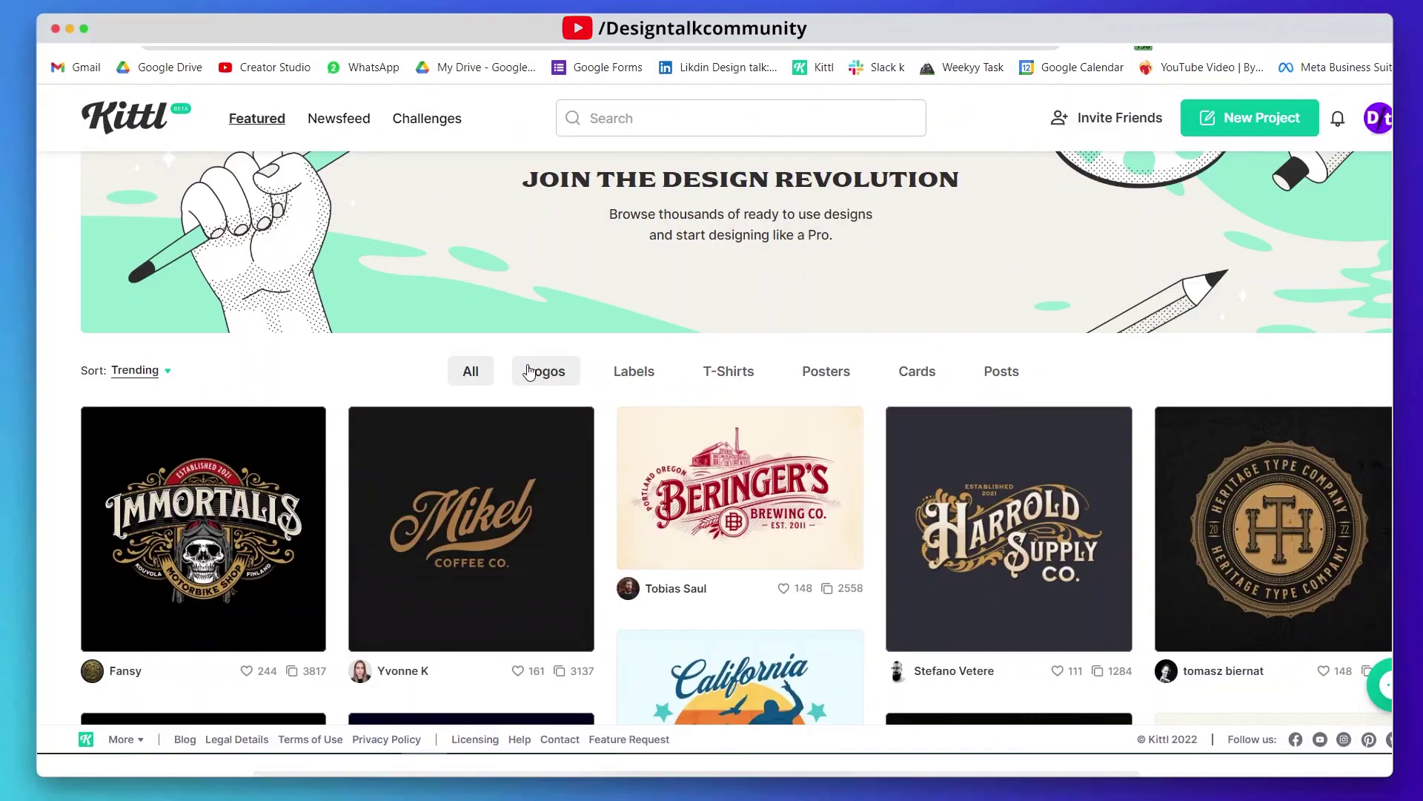
{"action": "left_click", "coordinate": [529, 372]}
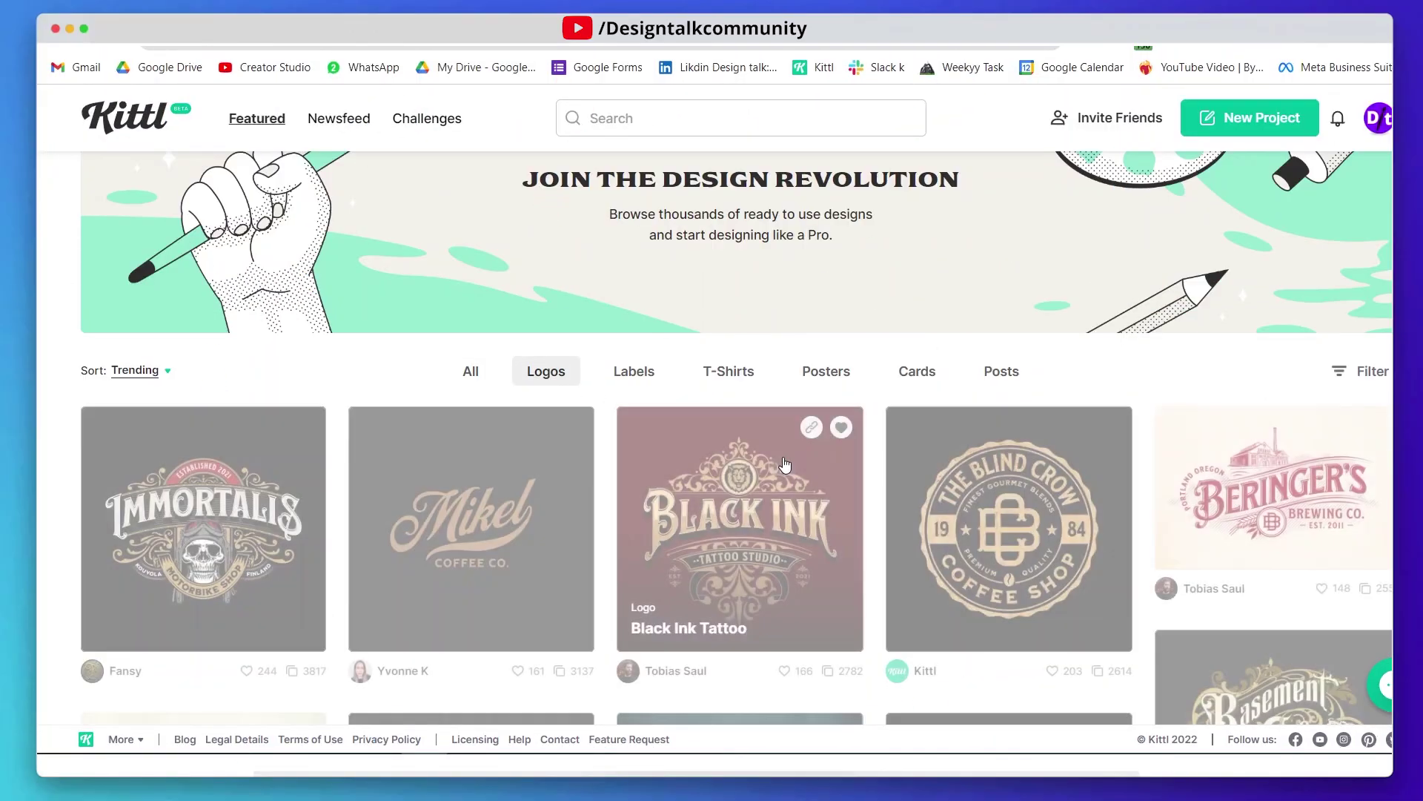
{"action": "scroll", "coordinate": [778, 463], "scroll_direction": "down", "scroll_amount": 5}
{"action": "scroll", "coordinate": [786, 463], "scroll_direction": "down", "scroll_amount": 4}
{"action": "scroll", "coordinate": [786, 460], "scroll_direction": "up", "scroll_amount": 8}
Show the T-Shirts templates and open the details of the Surfing Club design
{"action": "left_click", "coordinate": [727, 346]}
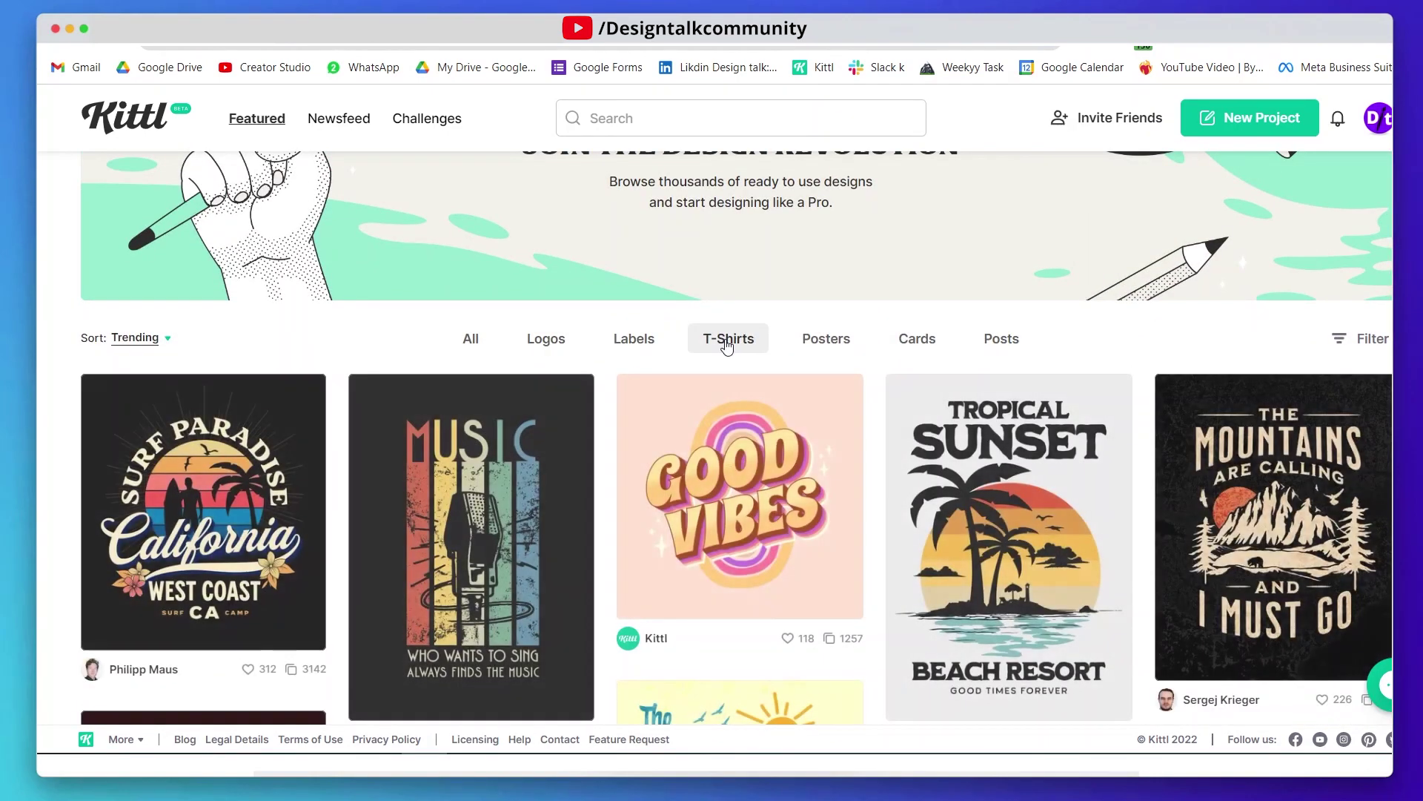
{"action": "scroll", "coordinate": [728, 346], "scroll_direction": "down", "scroll_amount": 10}
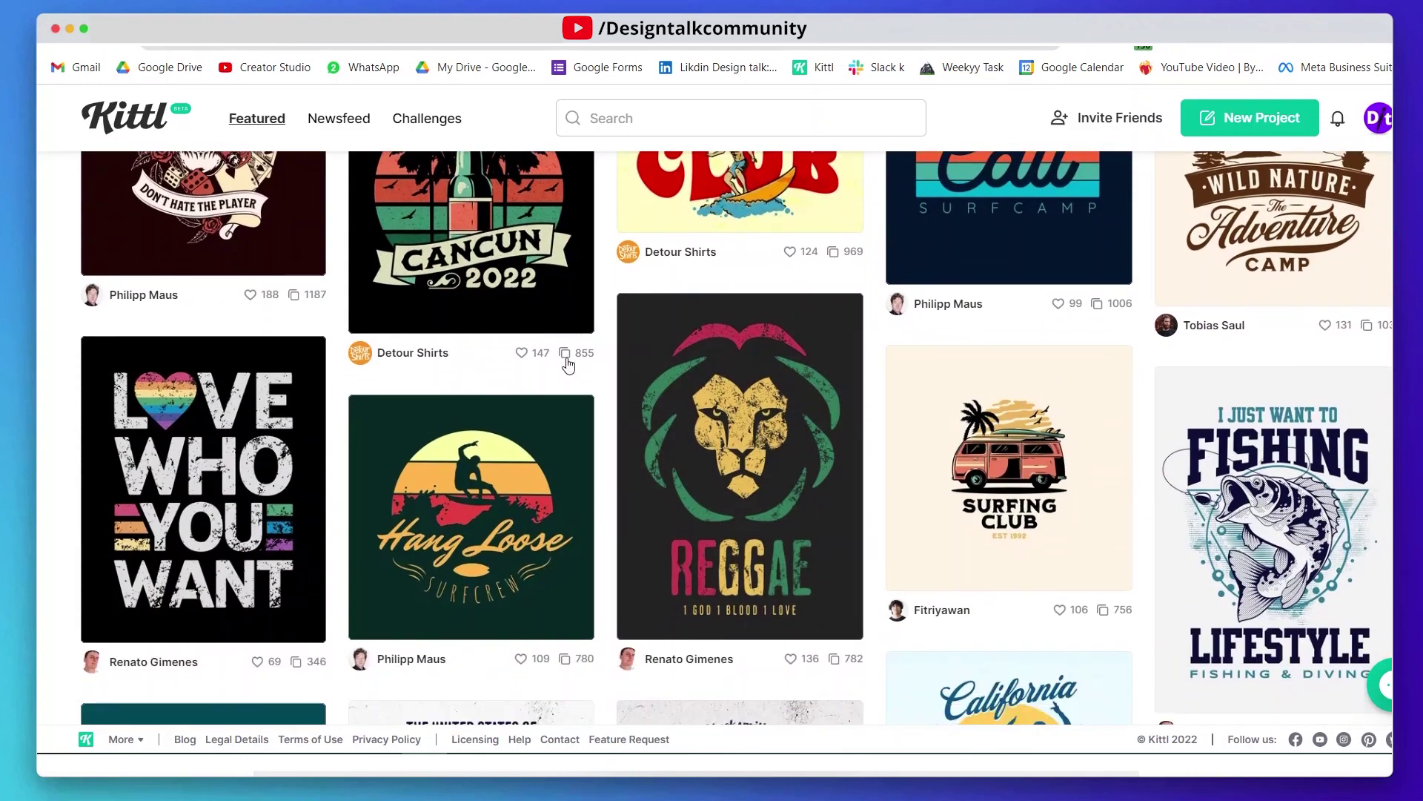
{"action": "mouse_move", "coordinate": [928, 451]}
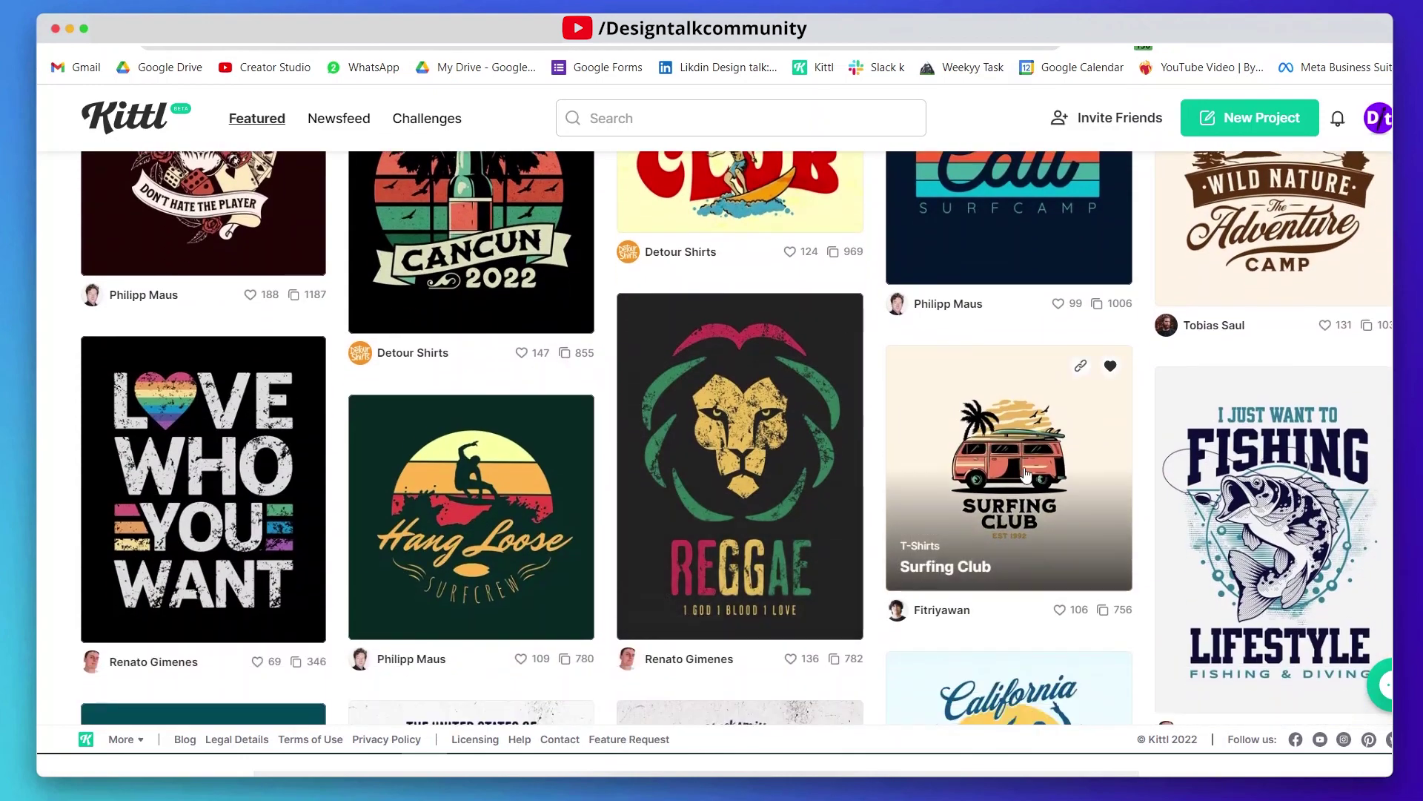
{"action": "left_click", "coordinate": [943, 464]}
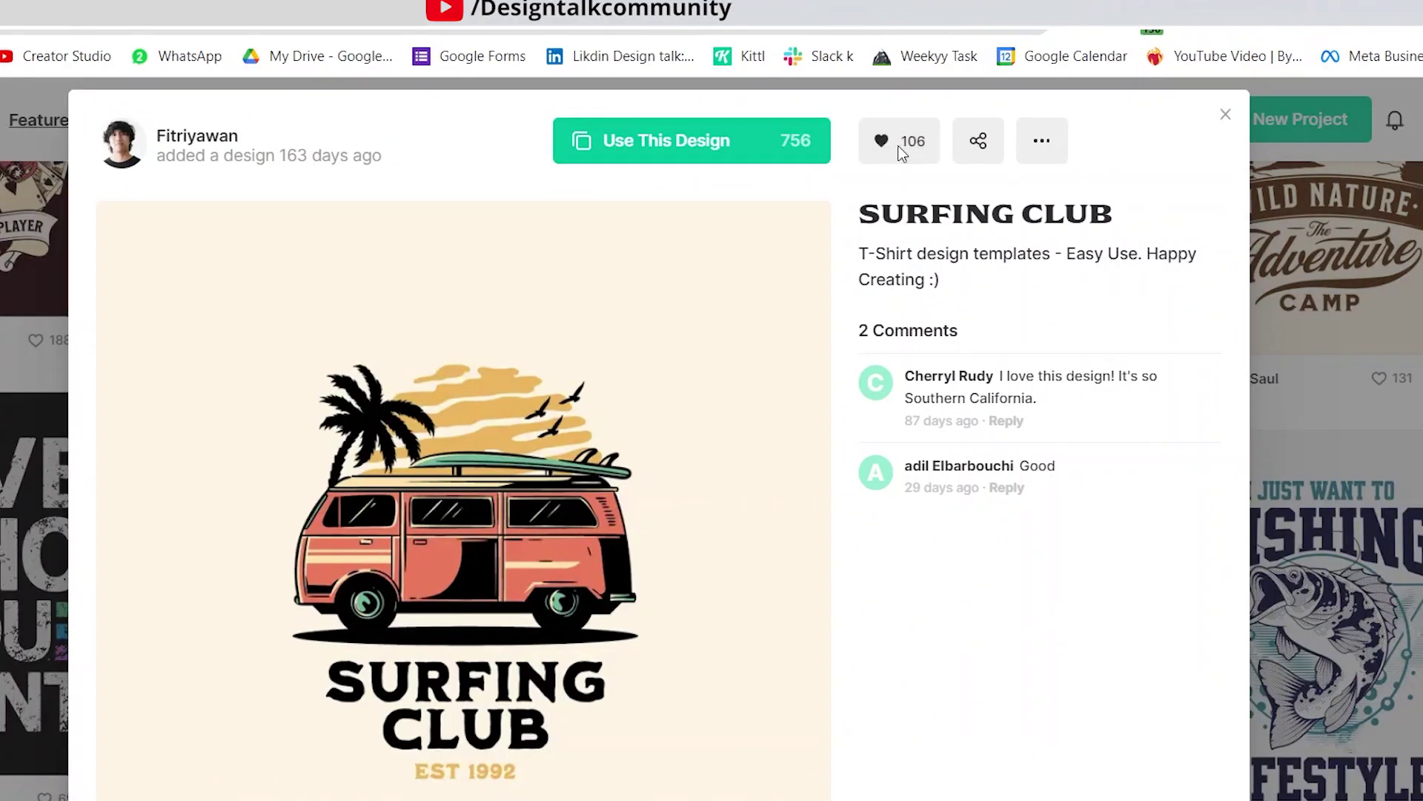
Toggle the like on the Surfing Club design and post the comment "amzing work" on it
{"action": "left_click", "coordinate": [897, 154]}
{"action": "left_click", "coordinate": [893, 146]}
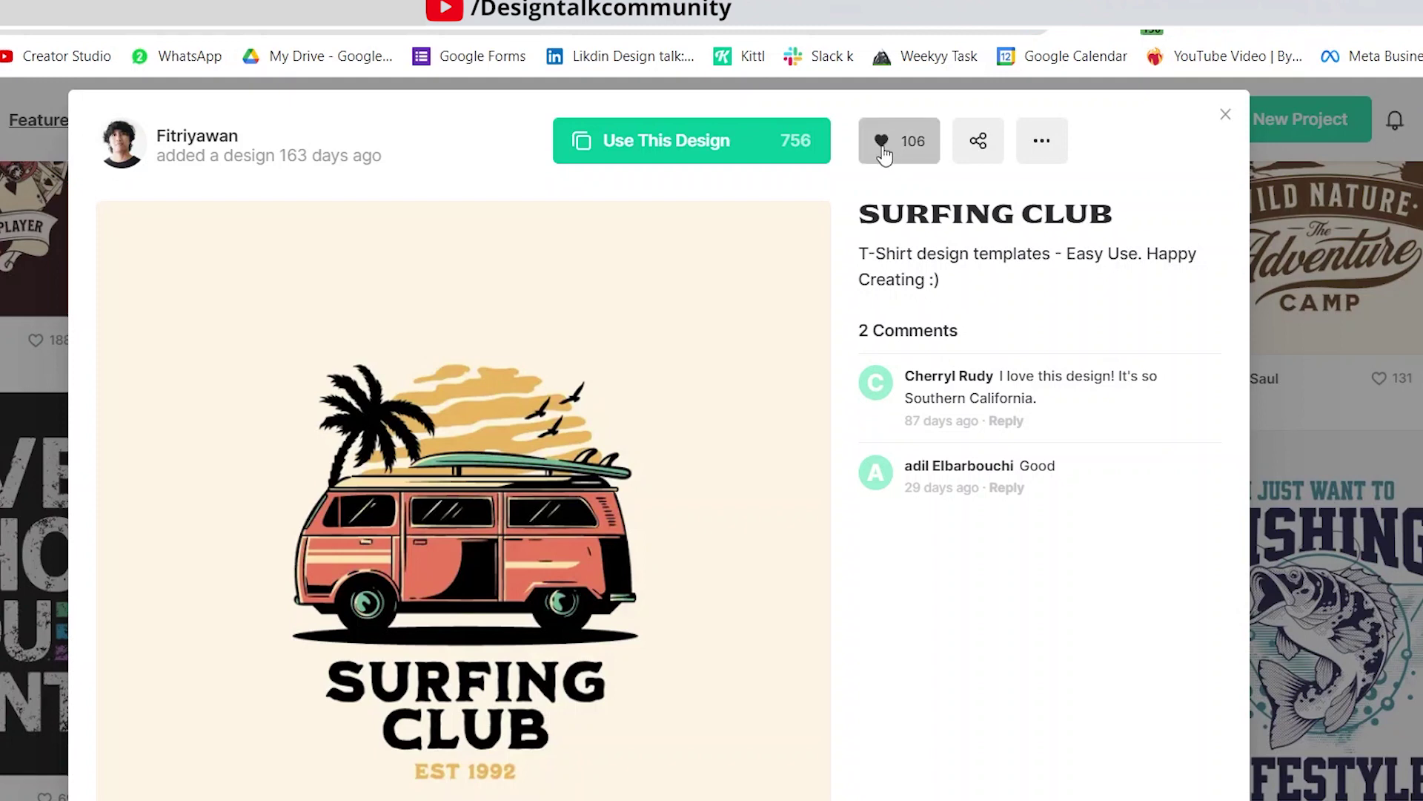
{"action": "scroll", "coordinate": [1055, 615], "scroll_direction": "down", "scroll_amount": 1}
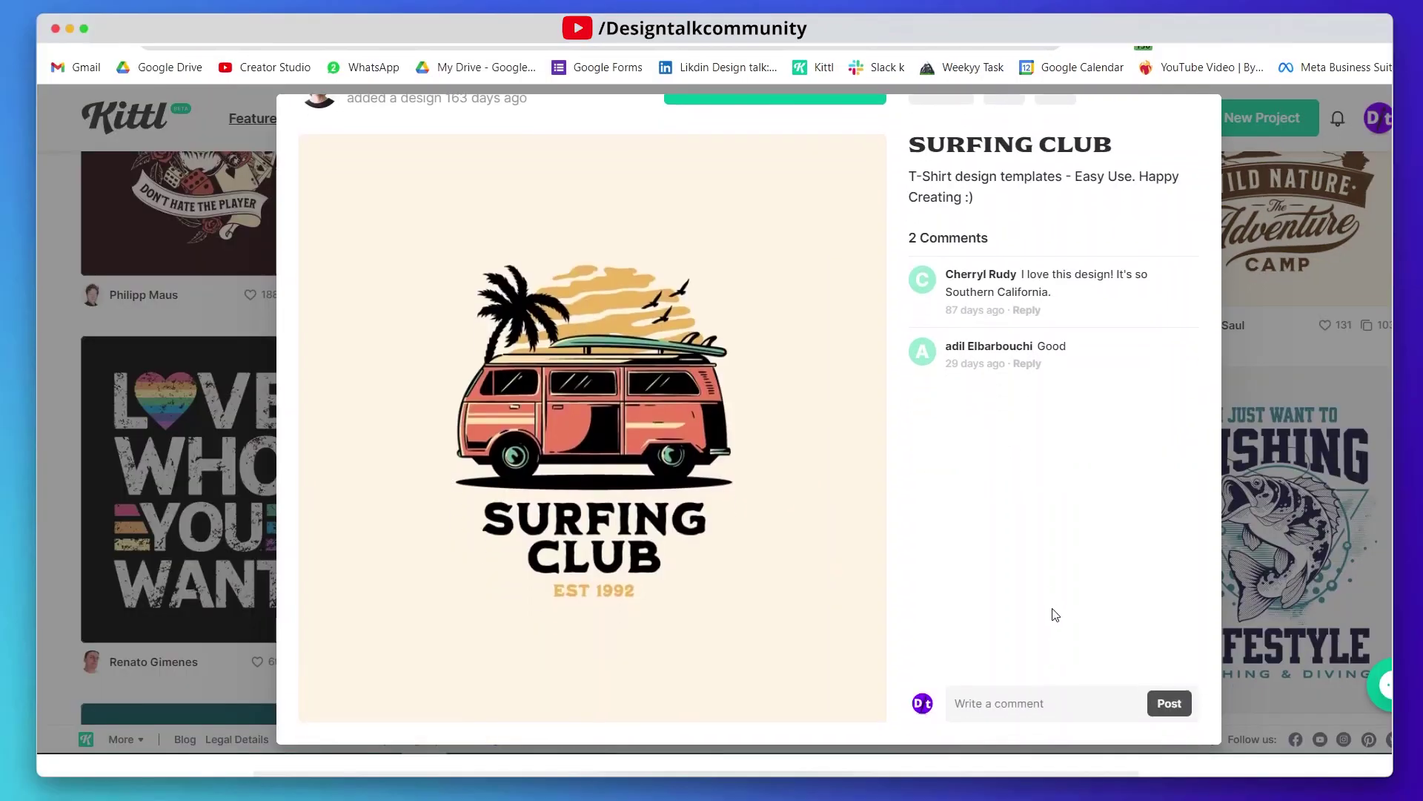
{"action": "left_click", "coordinate": [1028, 703]}
{"action": "type", "text": "amzing"}
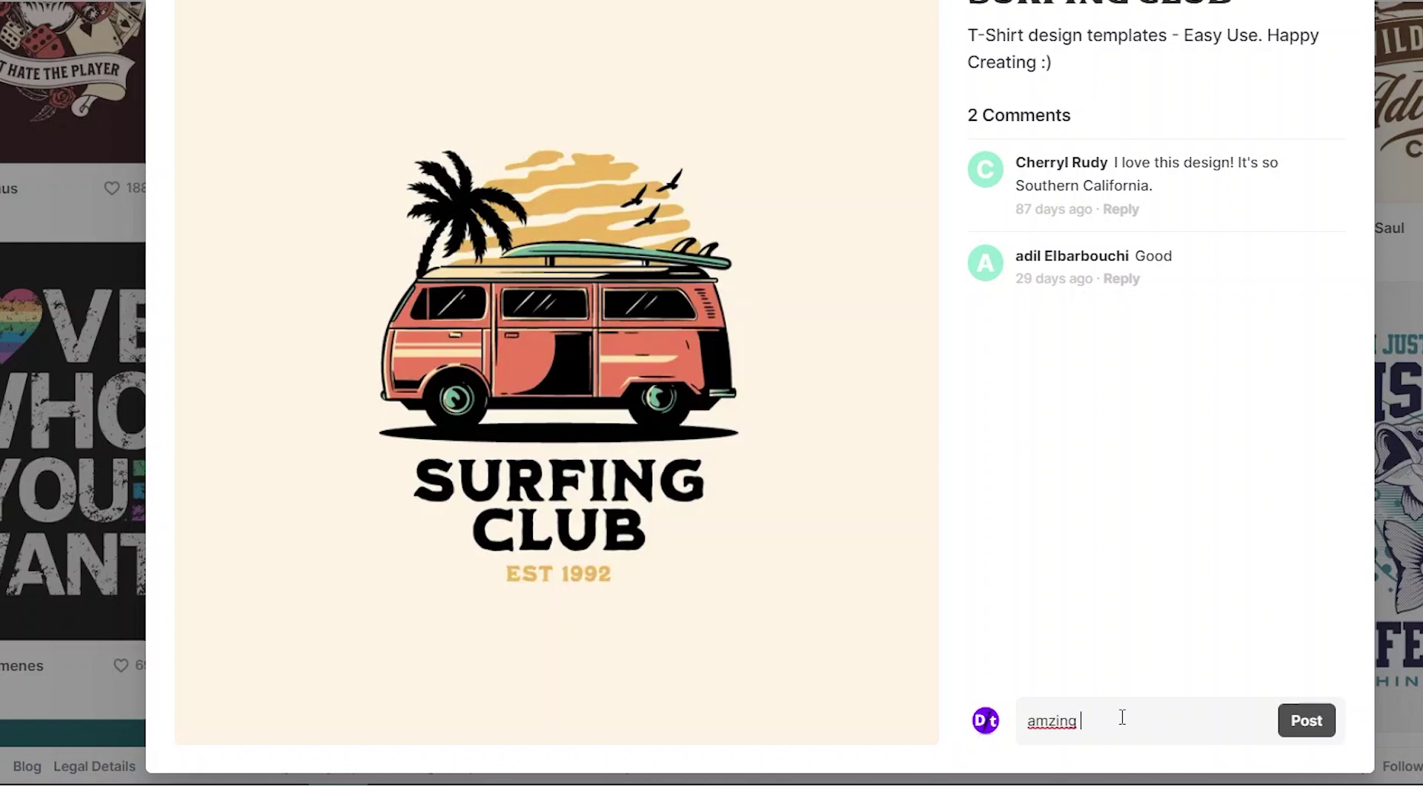
{"action": "type", "text": " work"}
{"action": "key", "text": "Return"}
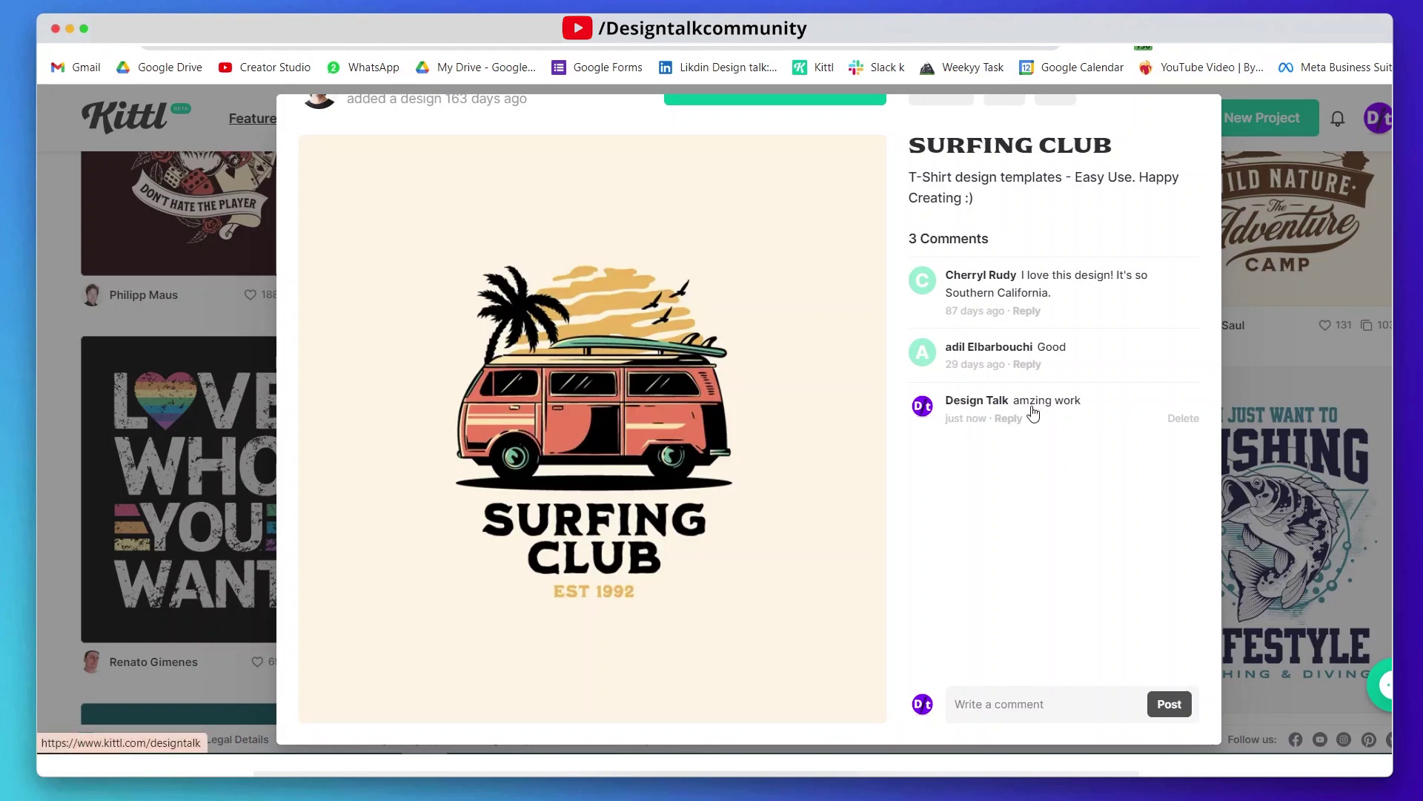
Start an editable project from the Surfing Club design
{"action": "scroll", "coordinate": [992, 367], "scroll_direction": "up", "scroll_amount": 2}
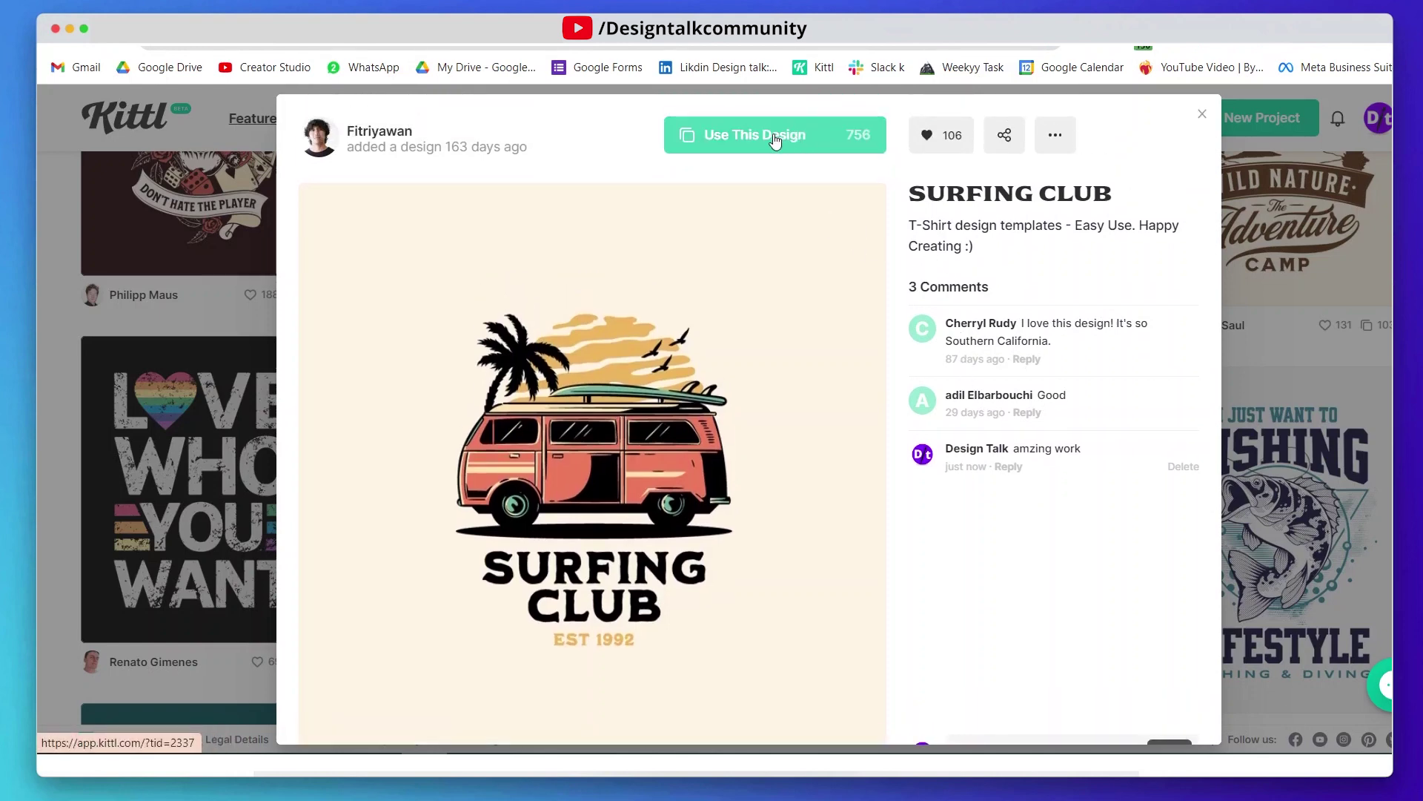
{"action": "left_click", "coordinate": [775, 138]}
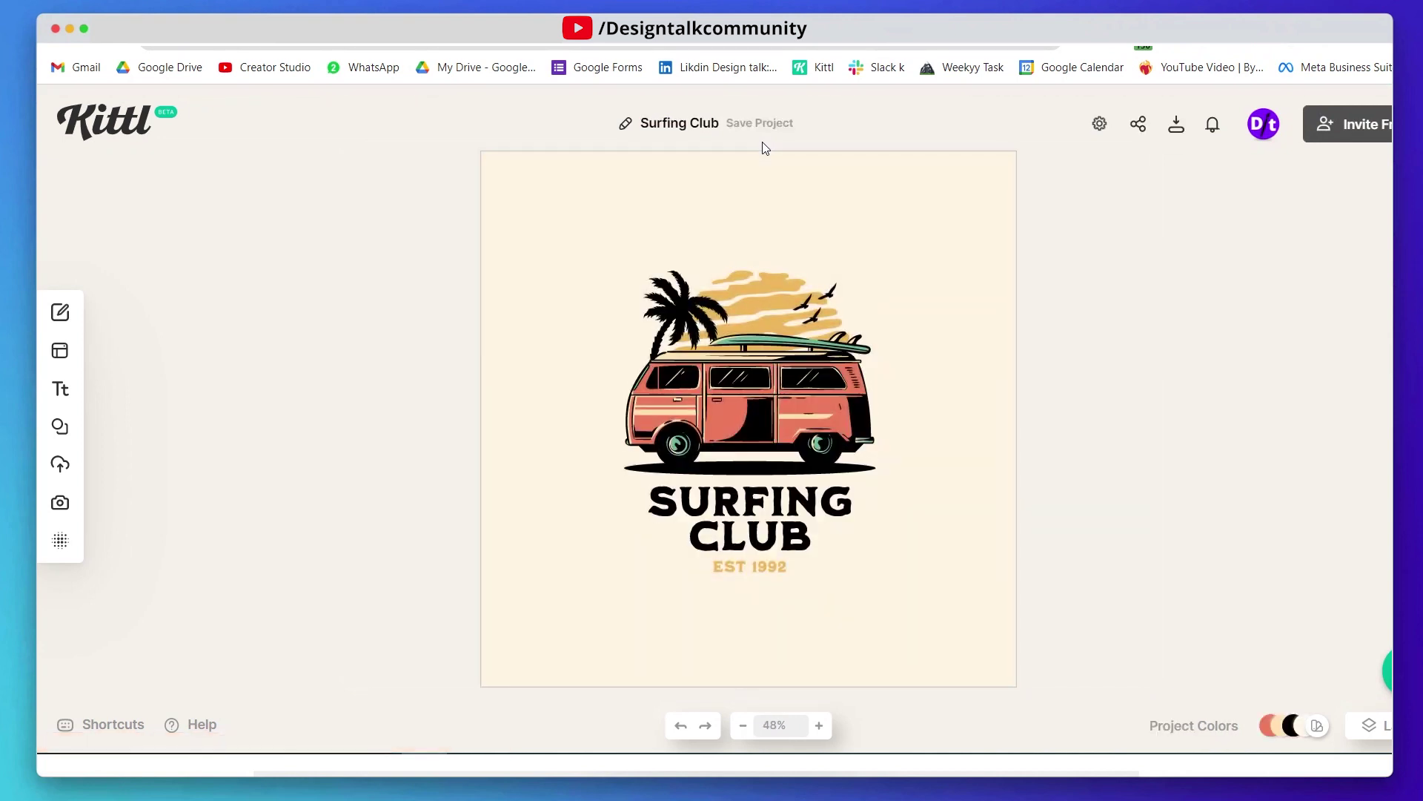
Replace the word SURFING with BEACH in the title text and look at the available typefaces
{"action": "left_click", "coordinate": [776, 516]}
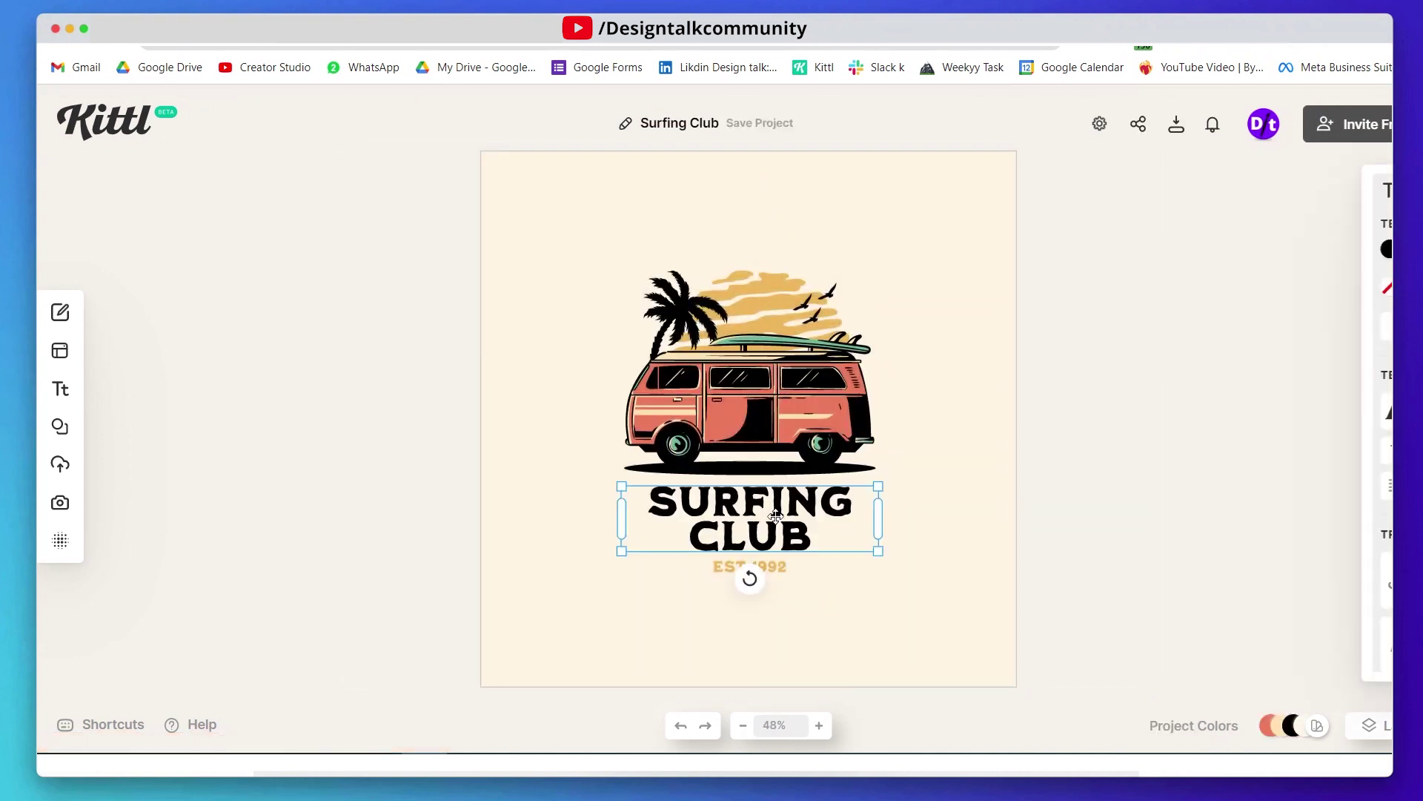
{"action": "double_click", "coordinate": [776, 516]}
{"action": "left_click_drag", "start_coordinate": [854, 510], "coordinate": [636, 495]}
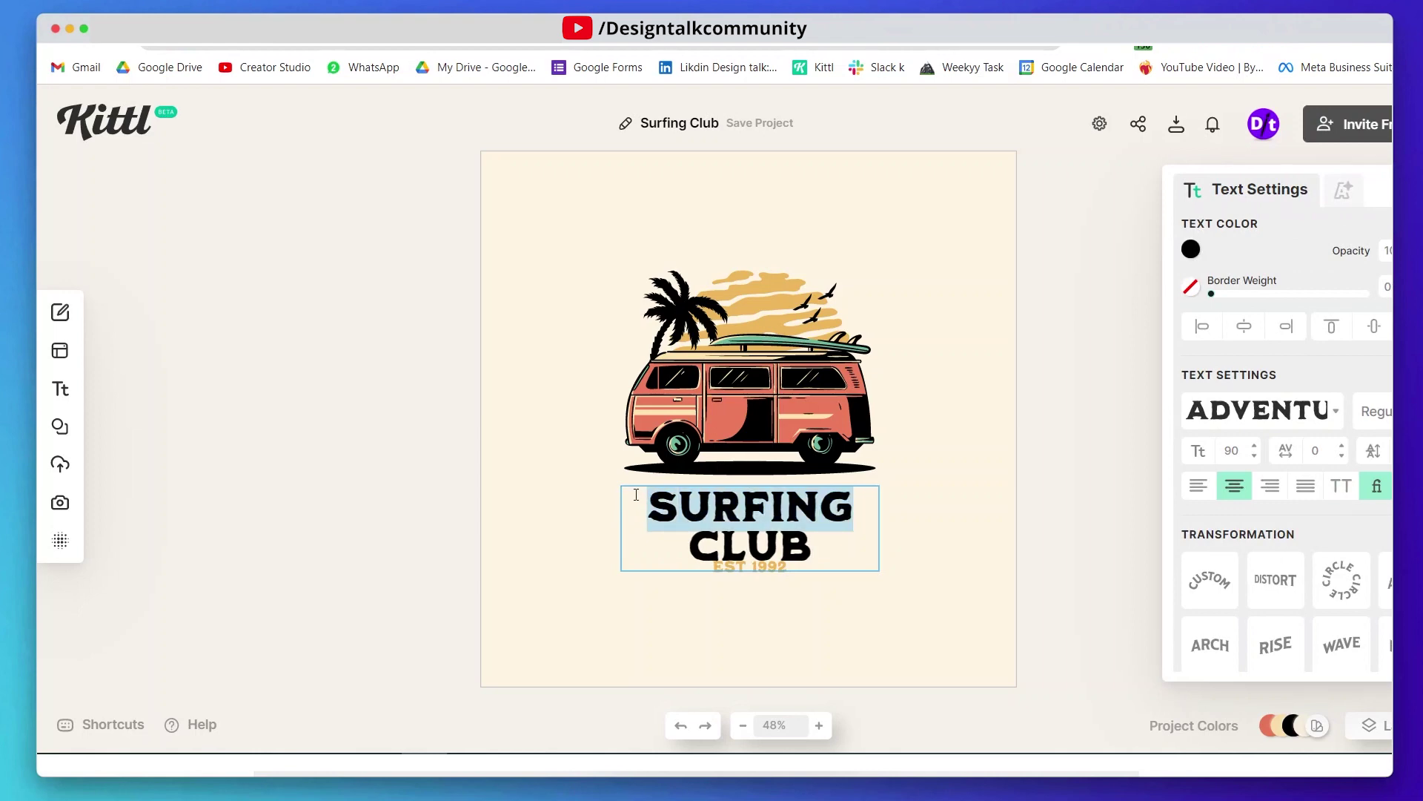
{"action": "type", "text": "BEACH"}
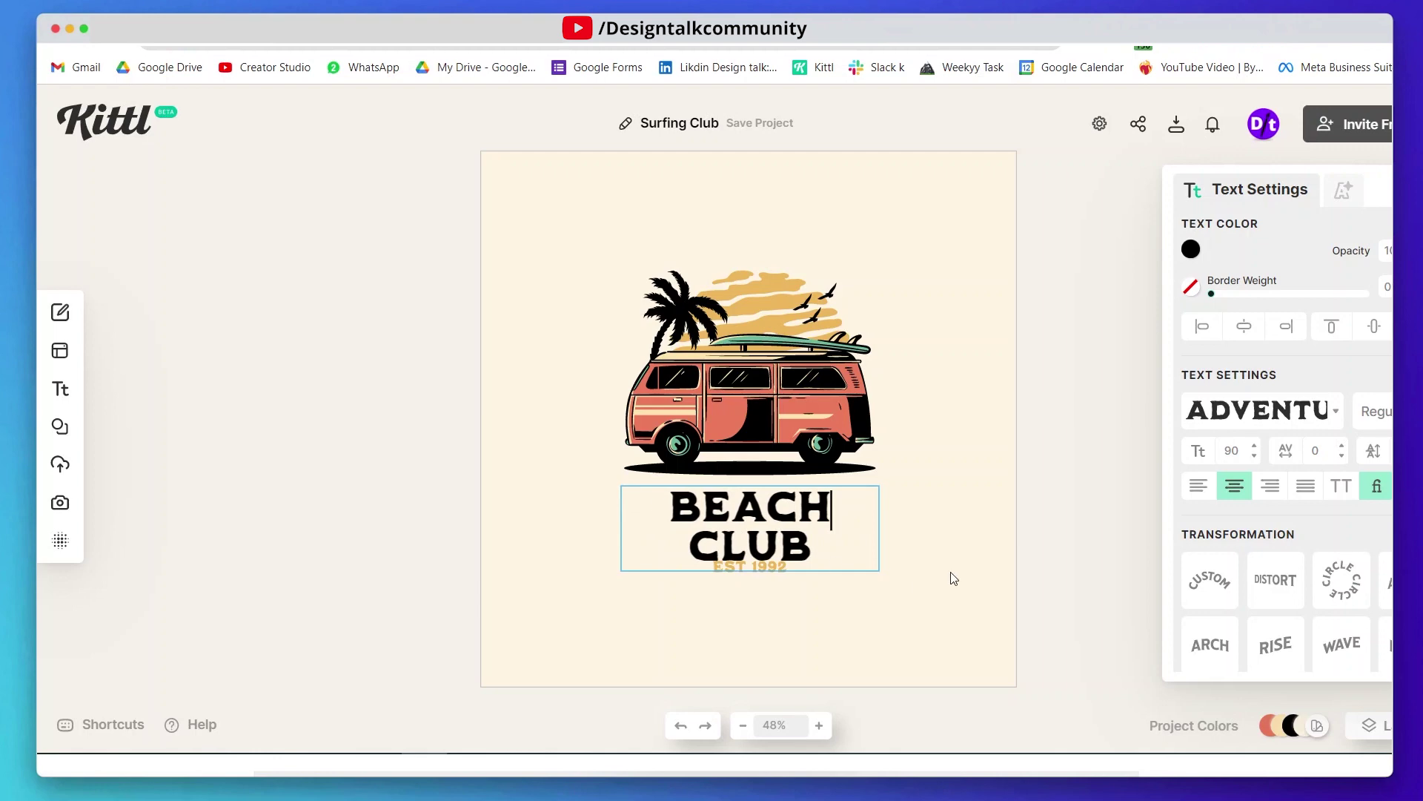
{"action": "key", "text": "Escape"}
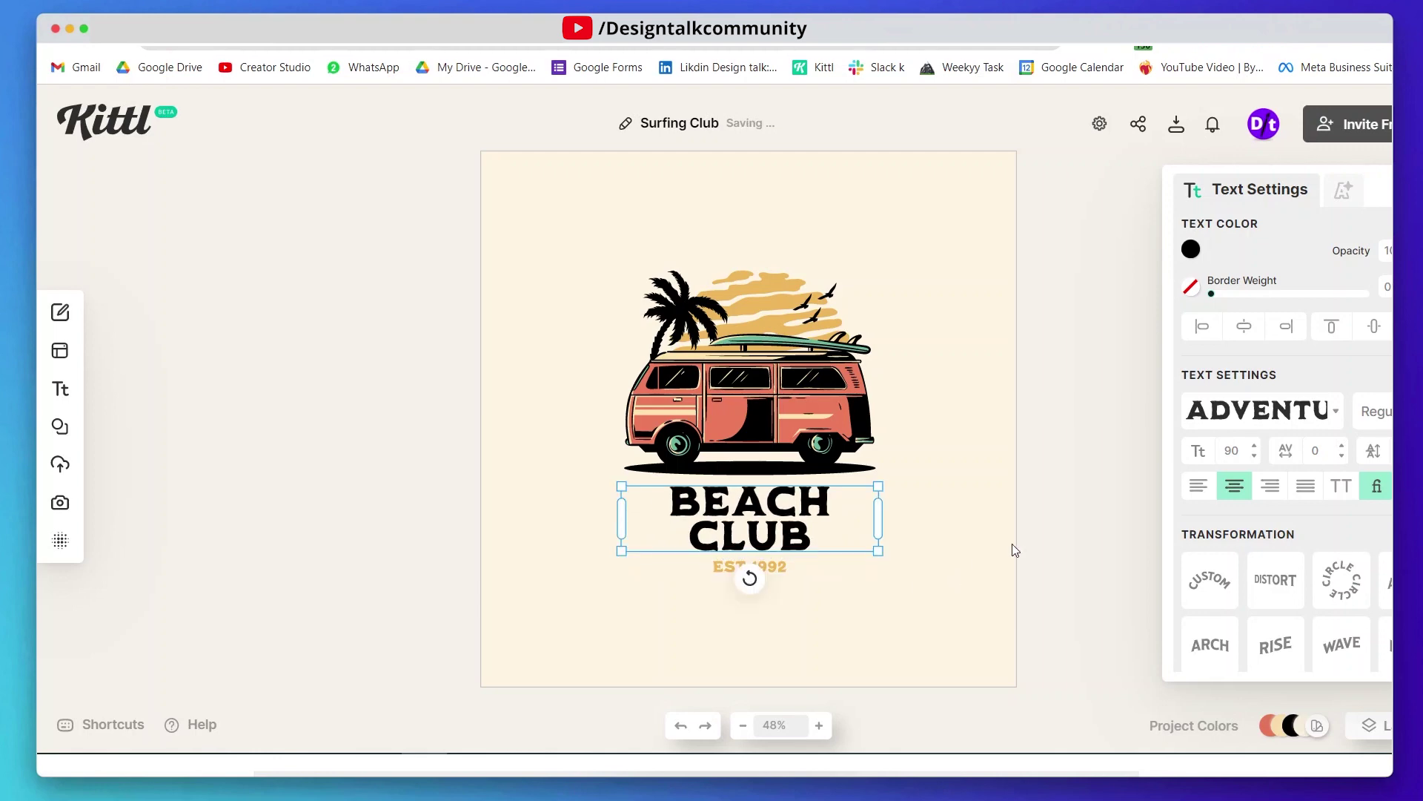
{"action": "left_click", "coordinate": [1221, 420]}
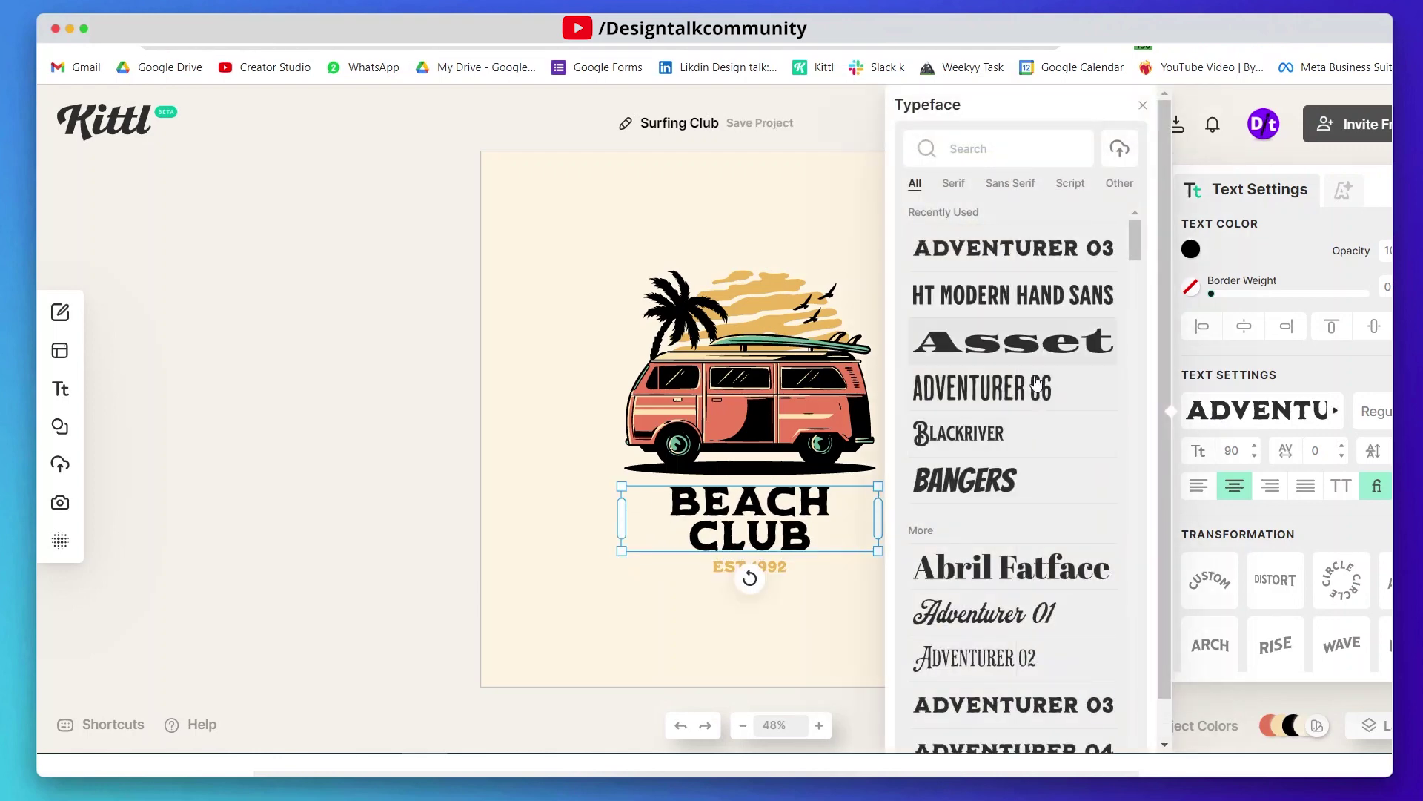
{"action": "left_click", "coordinate": [781, 639]}
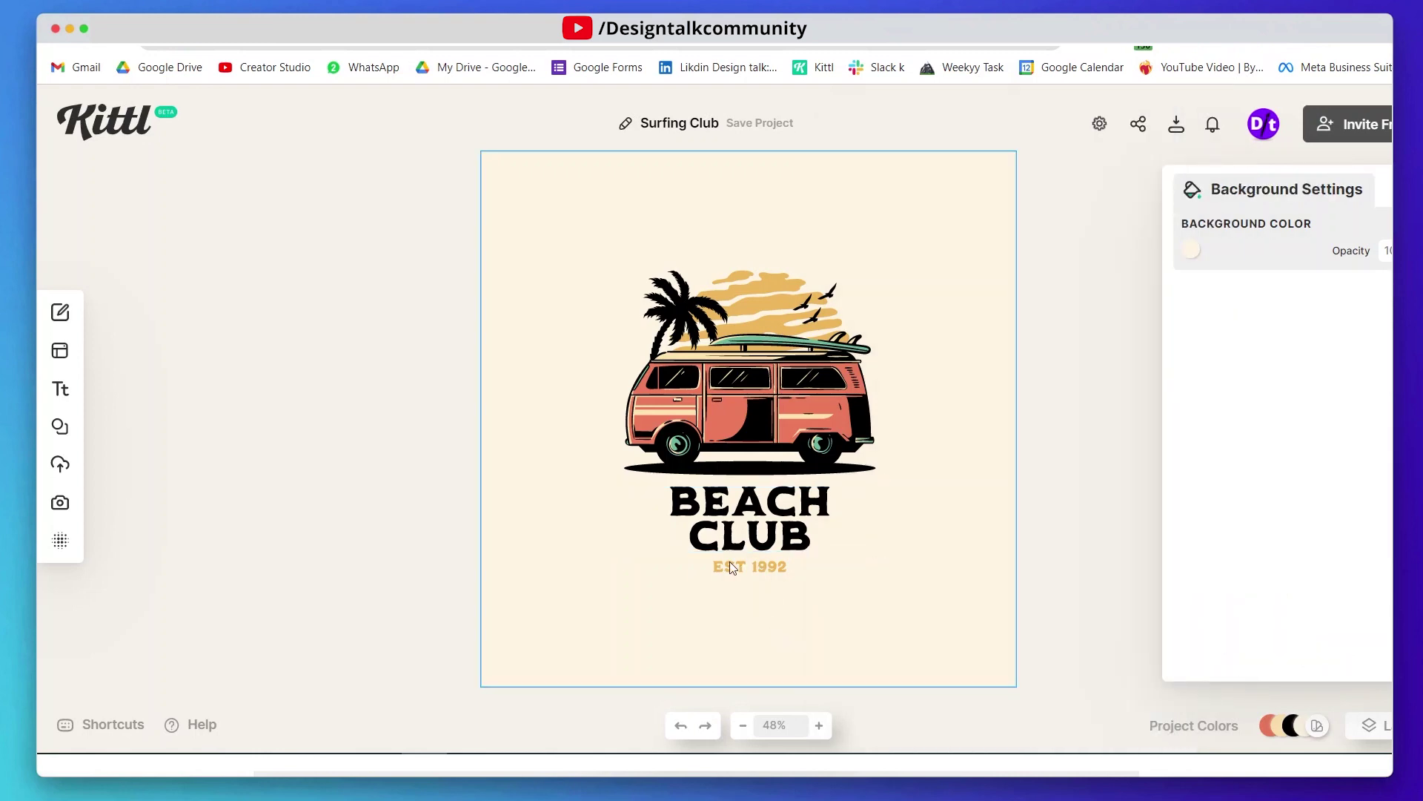
Ungroup the van, palm tree and birds illustration
{"action": "left_click", "coordinate": [797, 296]}
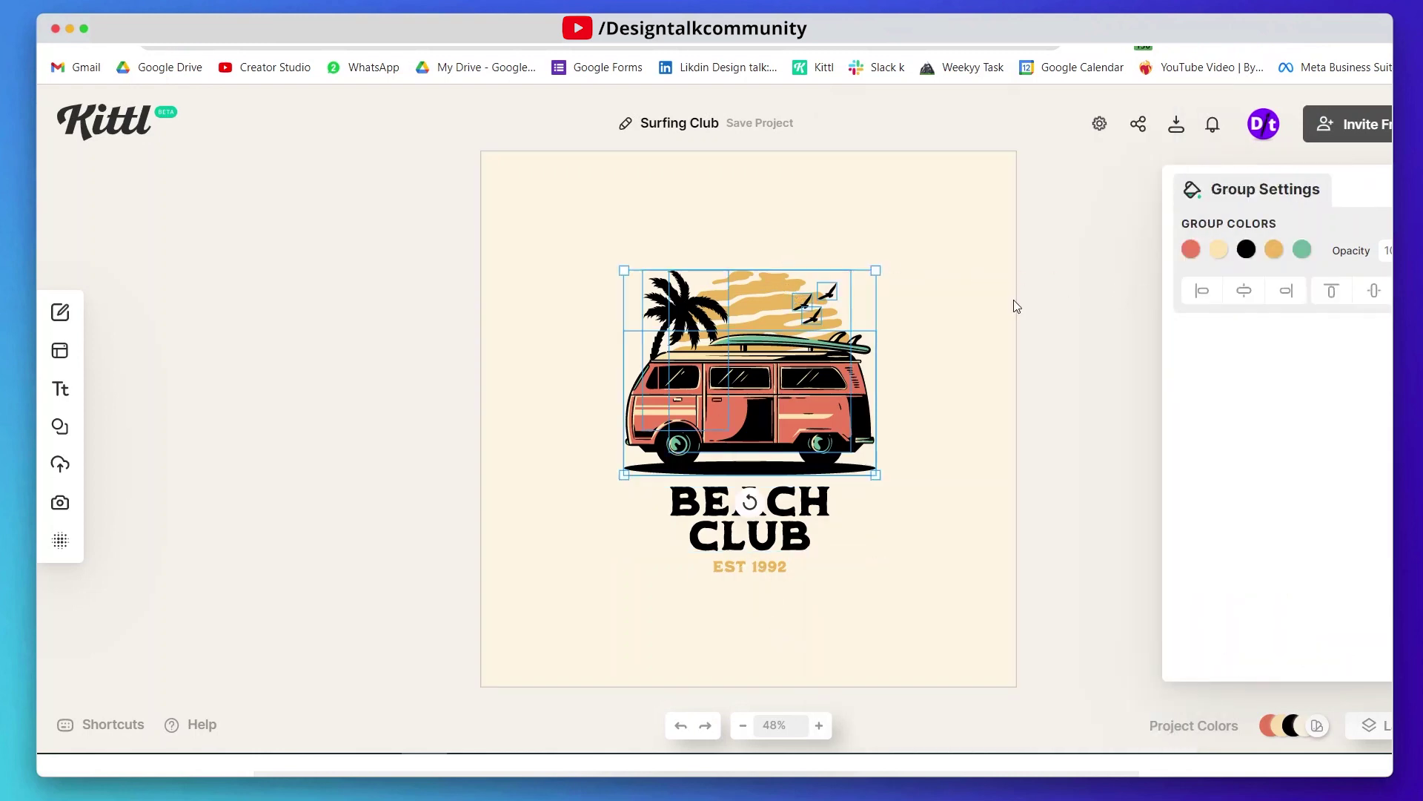
{"action": "right_click", "coordinate": [770, 297]}
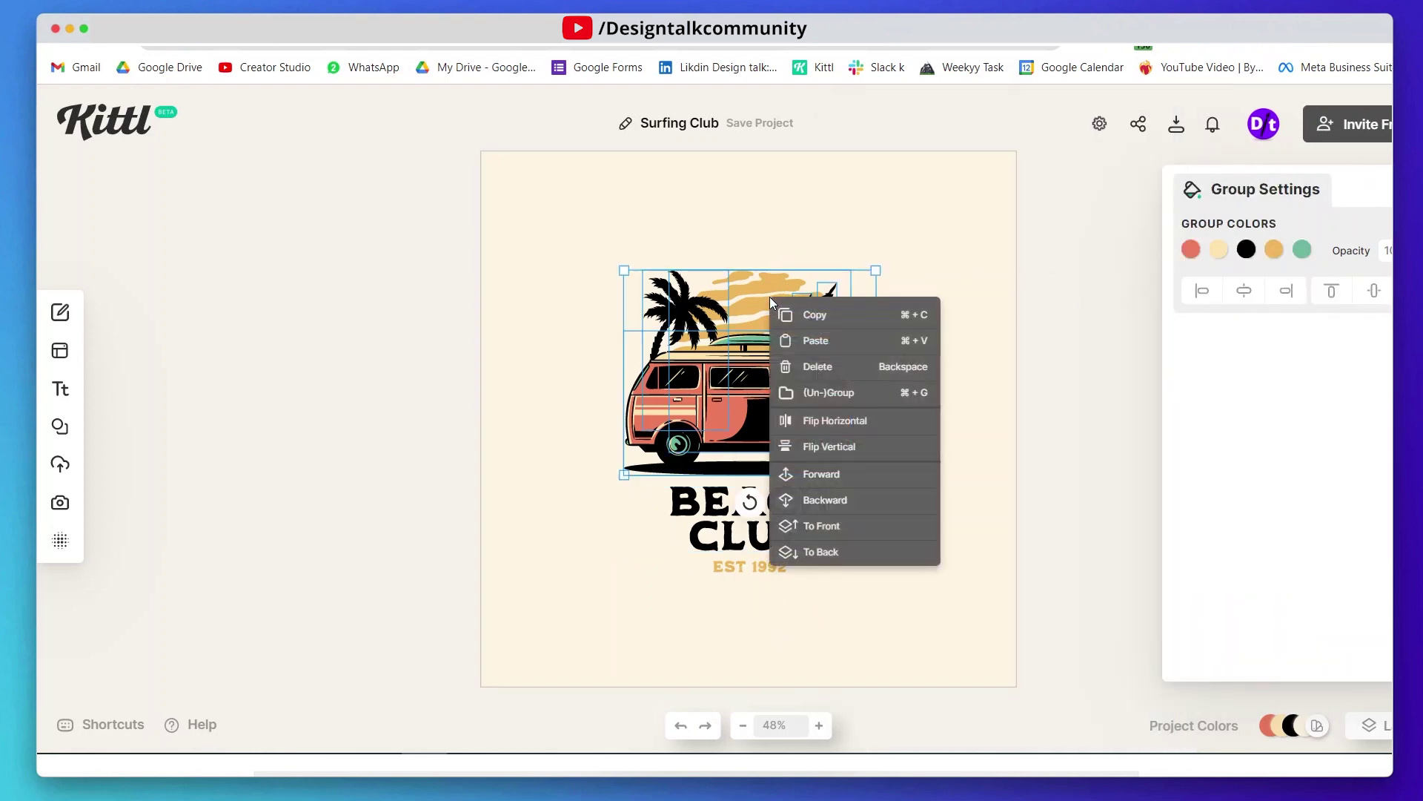
{"action": "left_click", "coordinate": [830, 393]}
Change the color of the striped sky shape behind the van to a brighter, more saturated yellow
{"action": "left_click", "coordinate": [812, 289]}
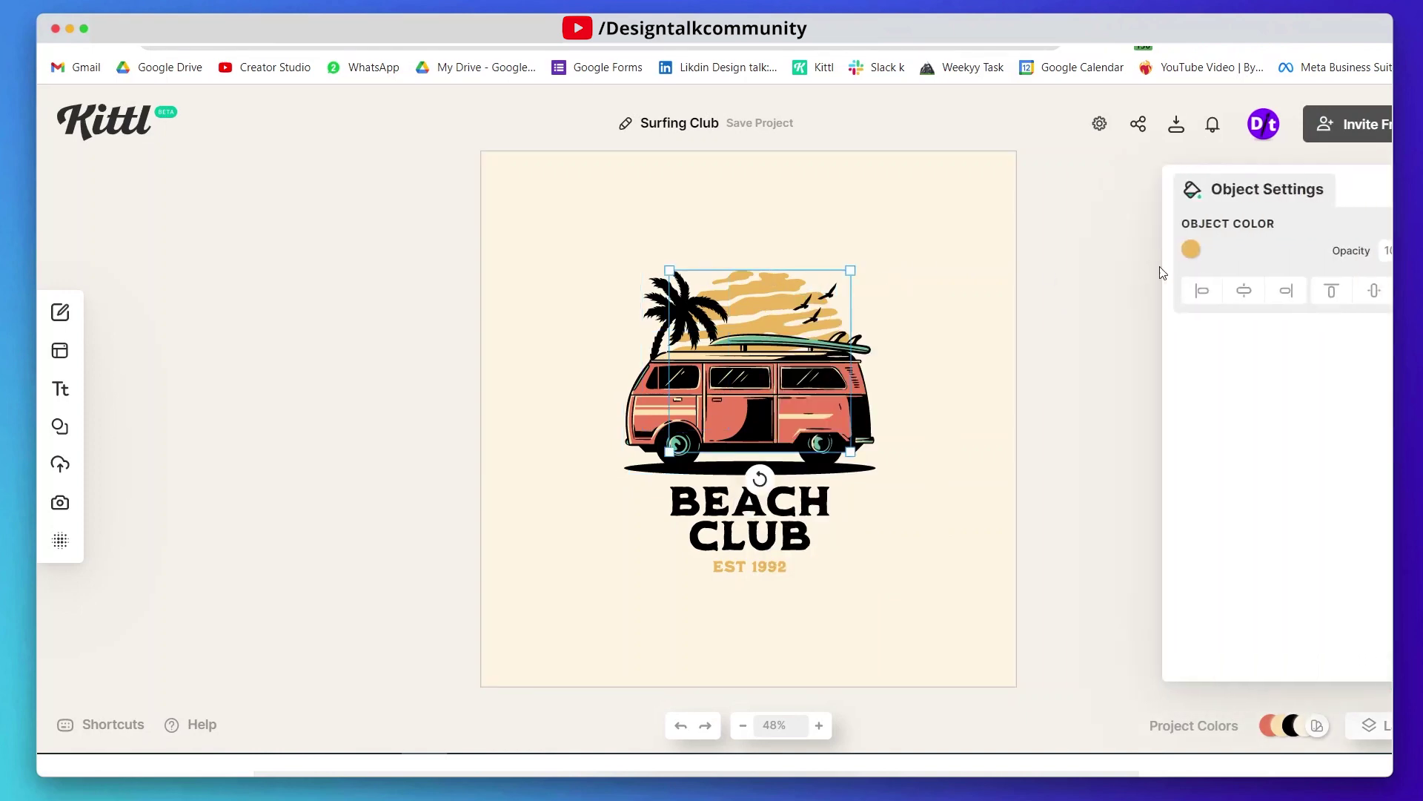
{"action": "left_click", "coordinate": [1190, 252]}
{"action": "left_click_drag", "start_coordinate": [955, 474], "coordinate": [966, 478]}
{"action": "left_click_drag", "start_coordinate": [1085, 312], "coordinate": [1128, 273]}
{"action": "left_click", "coordinate": [804, 159]}
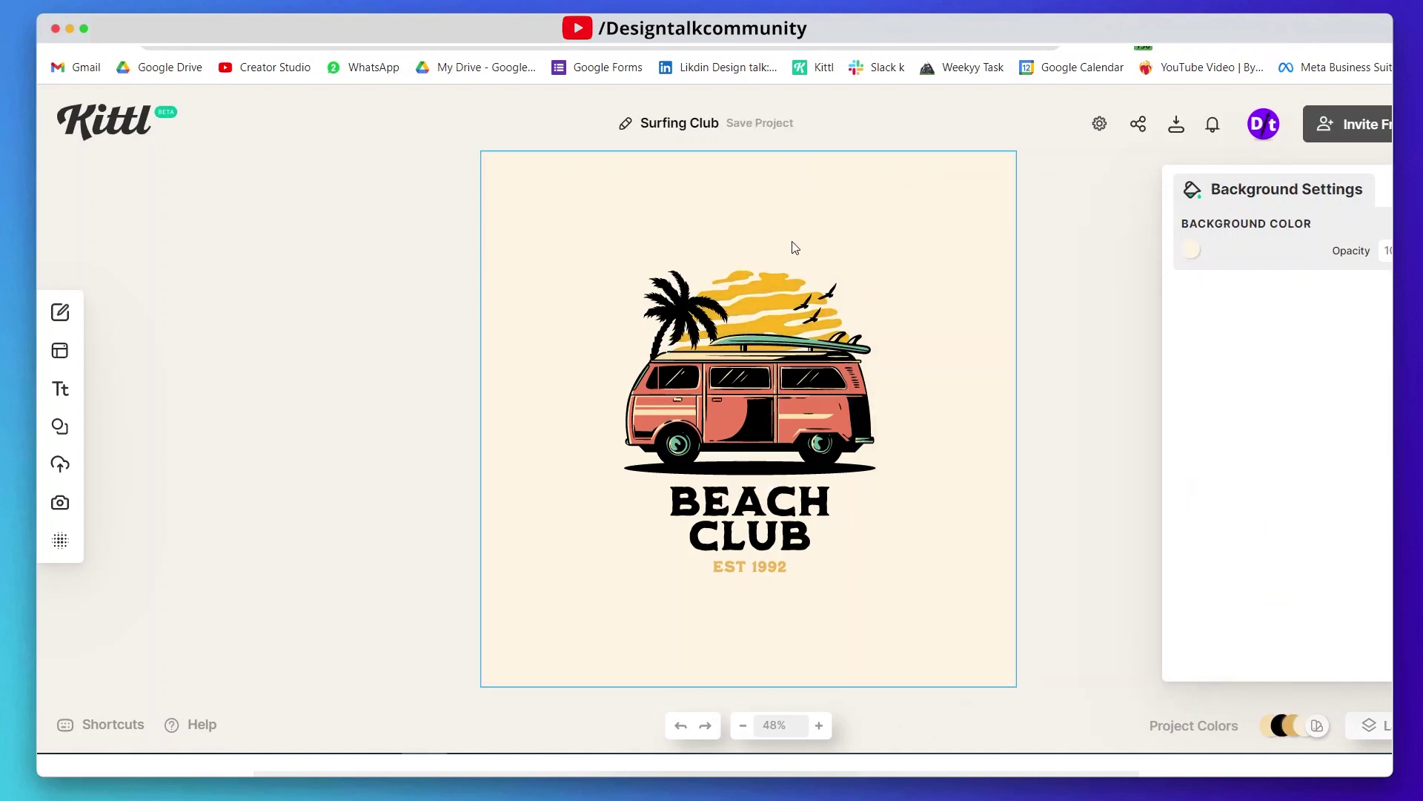
Move the group of three birds slightly to the left over the yellow sky shape
{"action": "left_click", "coordinate": [808, 293]}
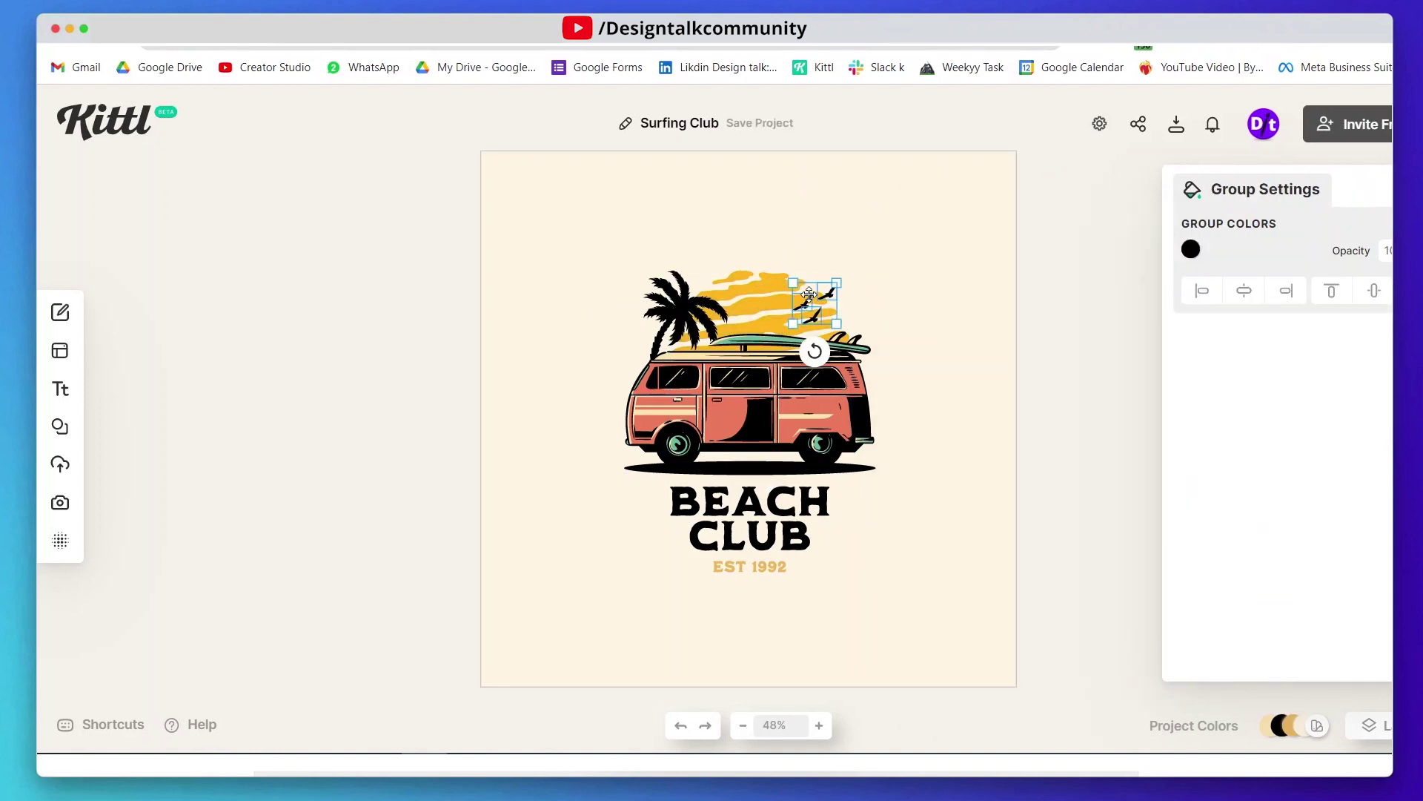
{"action": "left_click", "coordinate": [846, 260]}
{"action": "left_click_drag", "start_coordinate": [810, 309], "coordinate": [794, 310]}
{"action": "left_click", "coordinate": [875, 276]}
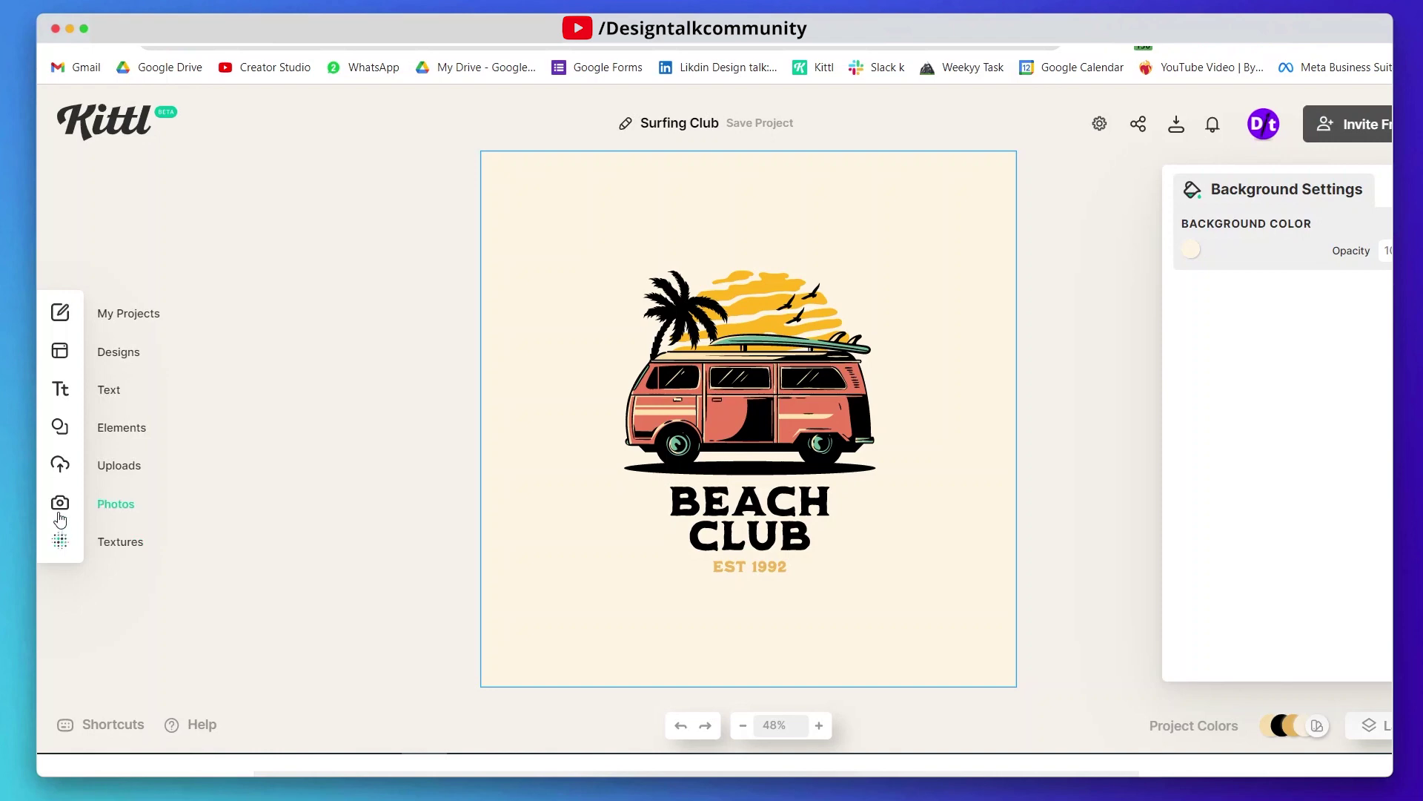
Look through the shape and ornament elements, the media upload options and the photo library
{"action": "left_click", "coordinate": [61, 434]}
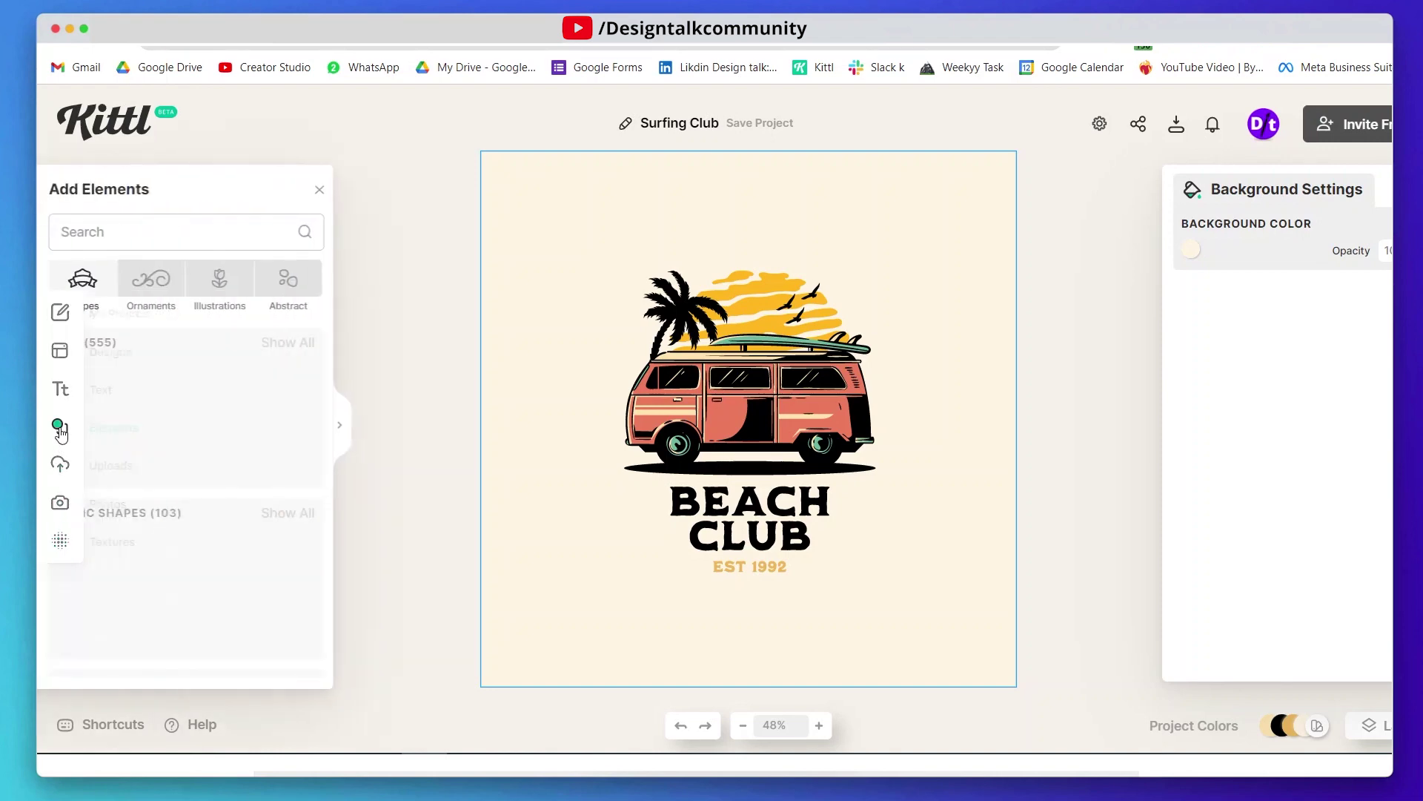
{"action": "scroll", "coordinate": [180, 578], "scroll_direction": "down", "scroll_amount": 6}
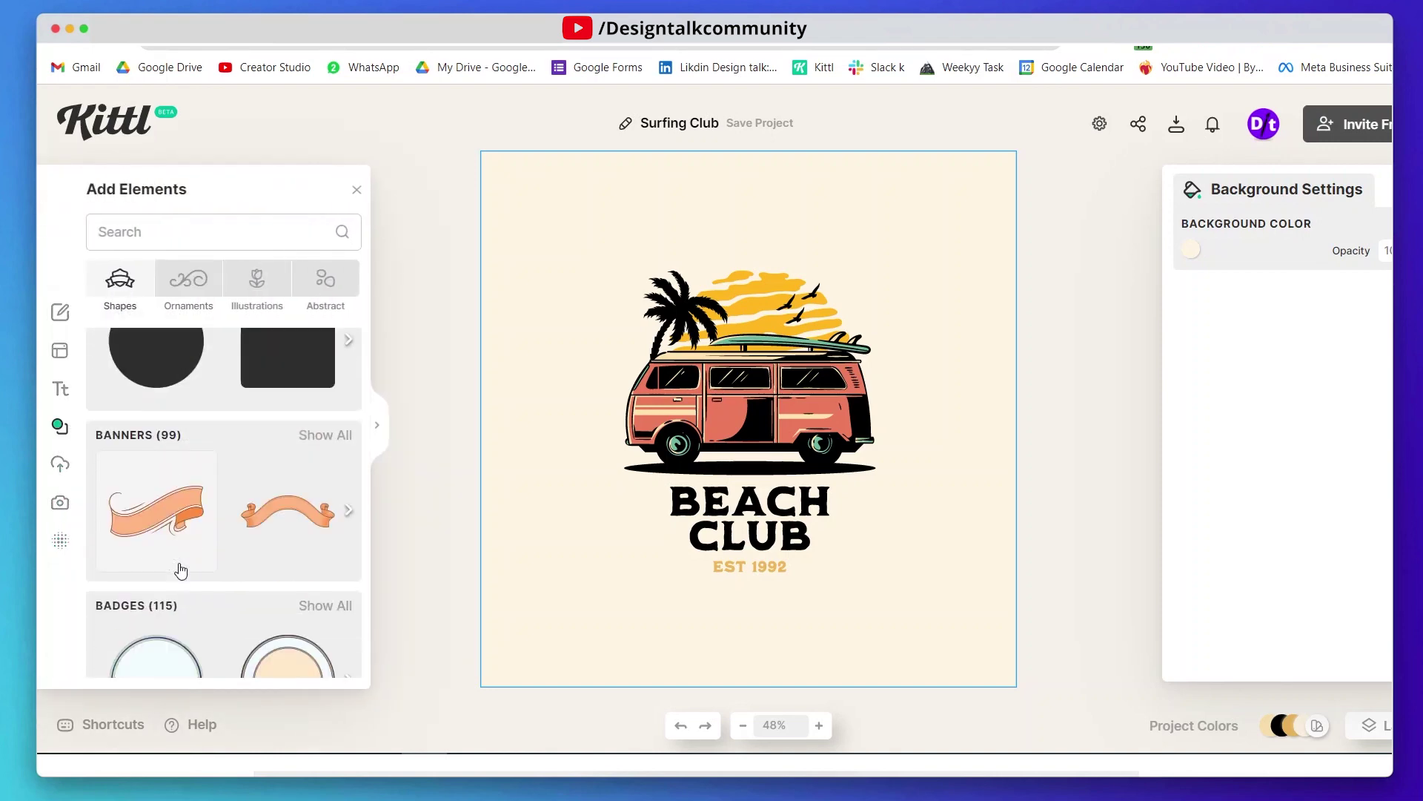
{"action": "left_click", "coordinate": [206, 269]}
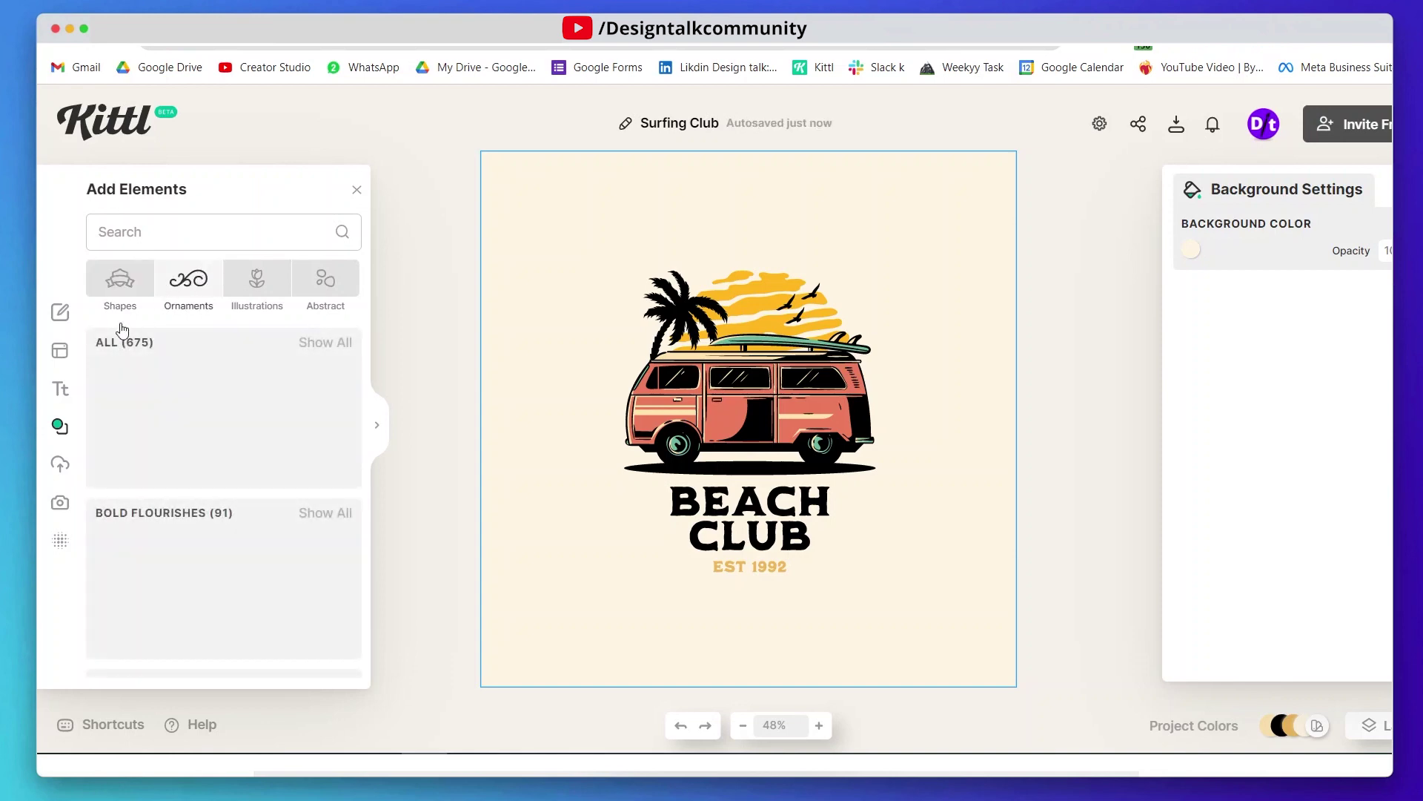
{"action": "left_click", "coordinate": [59, 467]}
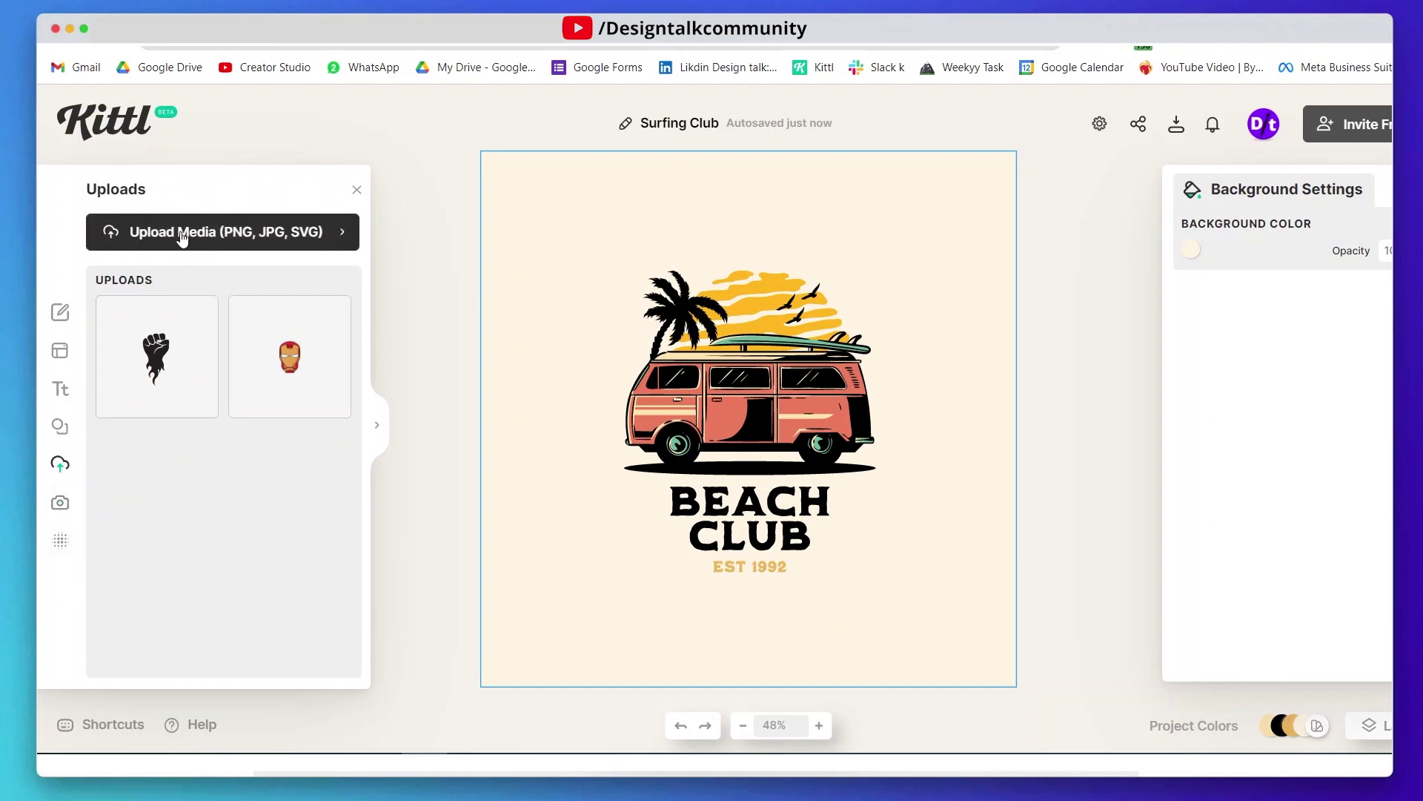
{"action": "left_click", "coordinate": [210, 233]}
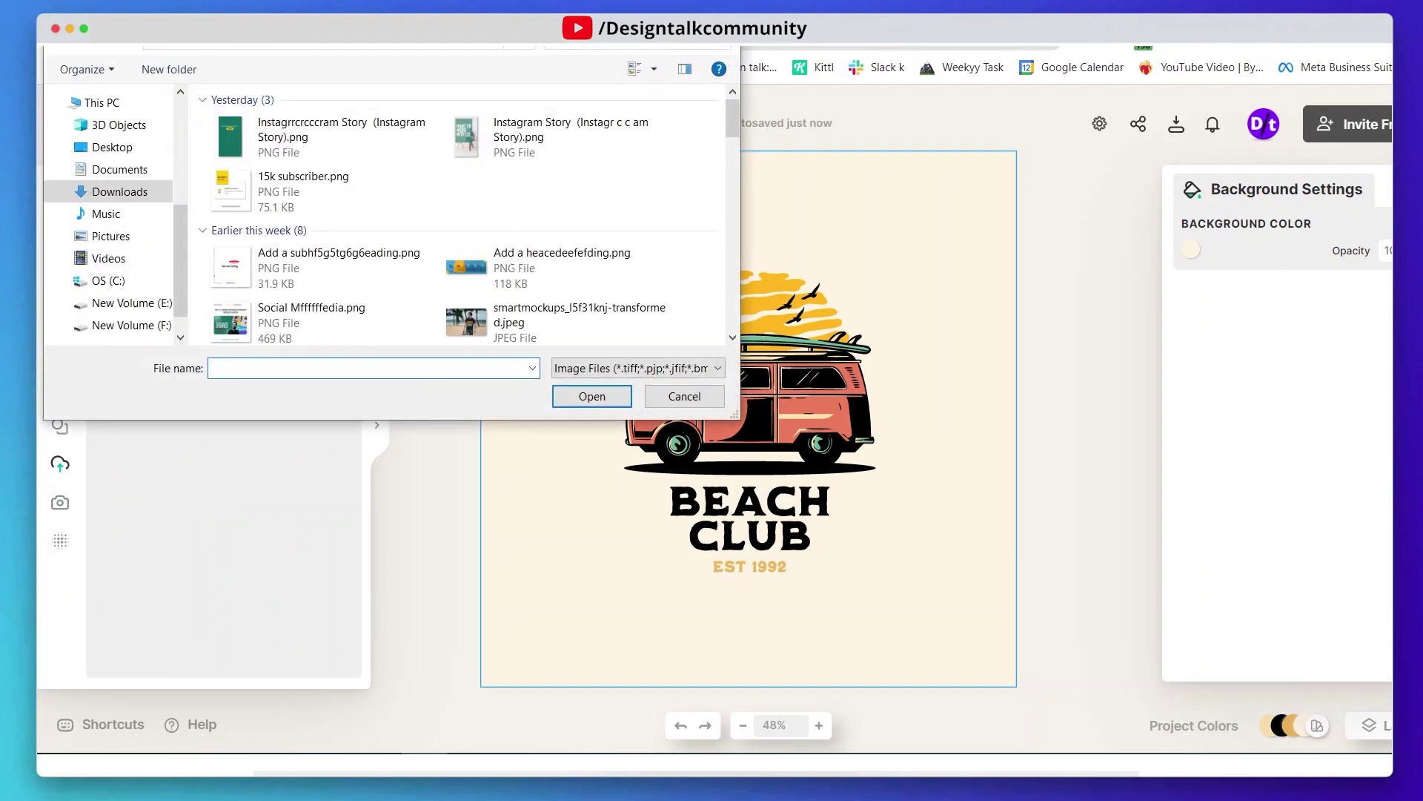
{"action": "key", "text": "Escape"}
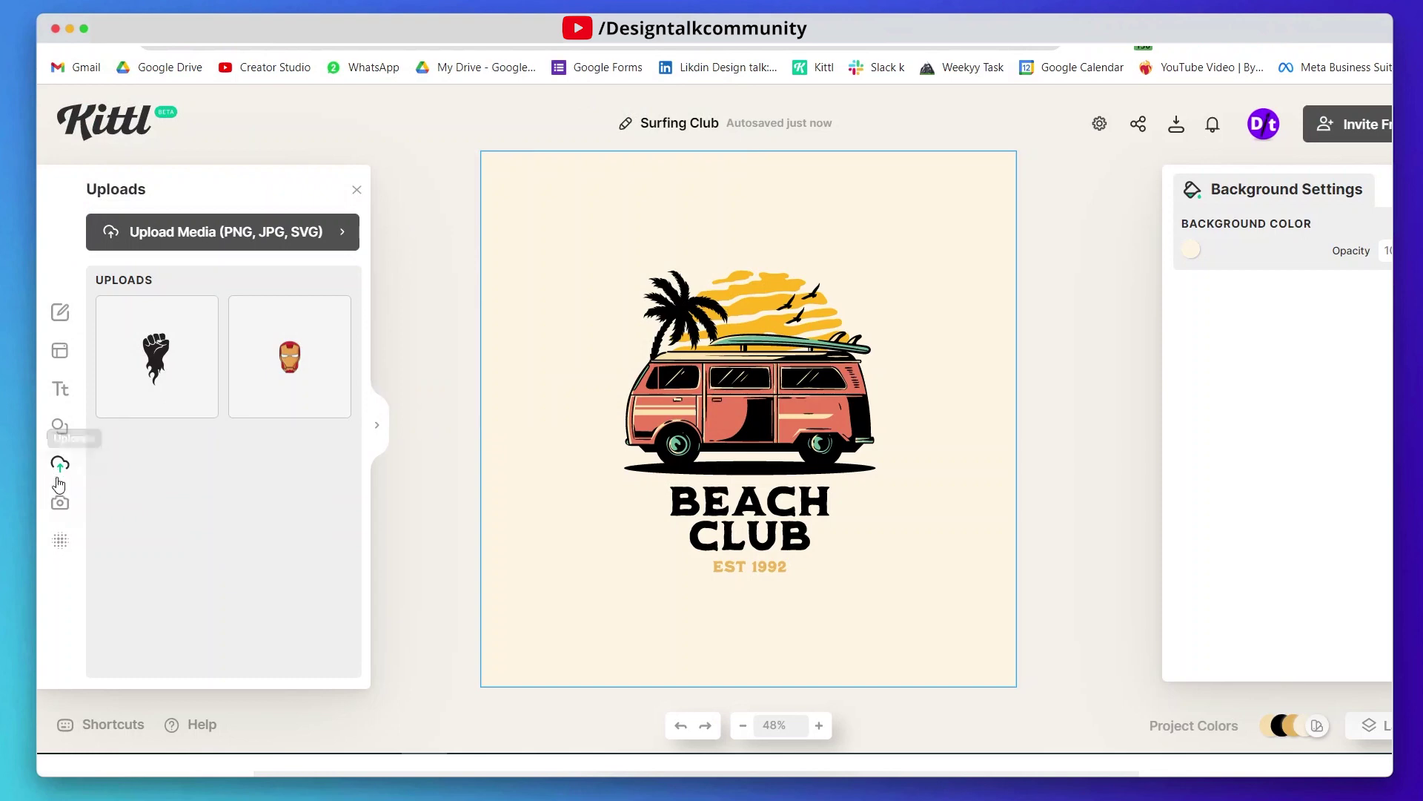
{"action": "left_click", "coordinate": [60, 504]}
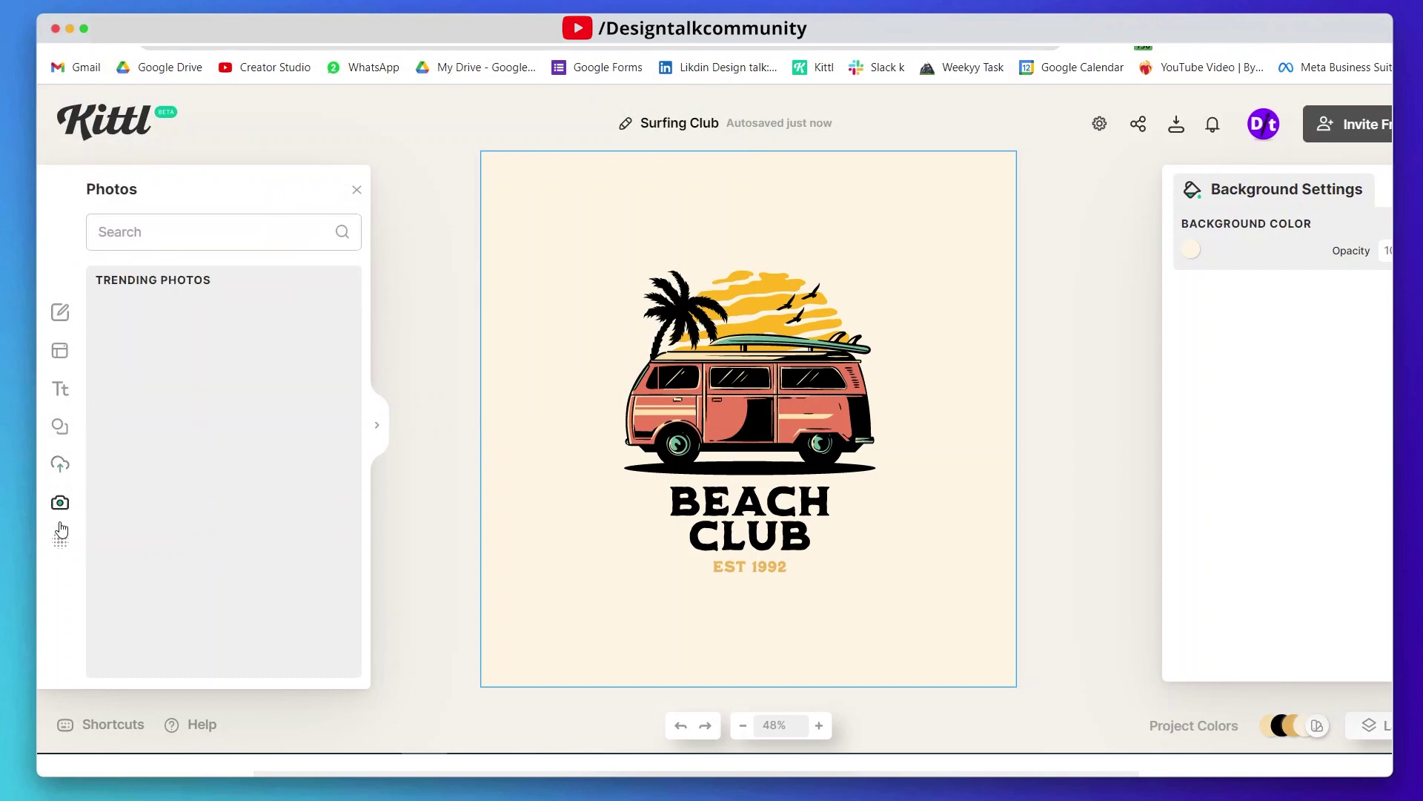
Apply the leafy pattern texture from the Pattern Textures to the design's background
{"action": "left_click", "coordinate": [60, 538]}
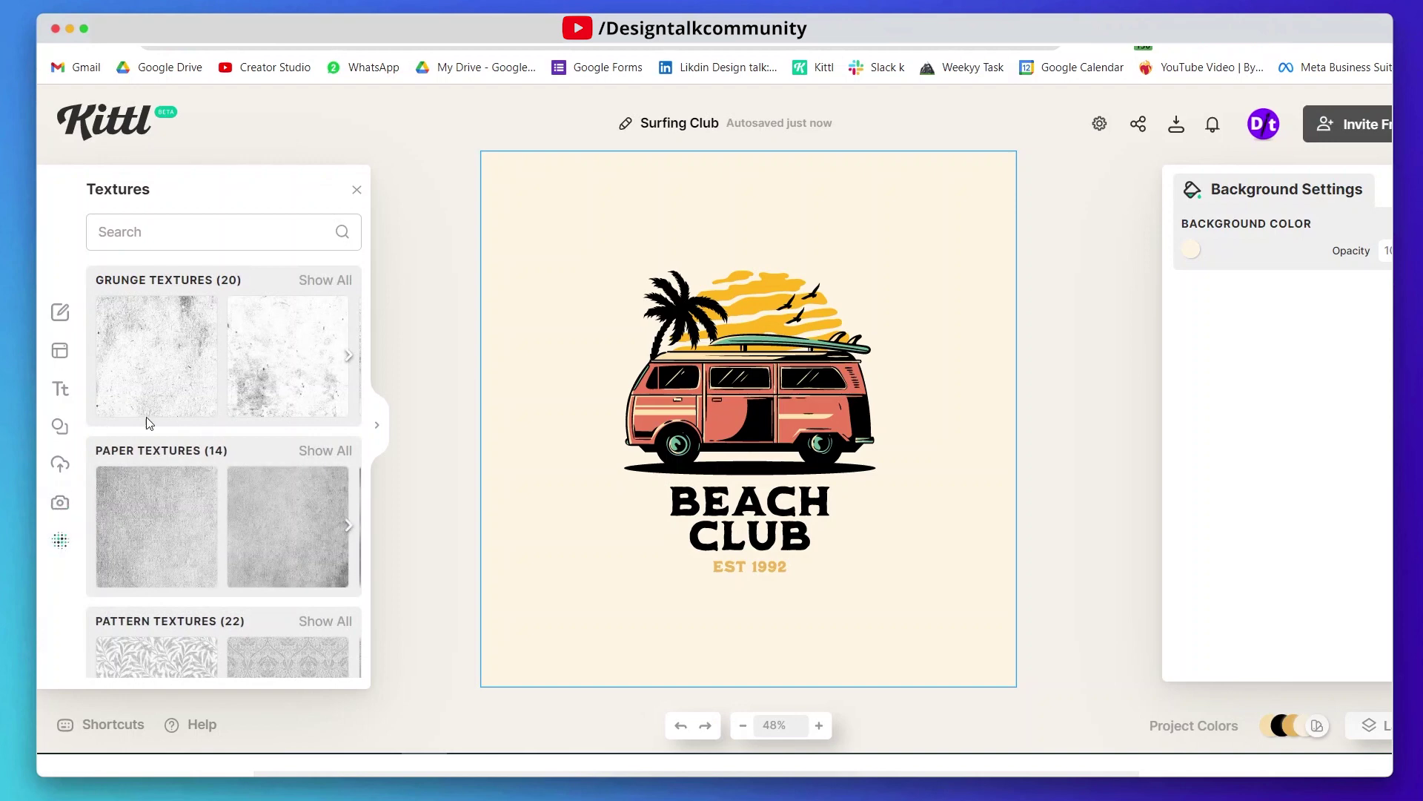
{"action": "scroll", "coordinate": [167, 402], "scroll_direction": "down", "scroll_amount": 5}
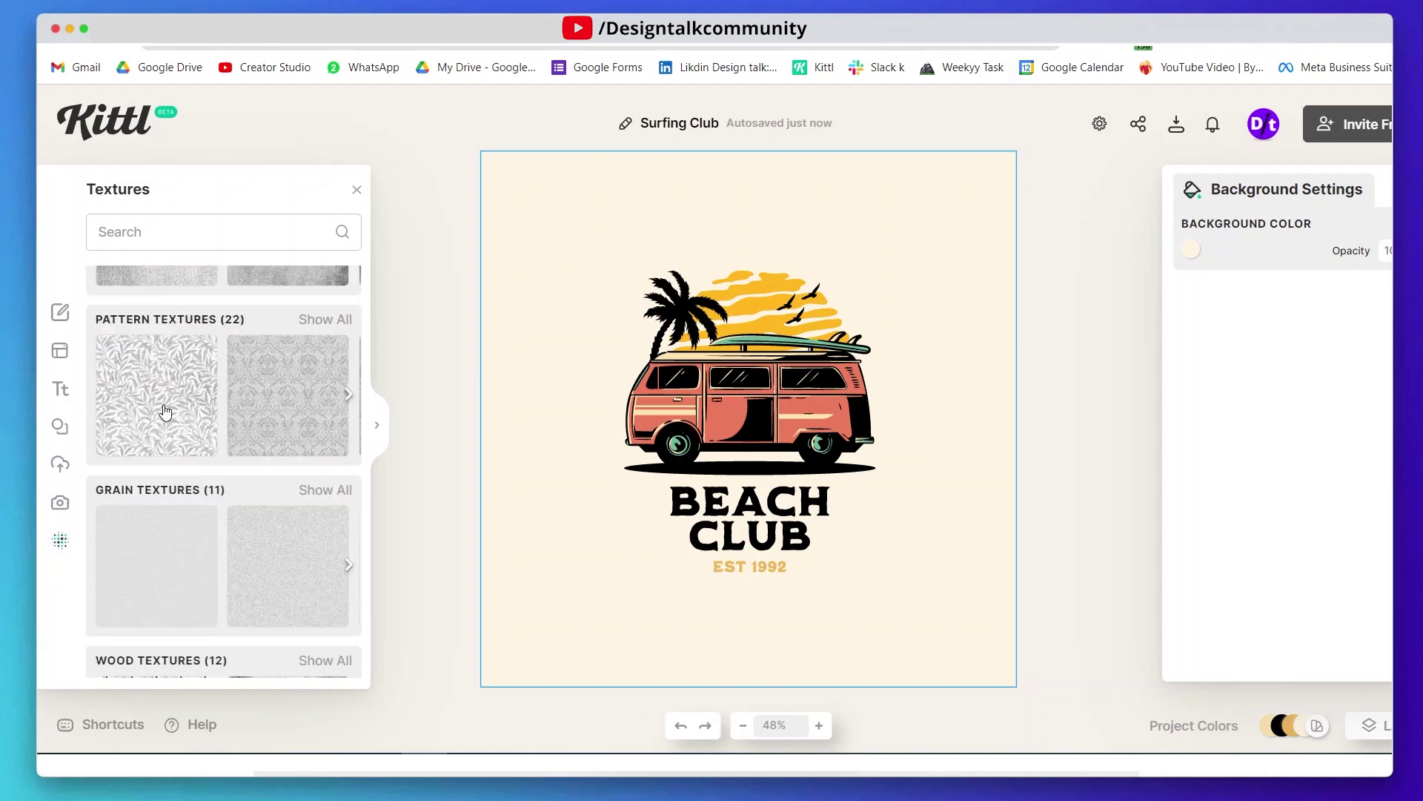
{"action": "left_click", "coordinate": [149, 338]}
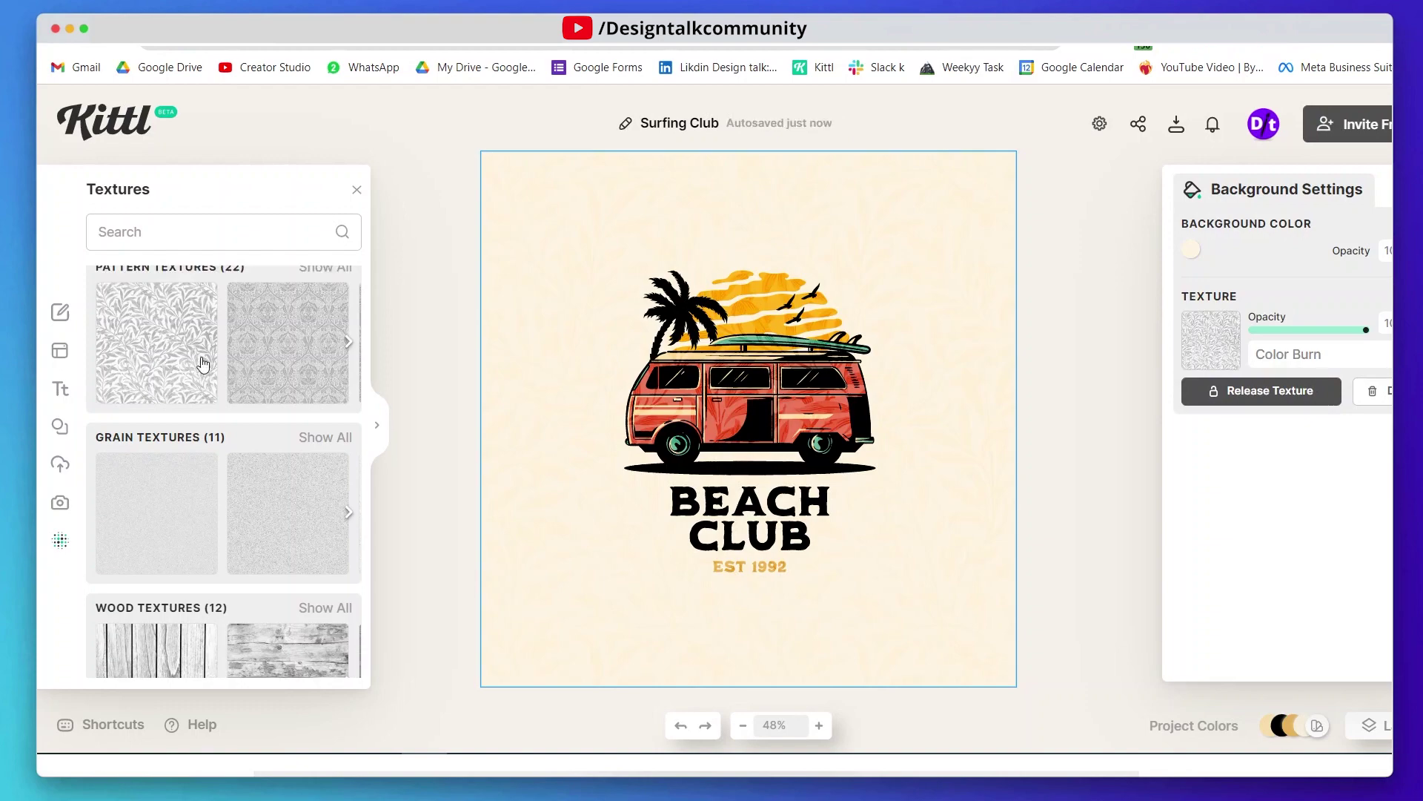
{"action": "scroll", "coordinate": [206, 366], "scroll_direction": "up", "scroll_amount": 2}
{"action": "scroll", "coordinate": [155, 400], "scroll_direction": "up", "scroll_amount": 4}
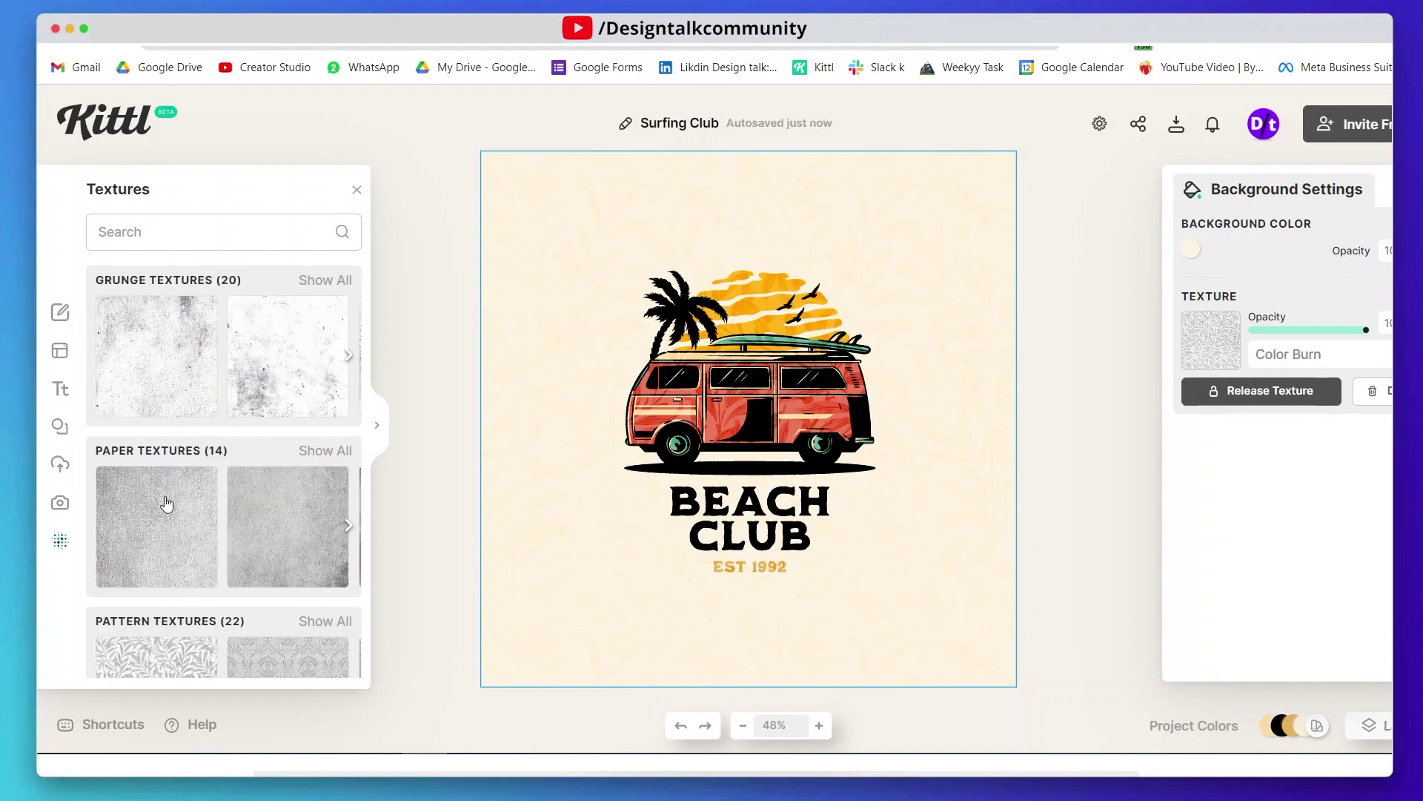
Replace the background's leafy texture with one from the Paper Textures
{"action": "left_click", "coordinate": [155, 519]}
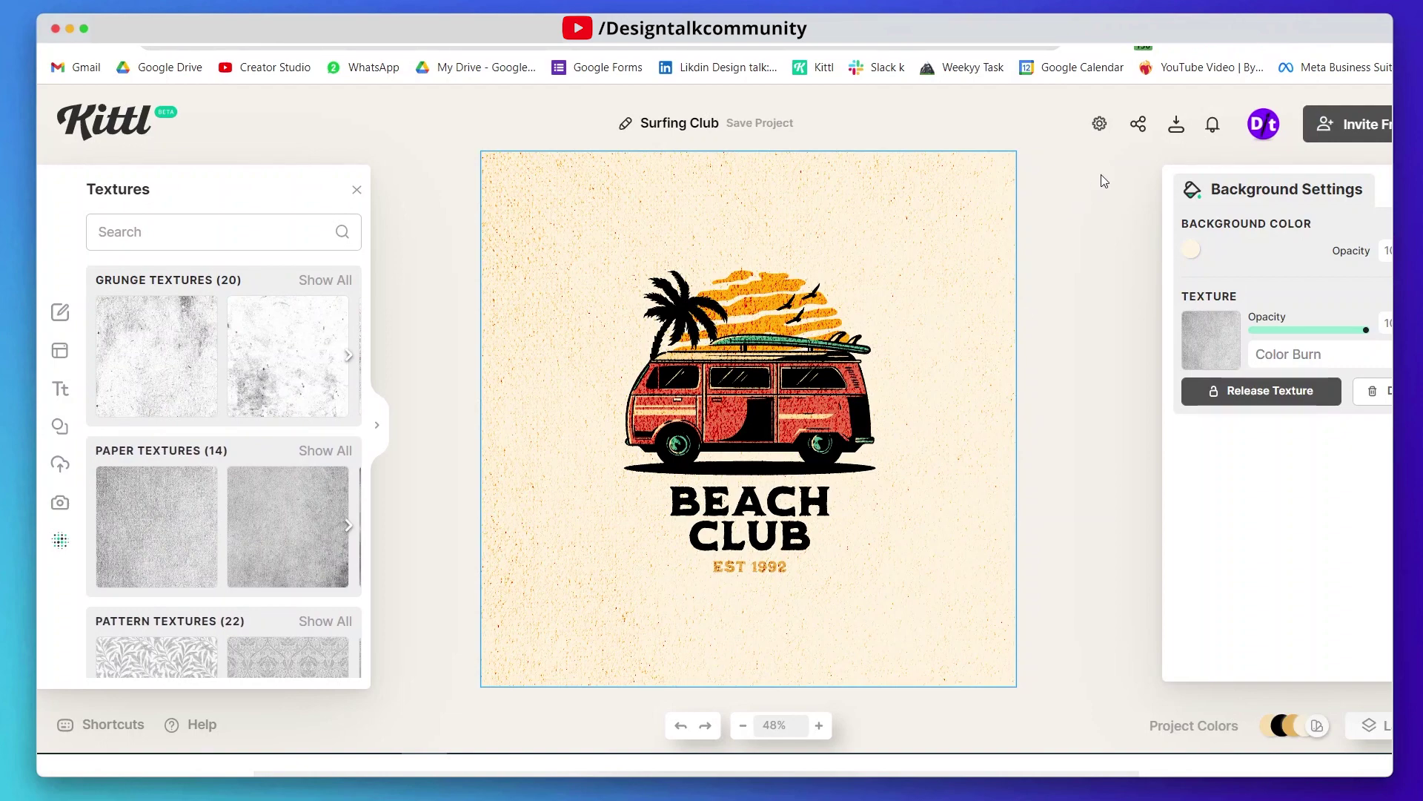
Set the export resolution to 74 DPI and download the Beach Club design as a PNG
{"action": "left_click", "coordinate": [1176, 126]}
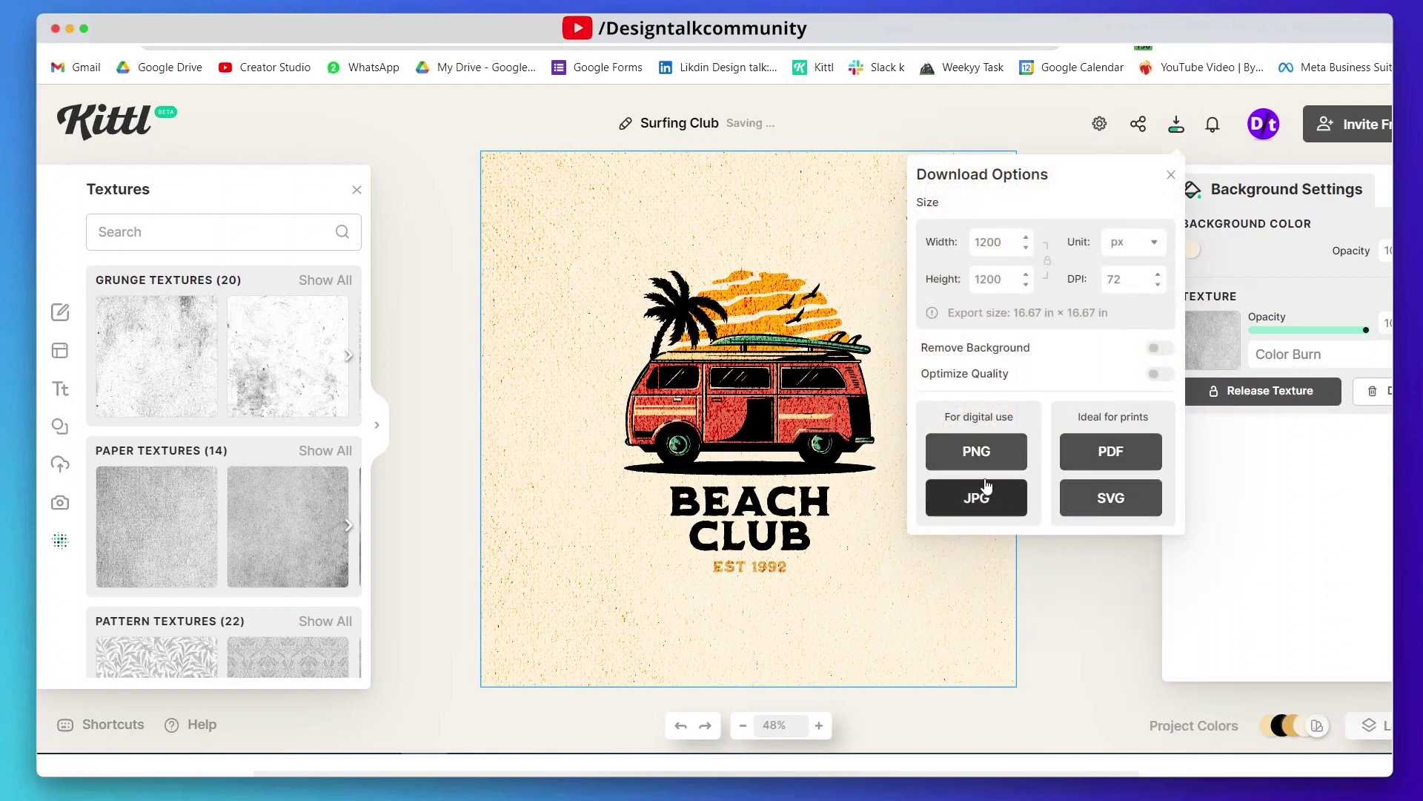
{"action": "left_click", "coordinate": [1158, 275]}
{"action": "left_click", "coordinate": [1158, 275]}
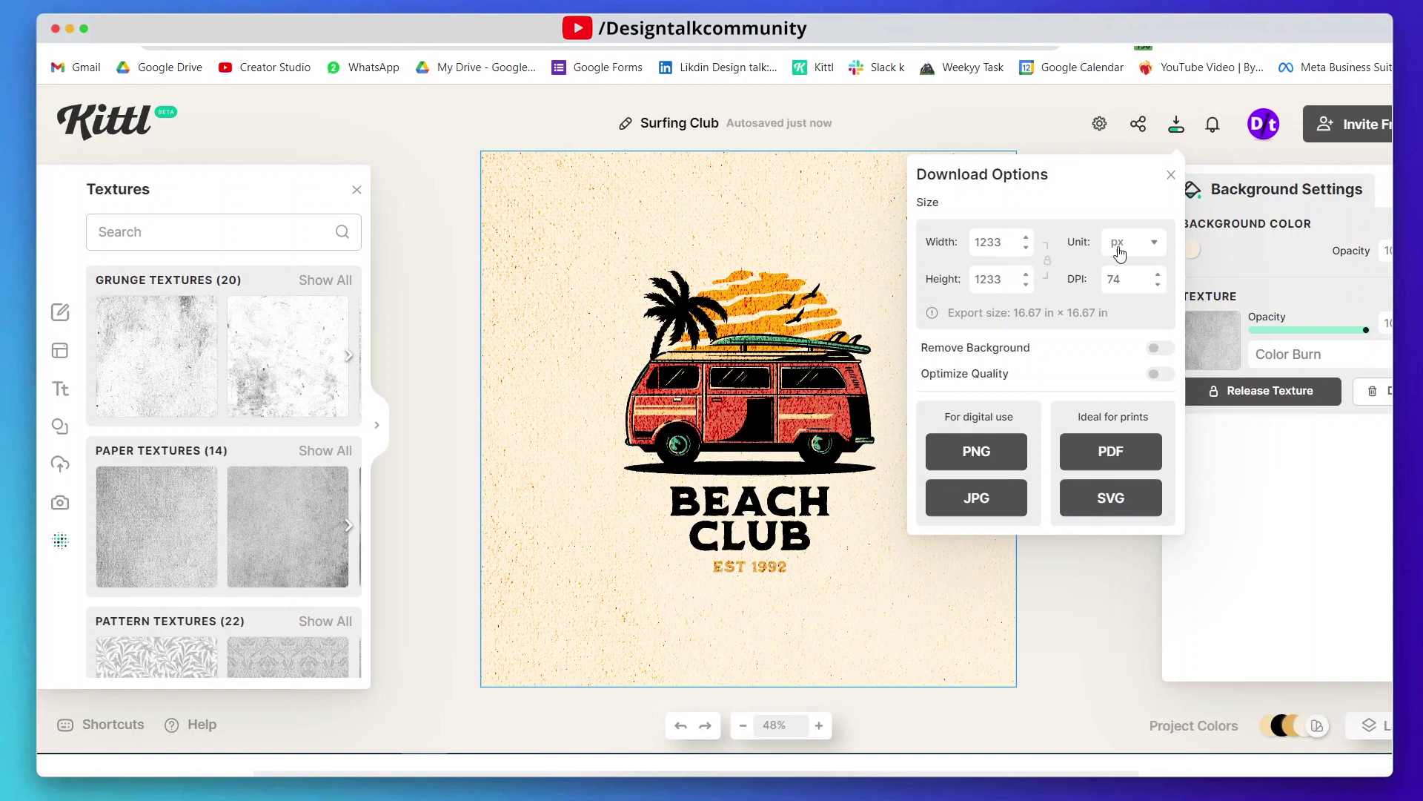
{"action": "left_click", "coordinate": [1161, 349]}
{"action": "left_click", "coordinate": [1162, 350]}
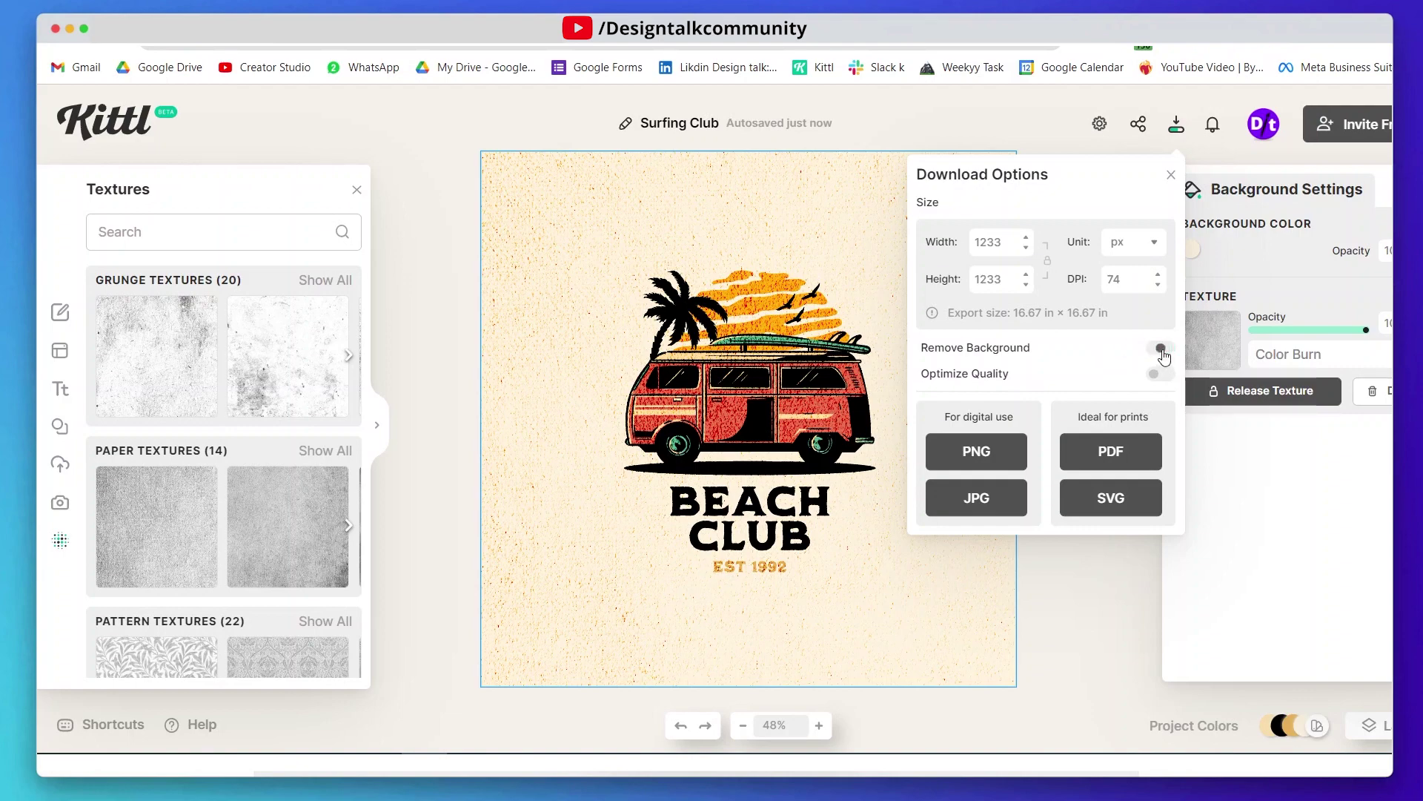
{"action": "left_click", "coordinate": [973, 452]}
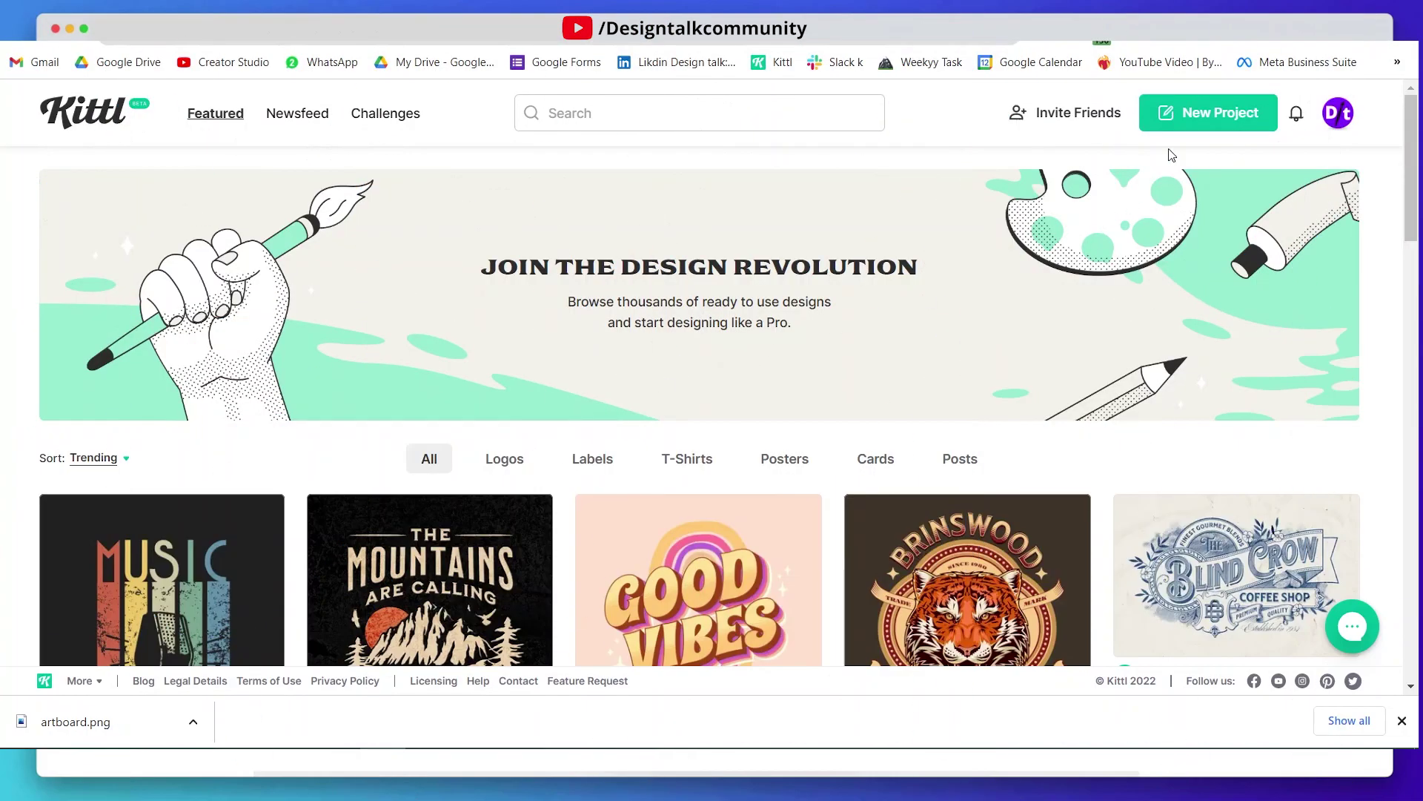
Create a new blank project and set its background color to black
{"action": "left_click", "coordinate": [1202, 120]}
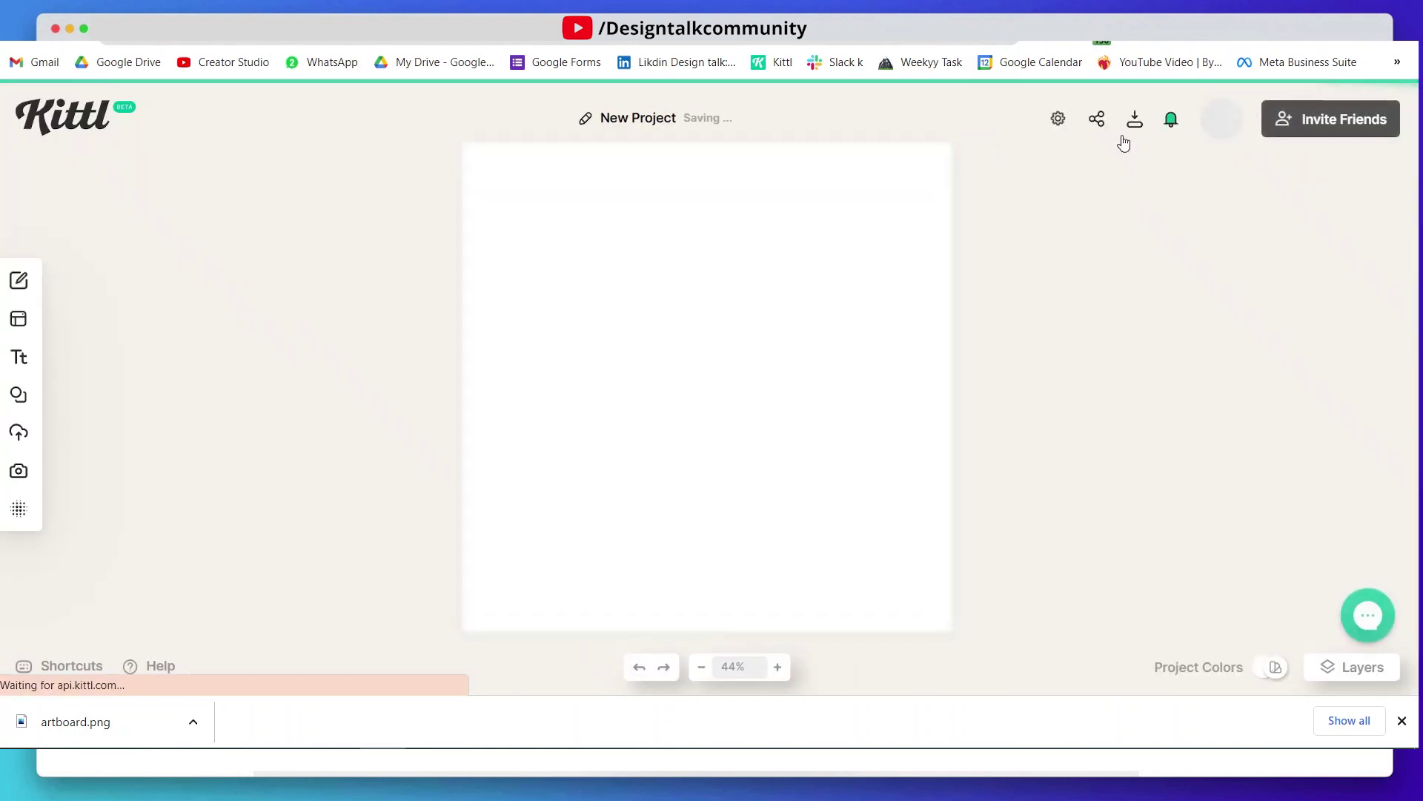
{"action": "left_click", "coordinate": [737, 286]}
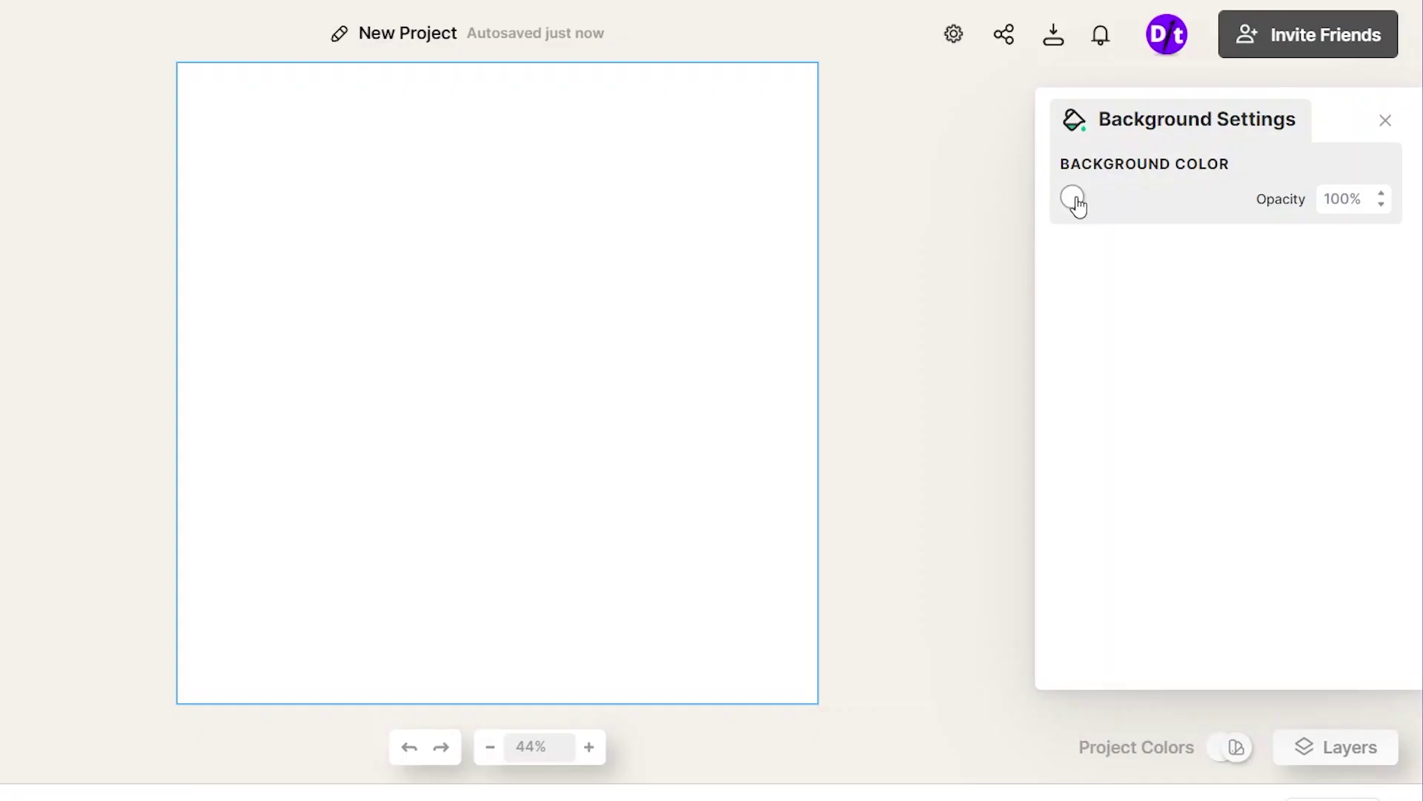
{"action": "left_click", "coordinate": [1150, 244]}
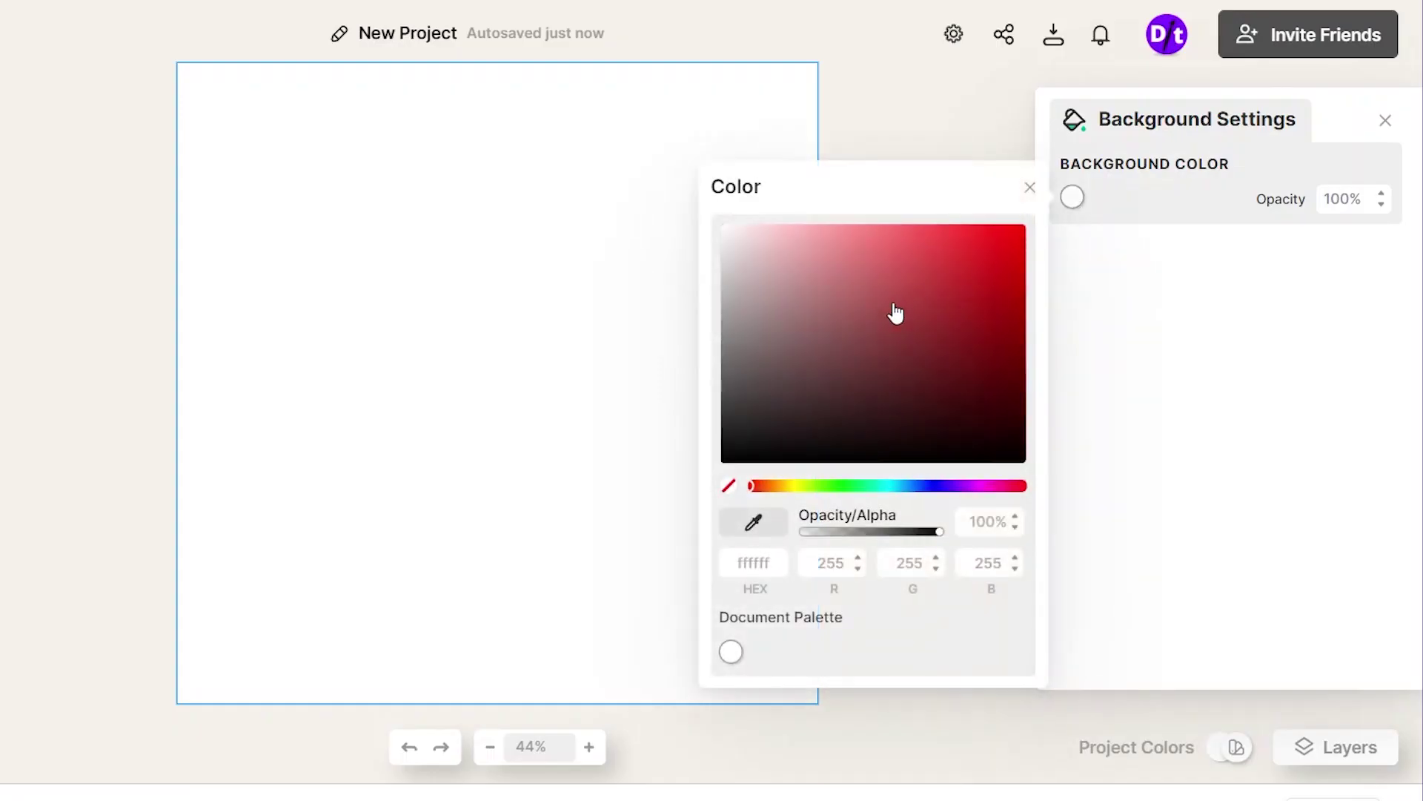
{"action": "left_click_drag", "start_coordinate": [895, 313], "coordinate": [557, 495]}
{"action": "left_click", "coordinate": [553, 470]}
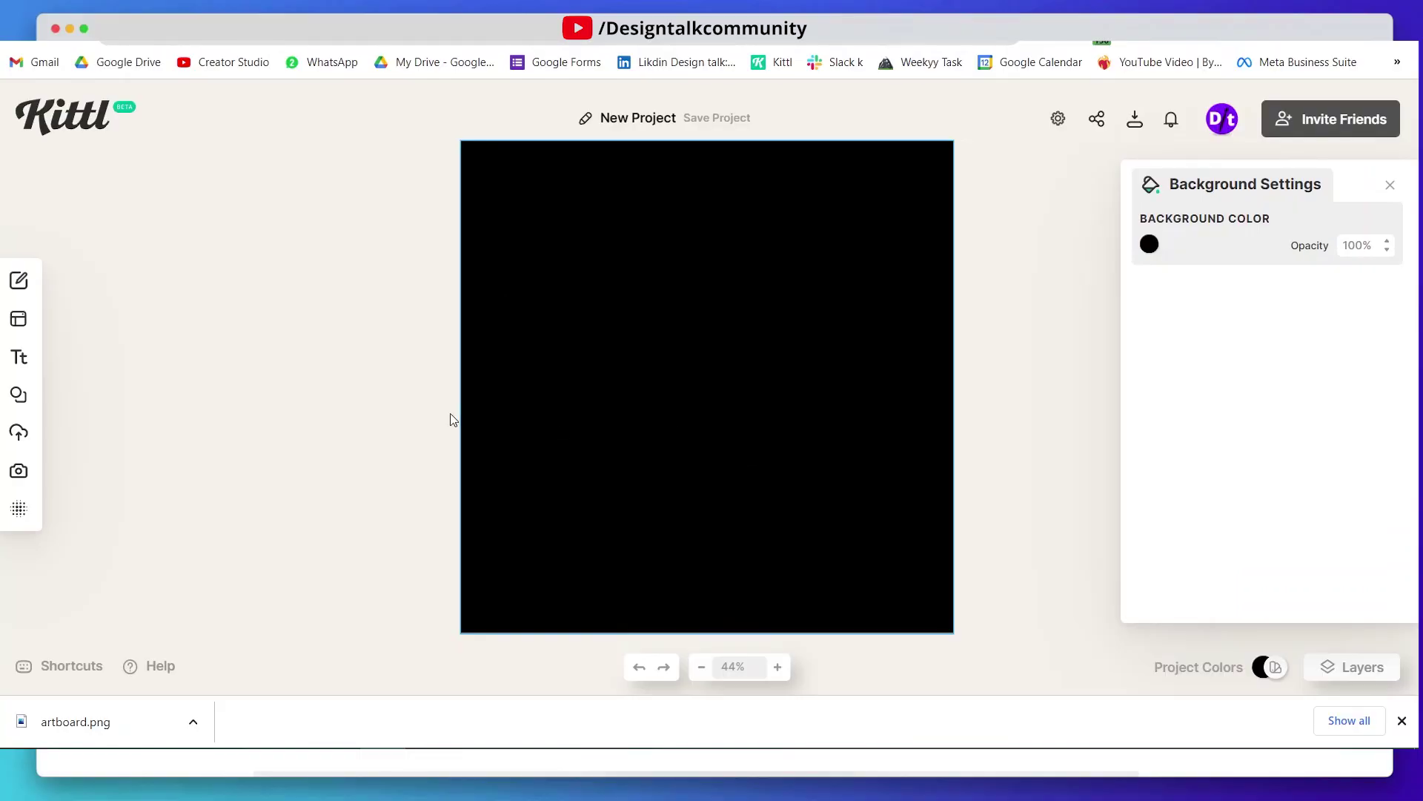
Add a headline text to the black artboard and color it white
{"action": "left_click", "coordinate": [19, 371]}
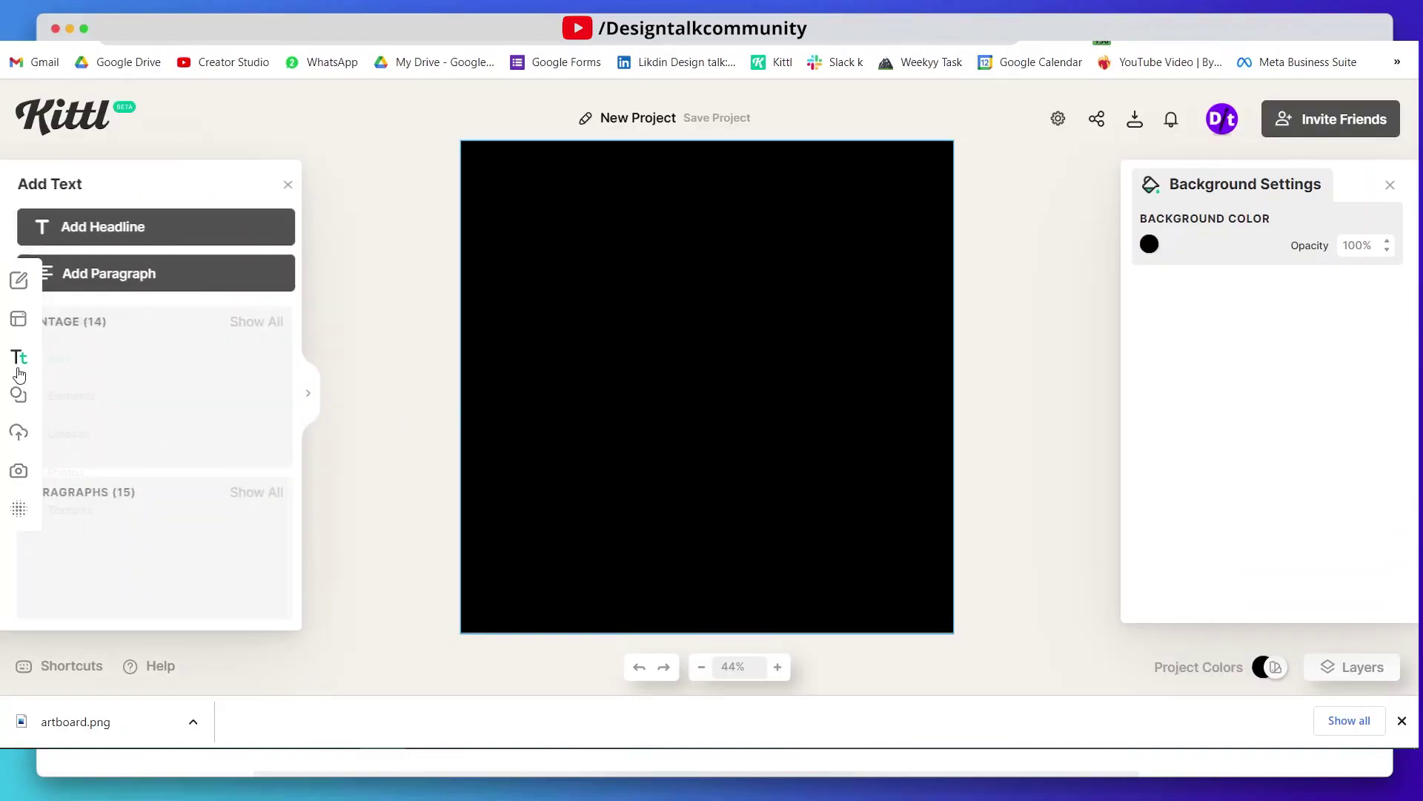
{"action": "left_click", "coordinate": [120, 234]}
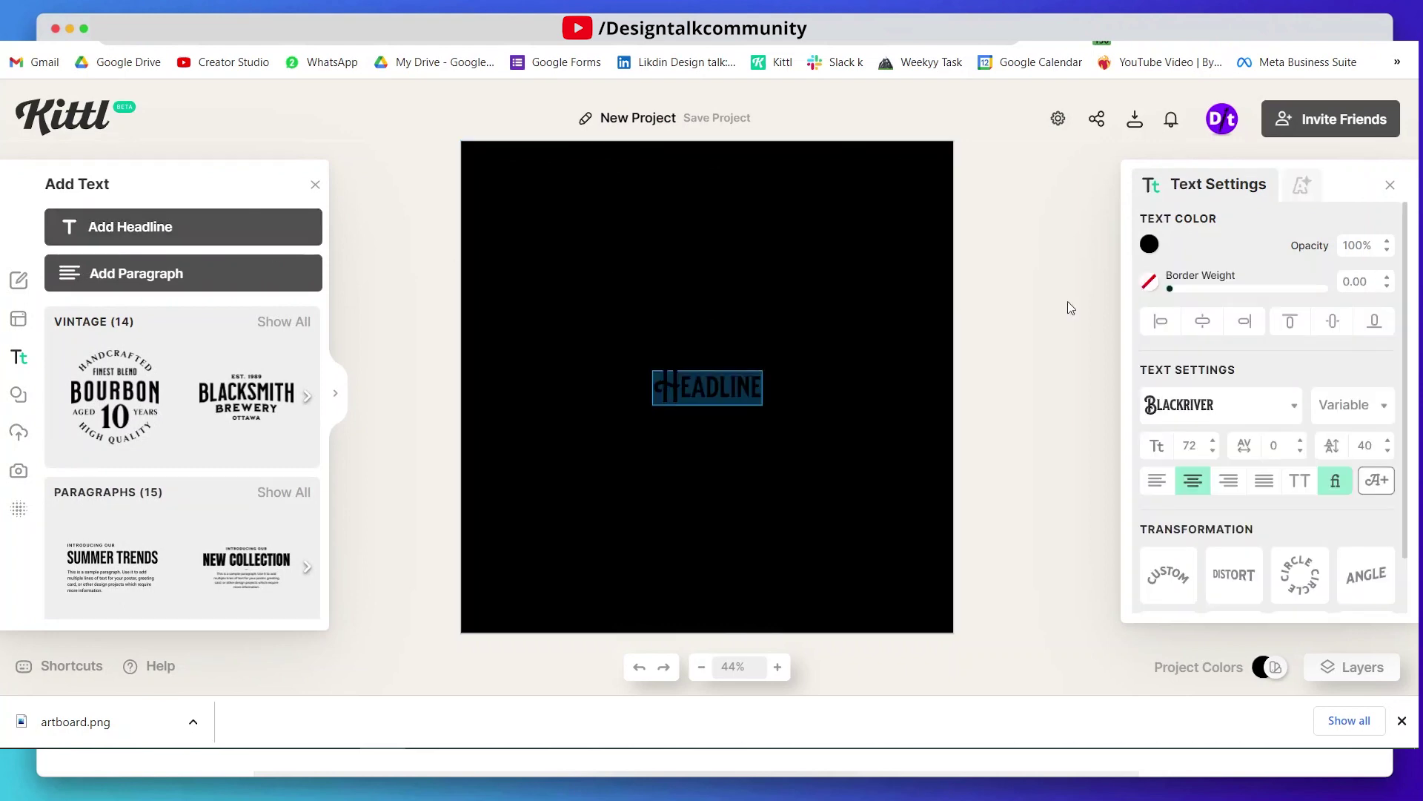
{"action": "left_click", "coordinate": [1148, 244]}
{"action": "left_click_drag", "start_coordinate": [1006, 335], "coordinate": [757, 224]}
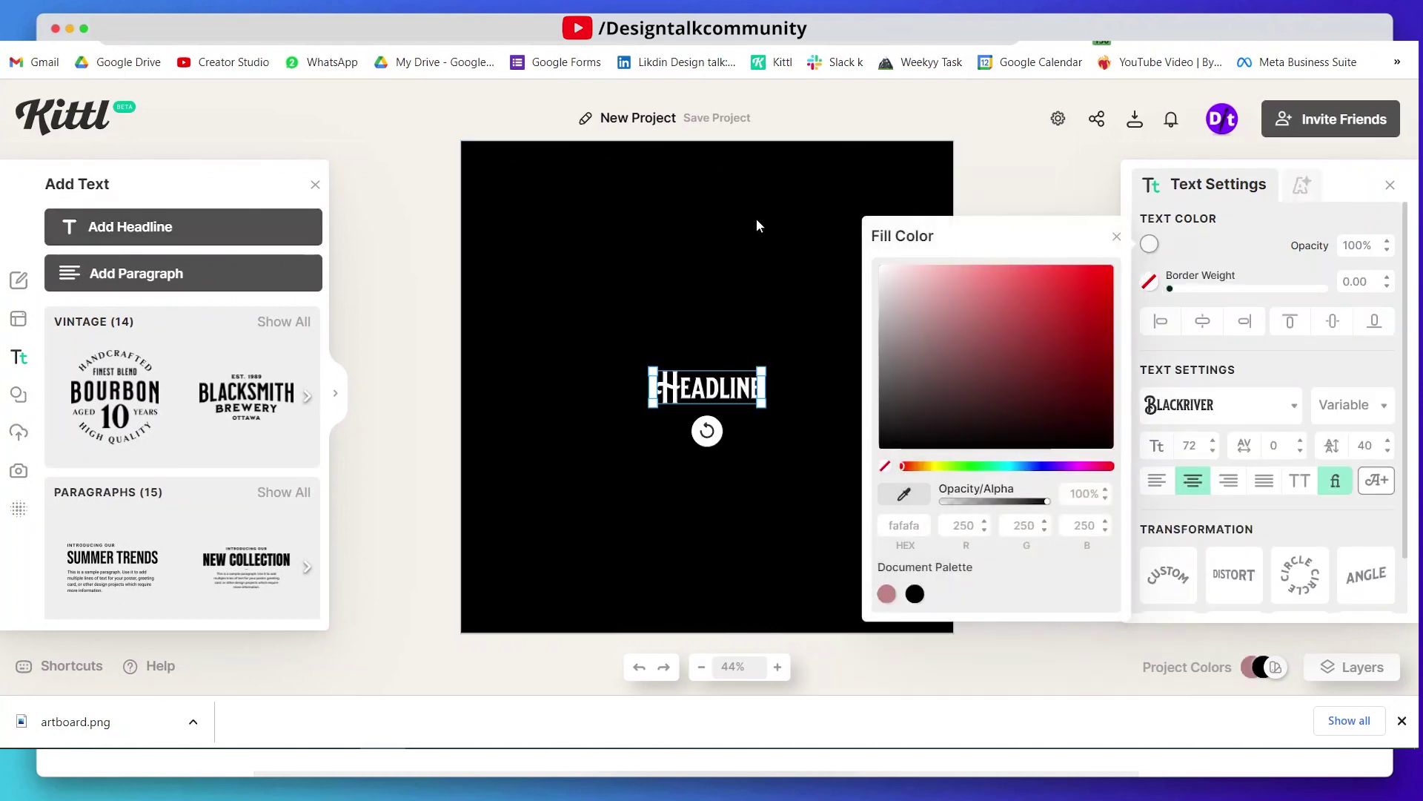
{"action": "left_click", "coordinate": [756, 216]}
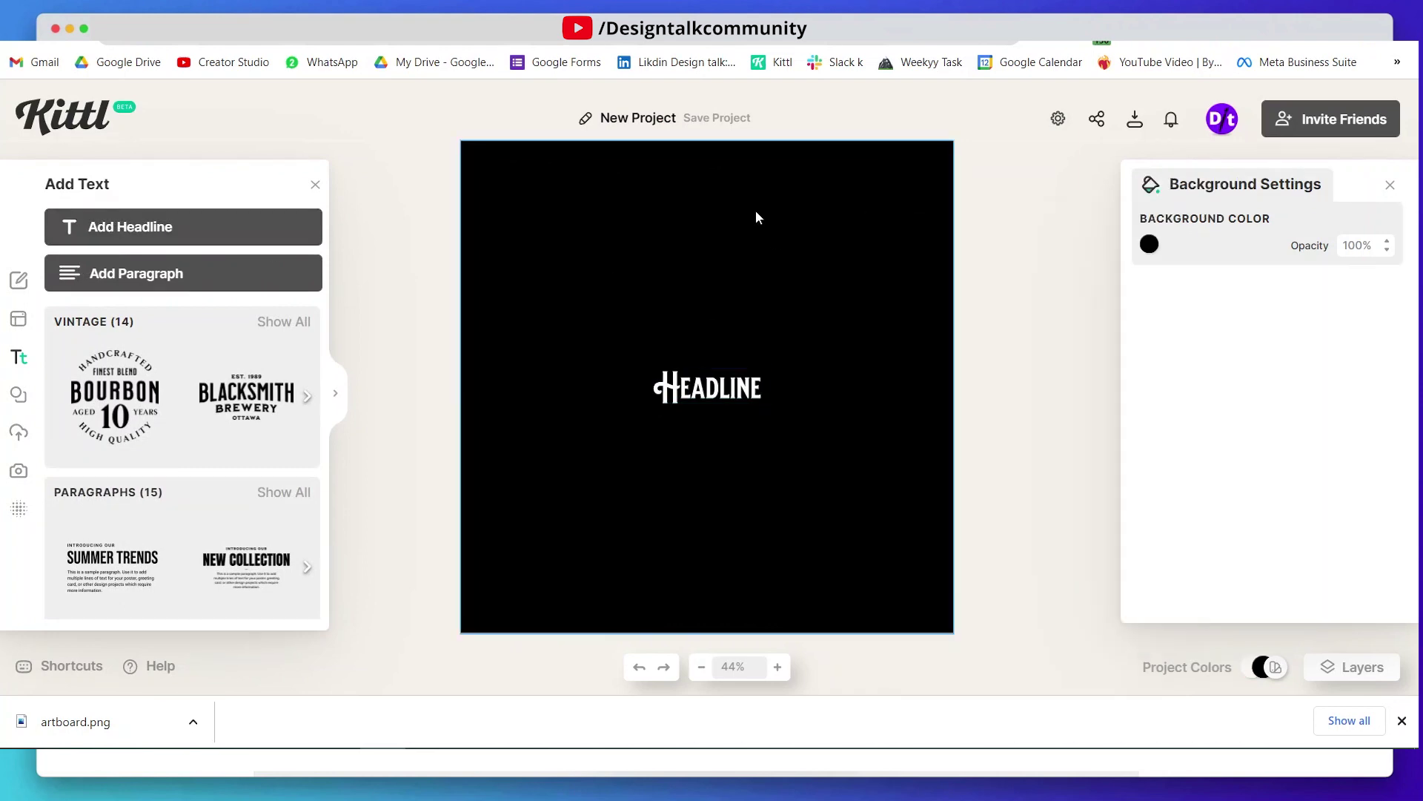
Change the headline's wording to "Summer" and set it in all capitals
{"action": "left_click", "coordinate": [680, 395]}
{"action": "left_click", "coordinate": [680, 394]}
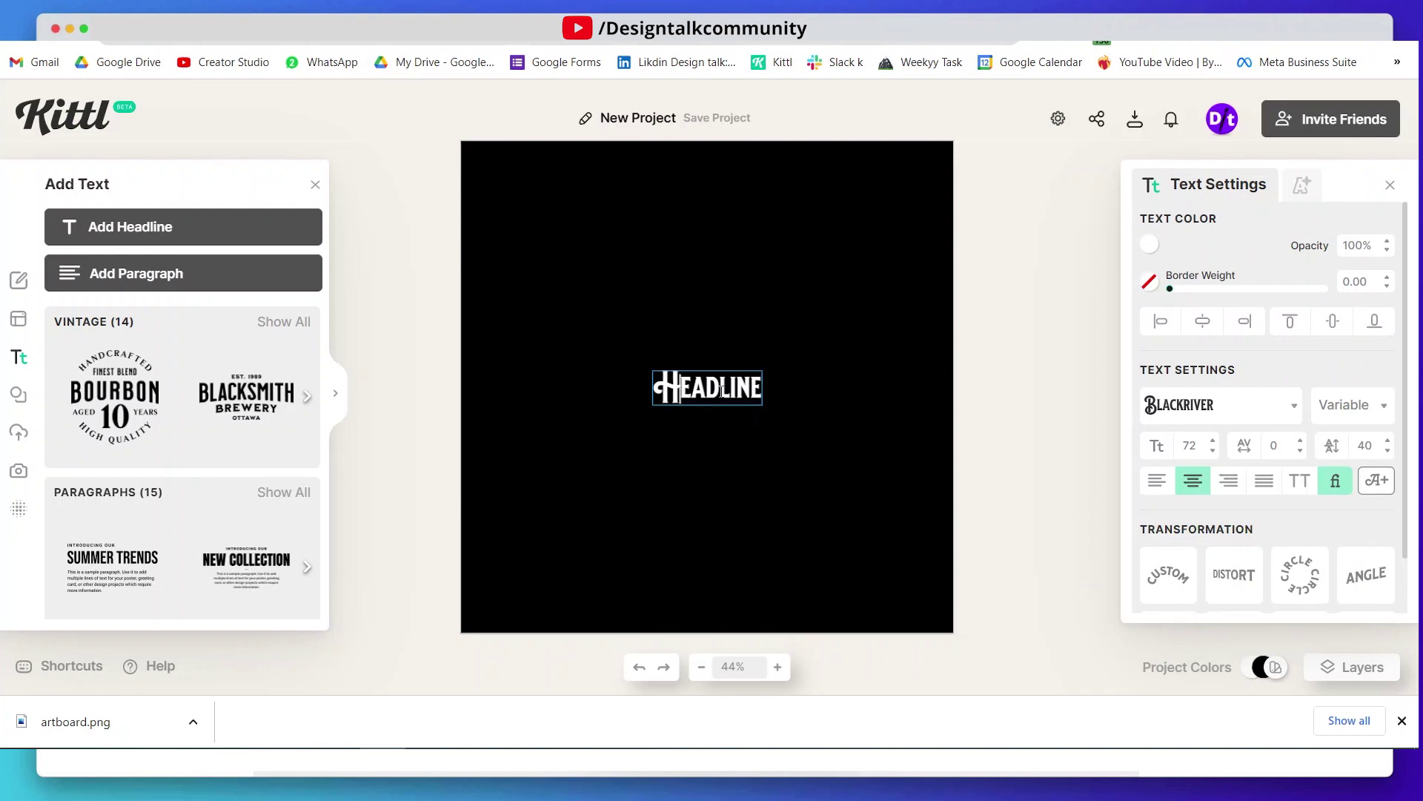
{"action": "double_click", "coordinate": [706, 399]}
{"action": "type", "text": "S"}
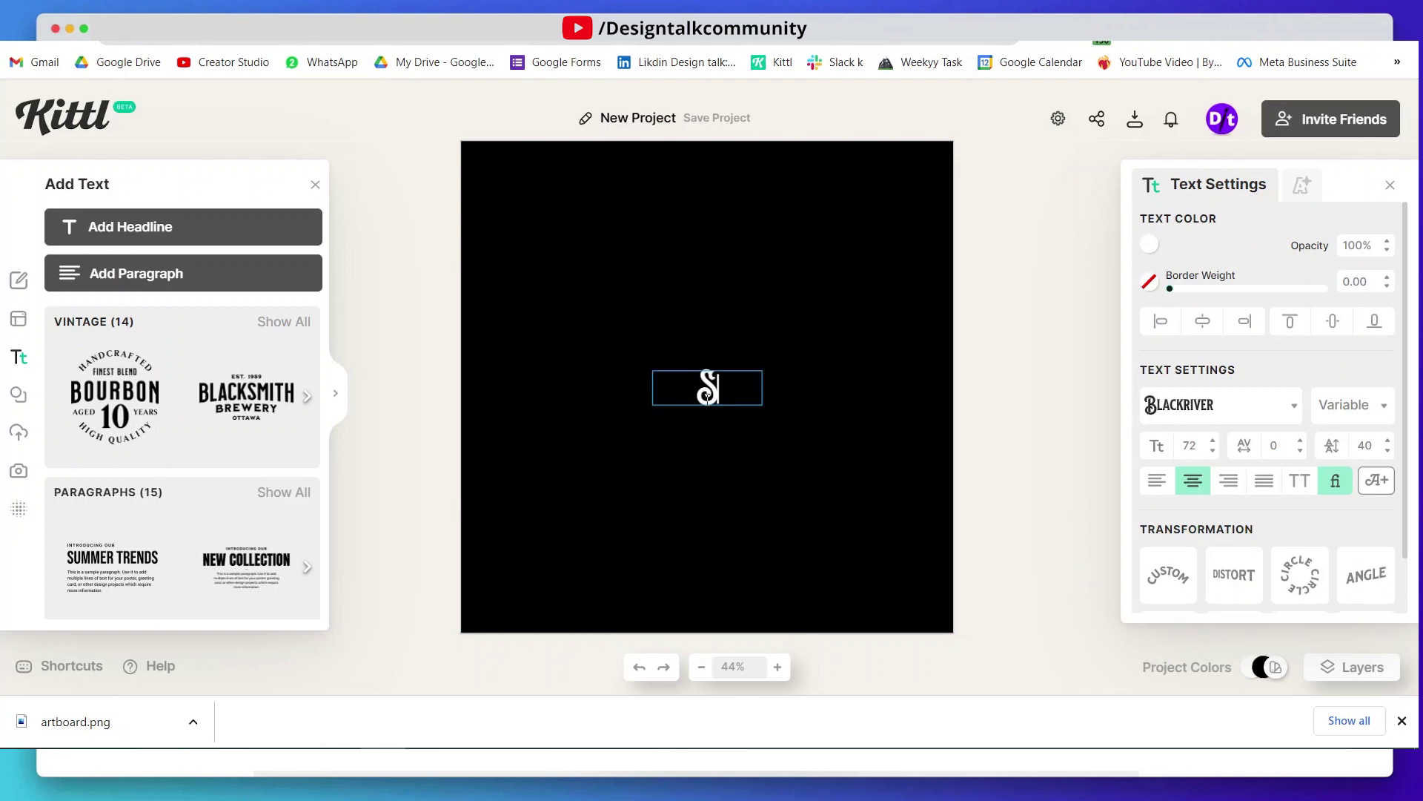
{"action": "type", "text": "umm"}
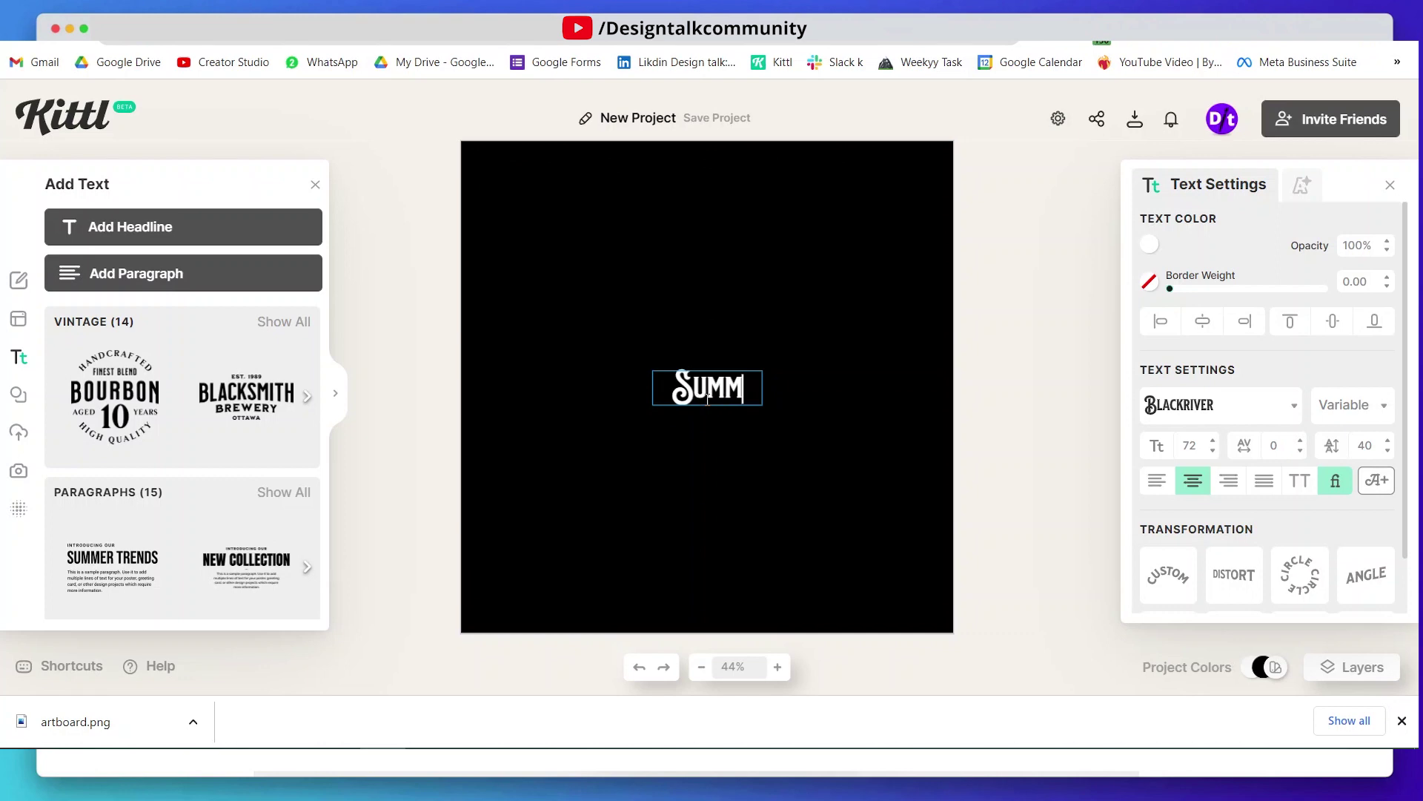
{"action": "type", "text": "er"}
{"action": "key", "text": "Escape"}
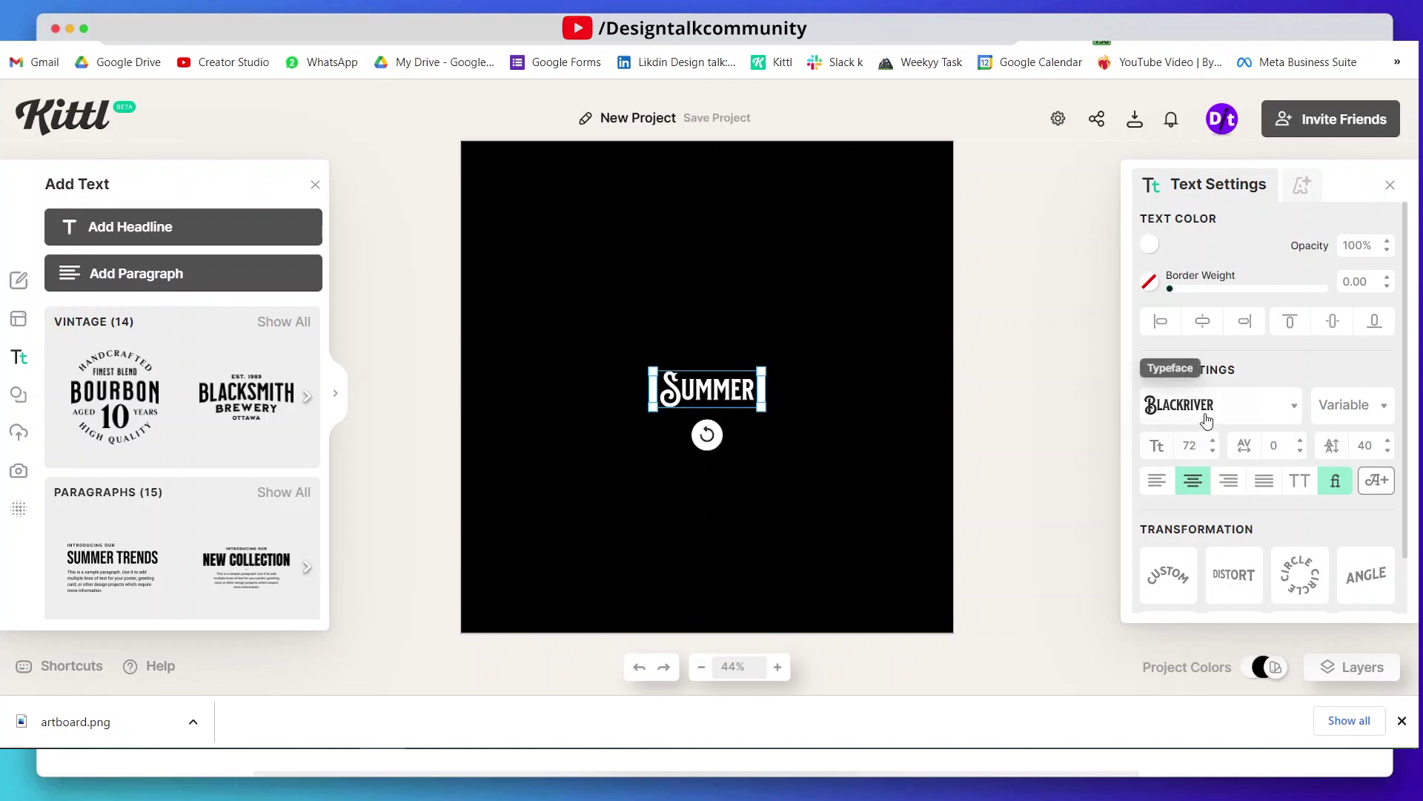
{"action": "left_click", "coordinate": [1293, 481]}
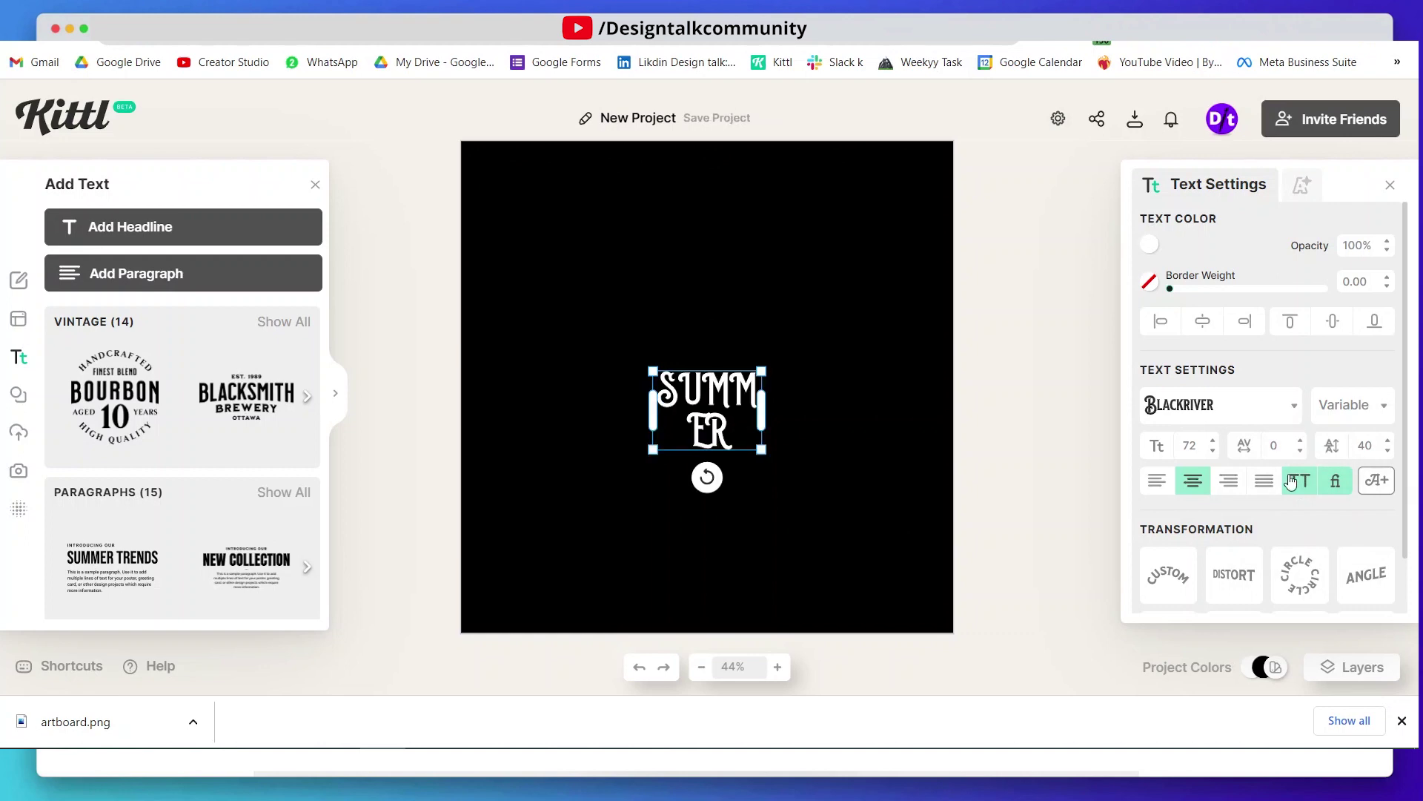
Try Adventurer 06 and Asset on the SUMMER headline, and set its typeface to HT Modern Hand Sans
{"action": "left_click", "coordinate": [1217, 406]}
{"action": "scroll", "coordinate": [1016, 359], "scroll_direction": "down", "scroll_amount": 2}
{"action": "scroll", "coordinate": [1016, 359], "scroll_direction": "down", "scroll_amount": 5}
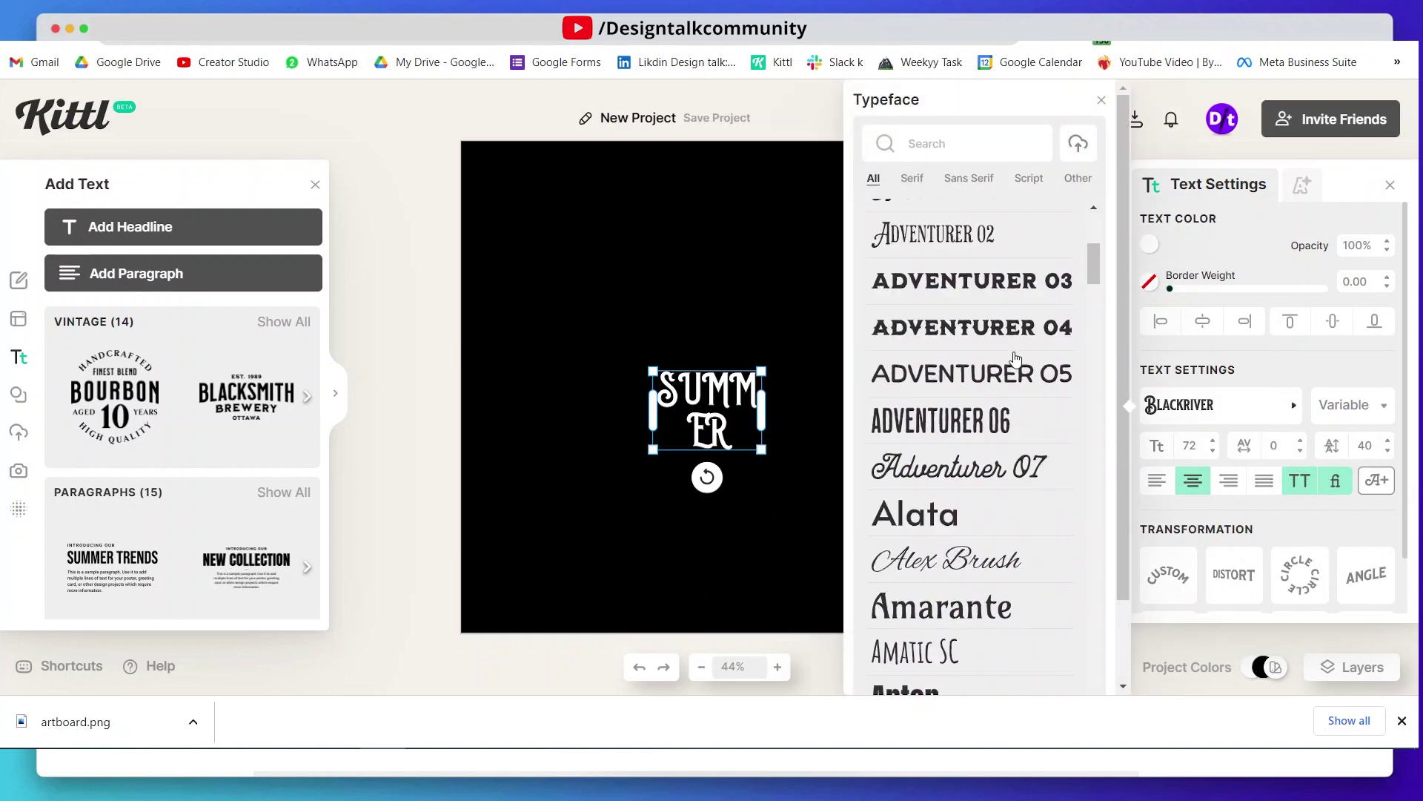
{"action": "left_click", "coordinate": [938, 284]}
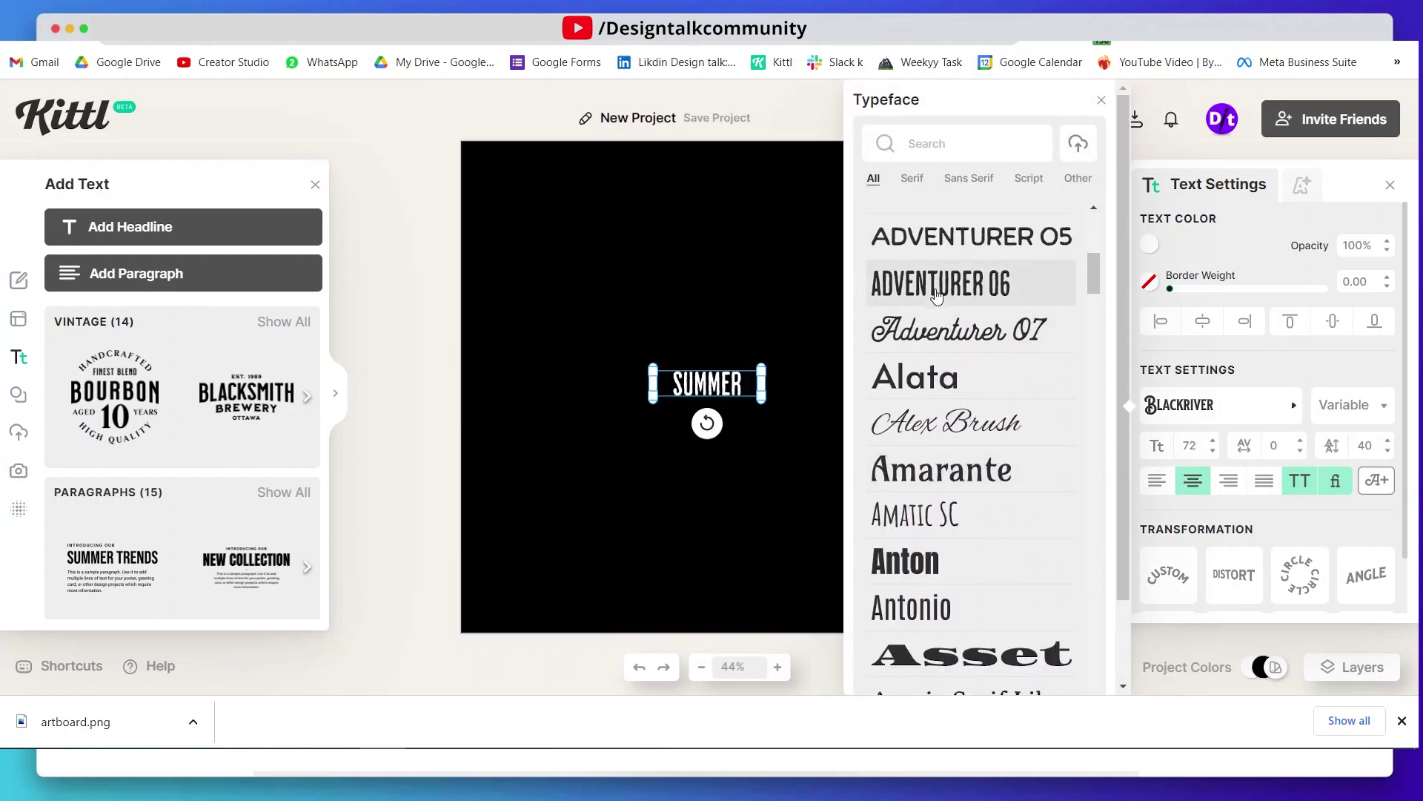
{"action": "scroll", "coordinate": [912, 356], "scroll_direction": "down", "scroll_amount": 4}
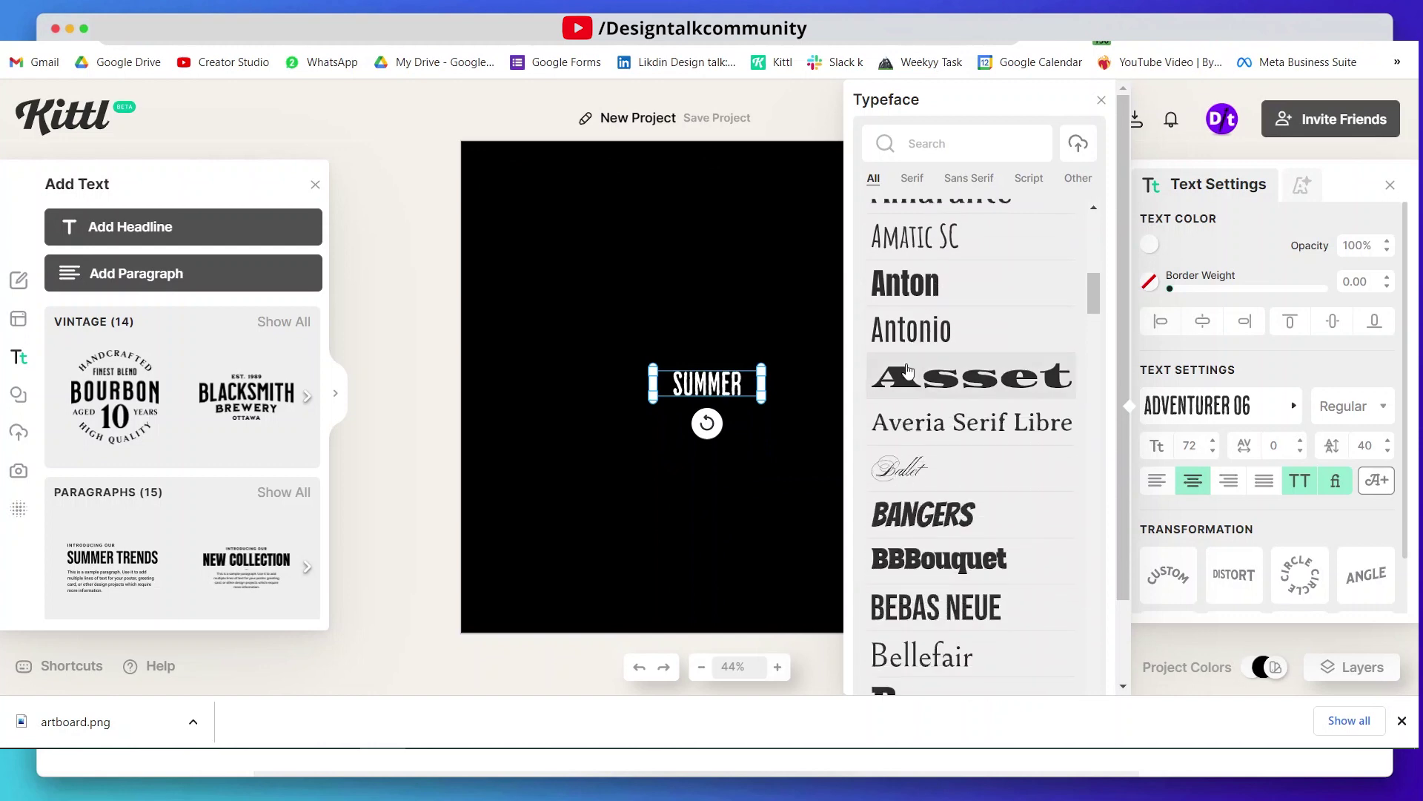
{"action": "left_click", "coordinate": [909, 371]}
{"action": "scroll", "coordinate": [909, 371], "scroll_direction": "down", "scroll_amount": 10}
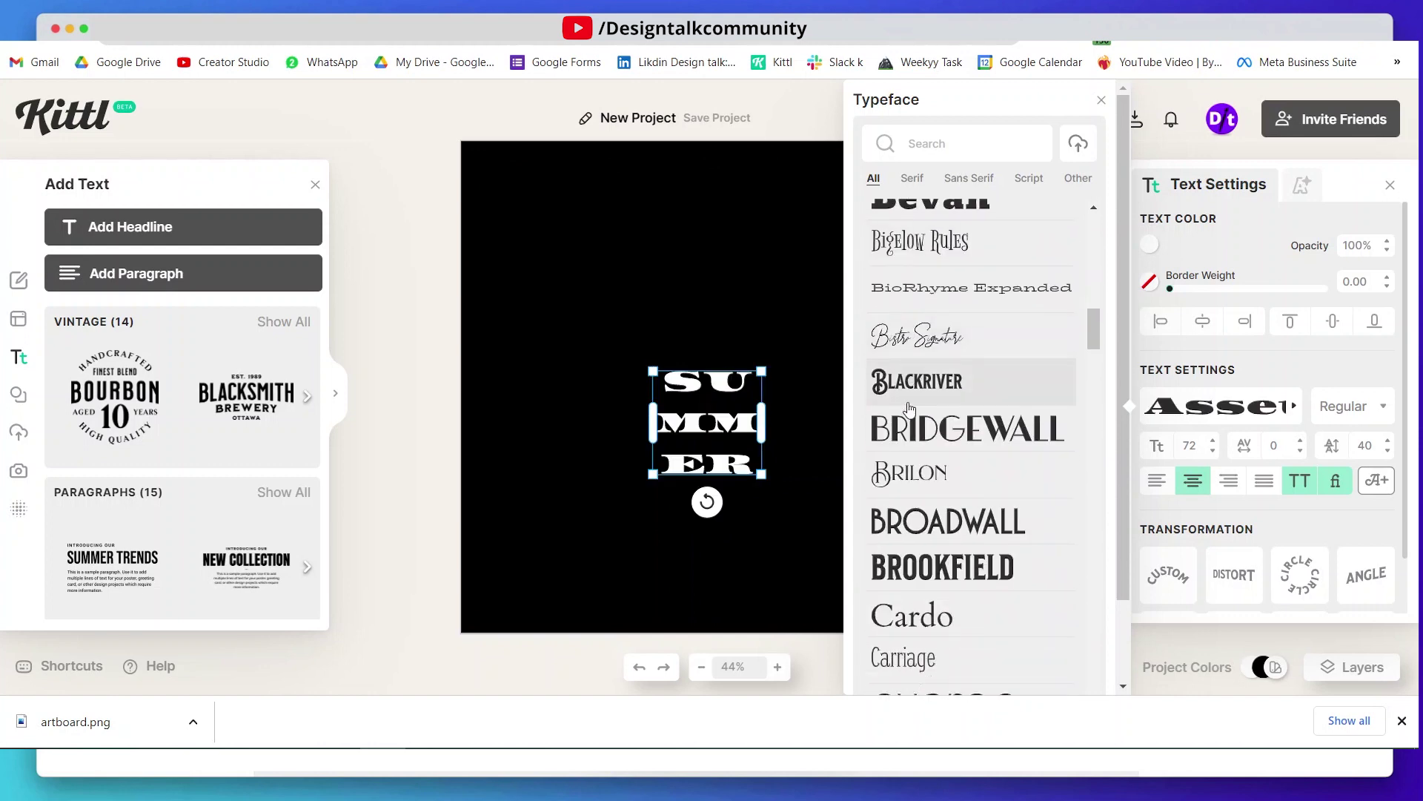
{"action": "scroll", "coordinate": [910, 408], "scroll_direction": "down", "scroll_amount": 10}
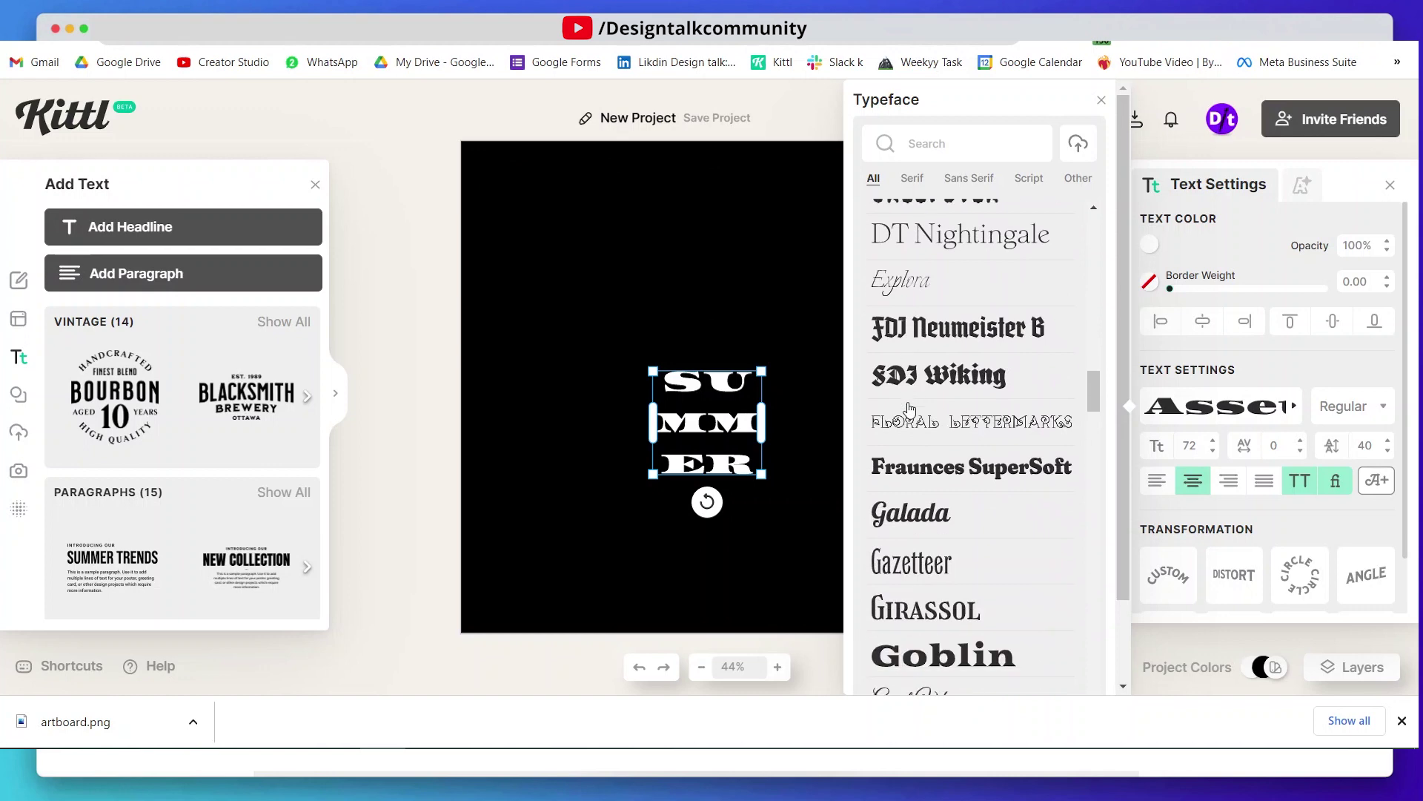
{"action": "scroll", "coordinate": [910, 409], "scroll_direction": "down", "scroll_amount": 5}
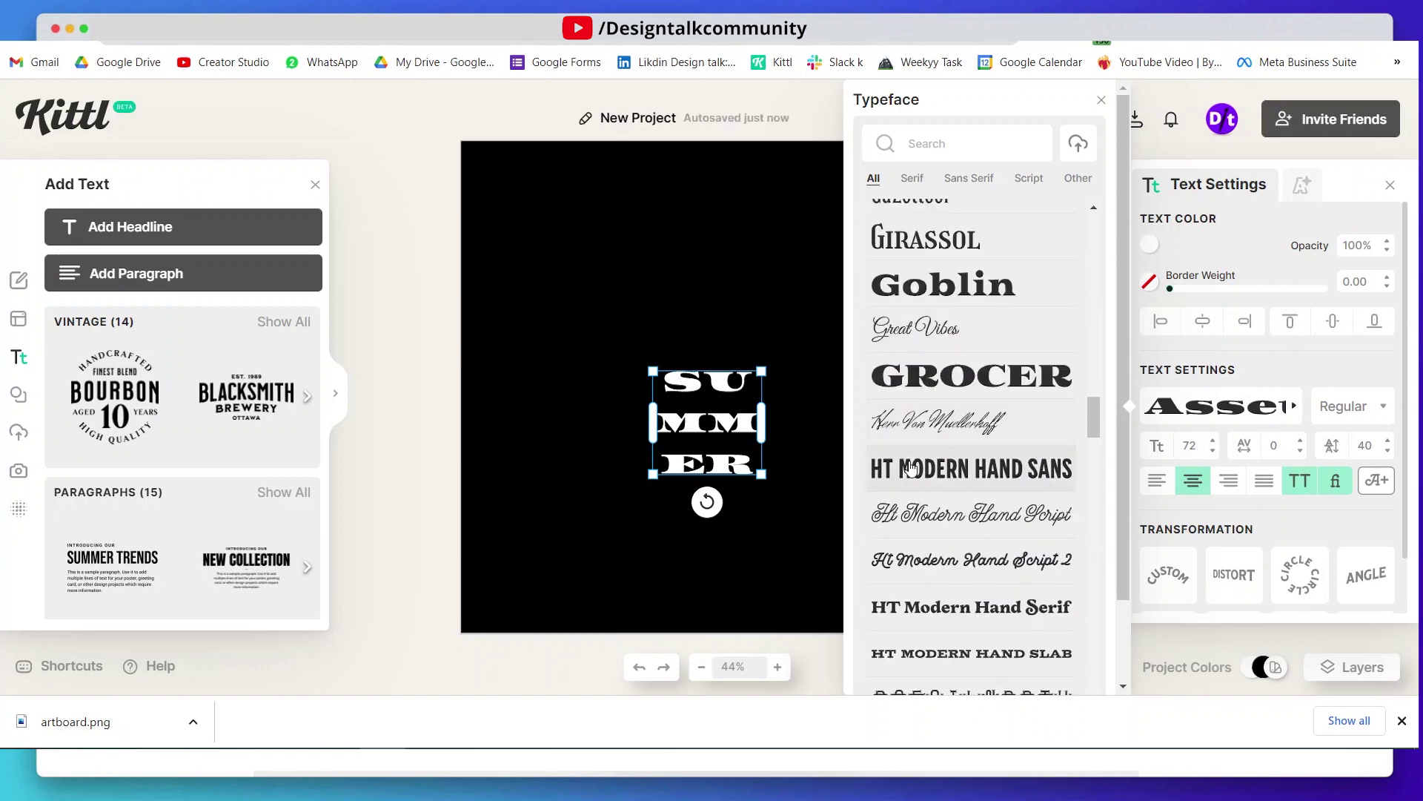
{"action": "left_click", "coordinate": [912, 472]}
{"action": "left_click", "coordinate": [778, 432]}
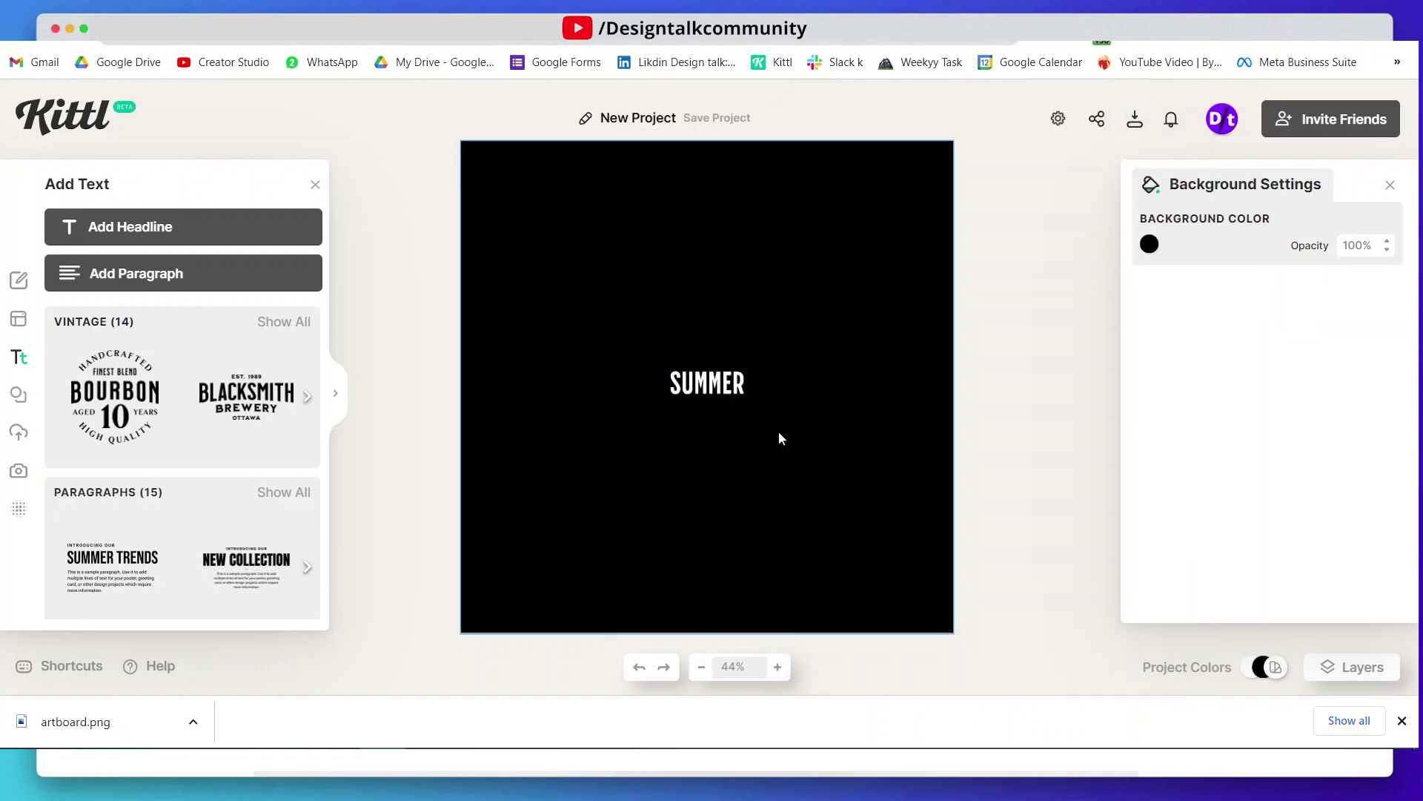
Enlarge the SUMMER headline to size 209 near the artboard's upper edge and stack two duplicates directly below it
{"action": "left_click_drag", "start_coordinate": [742, 382], "coordinate": [850, 318]}
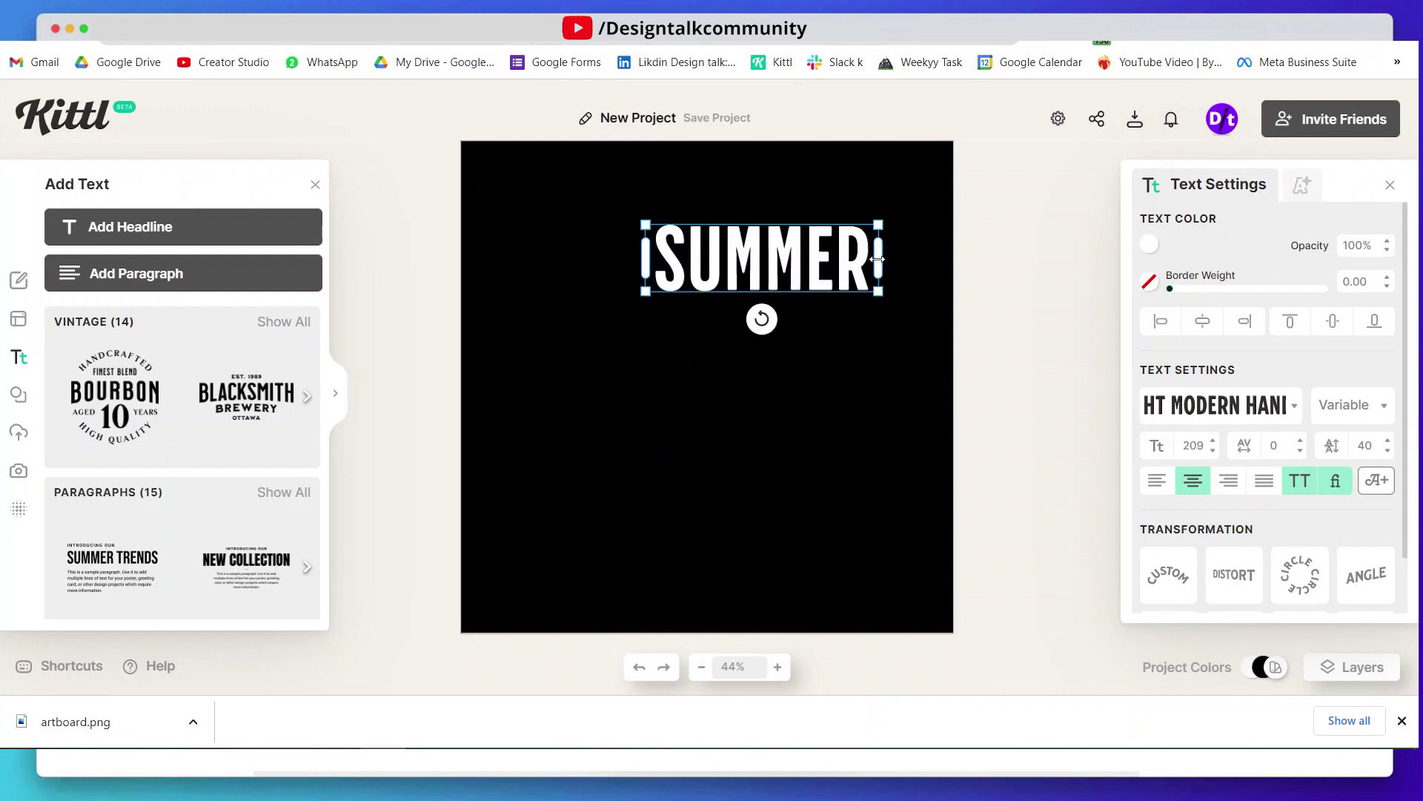
{"action": "left_click_drag", "start_coordinate": [833, 258], "coordinate": [777, 220]}
{"action": "left_click", "coordinate": [810, 310]}
{"action": "left_click", "coordinate": [750, 226]}
{"action": "left_click_drag", "start_coordinate": [750, 224], "coordinate": [757, 370]}
Shorten the uppermost SUMMER line to the letters SU
{"action": "left_click", "coordinate": [738, 223]}
{"action": "double_click", "coordinate": [738, 232]}
{"action": "left_click_drag", "start_coordinate": [758, 222], "coordinate": [1082, 214]}
{"action": "key", "text": "BackSpace"}
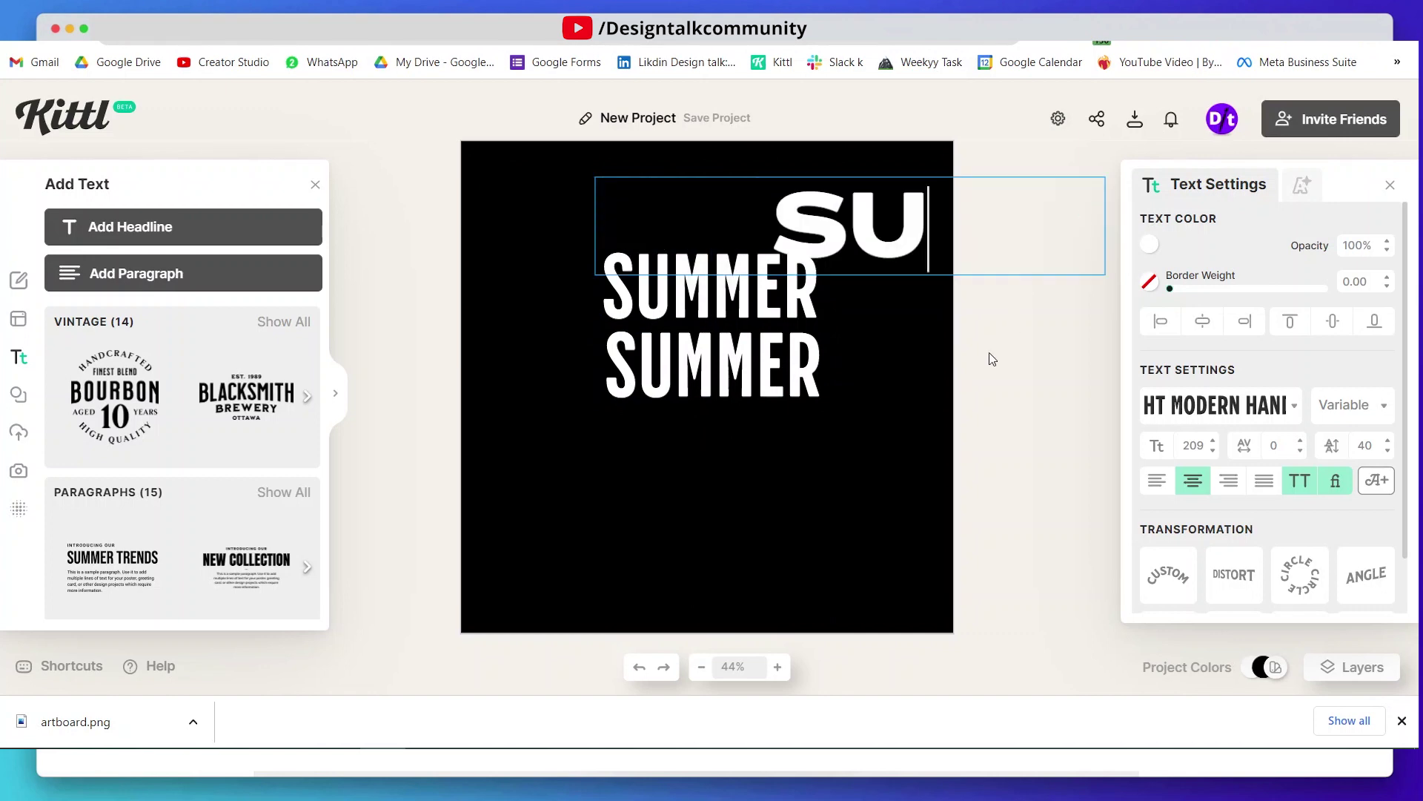
{"action": "key", "text": "Escape"}
Shorten the middle SUMMER line to the single letter M
{"action": "double_click", "coordinate": [738, 273]}
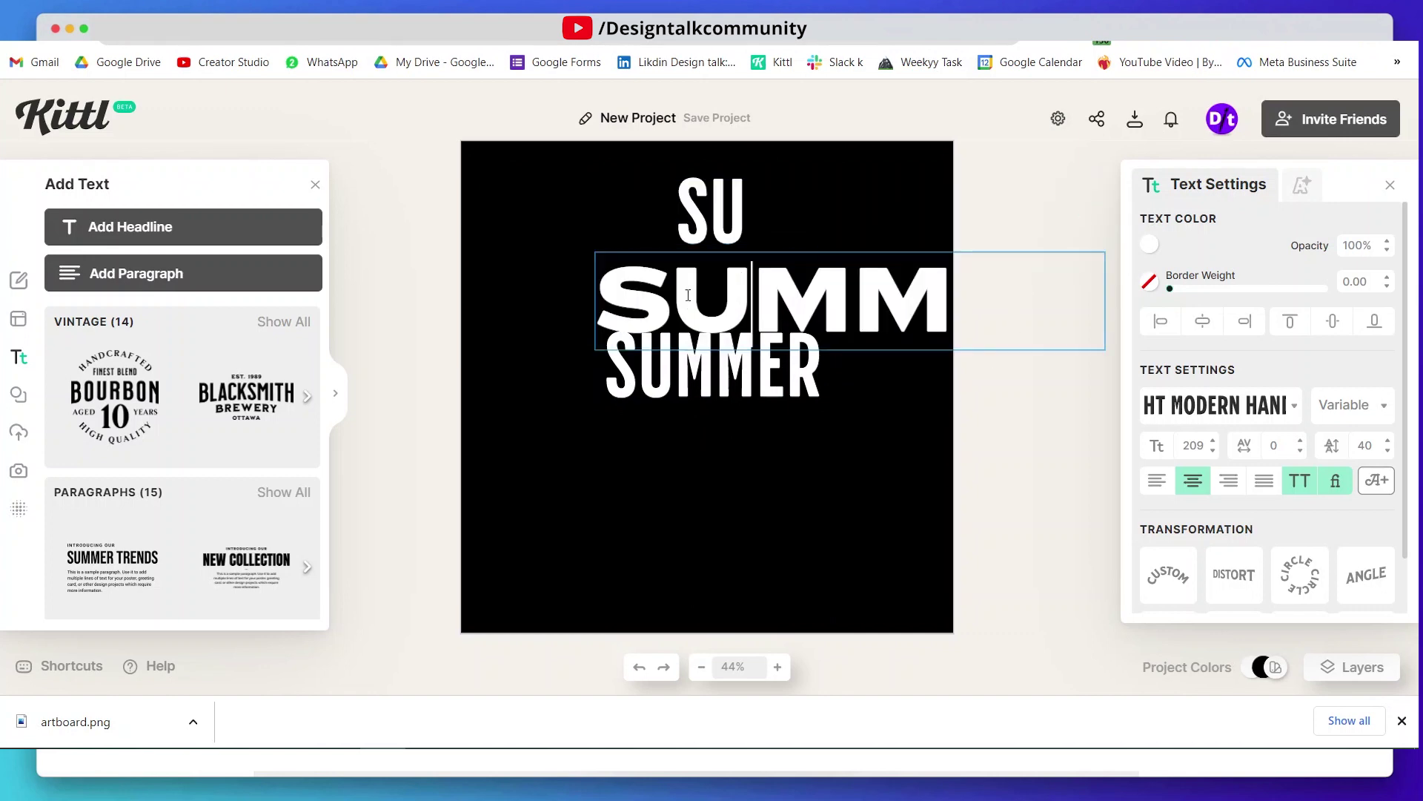
{"action": "left_click", "coordinate": [613, 293], "text": "shift"}
{"action": "key", "text": "BackSpace"}
{"action": "left_click_drag", "start_coordinate": [872, 294], "coordinate": [813, 289]}
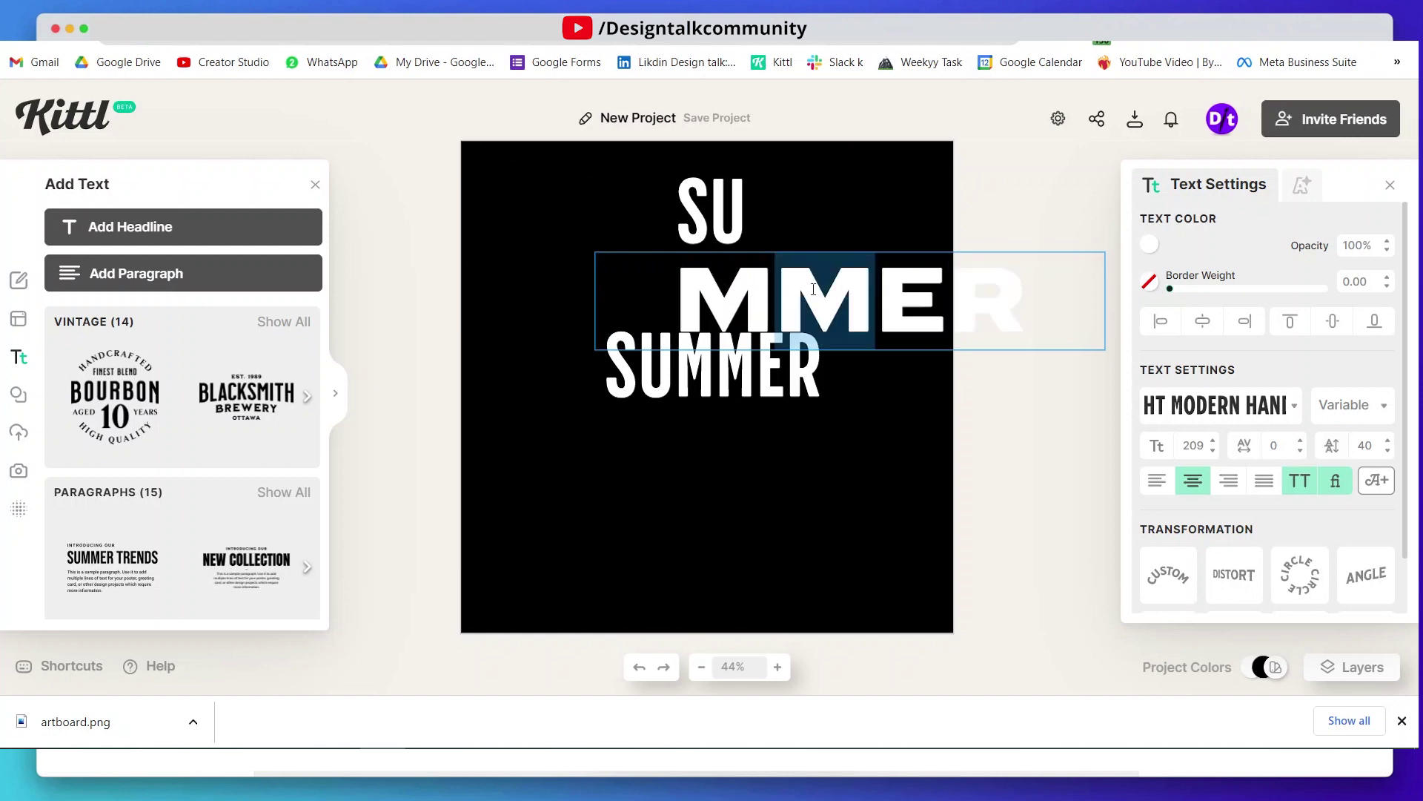
{"action": "left_click", "coordinate": [1015, 291]}
{"action": "key", "text": "BackSpace"}
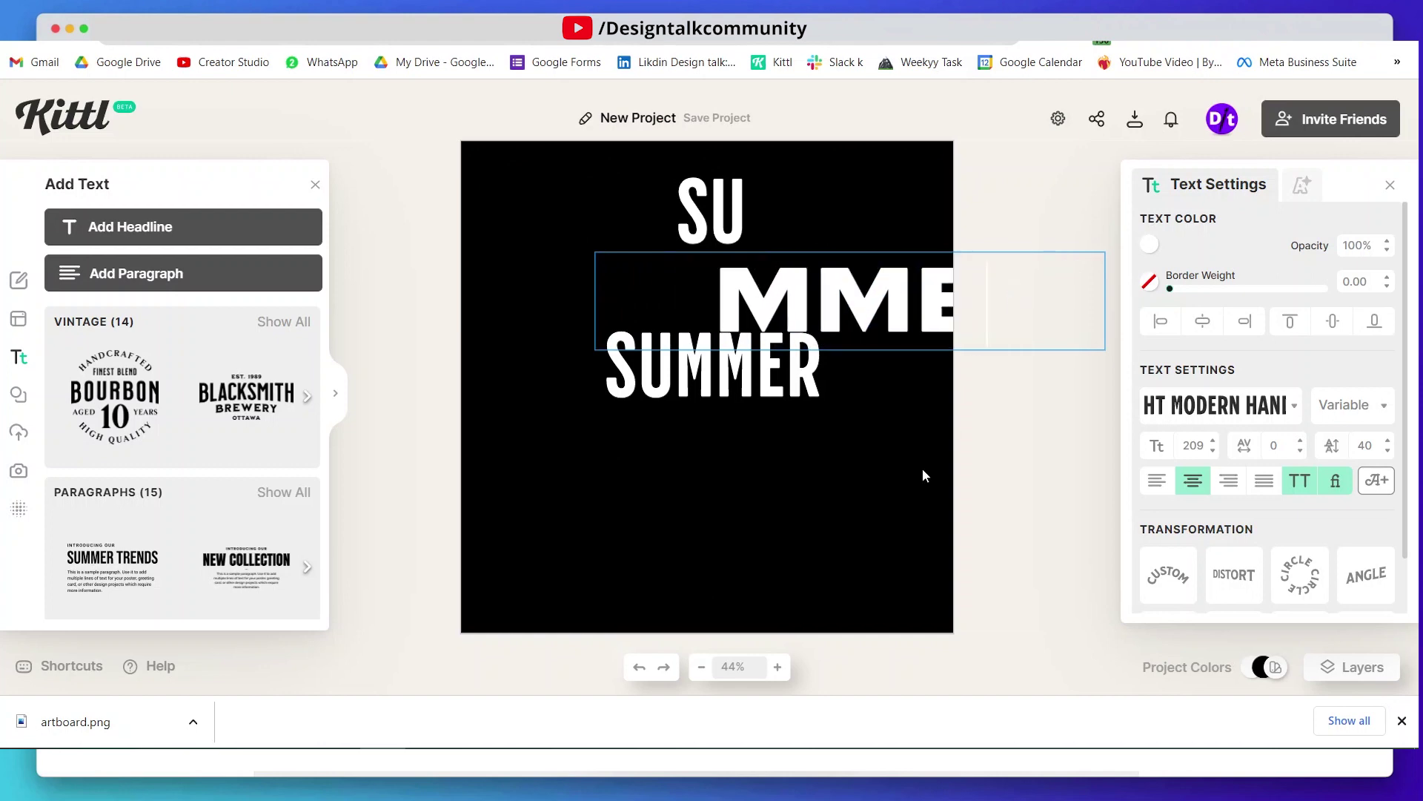
{"action": "left_click", "coordinate": [795, 277]}
{"action": "double_click", "coordinate": [798, 281]}
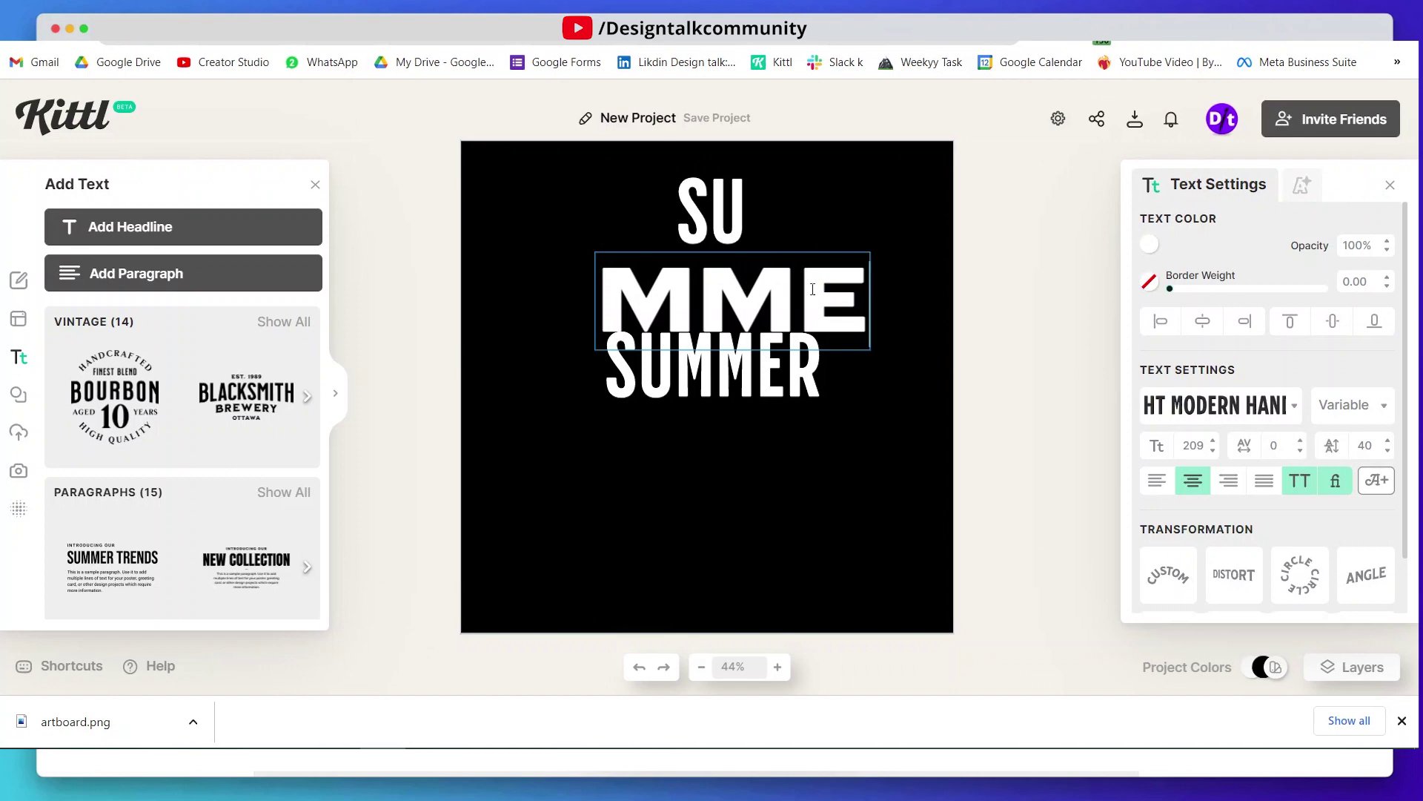
{"action": "key", "text": "BackSpace"}
{"action": "key", "text": "BackSpace"}
Shorten the lowest SUMMER line to the letters ER
{"action": "left_click", "coordinate": [767, 378]}
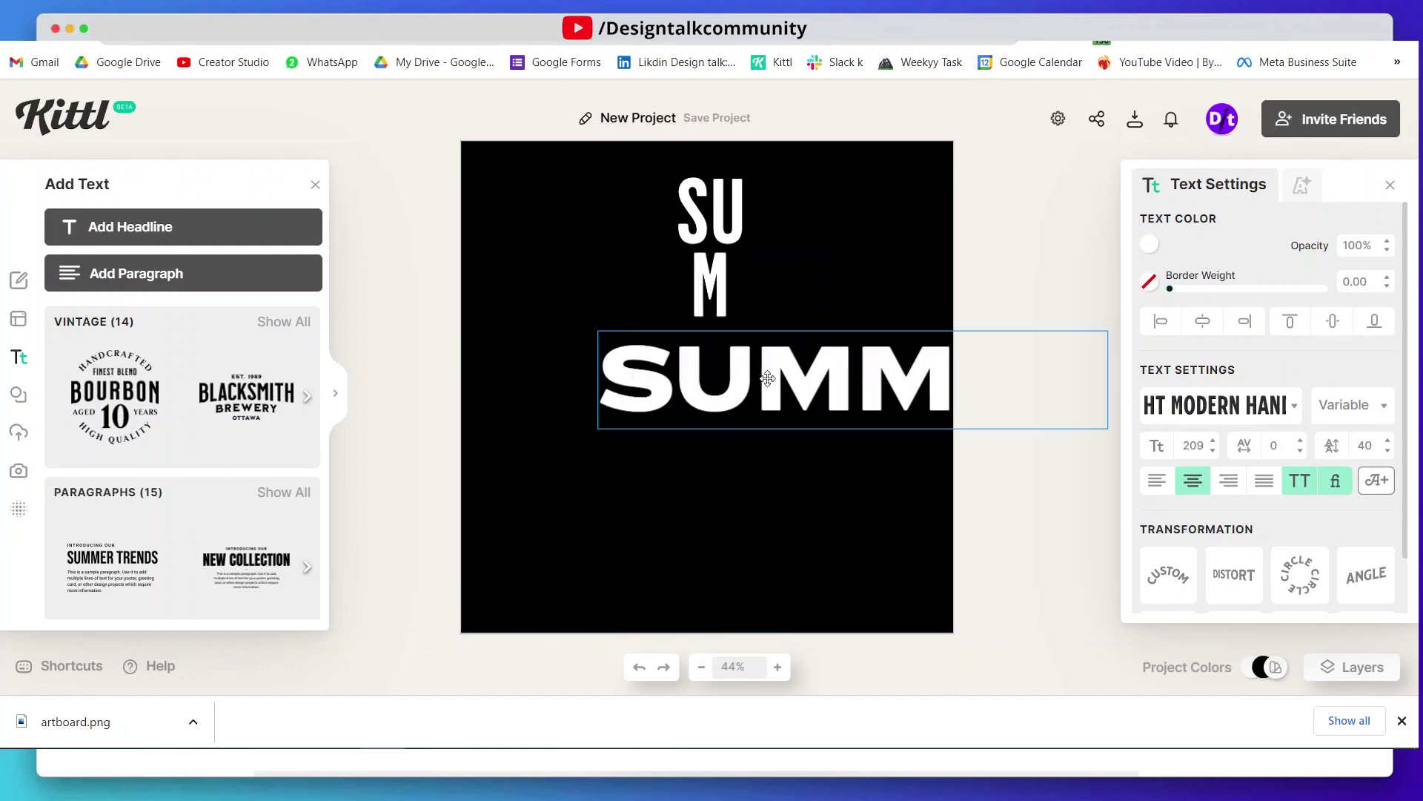
{"action": "left_click_drag", "start_coordinate": [949, 376], "coordinate": [620, 370]}
{"action": "key", "text": "BackSpace"}
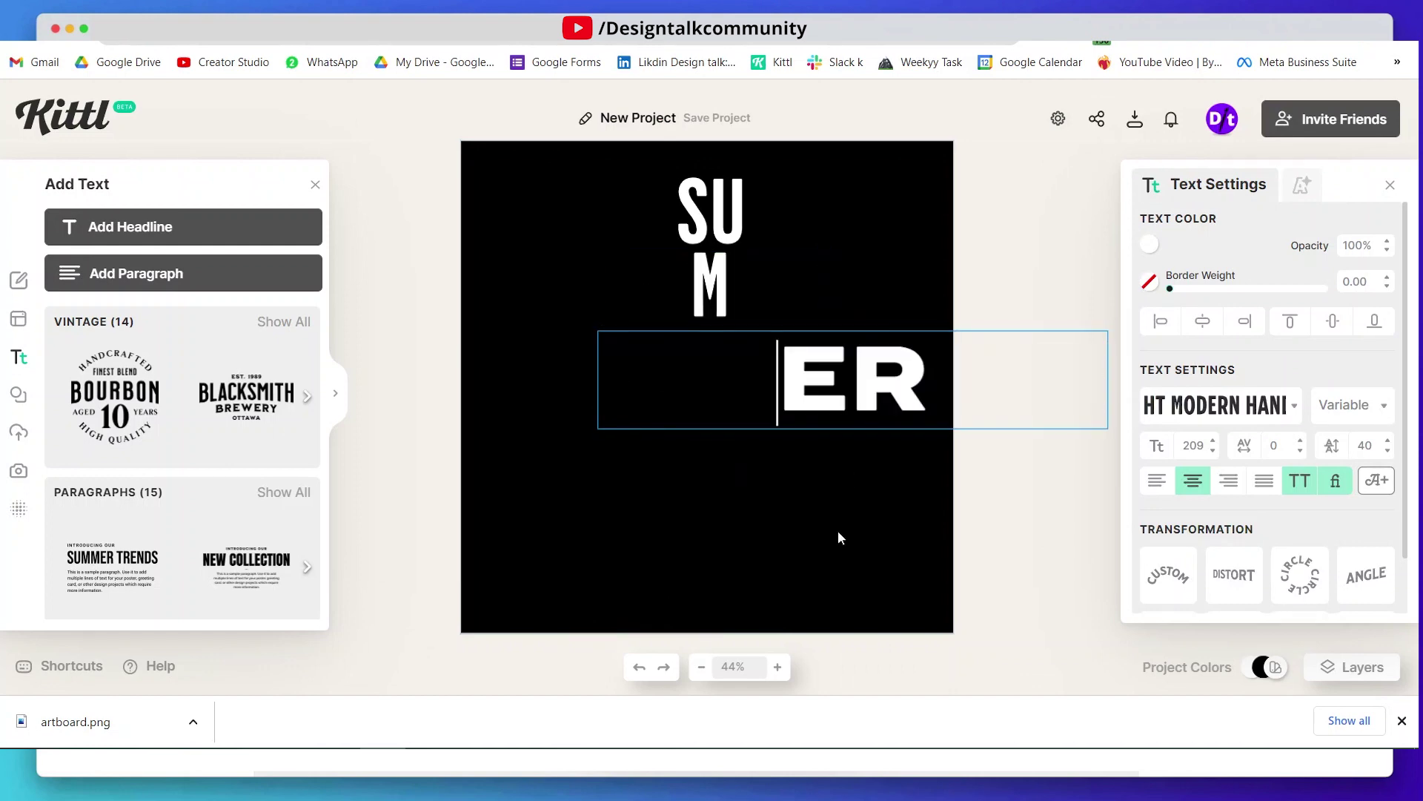
{"action": "key", "text": "Escape"}
{"action": "left_click", "coordinate": [821, 498]}
Left-align the ER text and narrow its text box to fit the letters
{"action": "left_click", "coordinate": [714, 364]}
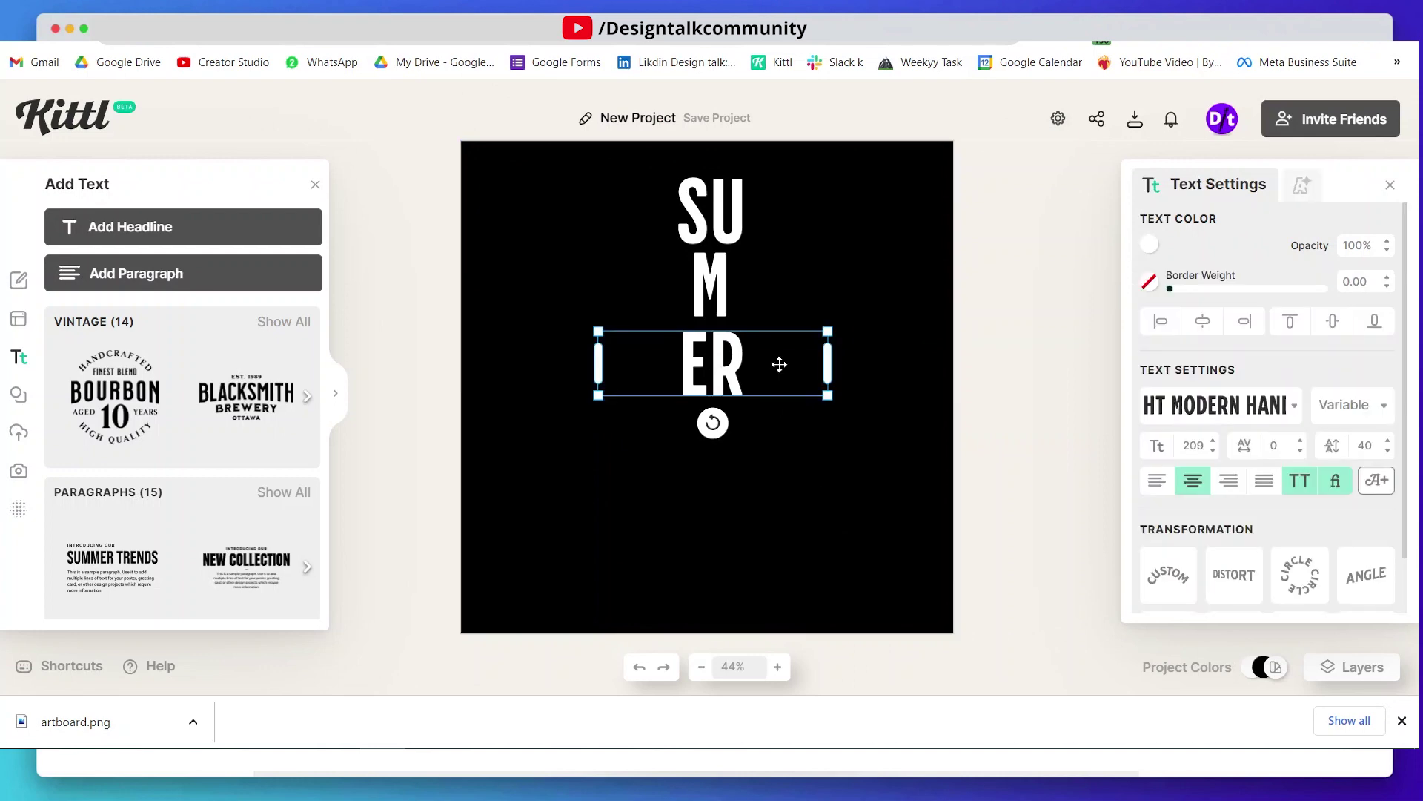
{"action": "left_click", "coordinate": [1157, 480]}
{"action": "left_click_drag", "start_coordinate": [828, 363], "coordinate": [667, 359]}
Left-align the M and SU texts and narrow their text boxes to fit the letters
{"action": "left_click", "coordinate": [720, 262]}
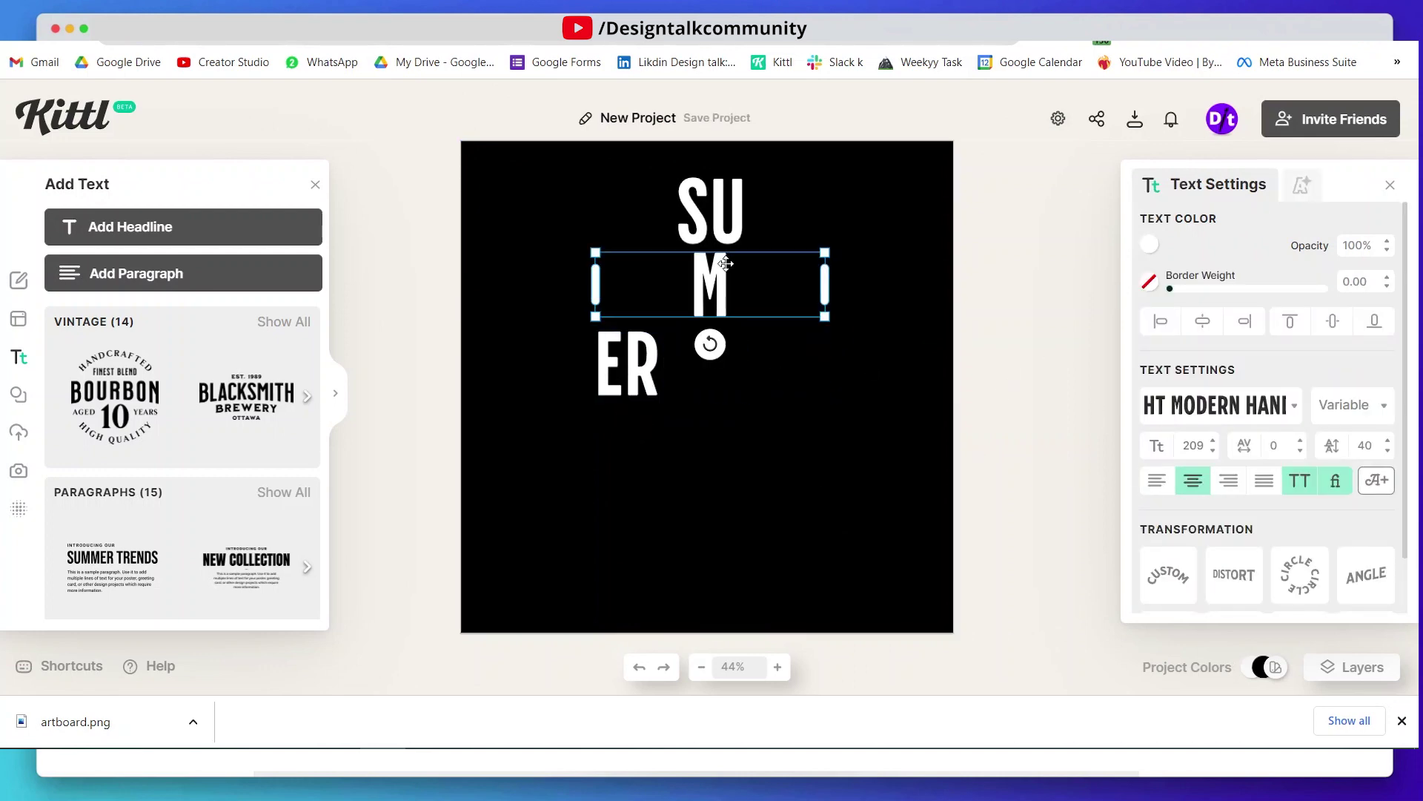
{"action": "left_click", "coordinate": [1158, 480]}
{"action": "left_click_drag", "start_coordinate": [825, 286], "coordinate": [640, 283]}
{"action": "left_click", "coordinate": [731, 203]}
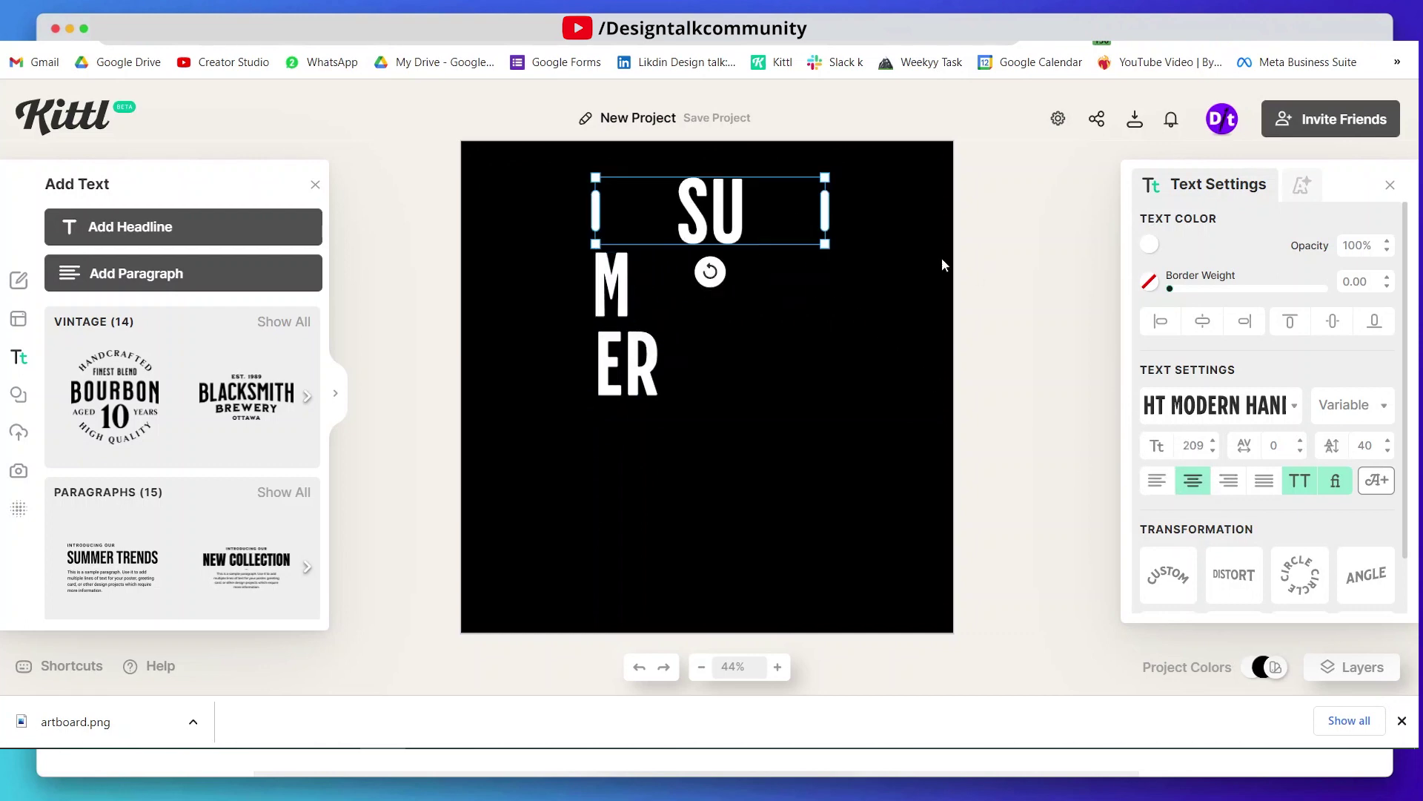
{"action": "left_click", "coordinate": [1156, 487]}
{"action": "left_click_drag", "start_coordinate": [825, 210], "coordinate": [665, 210]}
{"action": "key", "text": "Escape"}
Place the M directly beside SU and duplicate it as the second M of SUMMER
{"action": "left_click_drag", "start_coordinate": [619, 284], "coordinate": [684, 215]}
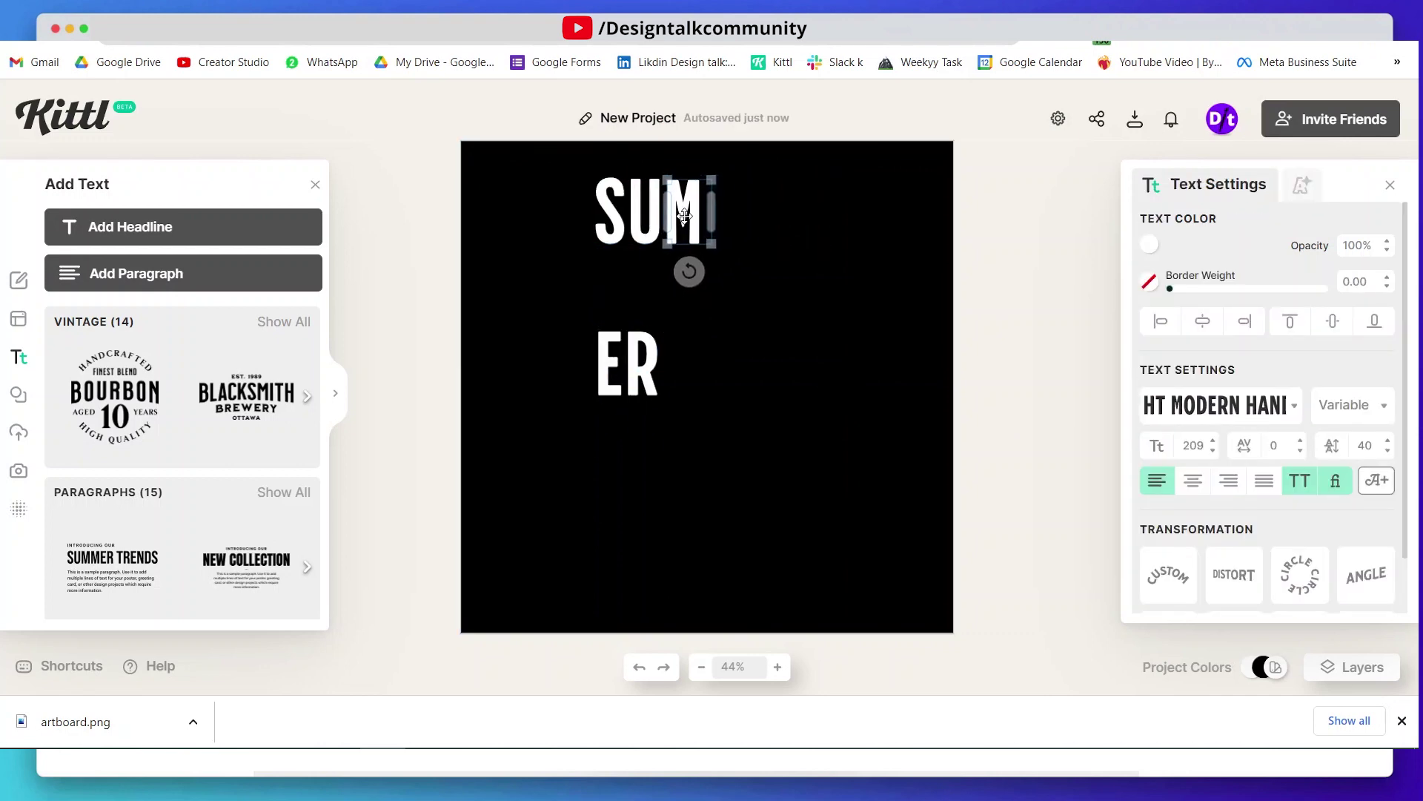
{"action": "left_click", "coordinate": [661, 354]}
{"action": "left_click", "coordinate": [689, 211]}
{"action": "left_click_drag", "start_coordinate": [689, 211], "coordinate": [723, 212]}
{"action": "left_click", "coordinate": [859, 218]}
Move the ER text up beside the second M to complete the word SUMMER on one line
{"action": "left_click", "coordinate": [637, 343]}
{"action": "left_click_drag", "start_coordinate": [638, 343], "coordinate": [802, 187]}
{"action": "left_click", "coordinate": [723, 220]}
{"action": "left_click_drag", "start_coordinate": [723, 220], "coordinate": [781, 213]}
{"action": "left_click", "coordinate": [750, 215]}
{"action": "left_click", "coordinate": [875, 226]}
Centre all the SUMMER letter pieces together near the artboard's upper edge and enlarge them slightly
{"action": "left_click_drag", "start_coordinate": [875, 226], "coordinate": [585, 171]}
{"action": "left_click_drag", "start_coordinate": [704, 215], "coordinate": [788, 219]}
{"action": "left_click", "coordinate": [844, 350]}
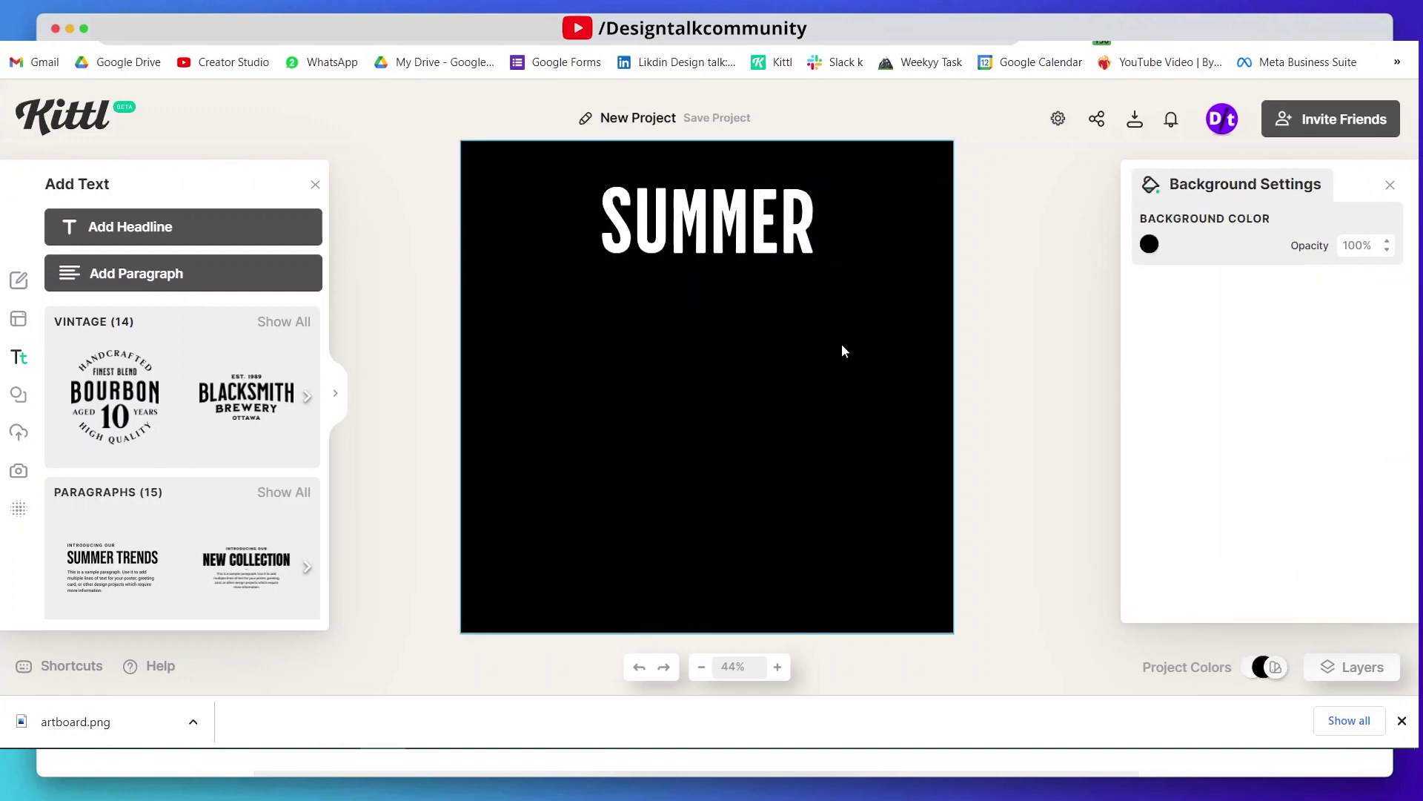
{"action": "left_click_drag", "start_coordinate": [950, 250], "coordinate": [571, 185]}
{"action": "left_click_drag", "start_coordinate": [662, 207], "coordinate": [670, 208]}
{"action": "left_click", "coordinate": [731, 357]}
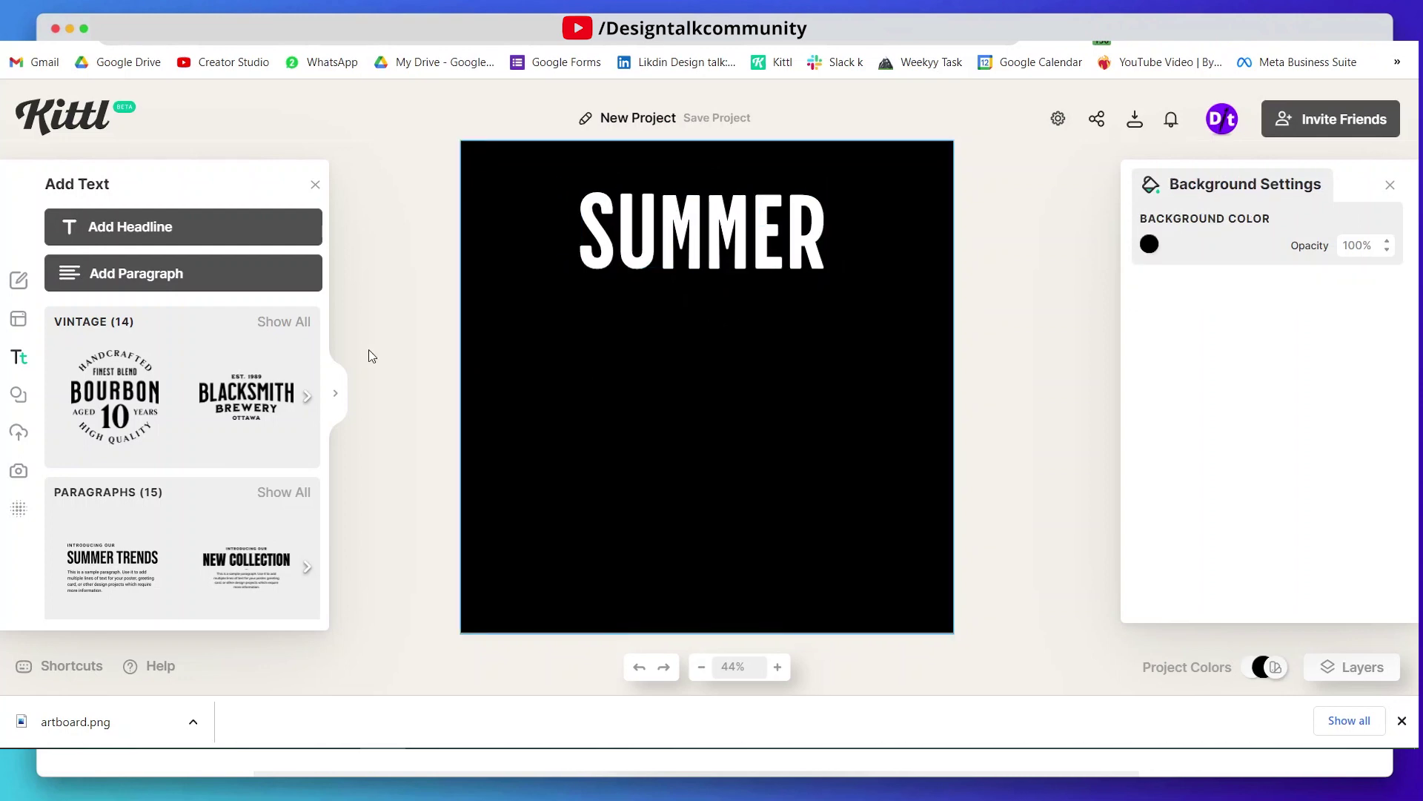
Add a square from the basic shapes to the artboard and color it white
{"action": "left_click", "coordinate": [18, 394]}
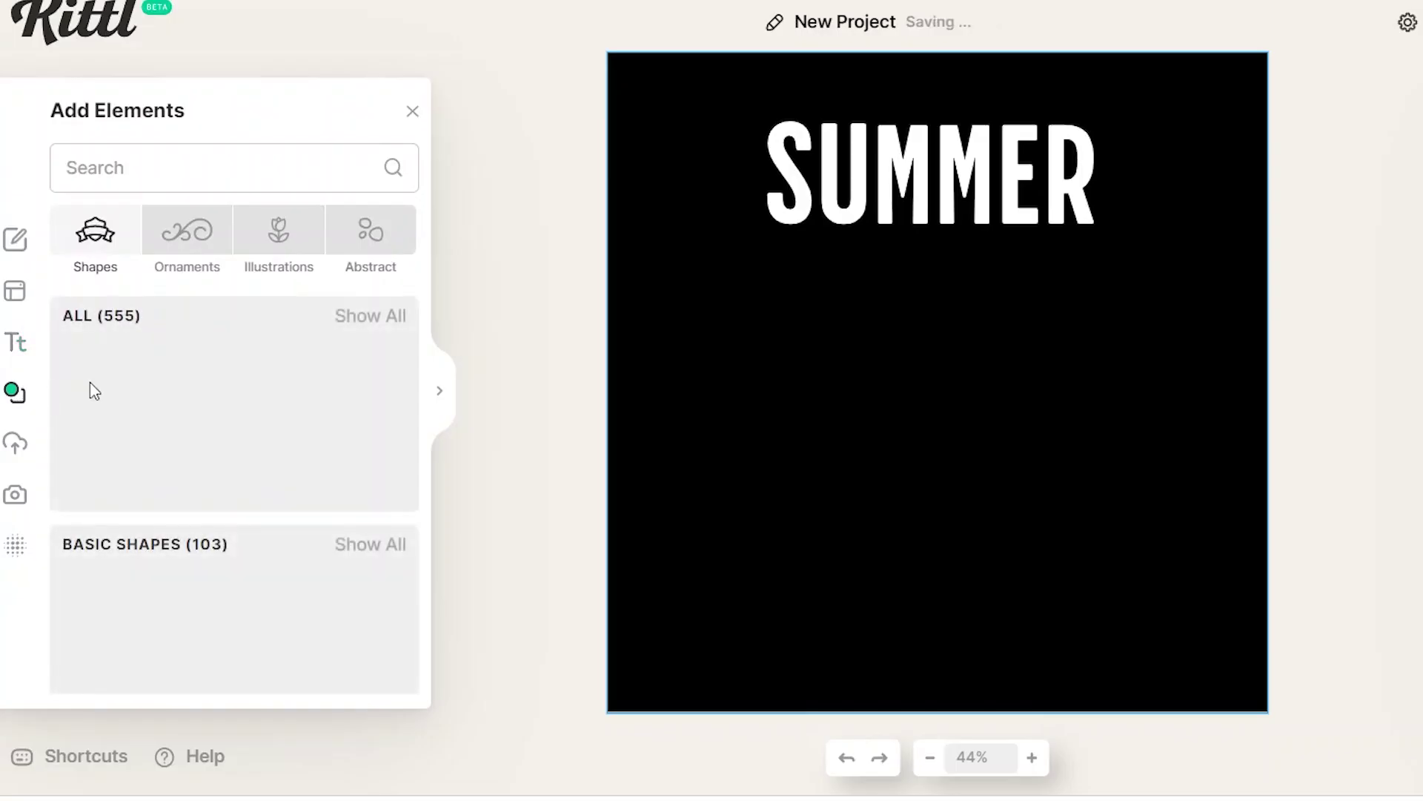
{"action": "scroll", "coordinate": [175, 393], "scroll_direction": "down", "scroll_amount": 3}
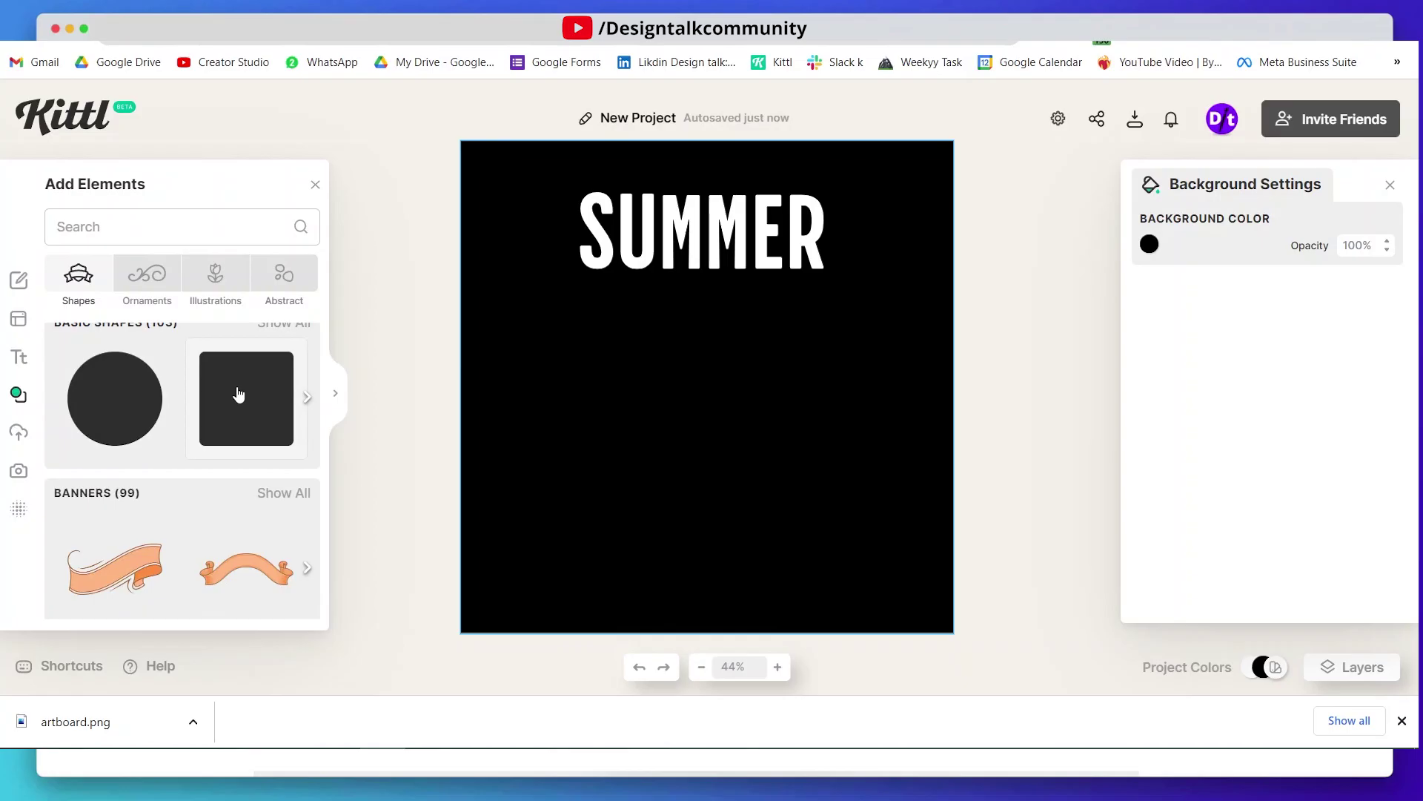
{"action": "left_click", "coordinate": [311, 393]}
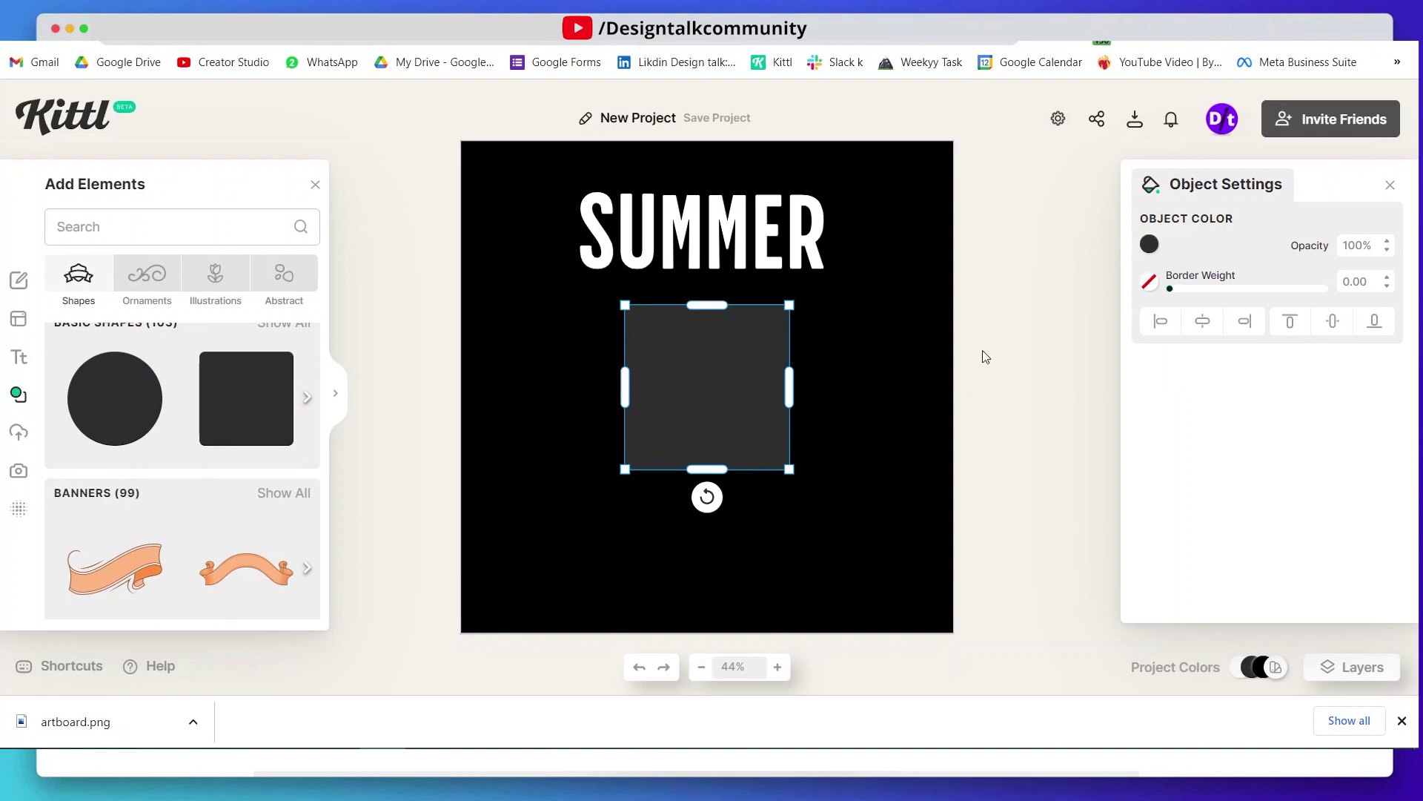
{"action": "left_click", "coordinate": [1147, 249]}
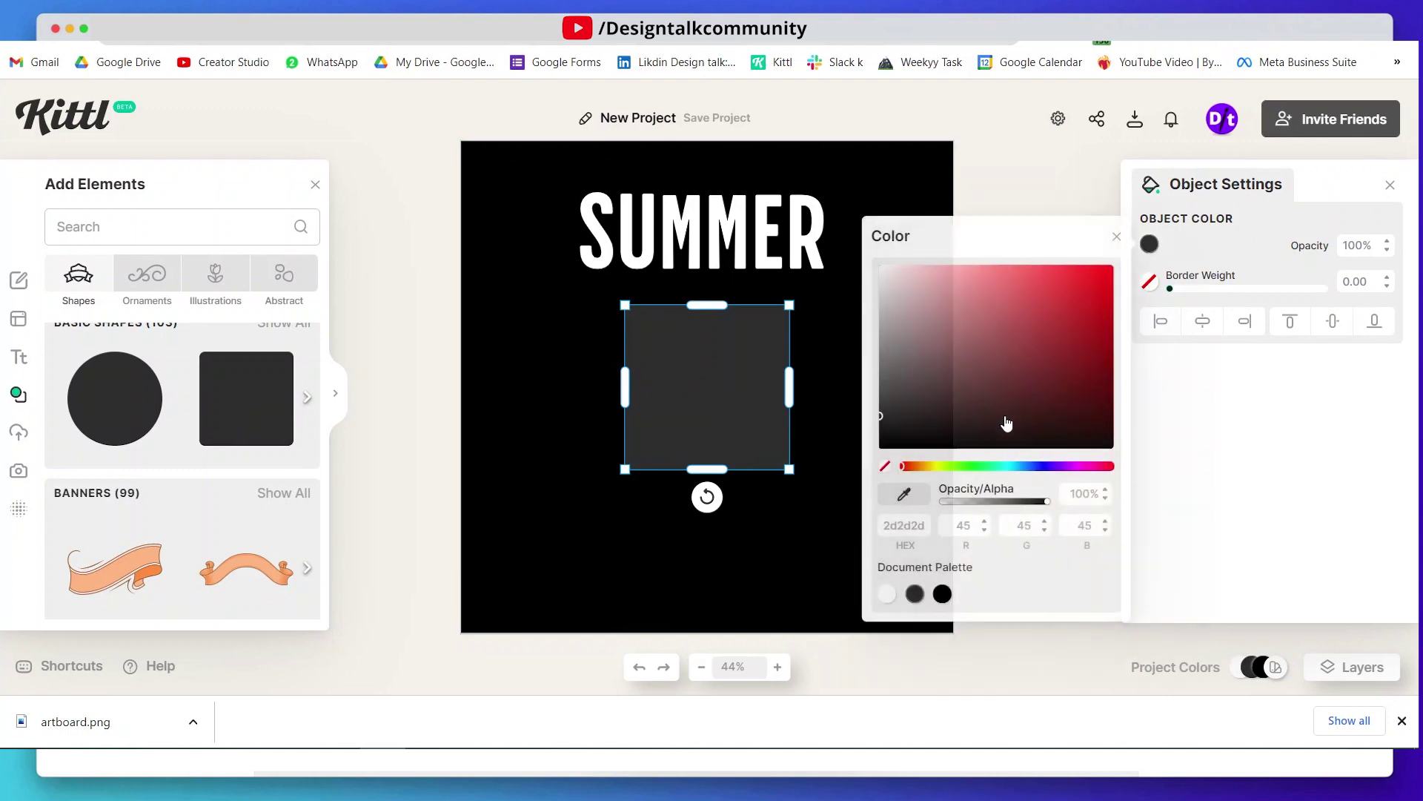
{"action": "left_click_drag", "start_coordinate": [922, 397], "coordinate": [847, 238]}
{"action": "key", "text": "Escape"}
Move the white square beneath the S and reshape it into a tall narrow bar starting just under the lettering
{"action": "left_click", "coordinate": [671, 353]}
{"action": "left_click_drag", "start_coordinate": [670, 353], "coordinate": [636, 338]}
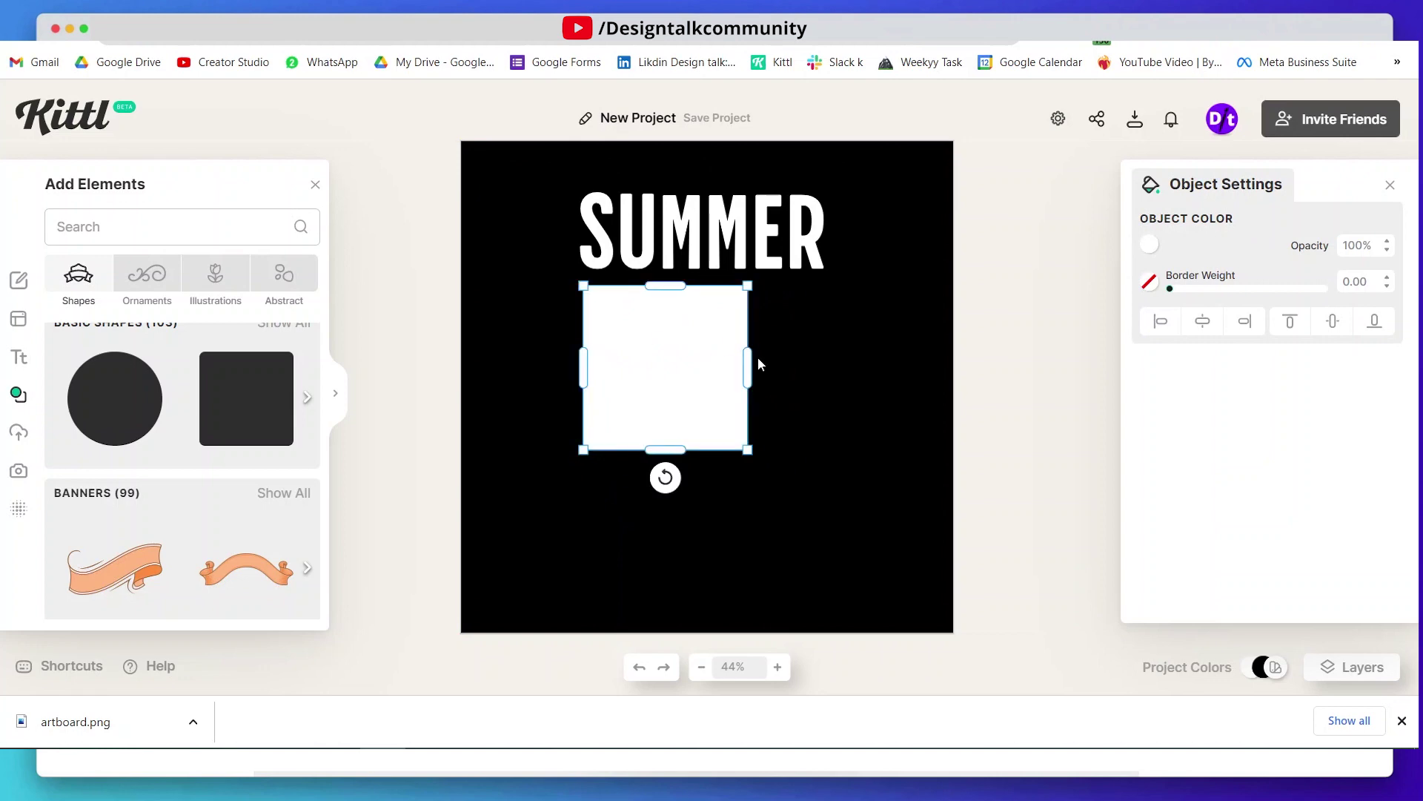
{"action": "left_click_drag", "start_coordinate": [749, 359], "coordinate": [581, 363]}
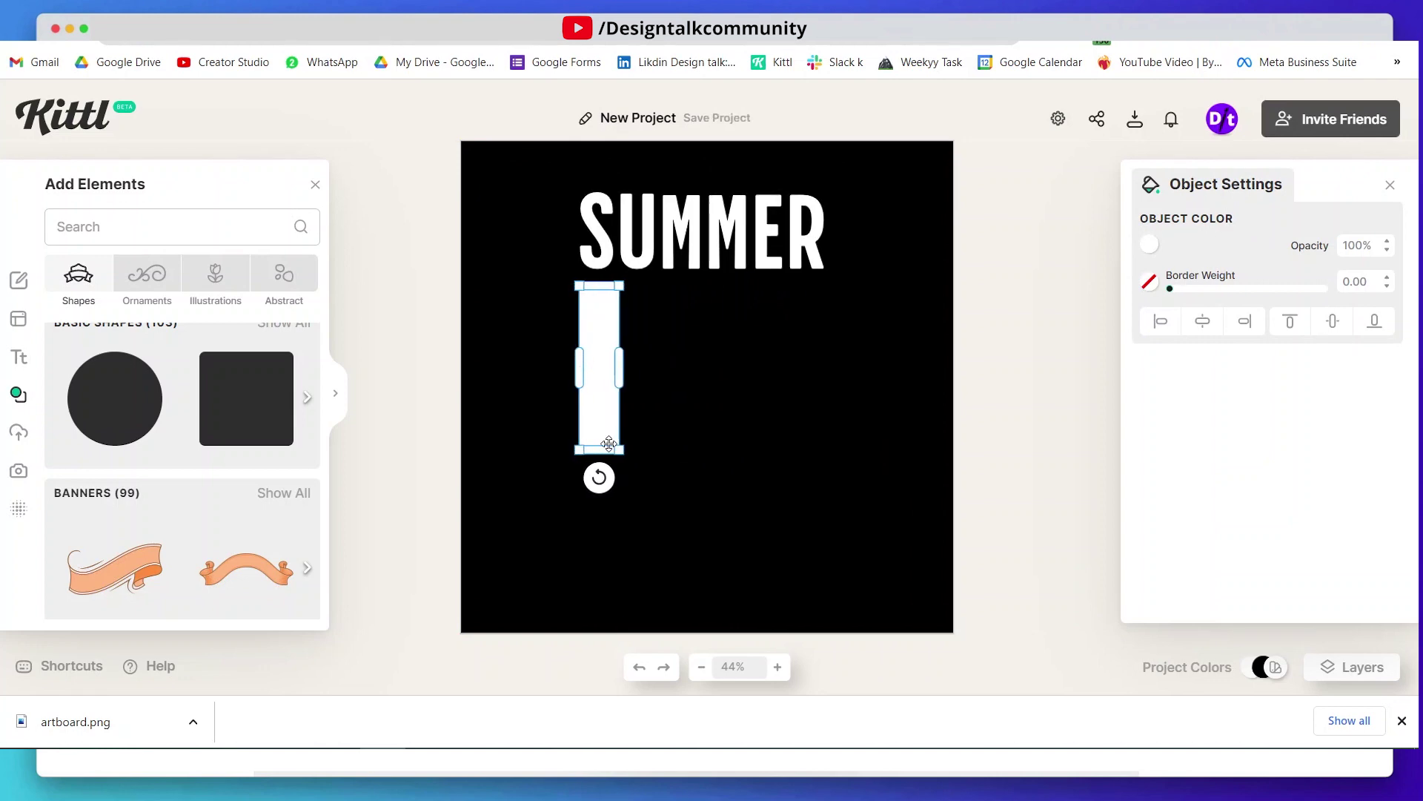
{"action": "left_click_drag", "start_coordinate": [605, 447], "coordinate": [603, 564]}
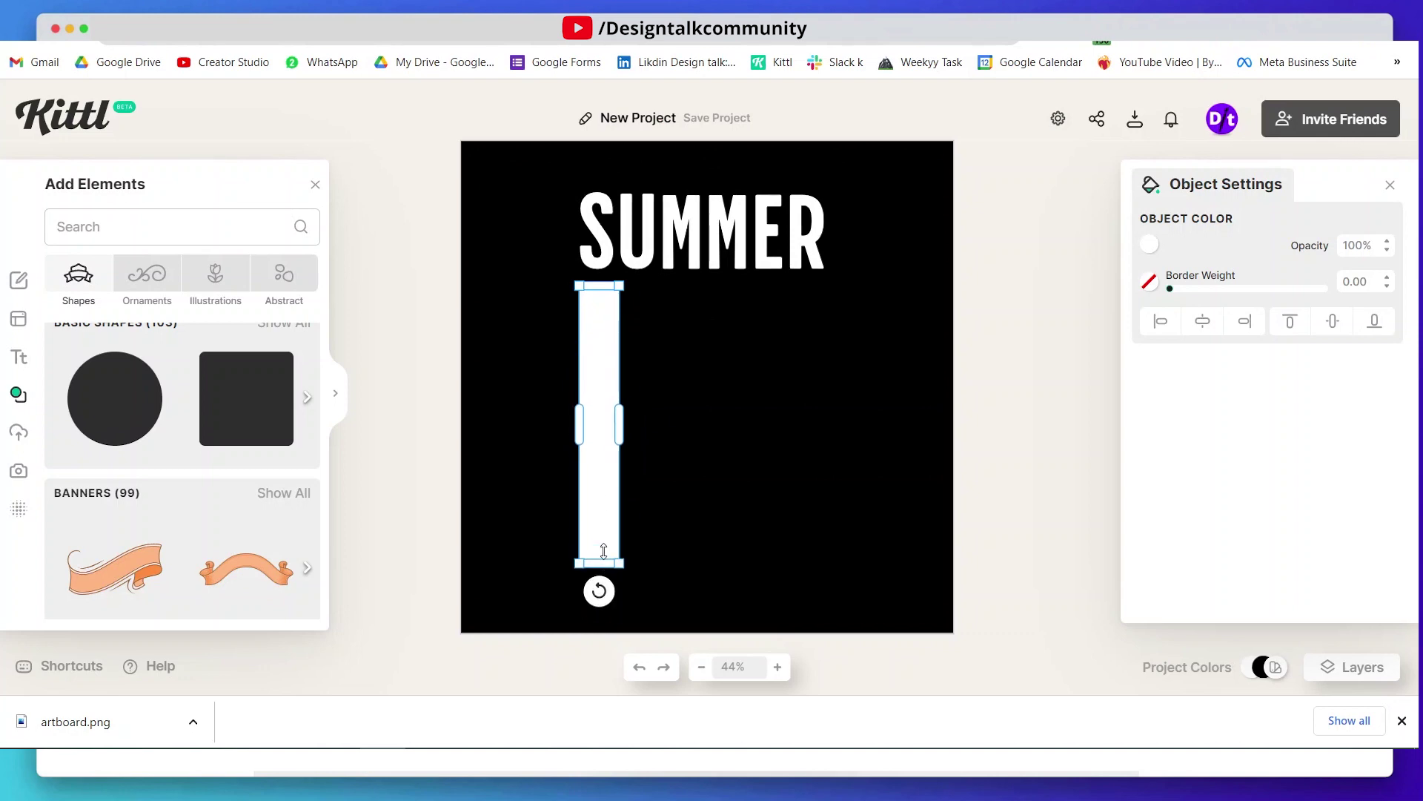
{"action": "left_click_drag", "start_coordinate": [598, 286], "coordinate": [597, 277]}
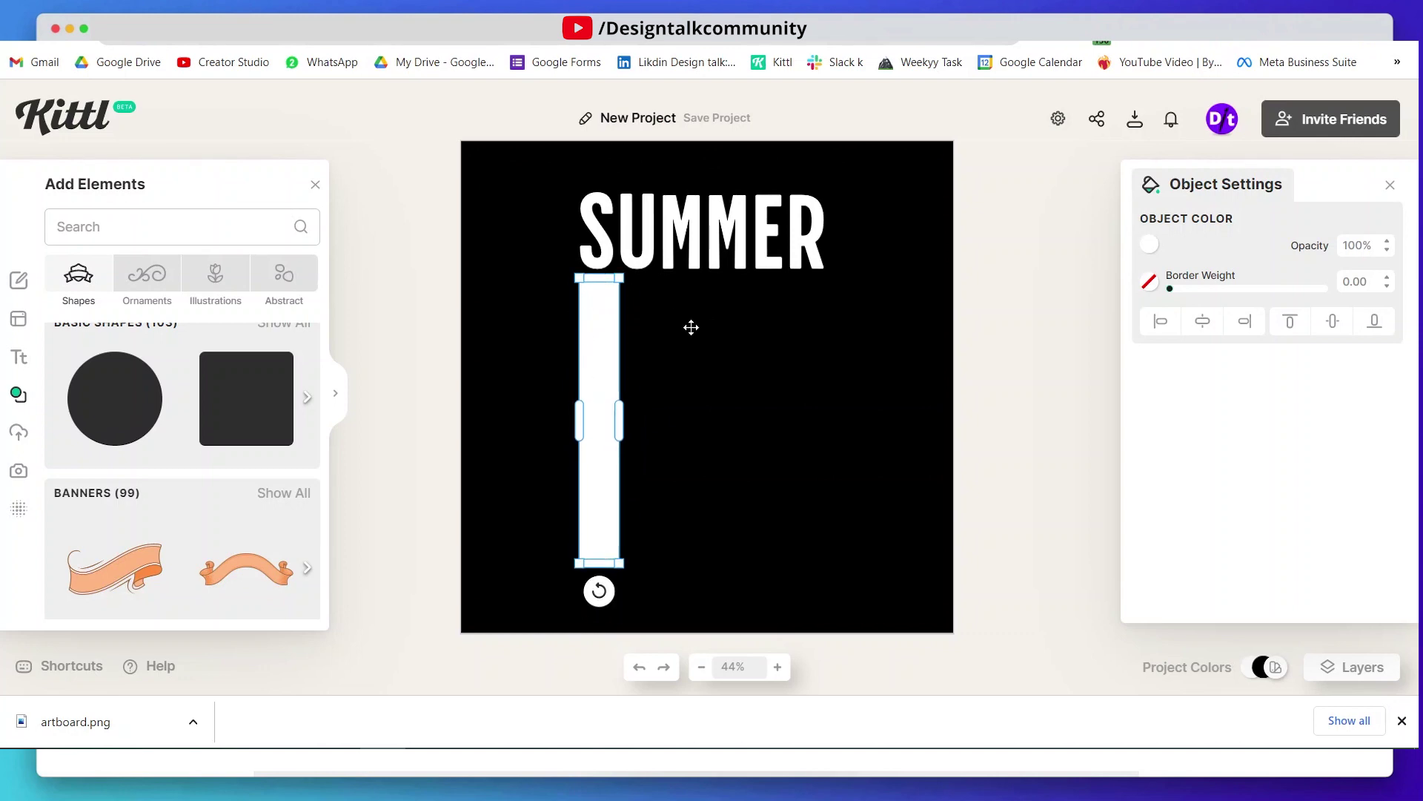
Narrow the white bar slightly and duplicate it across the width of SUMMER to make six vertical bars
{"action": "left_click", "coordinate": [922, 429]}
{"action": "left_click", "coordinate": [599, 413]}
{"action": "left_click_drag", "start_coordinate": [622, 420], "coordinate": [811, 393]}
{"action": "left_click", "coordinate": [702, 399]}
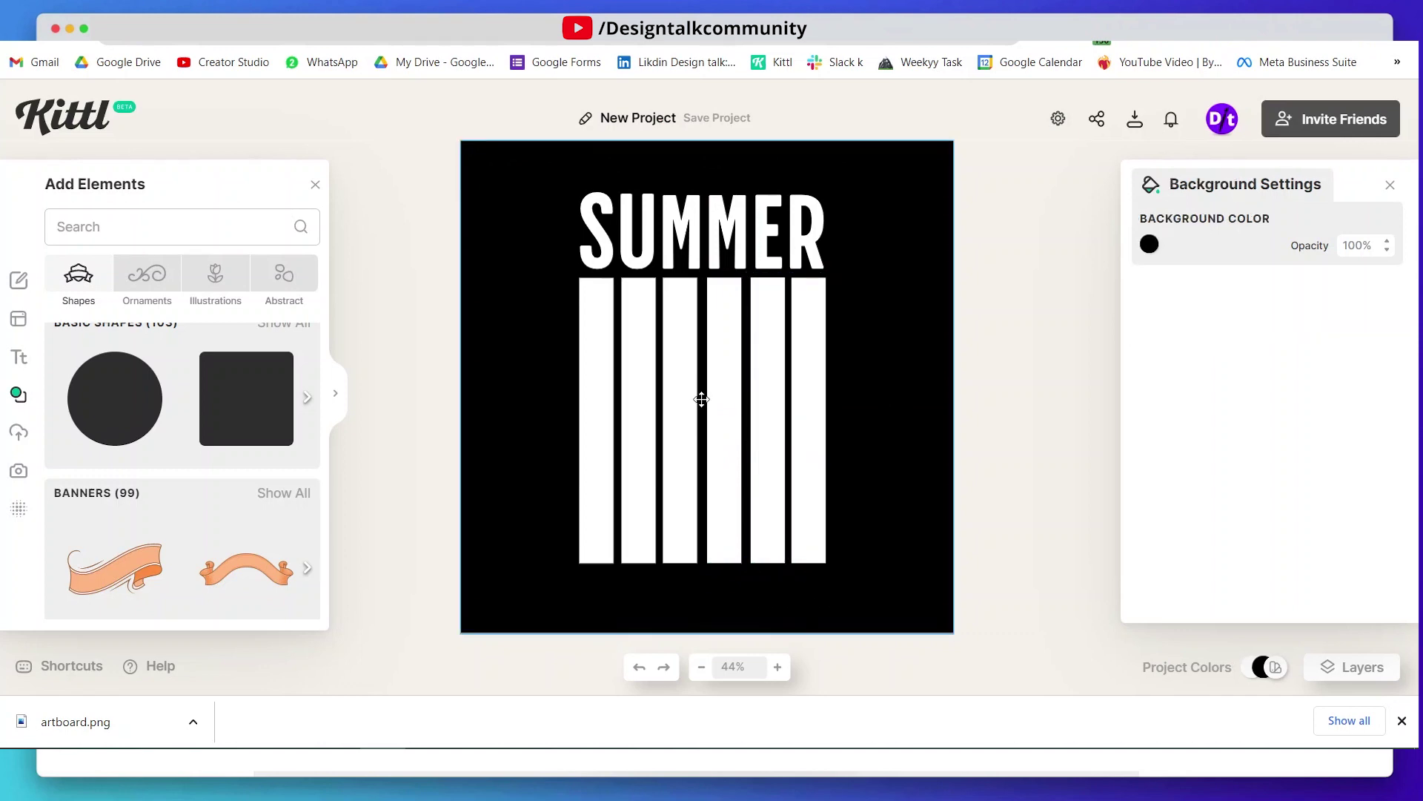
Nudge the fifth and fourth bars from the left to even out the gaps
{"action": "left_click", "coordinate": [766, 404]}
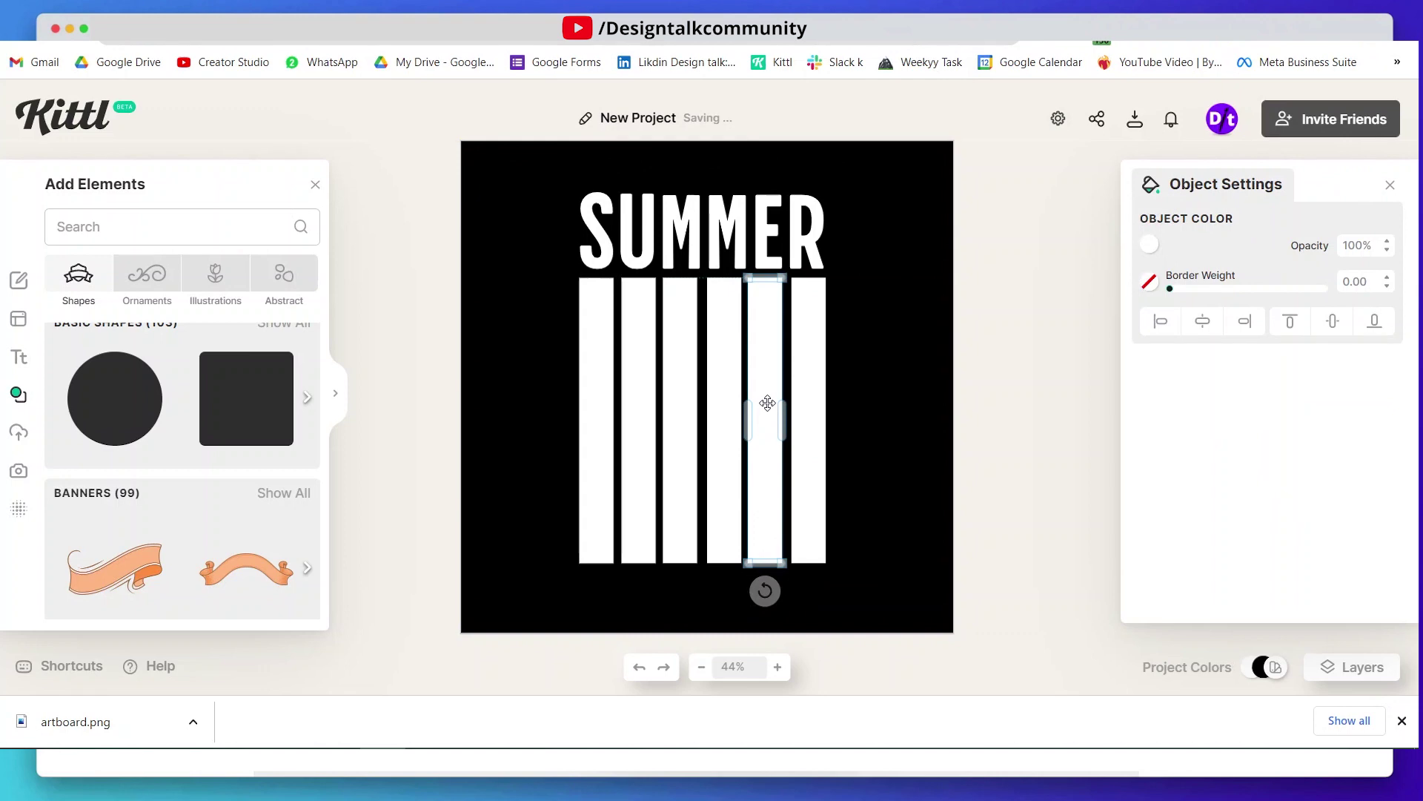
{"action": "left_click_drag", "start_coordinate": [770, 403], "coordinate": [773, 400]}
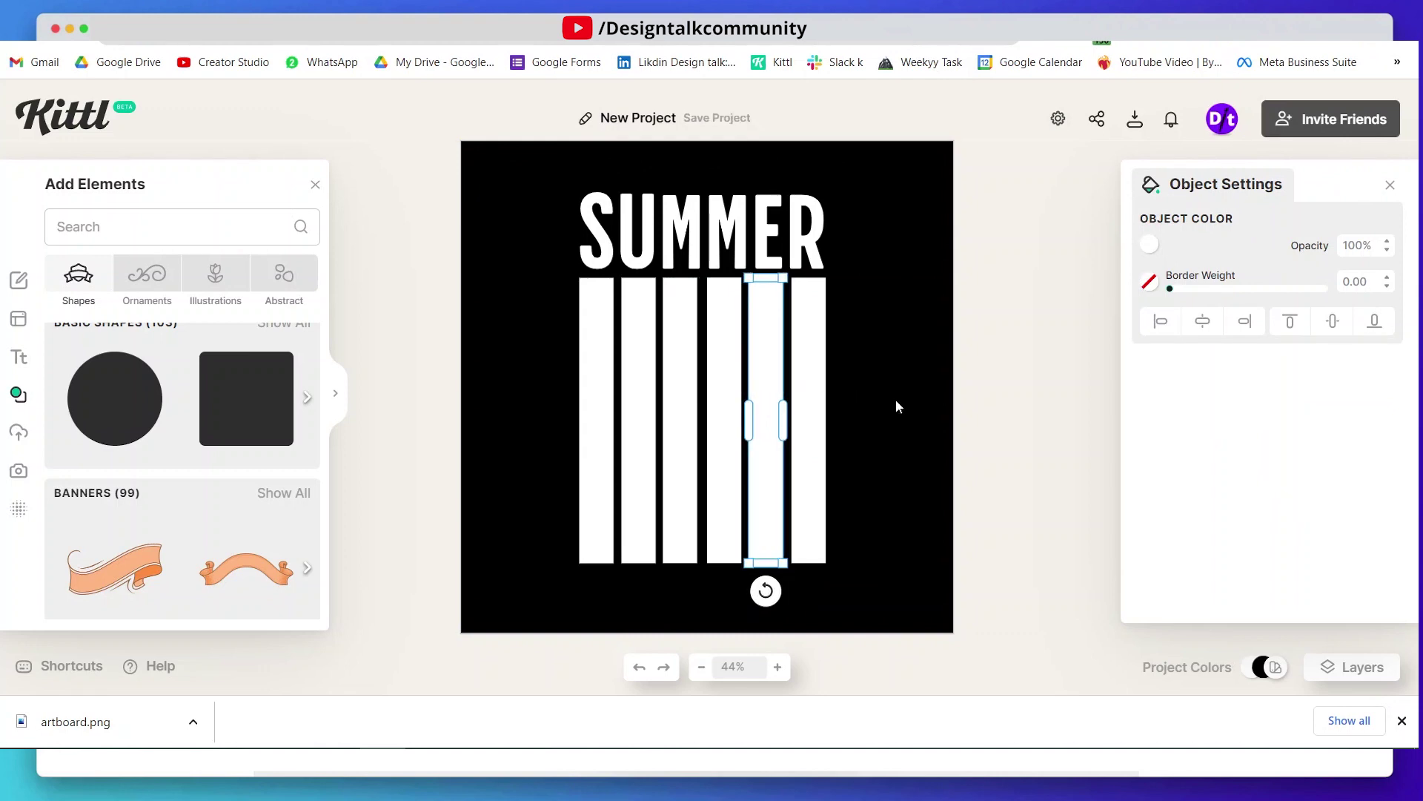
{"action": "left_click", "coordinate": [739, 438]}
{"action": "left_click", "coordinate": [739, 438]}
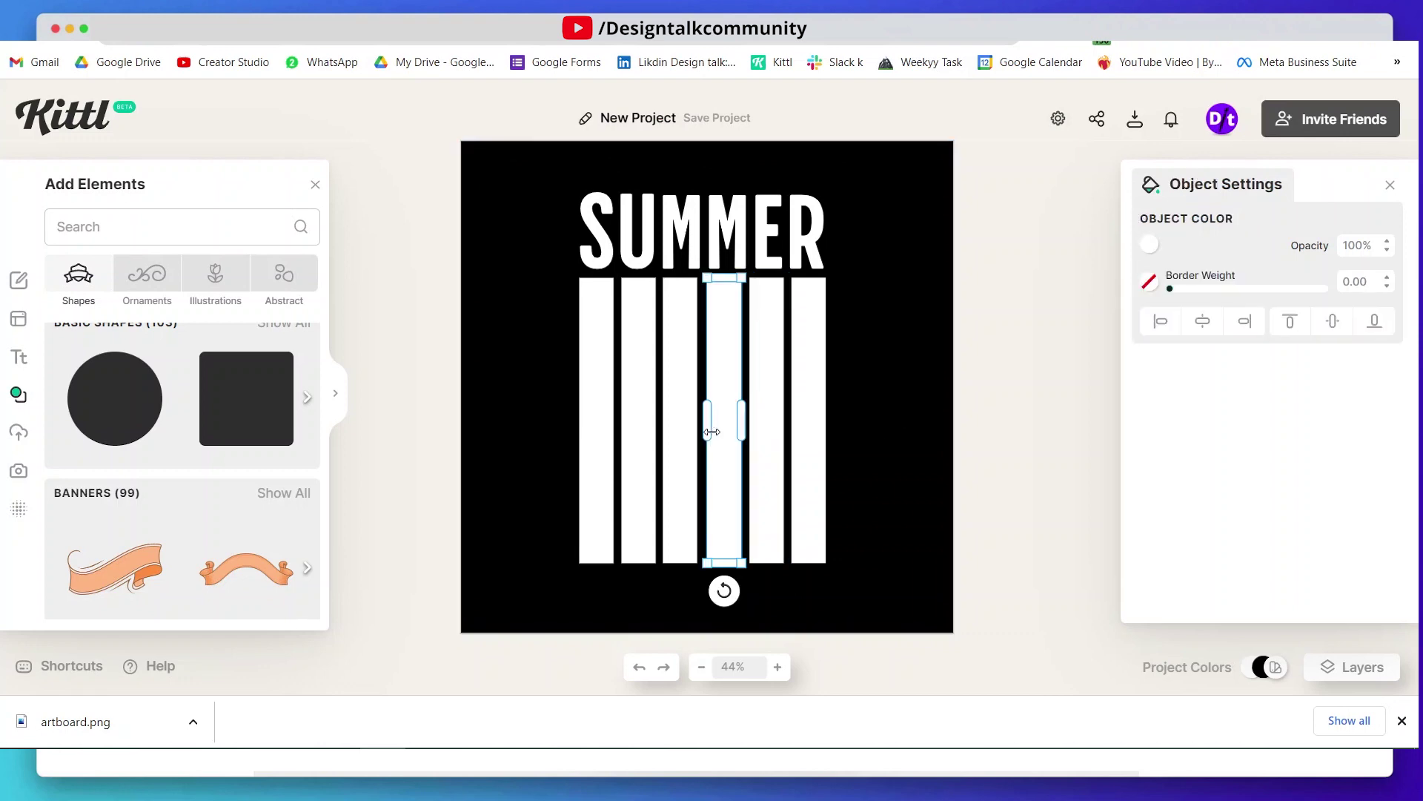
Select all six bars together and fit them closely beneath the SUMMER lettering
{"action": "left_click", "coordinate": [891, 450]}
{"action": "left_click_drag", "start_coordinate": [892, 445], "coordinate": [486, 382]}
{"action": "left_click_drag", "start_coordinate": [771, 318], "coordinate": [771, 312]}
{"action": "left_click", "coordinate": [893, 324]}
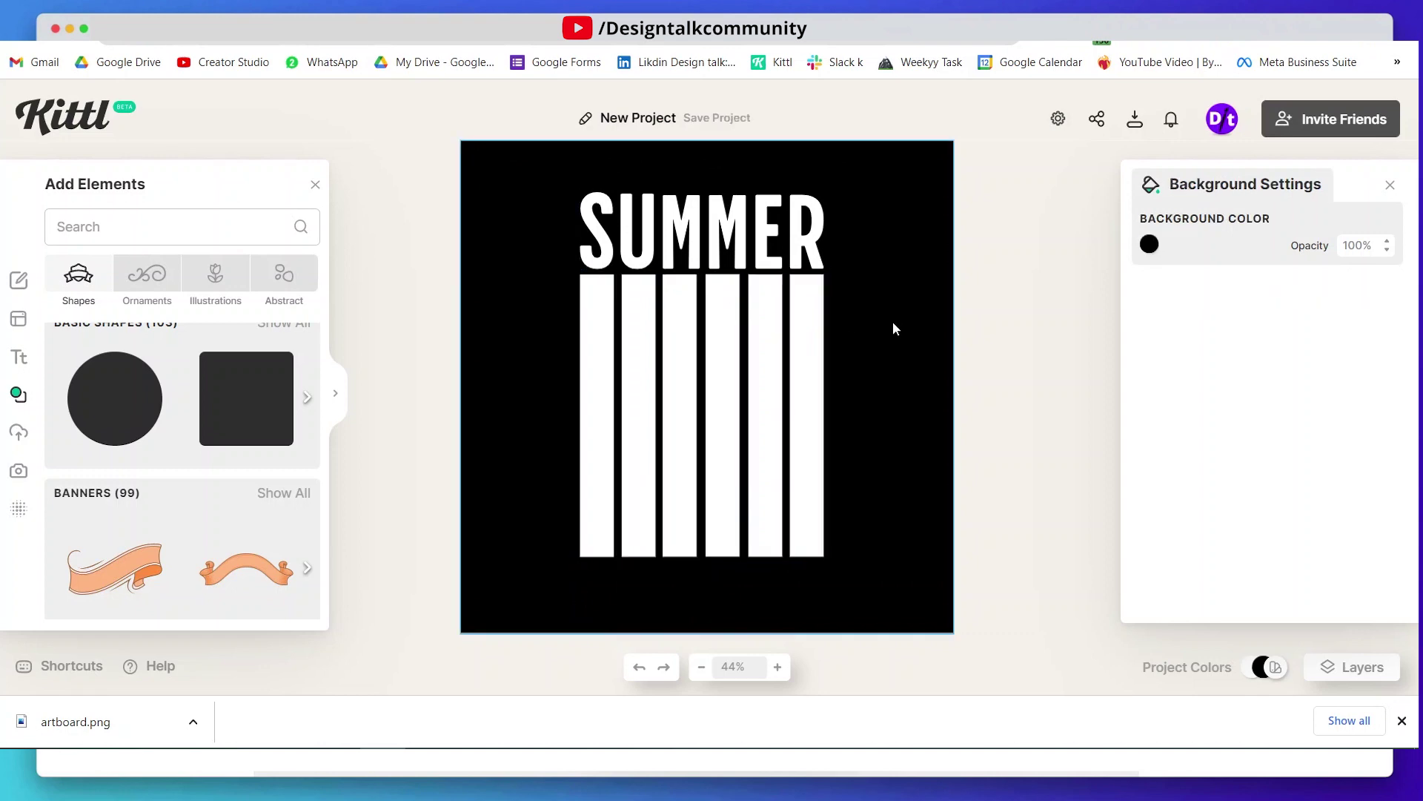
Place a smaller copy of the ER text below the first bars and change it to TIME
{"action": "left_click", "coordinate": [805, 222]}
{"action": "left_click_drag", "start_coordinate": [805, 223], "coordinate": [612, 585]}
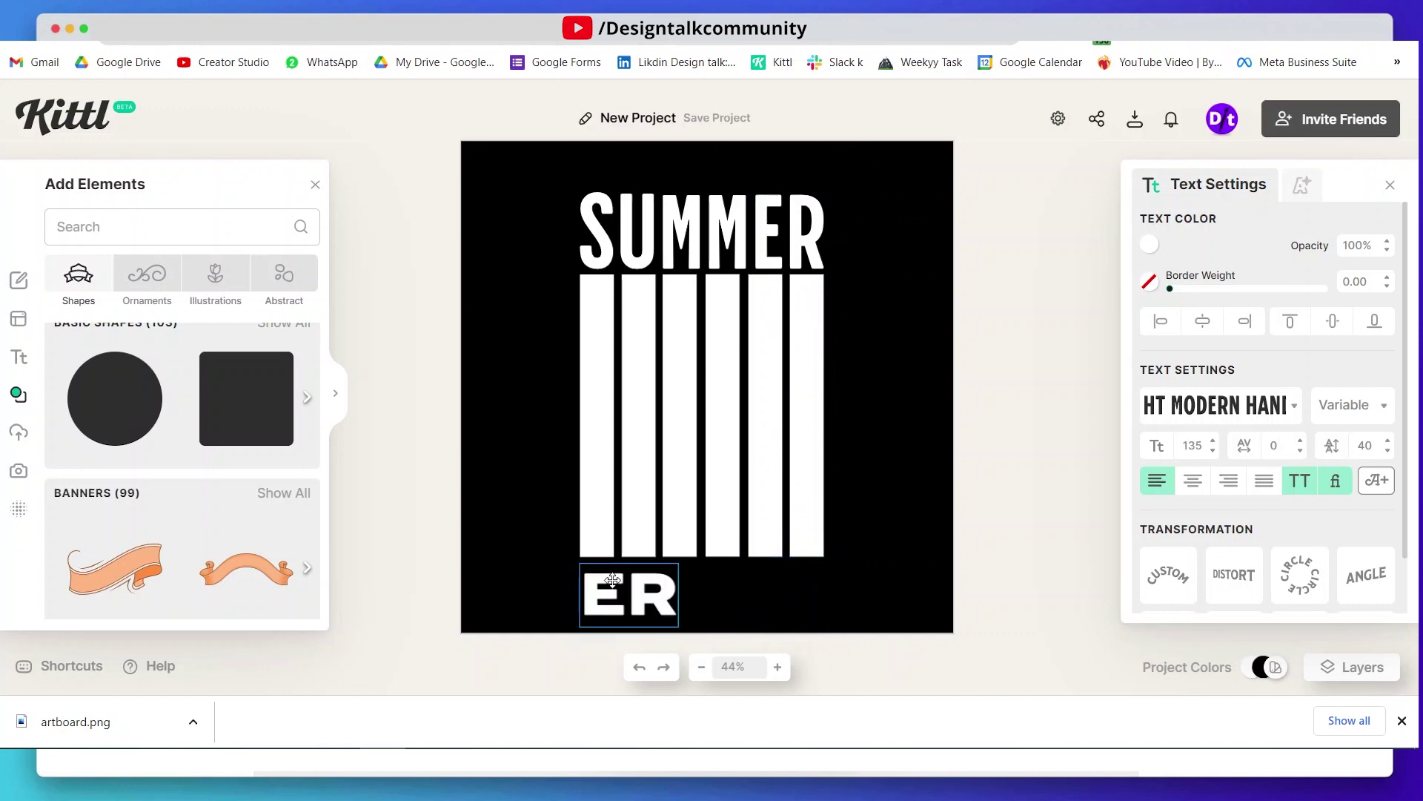
{"action": "double_click", "coordinate": [631, 586]}
{"action": "left_click", "coordinate": [630, 586]}
{"action": "double_click", "coordinate": [630, 586]}
{"action": "type", "text": "TIME"}
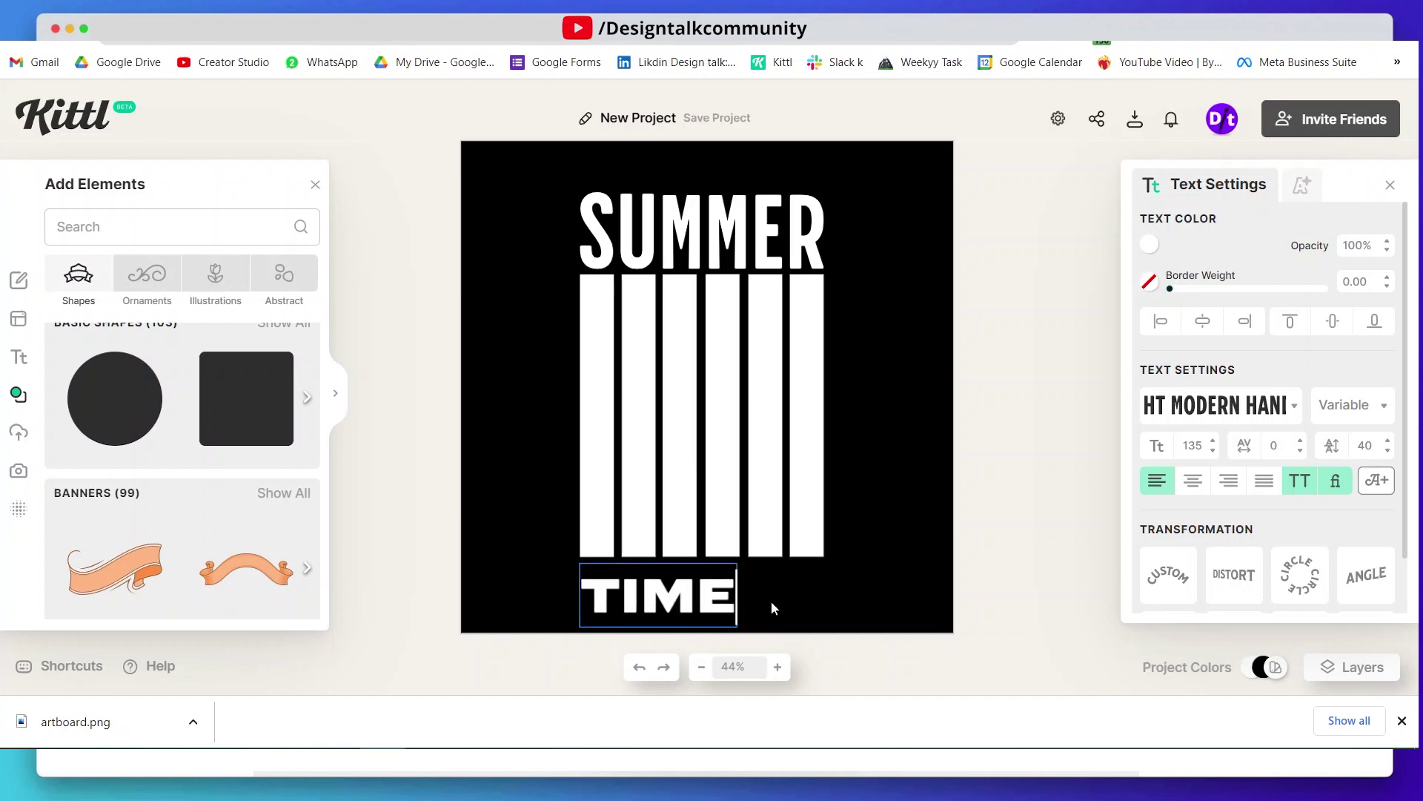
{"action": "key", "text": "Escape"}
Duplicate the TIME text to its right and change the copy to TO
{"action": "left_click_drag", "start_coordinate": [628, 648], "coordinate": [868, 586]}
{"action": "left_click", "coordinate": [678, 615]}
{"action": "left_click", "coordinate": [619, 583]}
{"action": "double_click", "coordinate": [734, 587]}
{"action": "type", "text": "TO"}
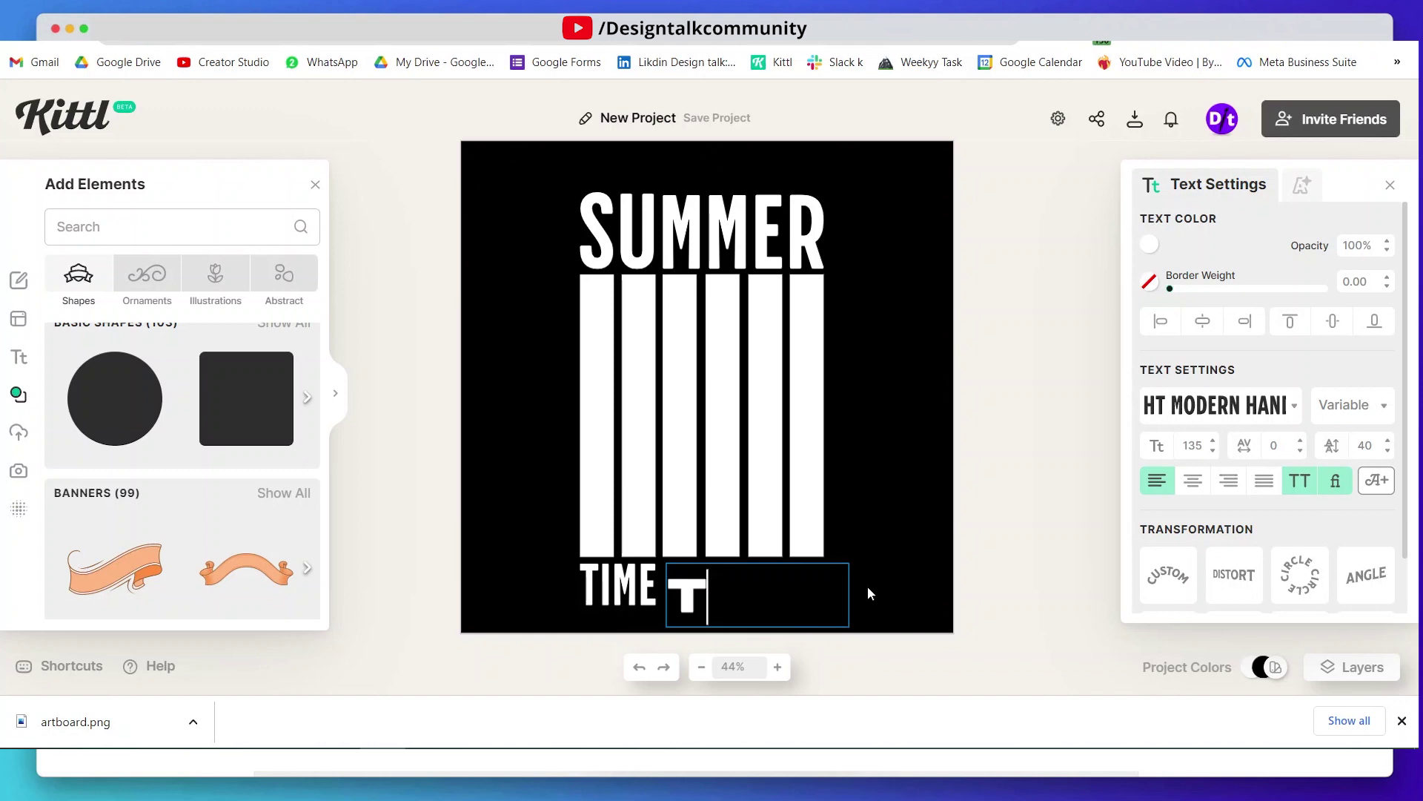
{"action": "left_click", "coordinate": [801, 585]}
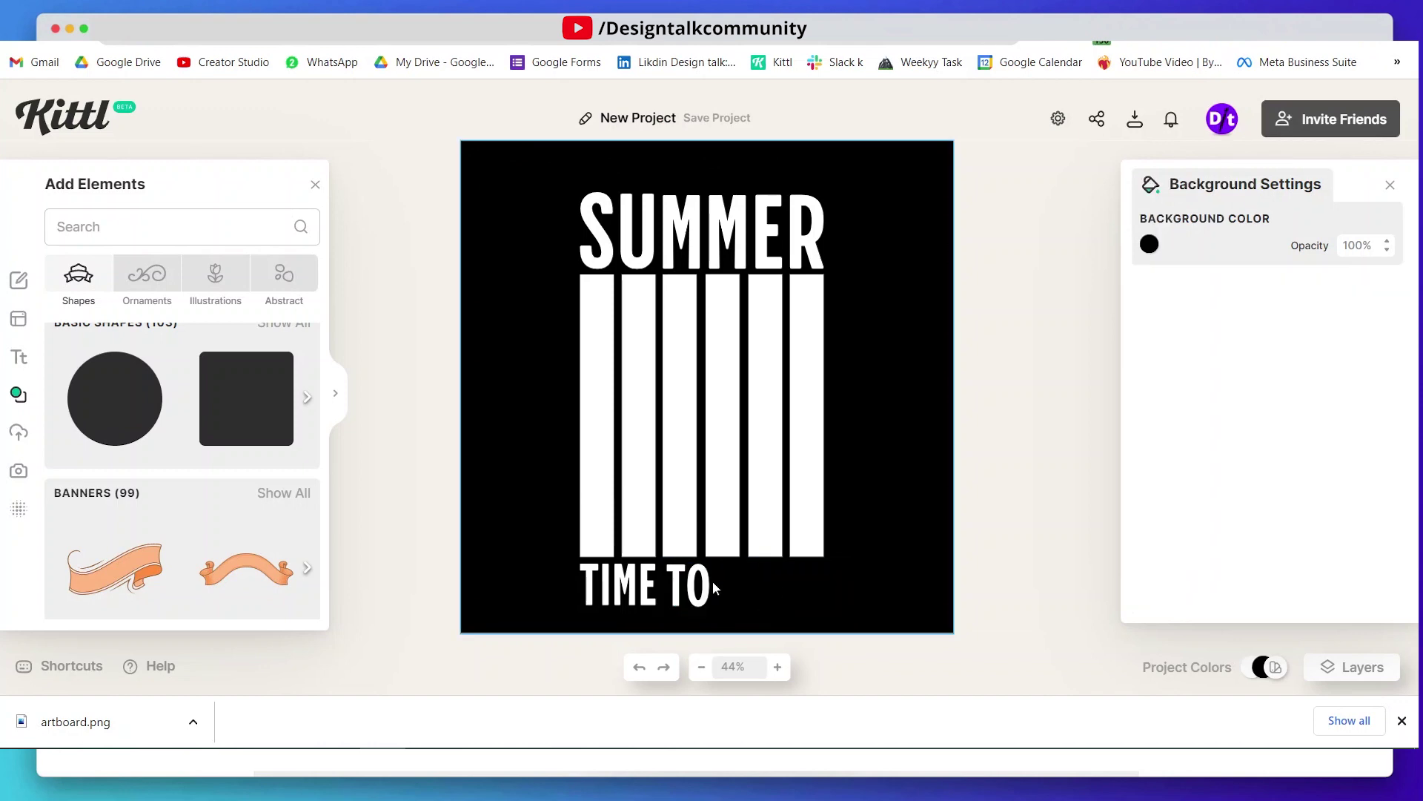
Duplicate the TO text to its right and change the copy to BE
{"action": "left_click", "coordinate": [687, 582]}
{"action": "left_click_drag", "start_coordinate": [686, 582], "coordinate": [845, 593]}
{"action": "double_click", "coordinate": [772, 587]}
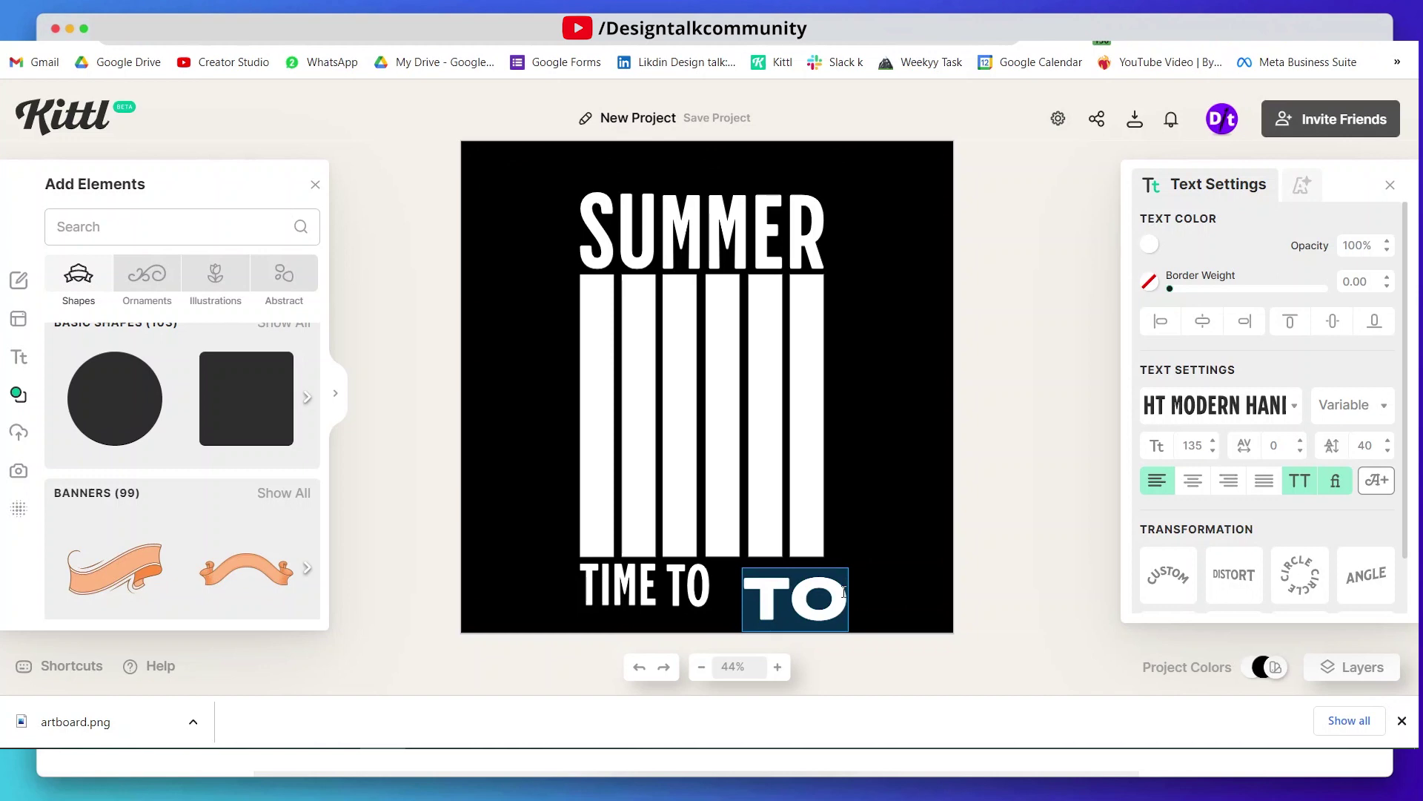
{"action": "type", "text": "BE"}
{"action": "key", "text": "Escape"}
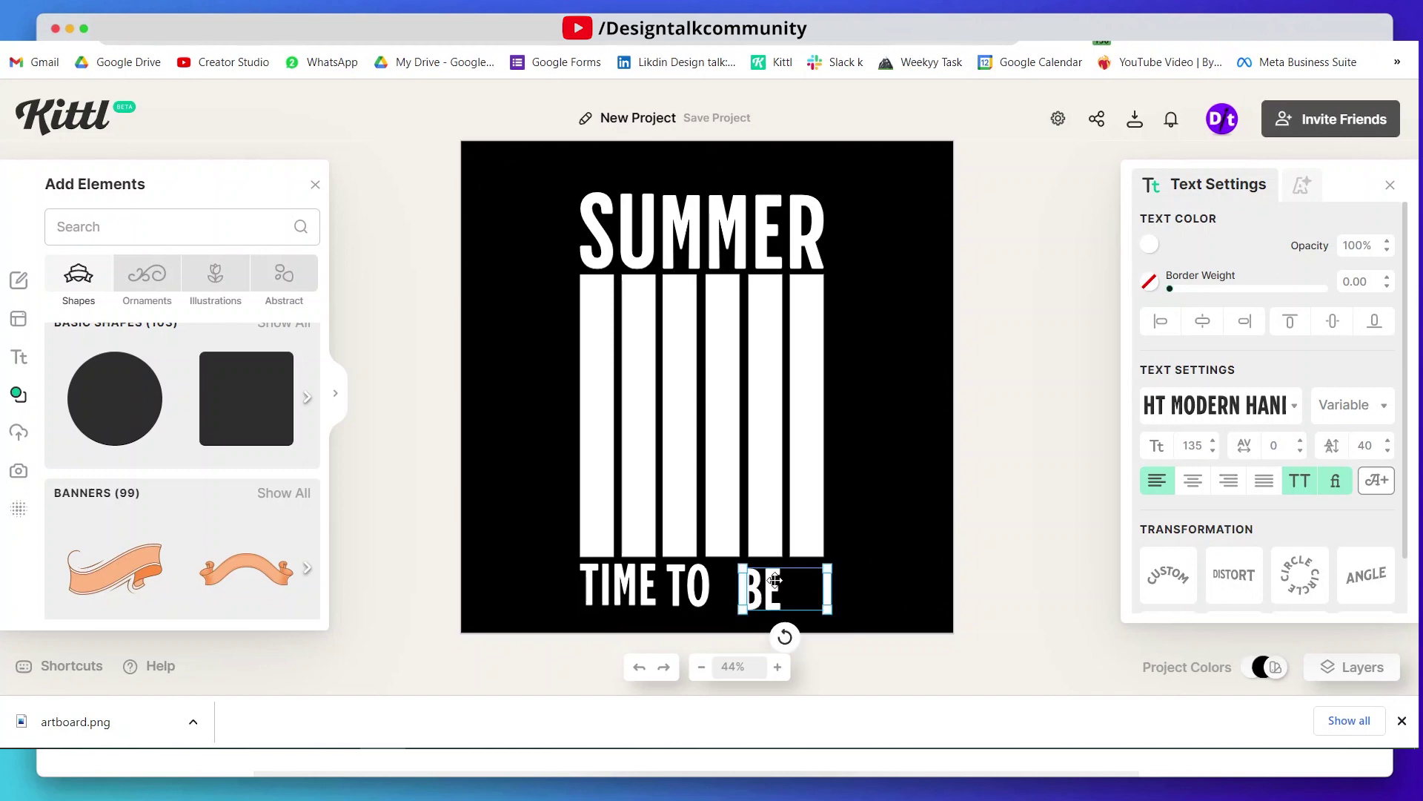
Duplicate the BE text to its right and change the copy to ACH
{"action": "left_click_drag", "start_coordinate": [770, 590], "coordinate": [941, 591]}
{"action": "type", "text": "ACH"}
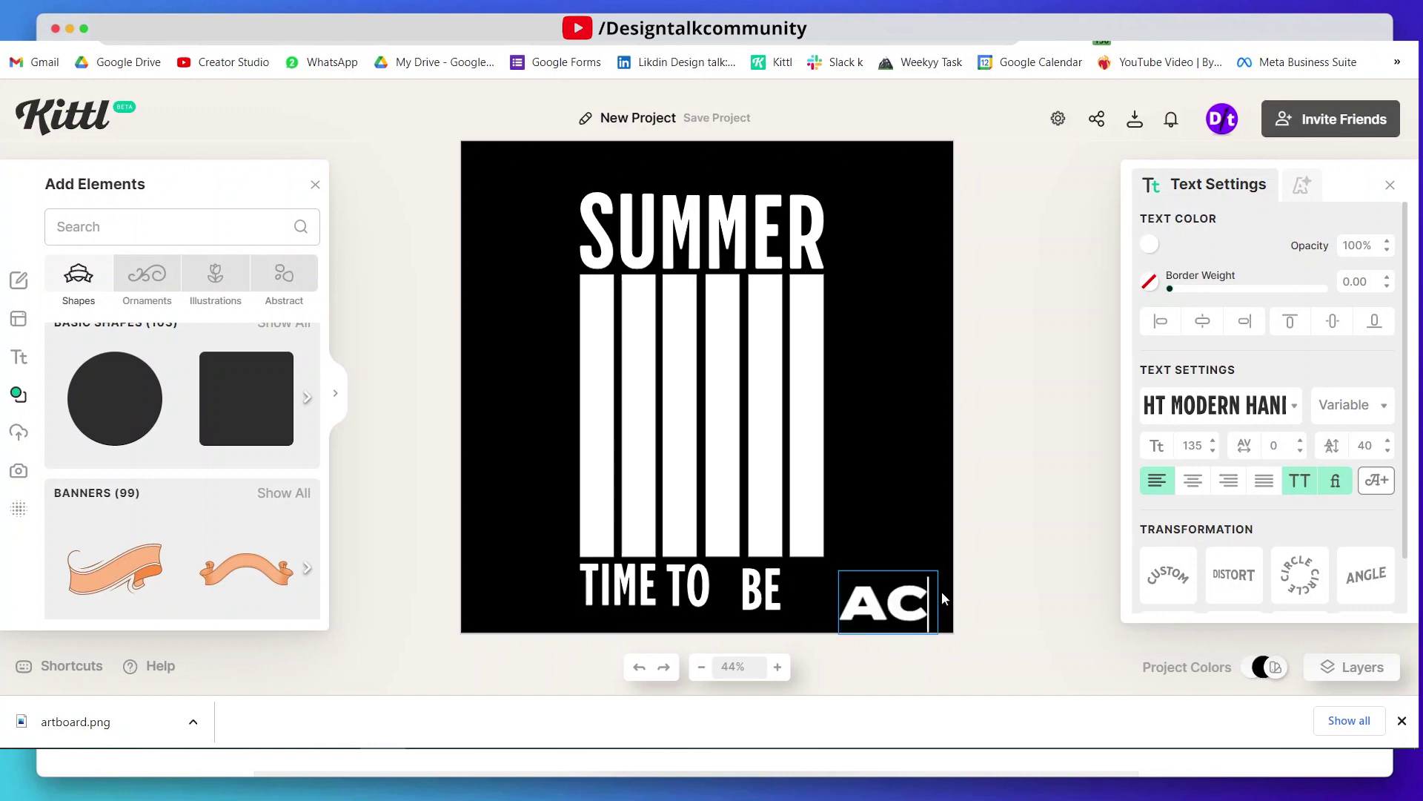
{"action": "key", "text": "Escape"}
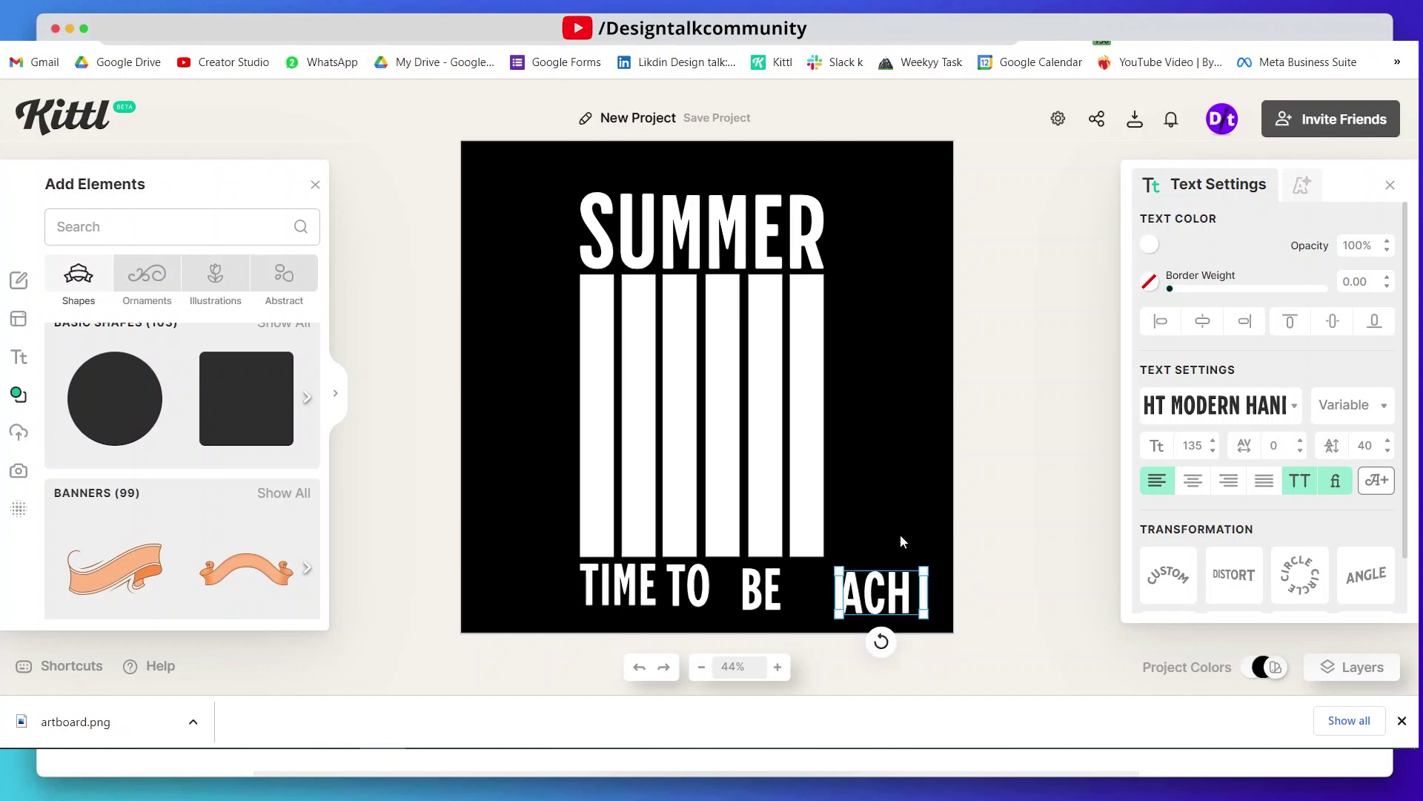
Move BE and ACH leftward beside TO so the line beneath the bars reads TIME TO BEACH
{"action": "left_click", "coordinate": [740, 611]}
{"action": "left_click_drag", "start_coordinate": [739, 610], "coordinate": [717, 609]}
{"action": "left_click_drag", "start_coordinate": [803, 586], "coordinate": [730, 588]}
{"action": "left_click", "coordinate": [693, 586]}
{"action": "left_click", "coordinate": [736, 587]}
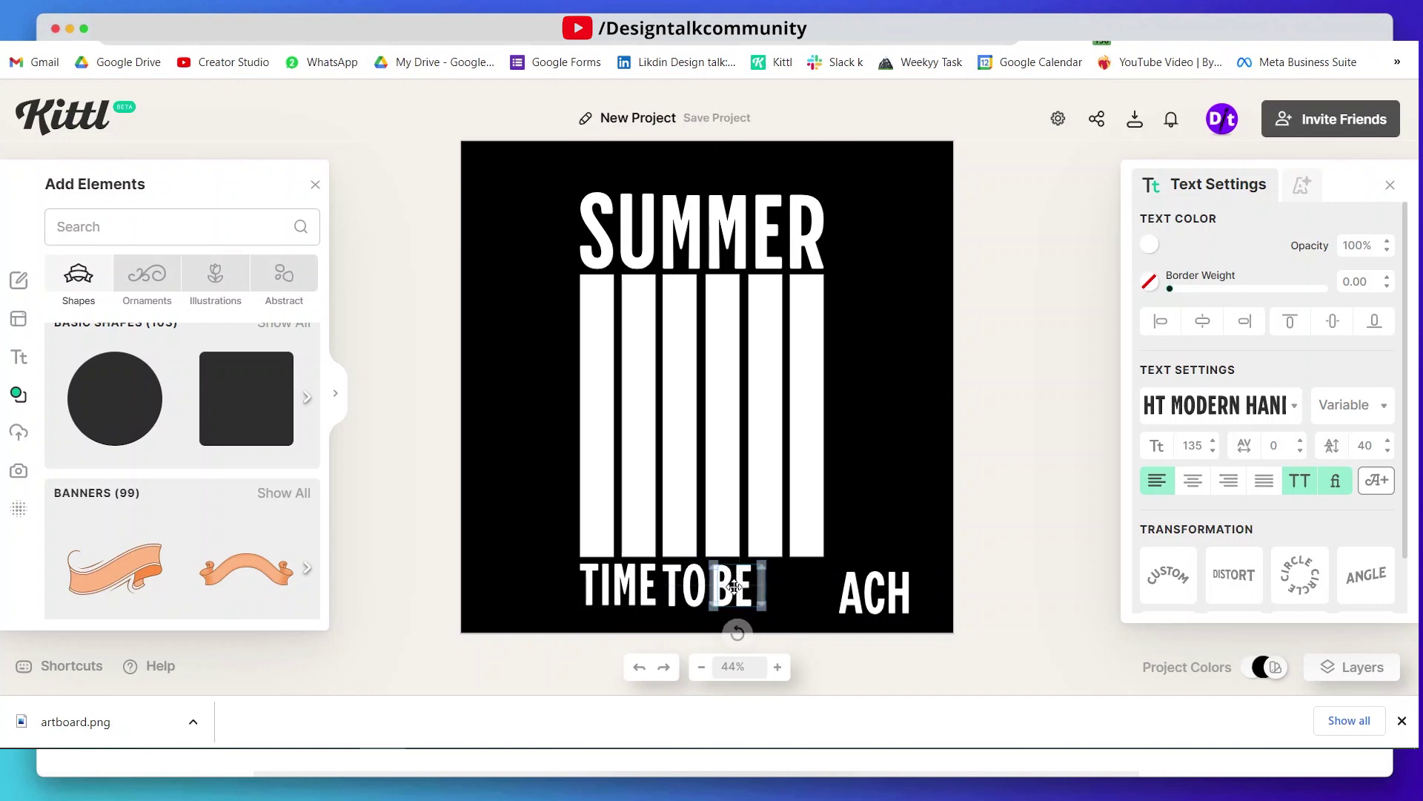
{"action": "left_click", "coordinate": [860, 593]}
{"action": "left_click_drag", "start_coordinate": [860, 593], "coordinate": [788, 588]}
{"action": "left_click", "coordinate": [895, 425]}
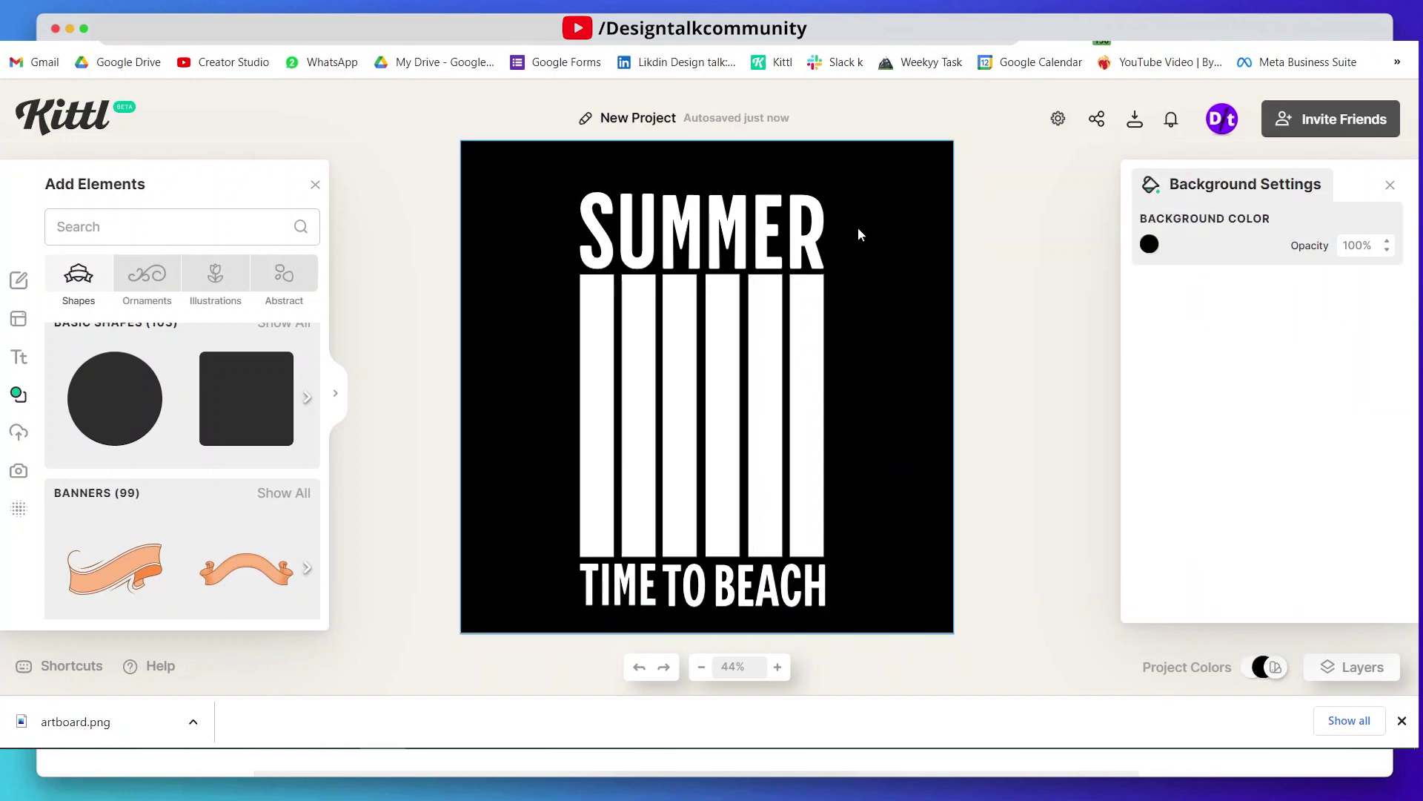
{"action": "key", "text": "Escape"}
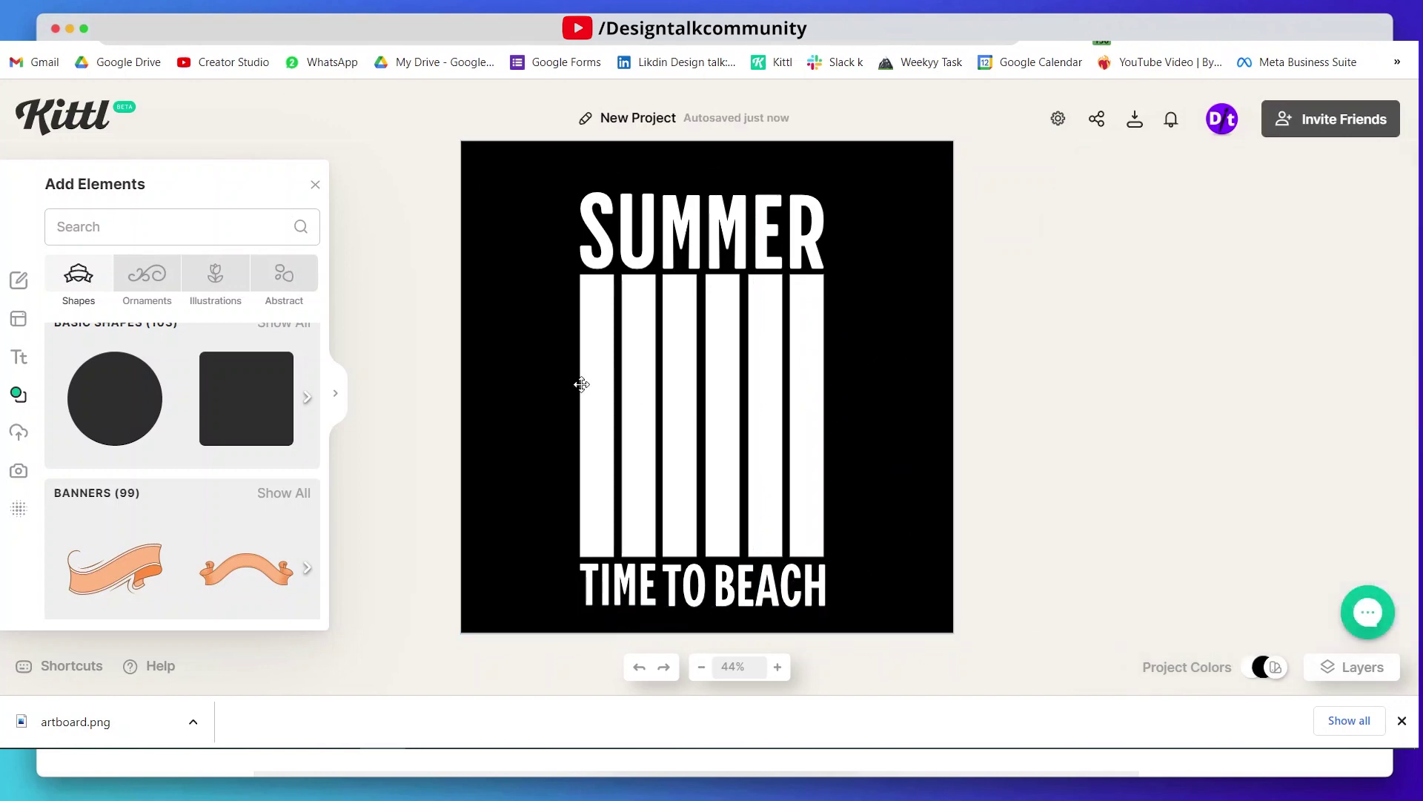
Color the first and second bars from the left the same bright red
{"action": "left_click", "coordinate": [581, 384]}
{"action": "left_click", "coordinate": [1146, 248]}
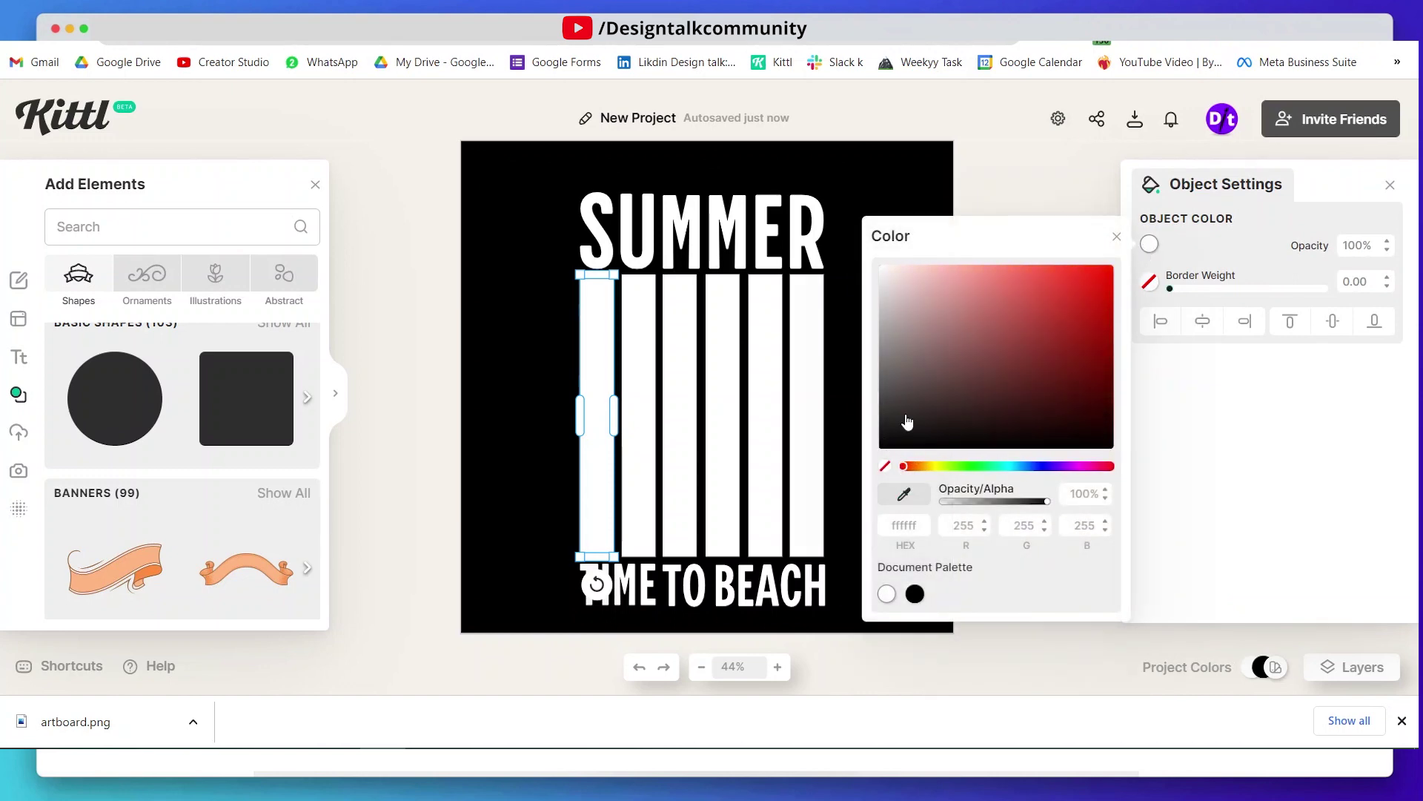
{"action": "left_click", "coordinate": [1052, 265]}
{"action": "left_click", "coordinate": [653, 391]}
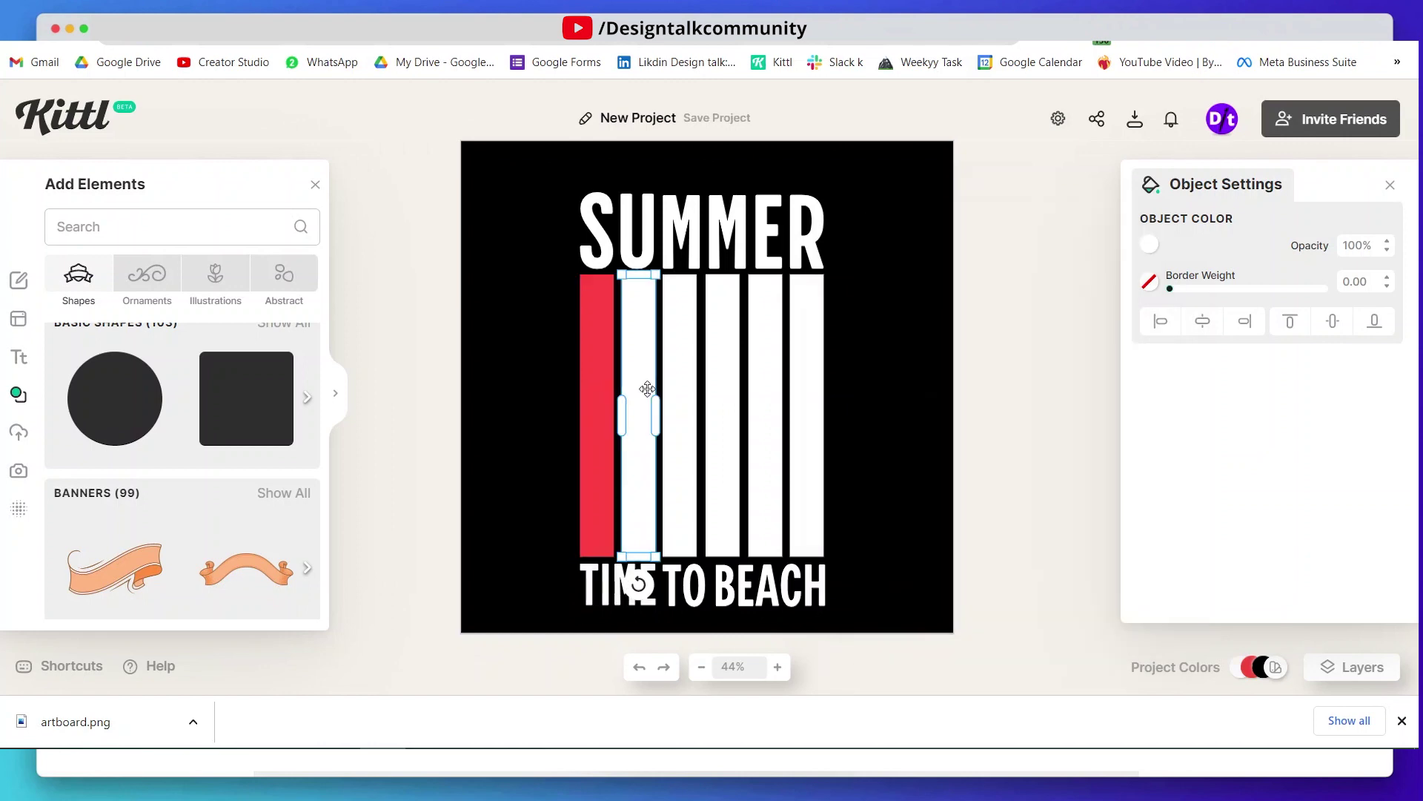
{"action": "left_click", "coordinate": [1149, 245]}
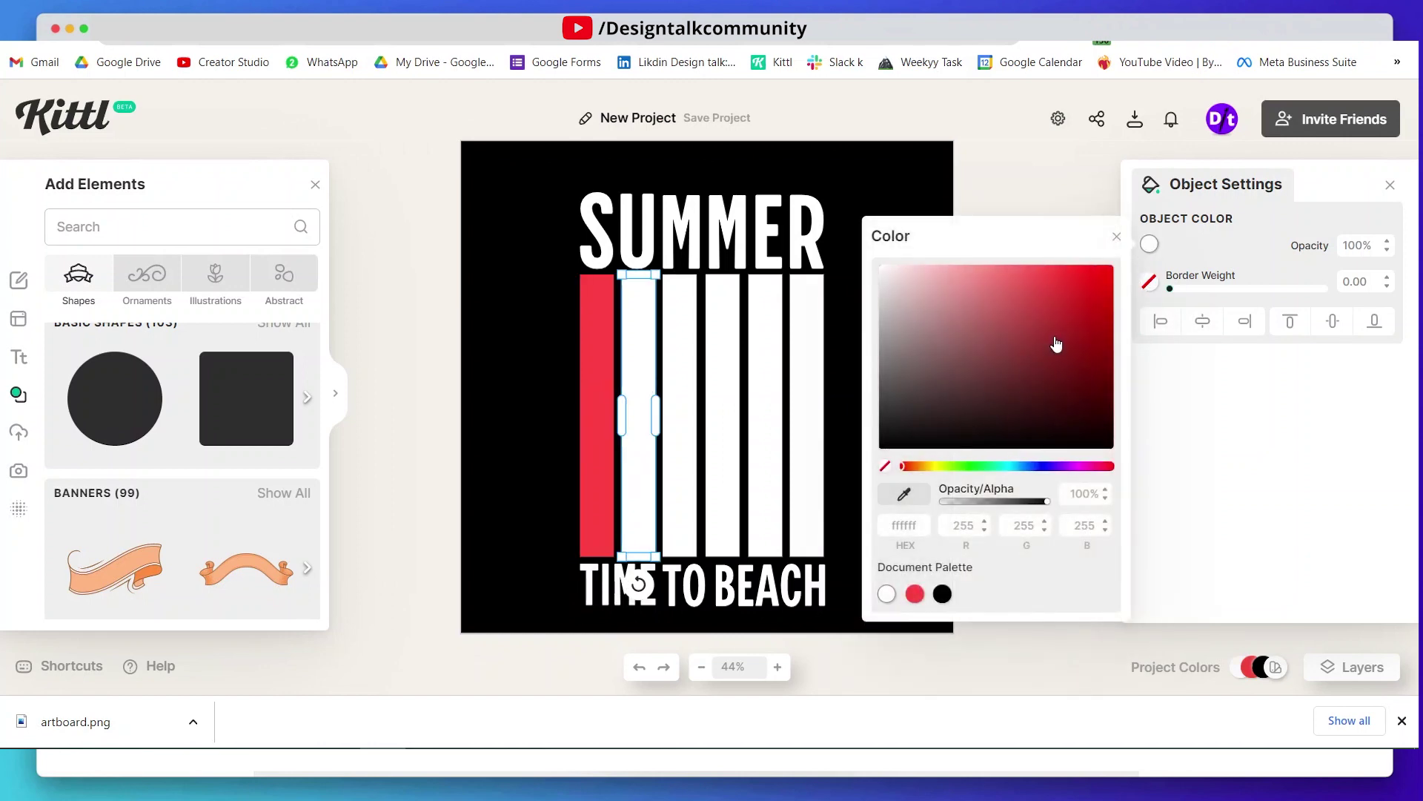
{"action": "left_click", "coordinate": [916, 593]}
Color the third bar from the left amber, ffbc2e
{"action": "left_click", "coordinate": [675, 374]}
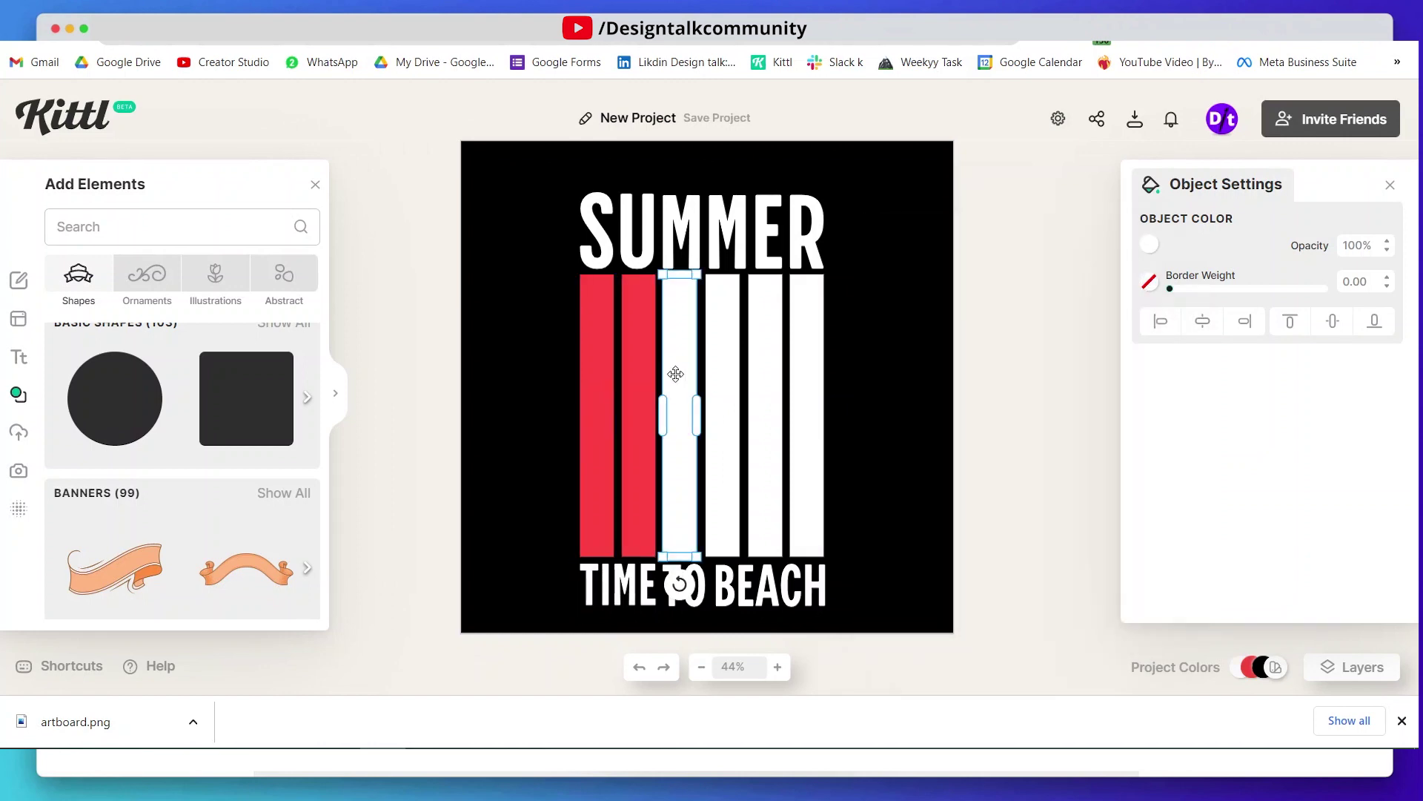
{"action": "left_click", "coordinate": [1150, 246]}
{"action": "mouse_move", "coordinate": [916, 465]}
{"action": "left_mouse_down"}
{"action": "mouse_move", "coordinate": [938, 466]}
{"action": "mouse_move", "coordinate": [924, 466]}
{"action": "left_mouse_up"}
{"action": "left_click", "coordinate": [1072, 264]}
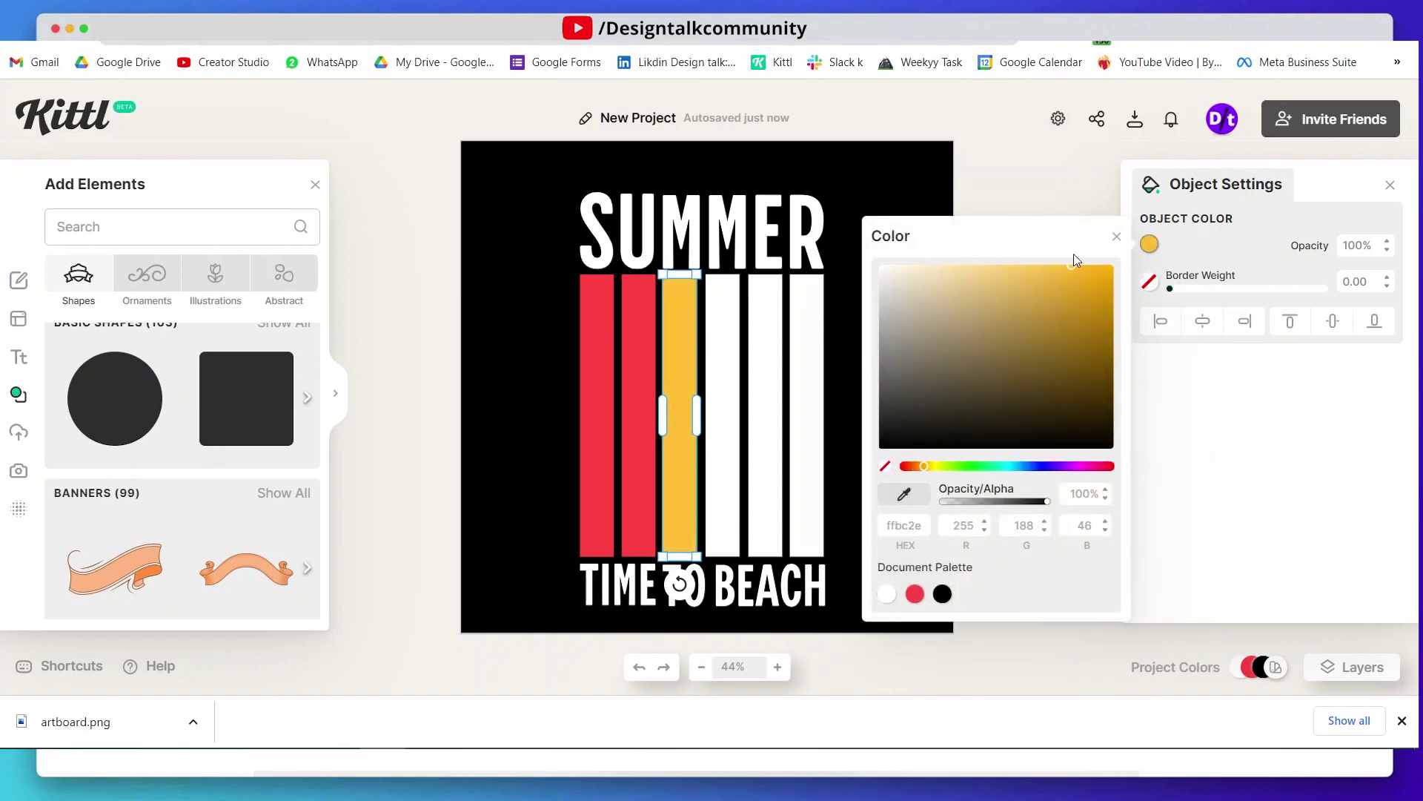
Color the fourth bar from the left turquoise, 32ffe0
{"action": "left_click", "coordinate": [727, 349]}
{"action": "left_click", "coordinate": [723, 370]}
{"action": "left_click", "coordinate": [1150, 246]}
{"action": "left_click_drag", "start_coordinate": [991, 467], "coordinate": [1002, 466]}
{"action": "left_click", "coordinate": [1070, 272]}
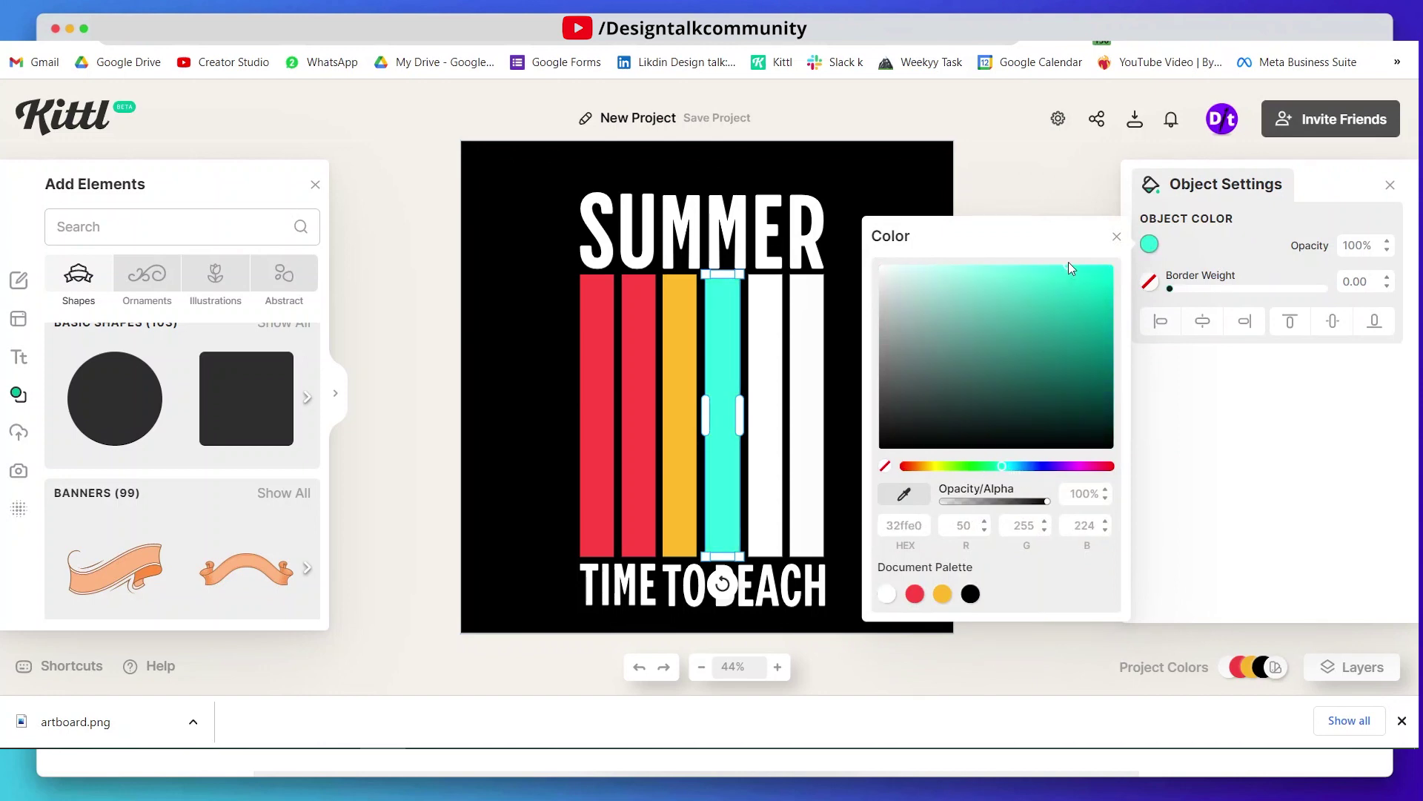
Color the fifth and sixth bars from the left the same pale yellow, faffc7
{"action": "left_click", "coordinate": [967, 198]}
{"action": "left_click", "coordinate": [777, 347]}
{"action": "left_click", "coordinate": [1150, 247]}
{"action": "left_click_drag", "start_coordinate": [922, 467], "coordinate": [938, 470]}
{"action": "left_click", "coordinate": [945, 266]}
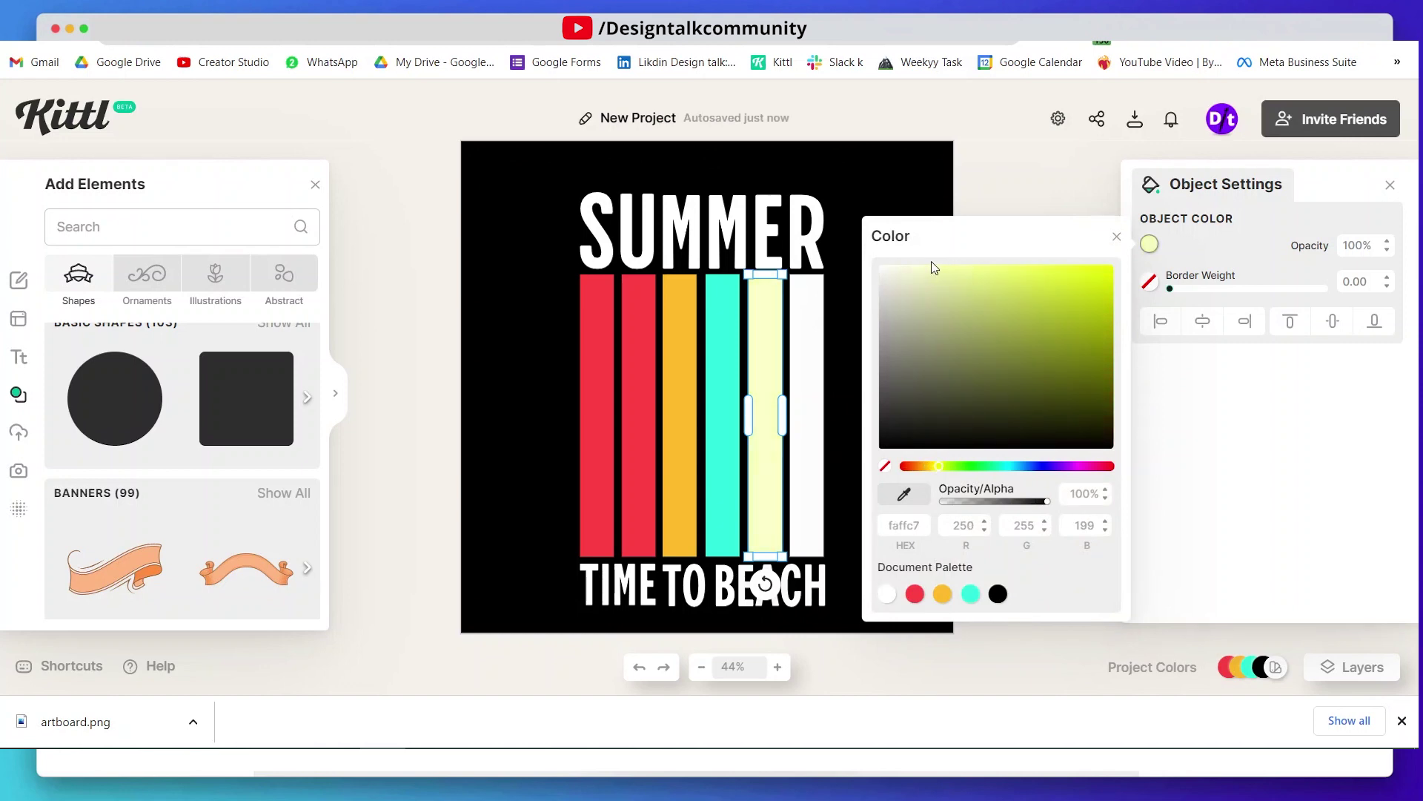
{"action": "left_click", "coordinate": [797, 378]}
{"action": "left_click", "coordinate": [1150, 245]}
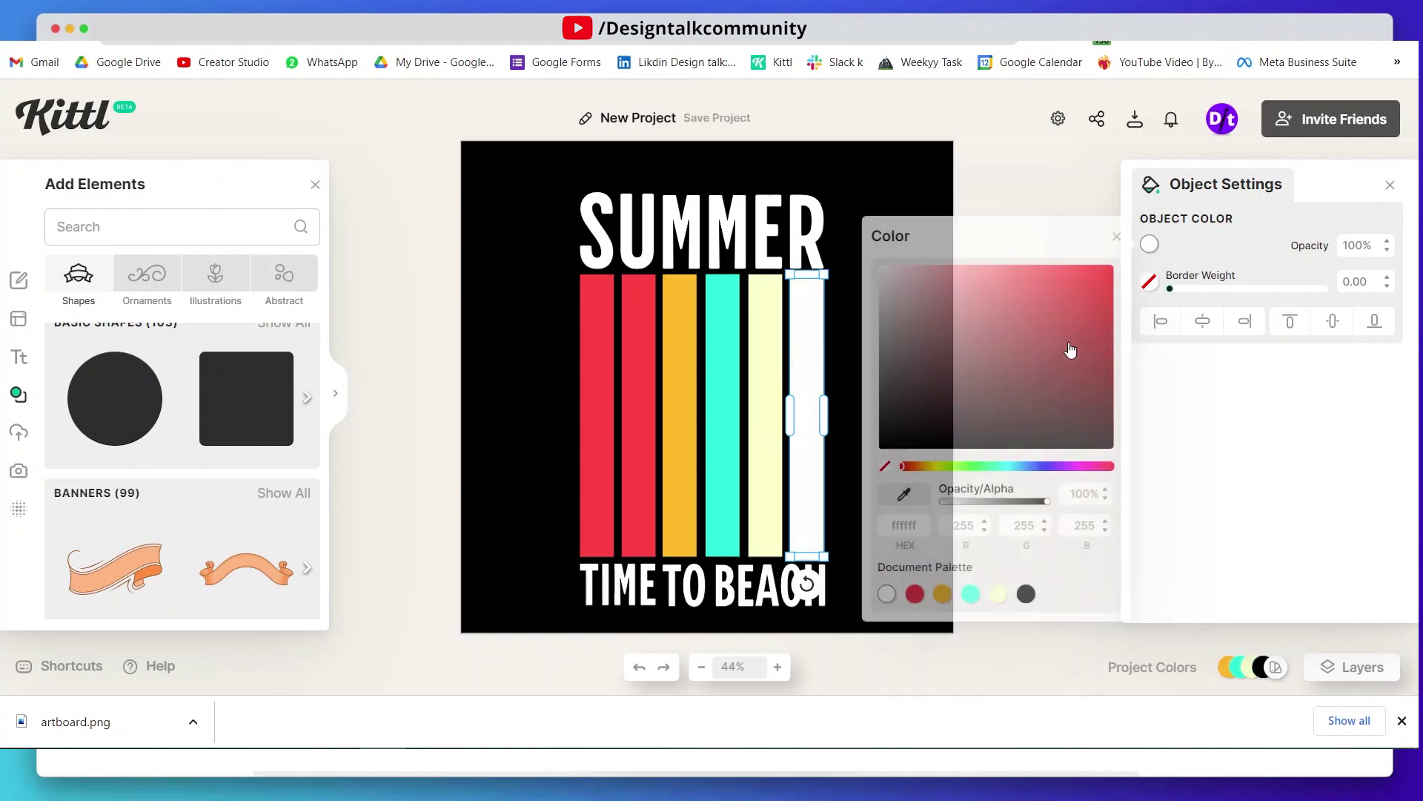
{"action": "left_click", "coordinate": [999, 594]}
{"action": "left_click", "coordinate": [497, 350]}
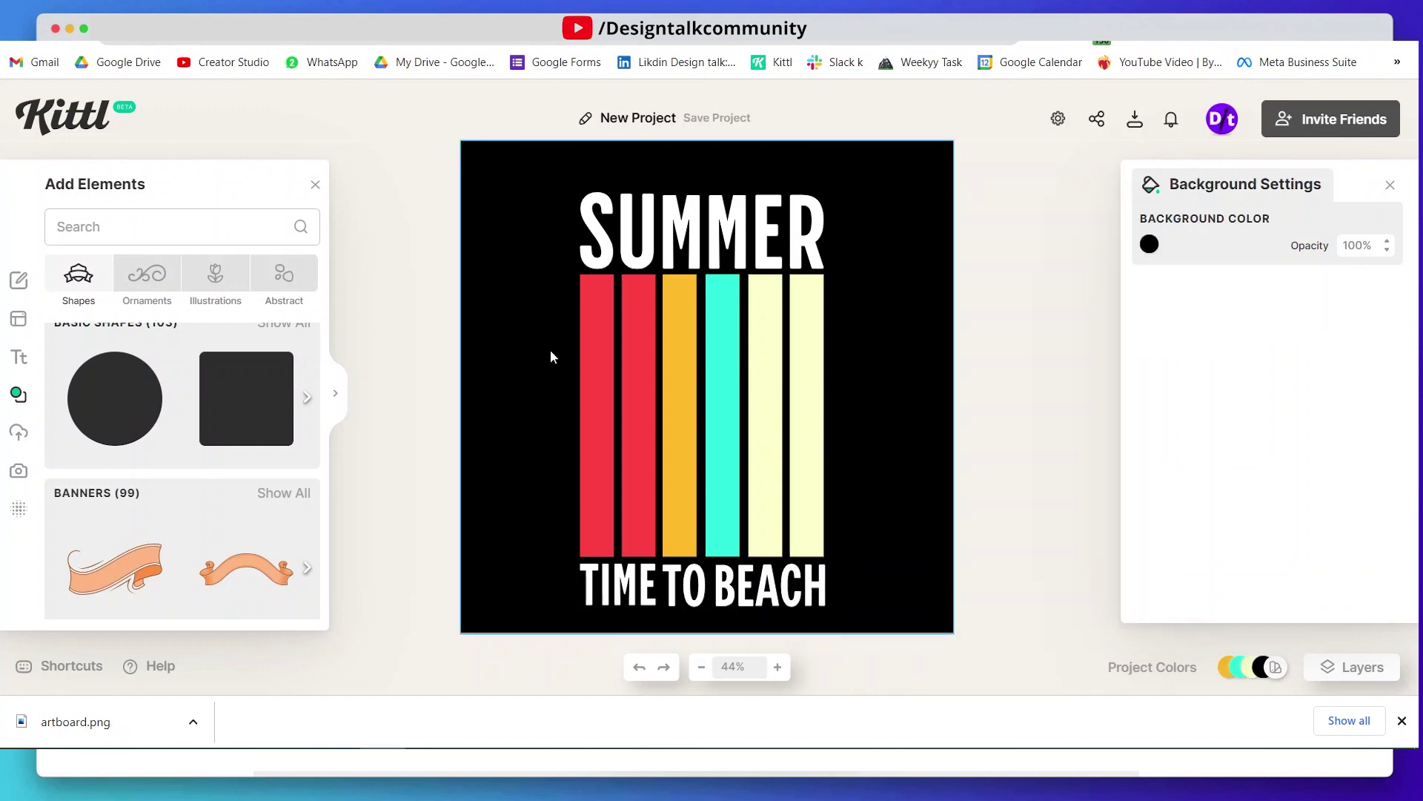
Group the six colored bars and lock the group
{"action": "left_click_drag", "start_coordinate": [954, 424], "coordinate": [536, 390]}
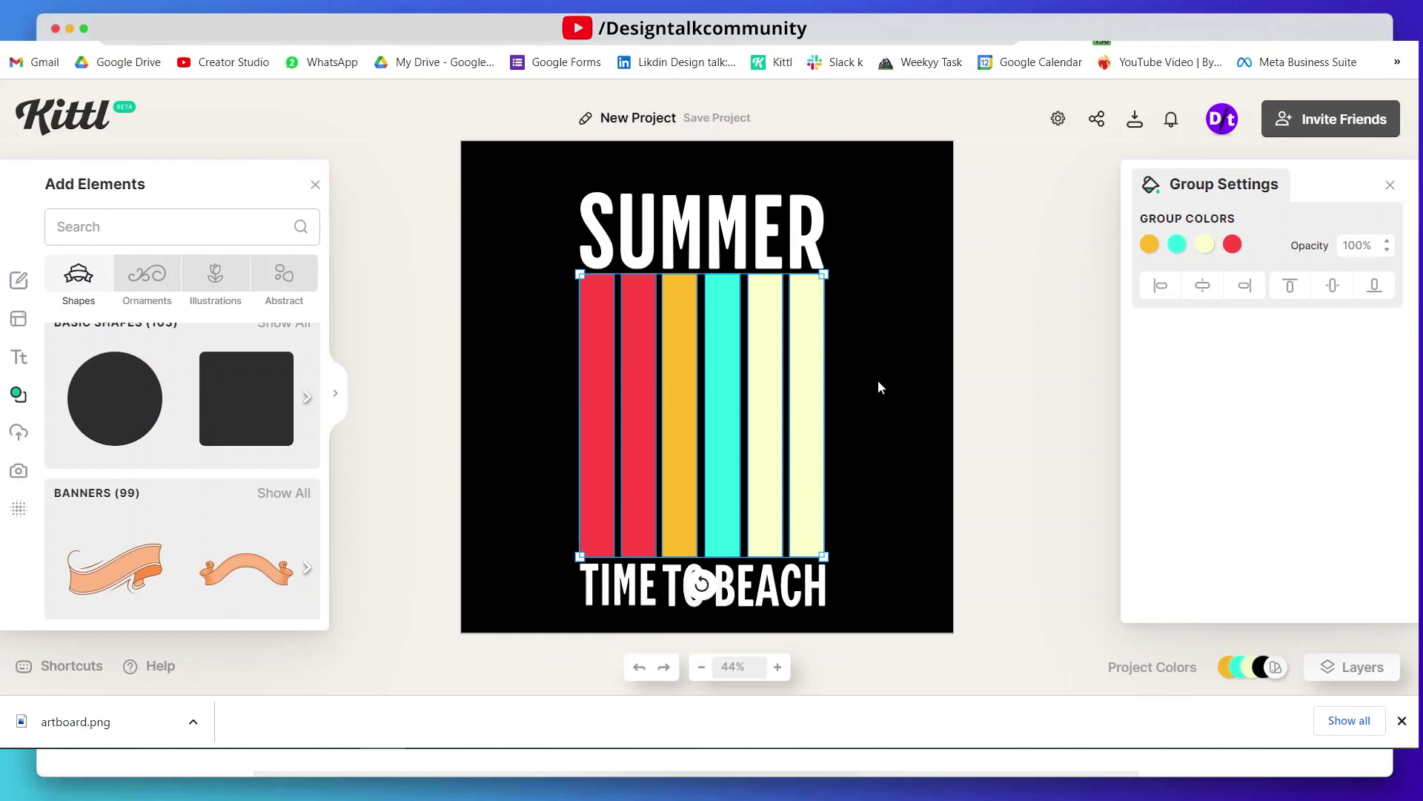
{"action": "left_click", "coordinate": [1366, 669]}
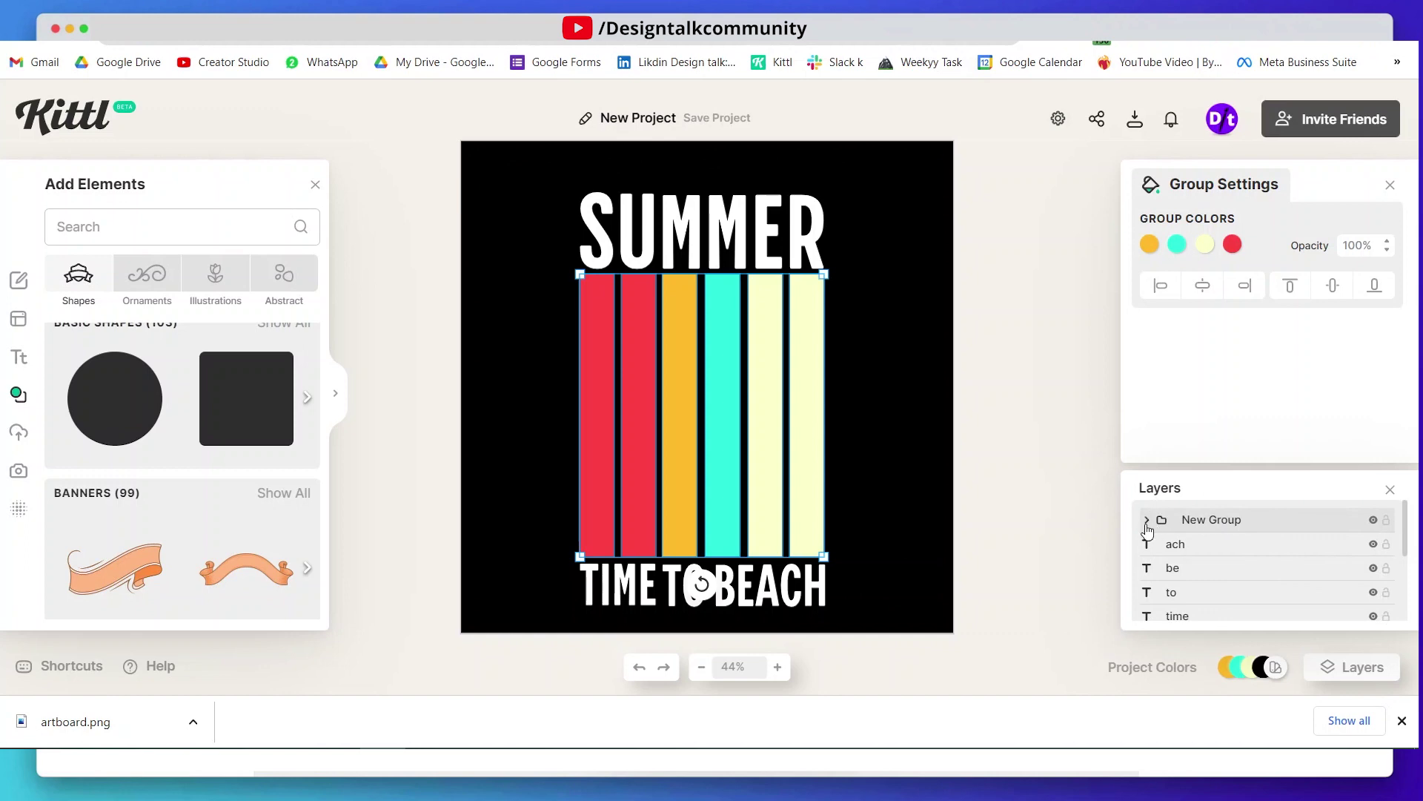
{"action": "left_click", "coordinate": [1147, 521]}
{"action": "left_click", "coordinate": [1147, 521]}
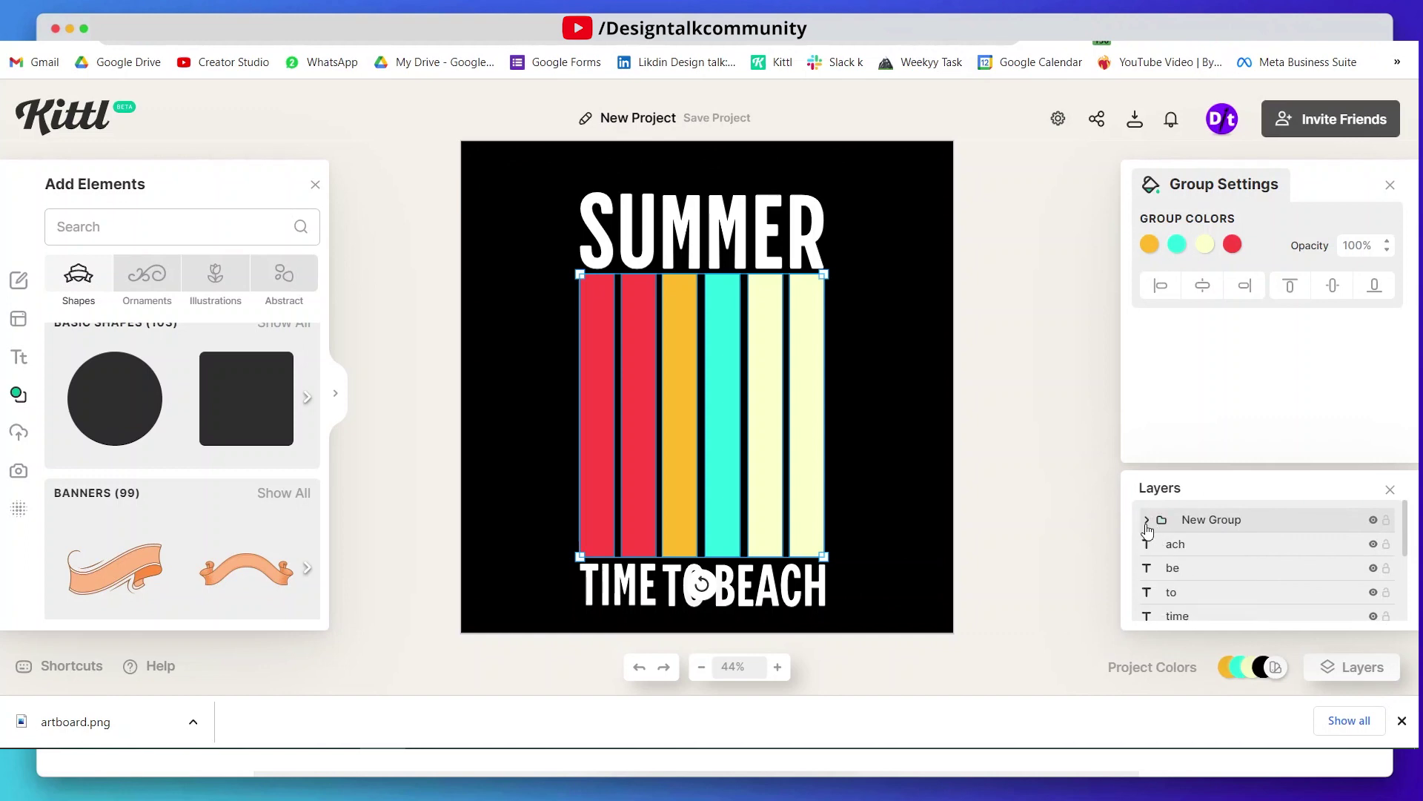
{"action": "left_click", "coordinate": [1387, 521]}
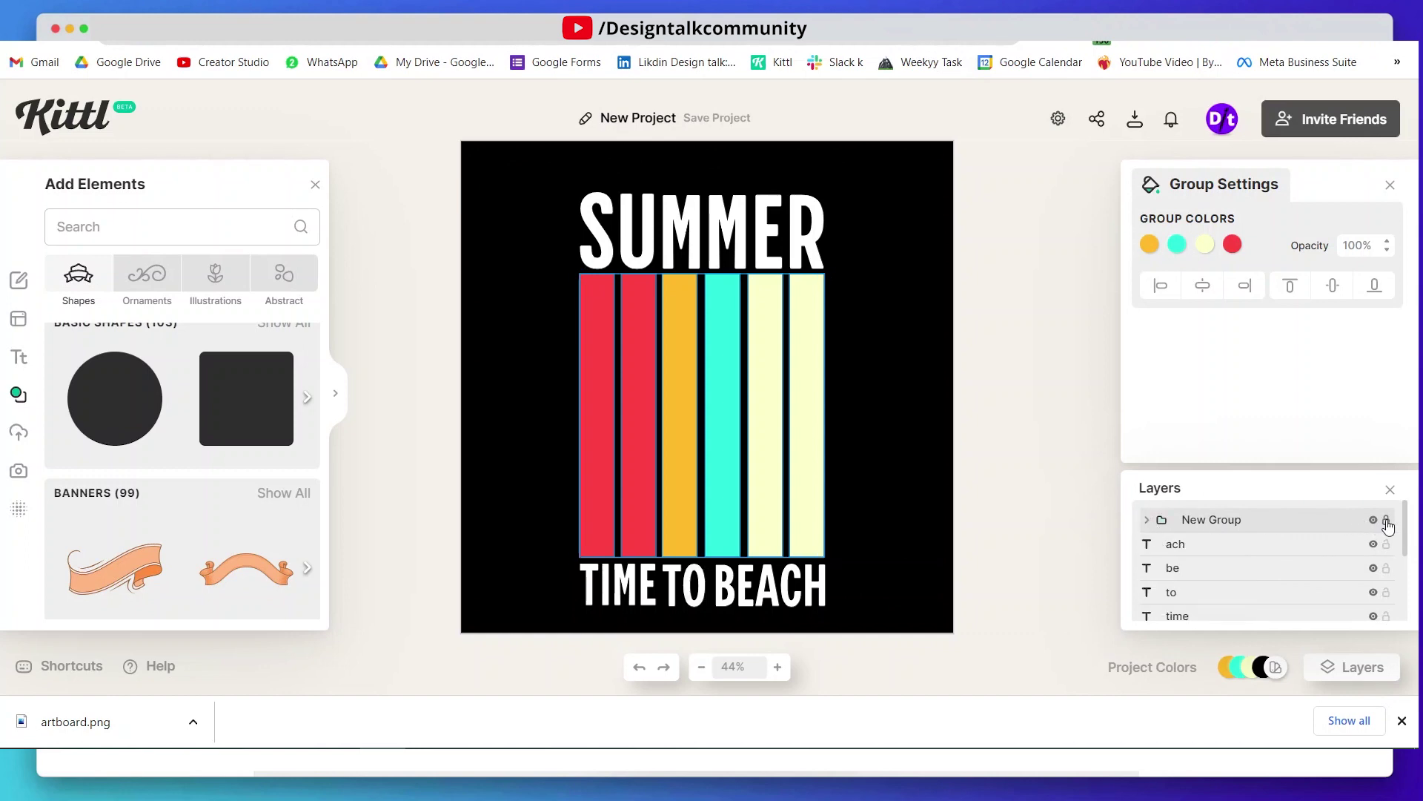
{"action": "left_click", "coordinate": [918, 361]}
Color the SU of SUMMER red and its first M amber, matching the bars beneath
{"action": "left_click", "coordinate": [607, 224]}
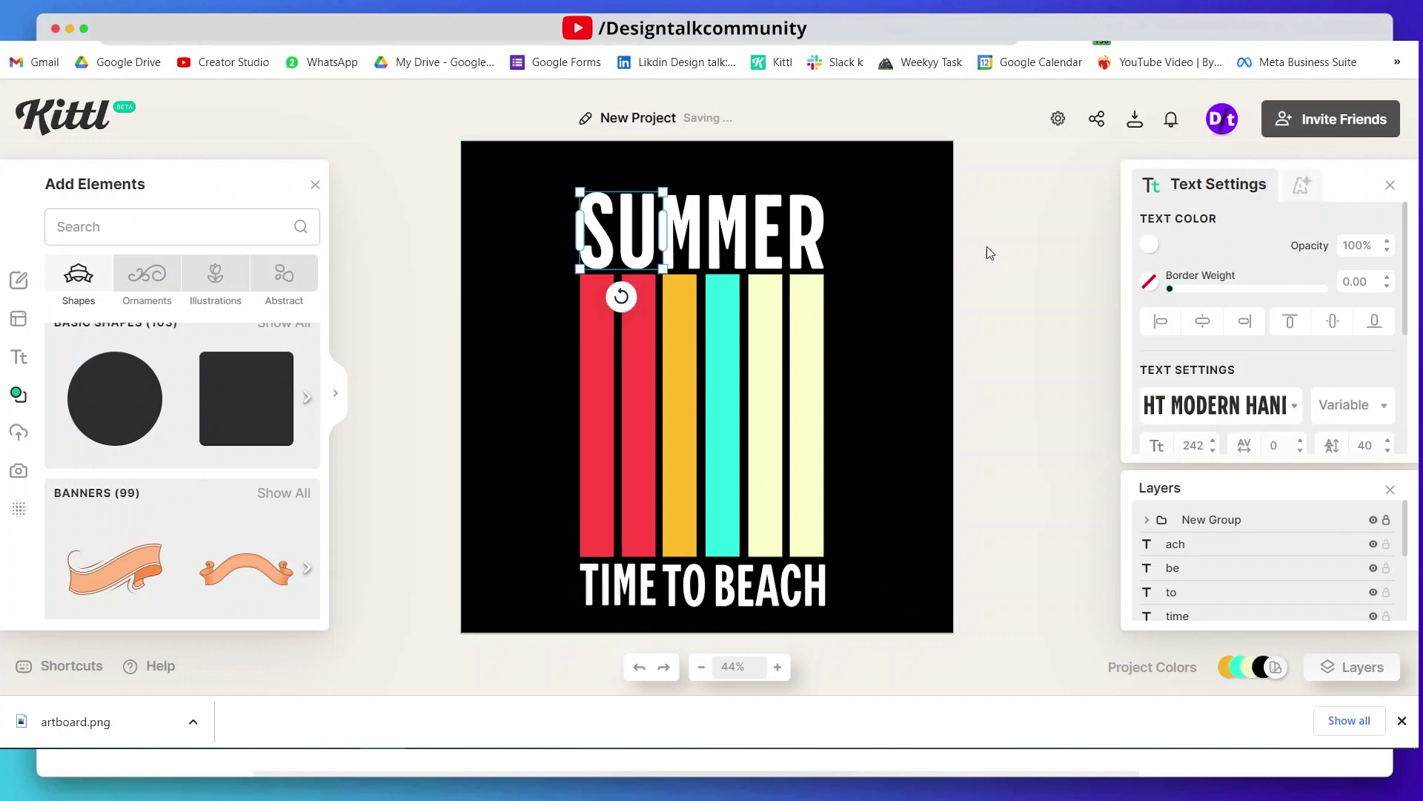
{"action": "left_click", "coordinate": [1149, 244]}
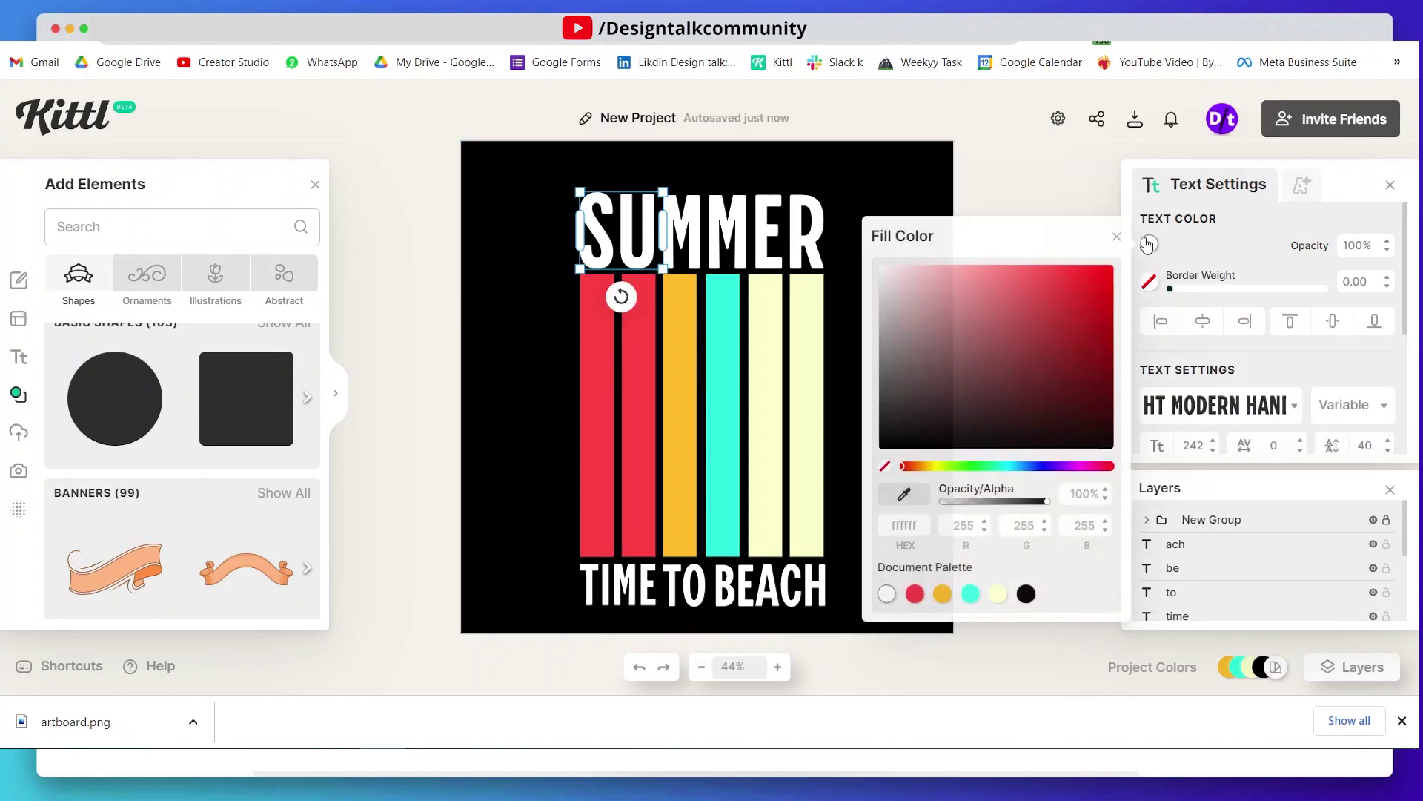
{"action": "left_click", "coordinate": [914, 593]}
{"action": "left_click", "coordinate": [685, 245]}
{"action": "left_click", "coordinate": [1149, 244]}
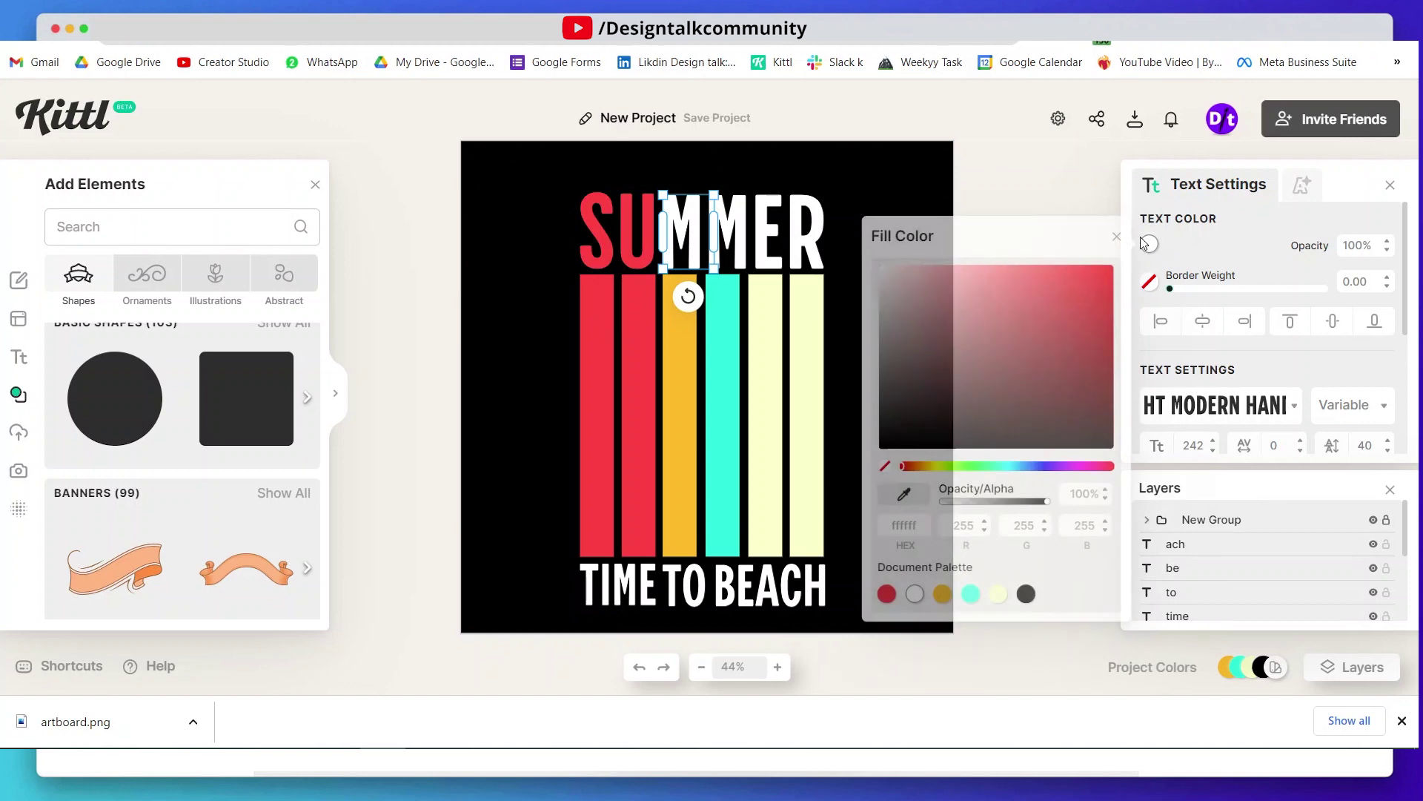
{"action": "left_click", "coordinate": [943, 594]}
Color the second M of SUMMER turquoise and the ER pale yellow, matching the bars beneath
{"action": "left_click", "coordinate": [734, 234]}
{"action": "left_click", "coordinate": [1149, 244]}
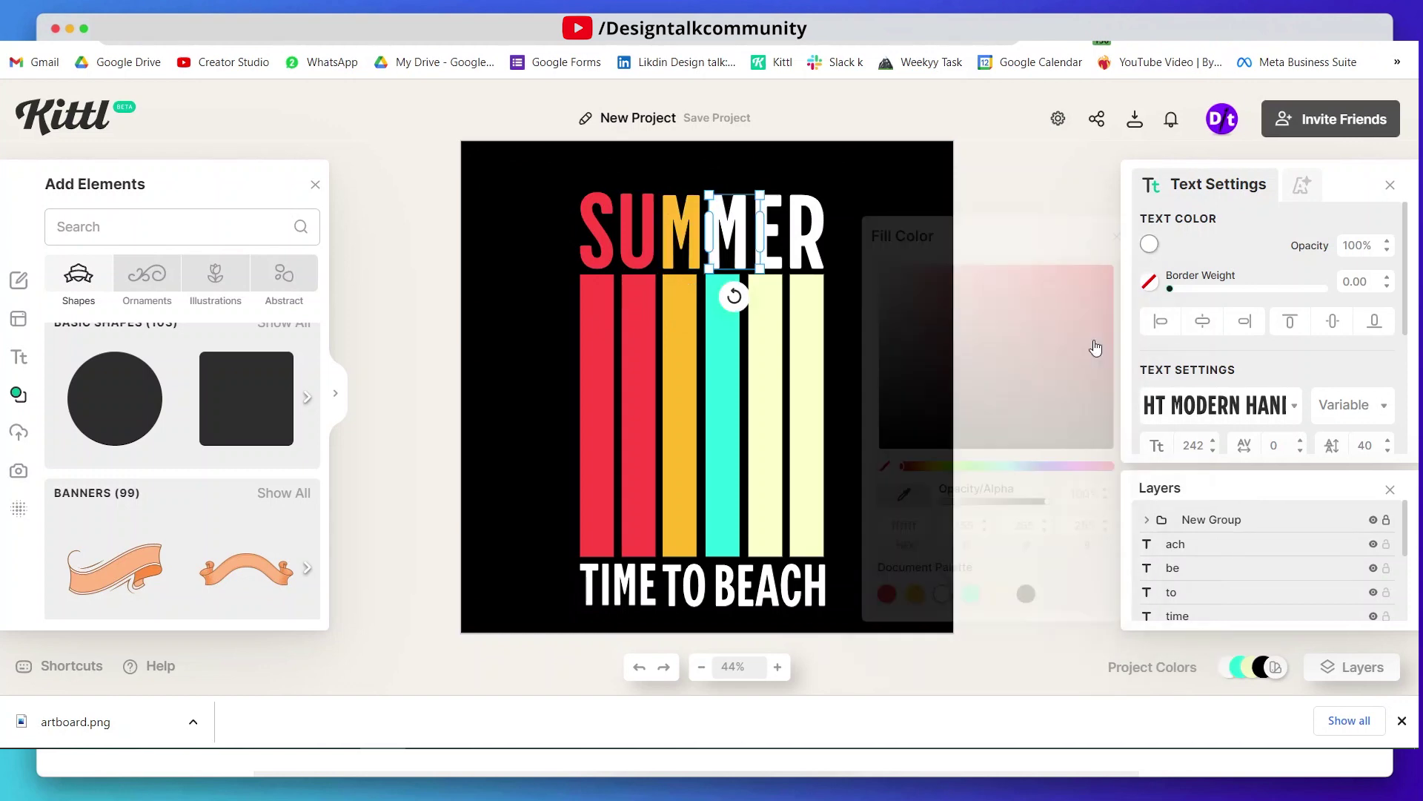
{"action": "left_click", "coordinate": [914, 593]}
{"action": "left_click", "coordinate": [971, 593]}
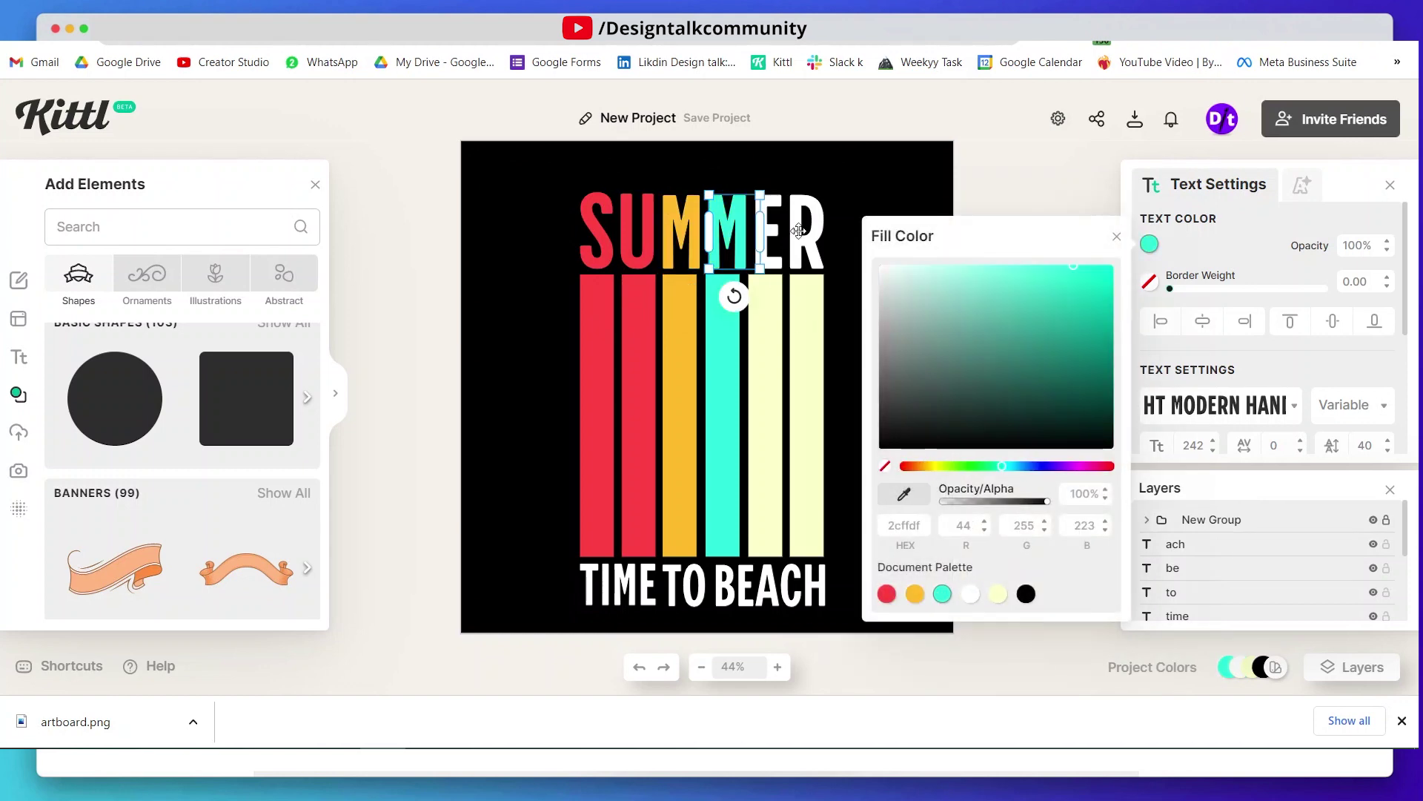
{"action": "left_click", "coordinate": [795, 232]}
{"action": "left_click", "coordinate": [1150, 244]}
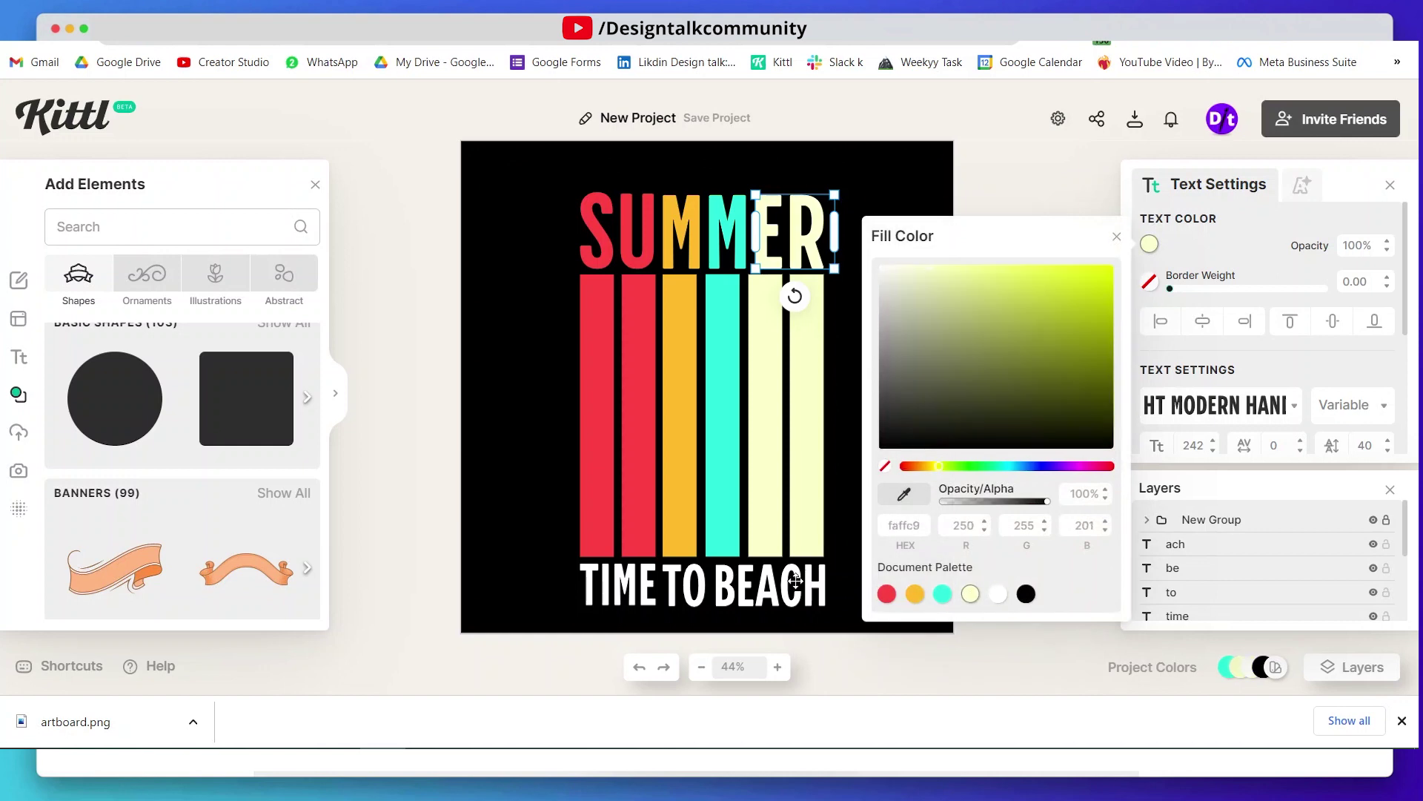
Color ACH pale yellow and BE turquoise in the text line beneath the bars
{"action": "left_click", "coordinate": [795, 585]}
{"action": "left_click", "coordinate": [1149, 244]}
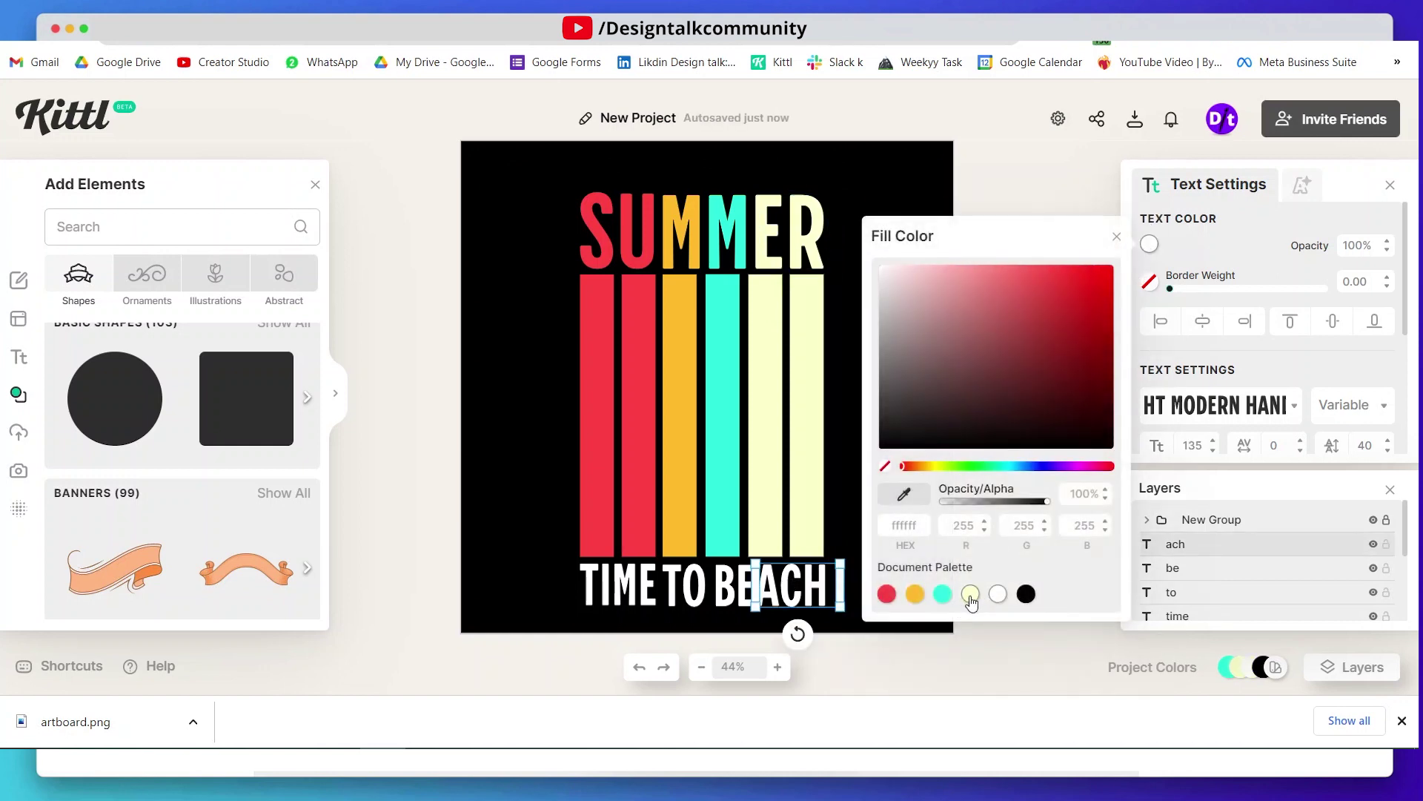
{"action": "left_click", "coordinate": [975, 595]}
{"action": "left_click", "coordinate": [738, 586]}
{"action": "left_click", "coordinate": [1149, 243]}
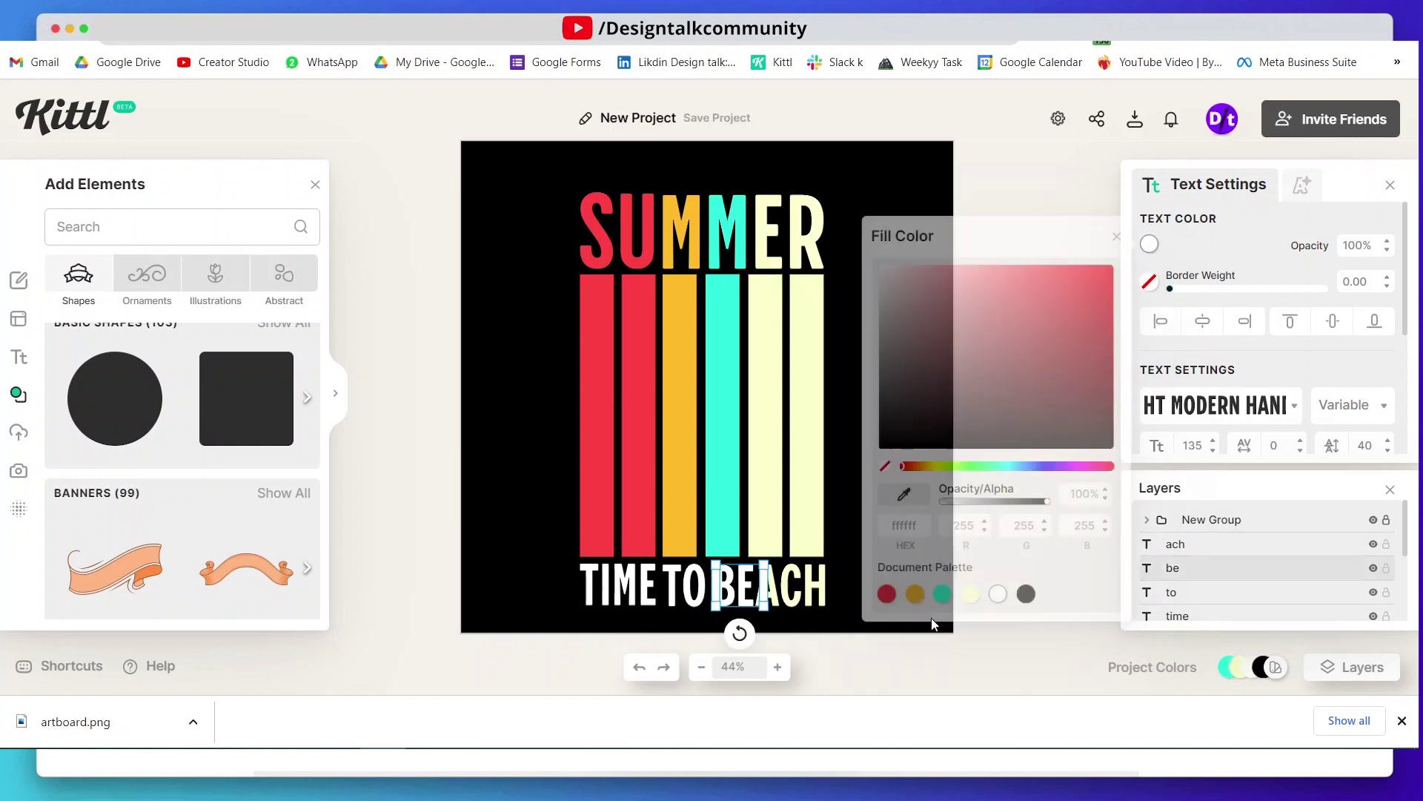
{"action": "left_click", "coordinate": [971, 593]}
Color the word TO amber and the word TIME red in the text line beneath the bars
{"action": "left_click", "coordinate": [686, 587]}
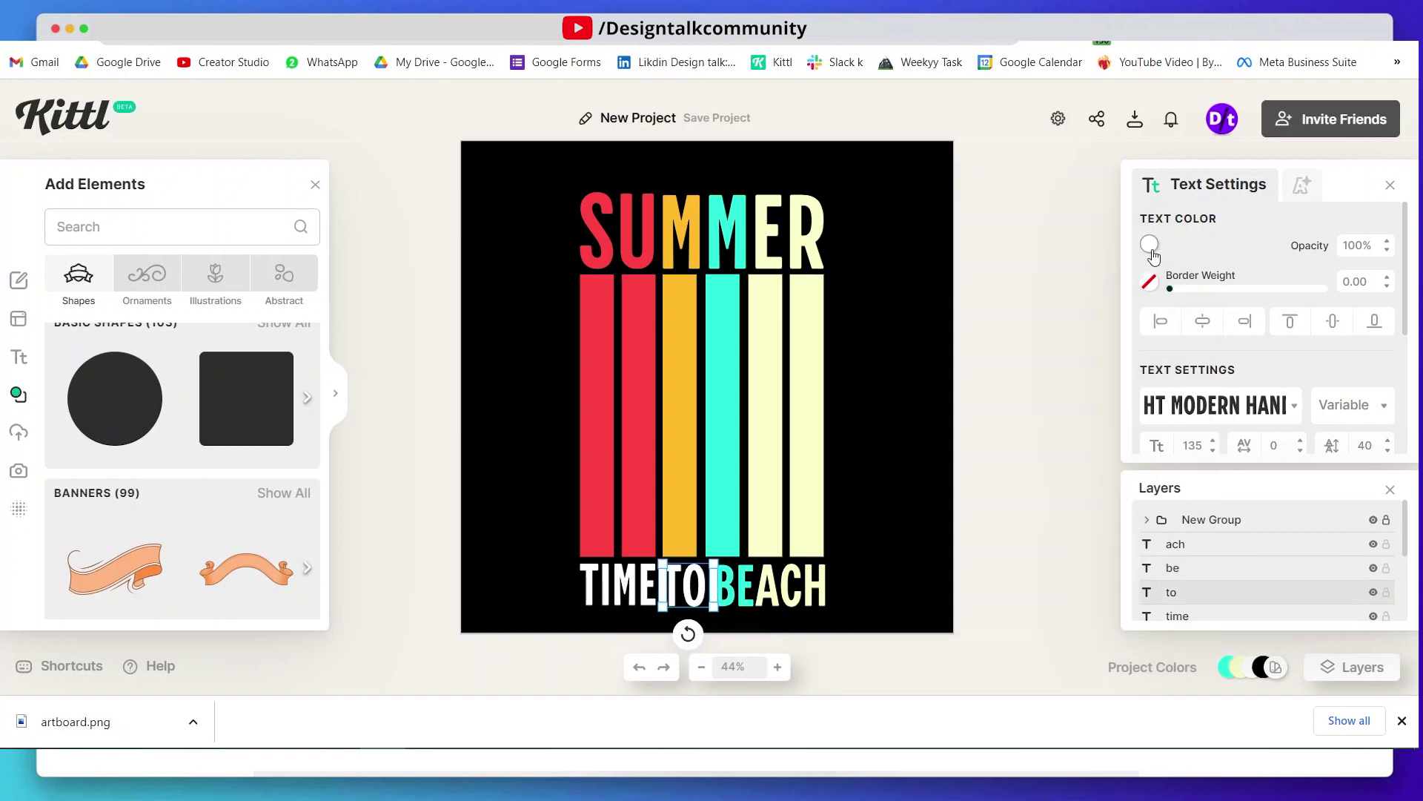
{"action": "left_click", "coordinate": [1149, 244]}
{"action": "left_click", "coordinate": [917, 593]}
{"action": "left_click", "coordinate": [614, 596]}
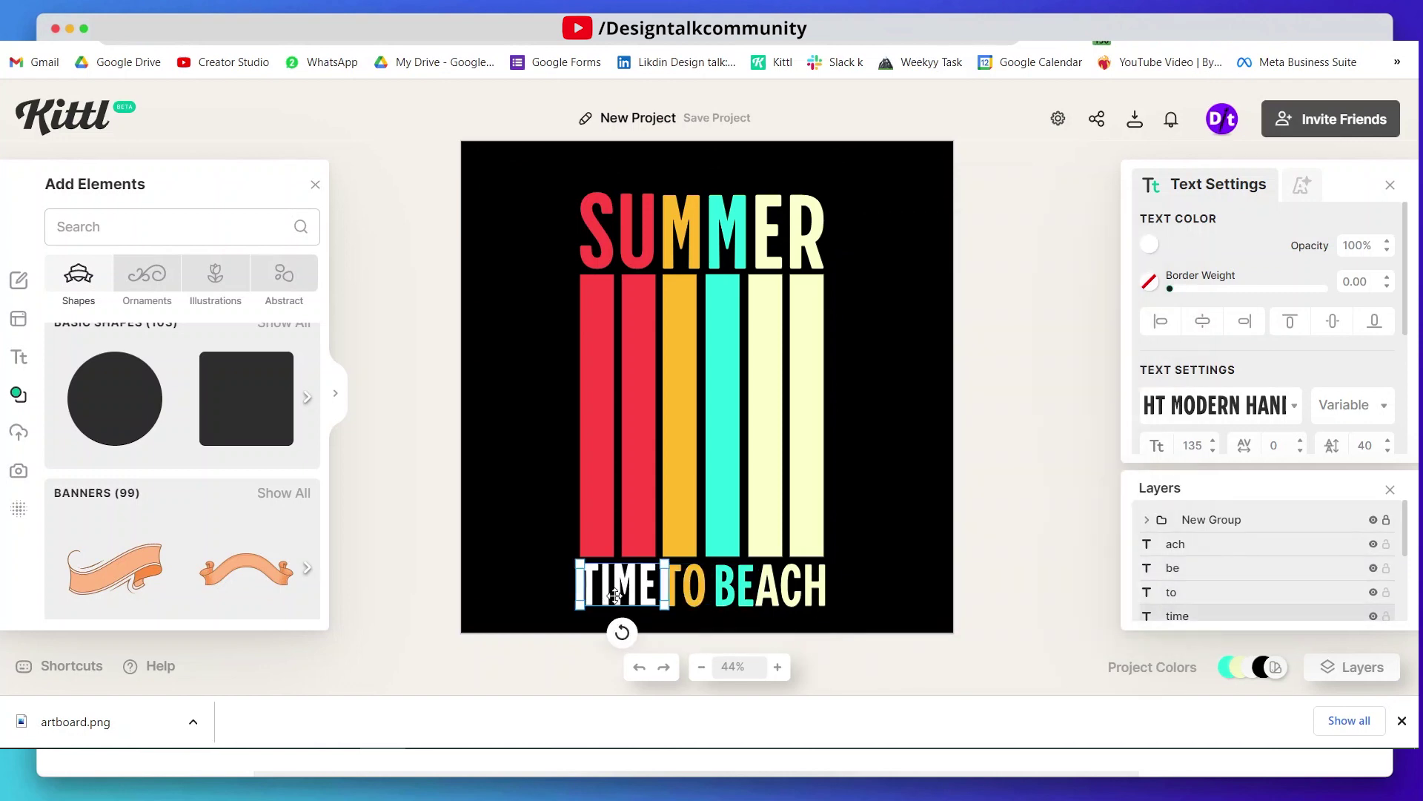
{"action": "left_click", "coordinate": [1149, 244]}
{"action": "left_click", "coordinate": [887, 593]}
{"action": "left_click", "coordinate": [544, 519]}
Group the TIME TO BEACH text pieces and the SUMMER text pieces separately, and lock the SUMMER group
{"action": "left_click_drag", "start_coordinate": [833, 596], "coordinate": [515, 577]}
{"action": "key", "text": "super+g"}
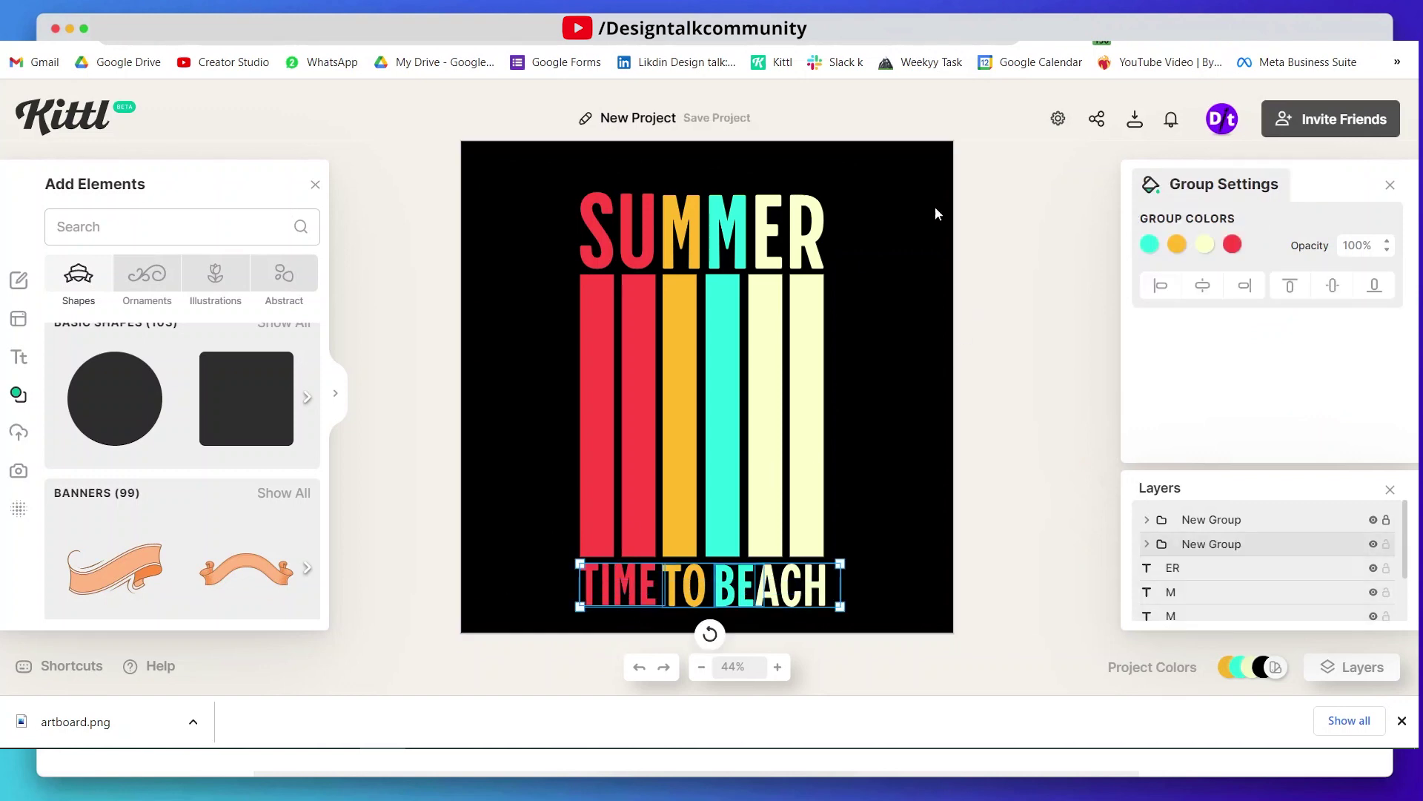
{"action": "left_click_drag", "start_coordinate": [875, 218], "coordinate": [588, 229]}
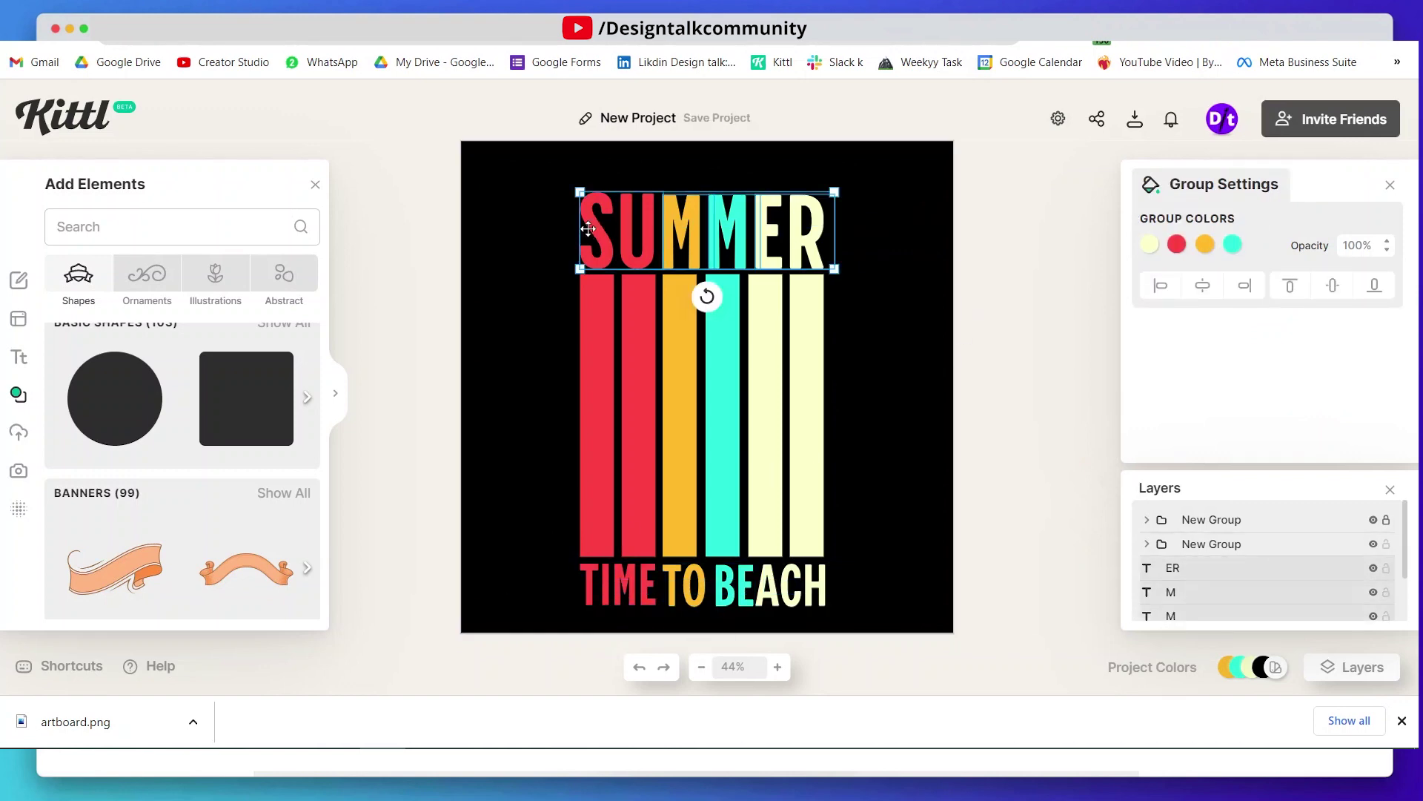
{"action": "key", "text": "super+g"}
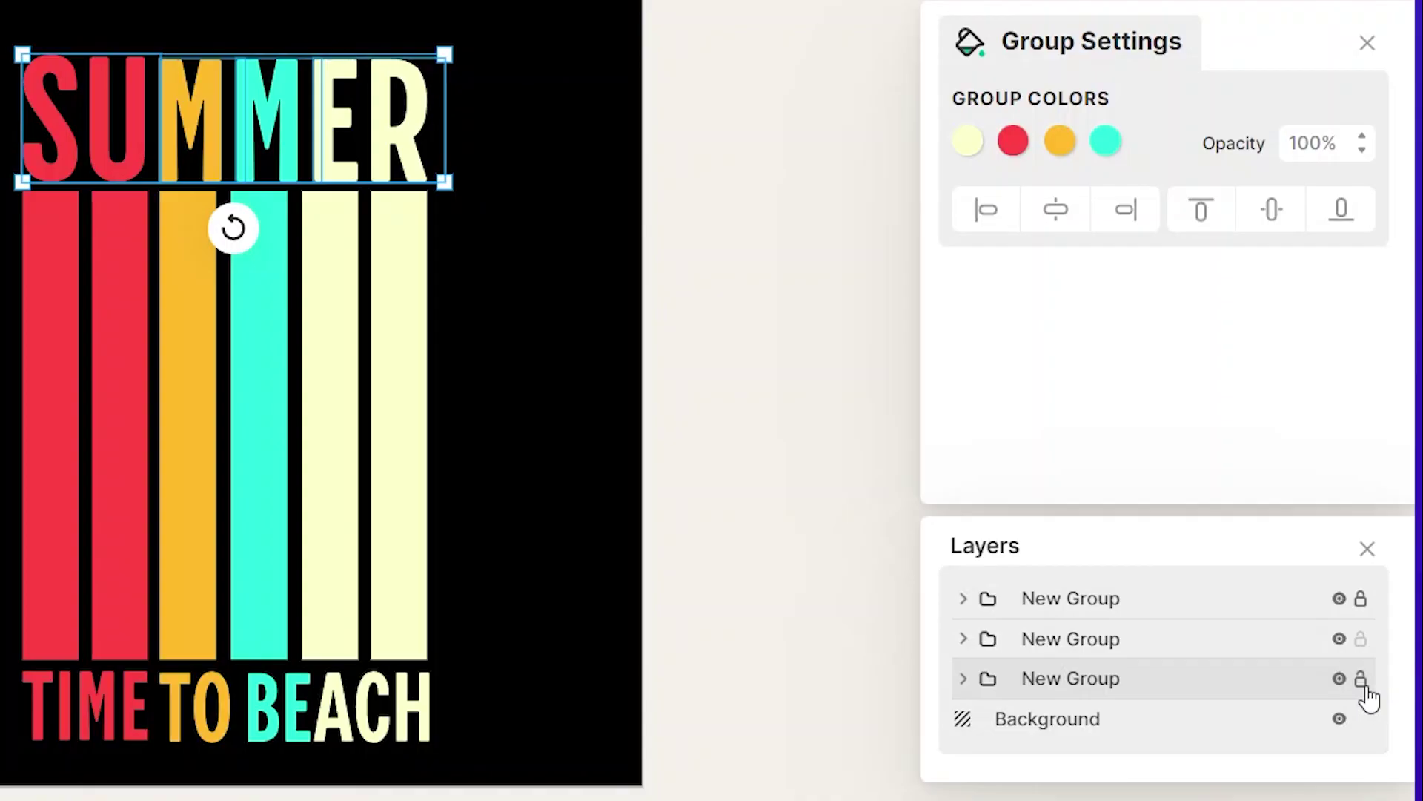
{"action": "left_click", "coordinate": [341, 716]}
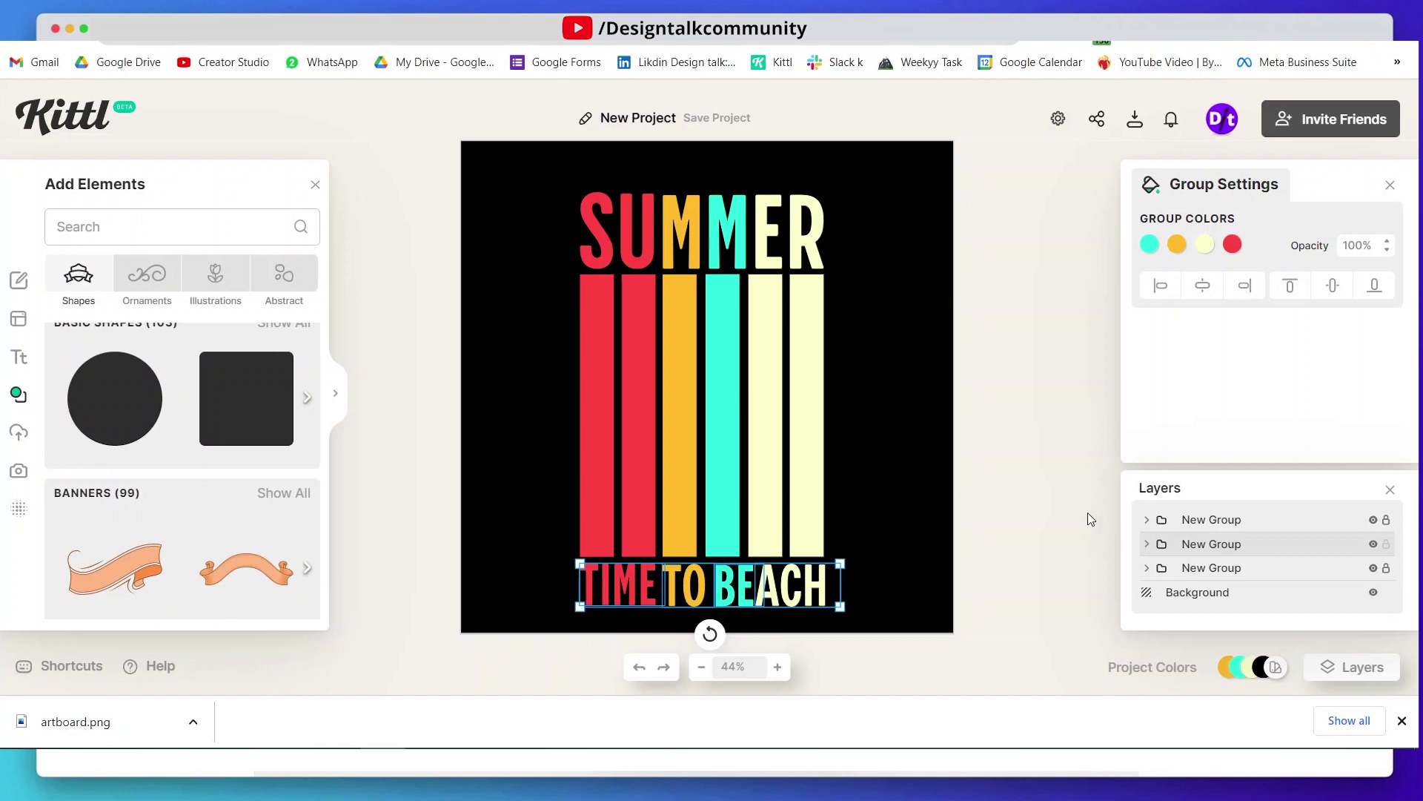
{"action": "left_click", "coordinate": [926, 491]}
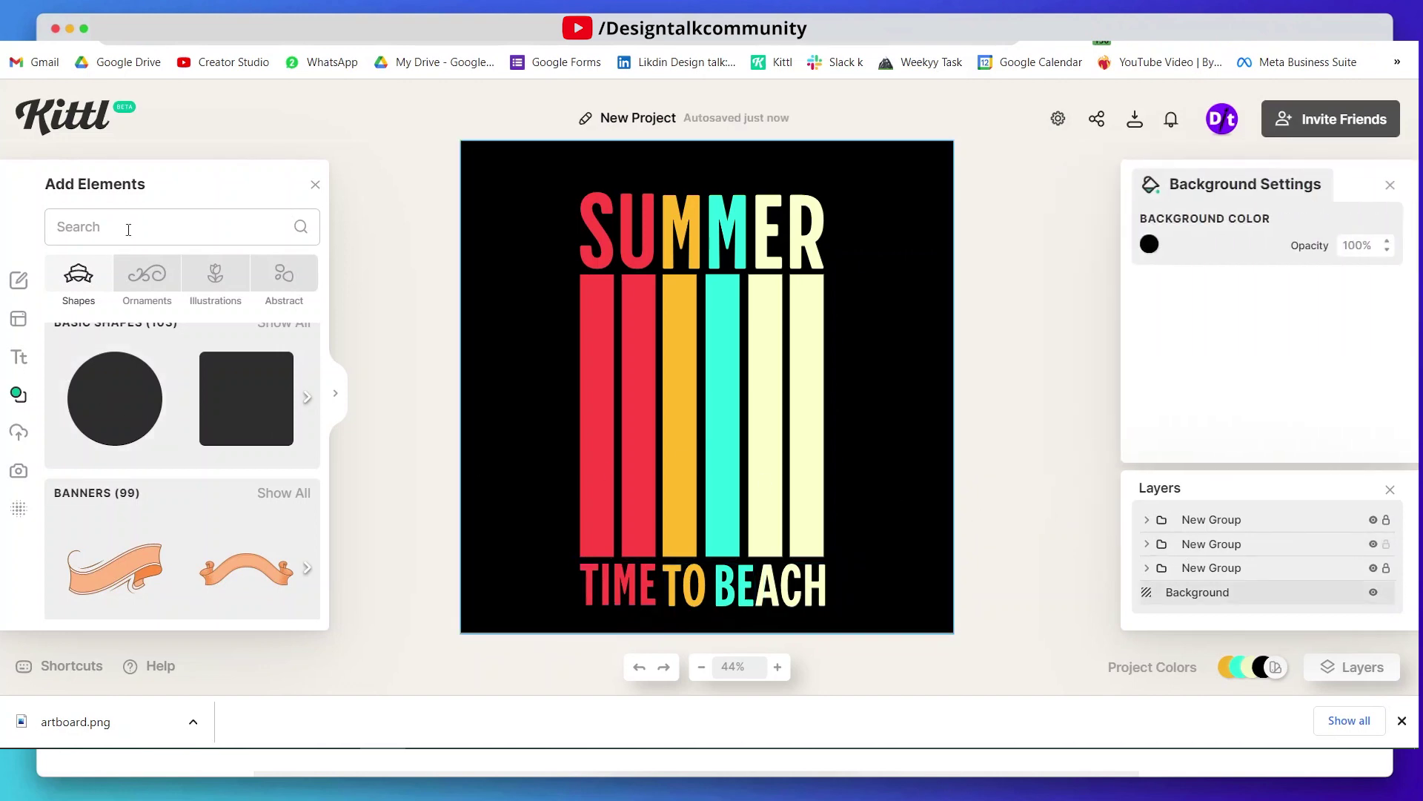
Search the element library for beach
{"action": "left_click", "coordinate": [17, 399]}
{"action": "left_click", "coordinate": [18, 401]}
{"action": "left_click", "coordinate": [105, 233]}
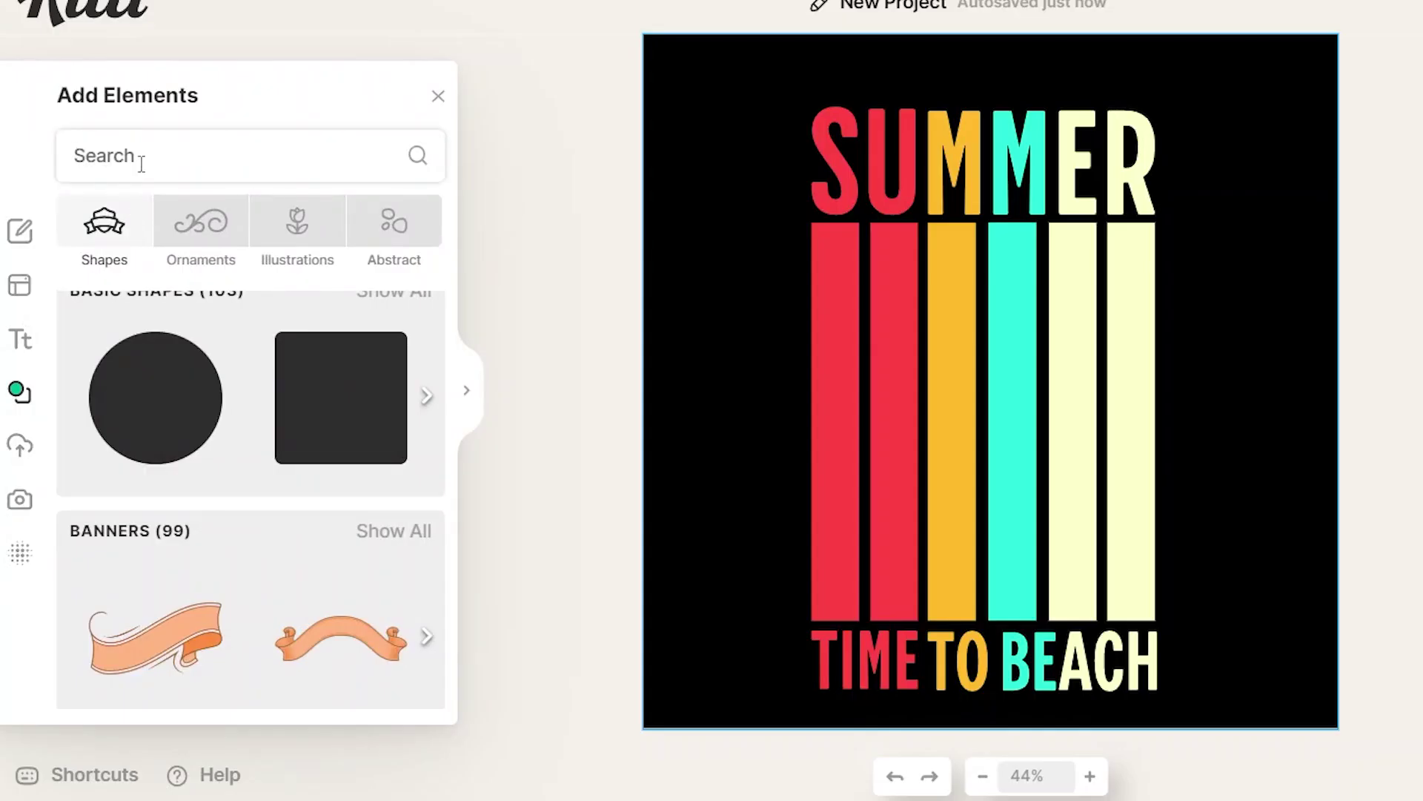
{"action": "type", "text": "beach"}
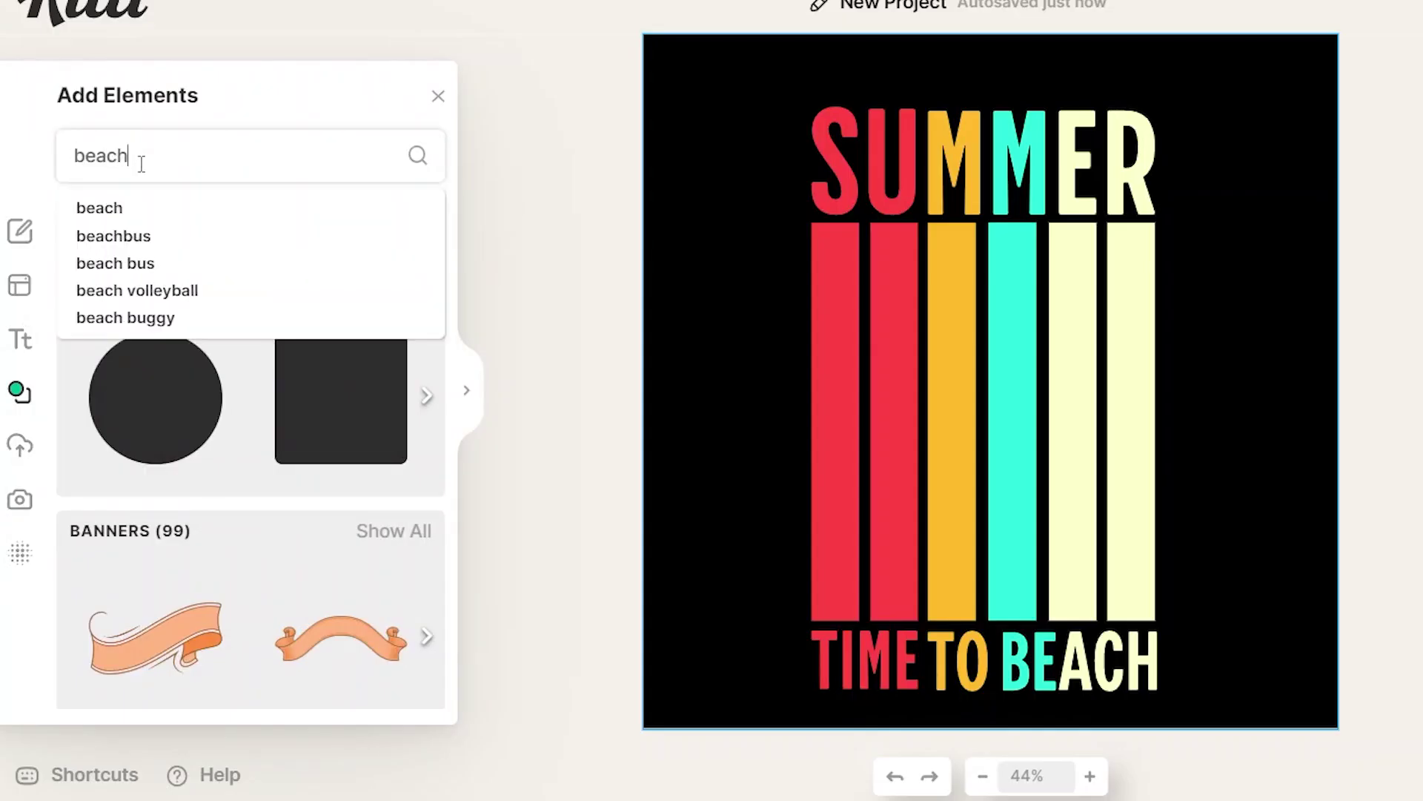
{"action": "key", "text": "Return"}
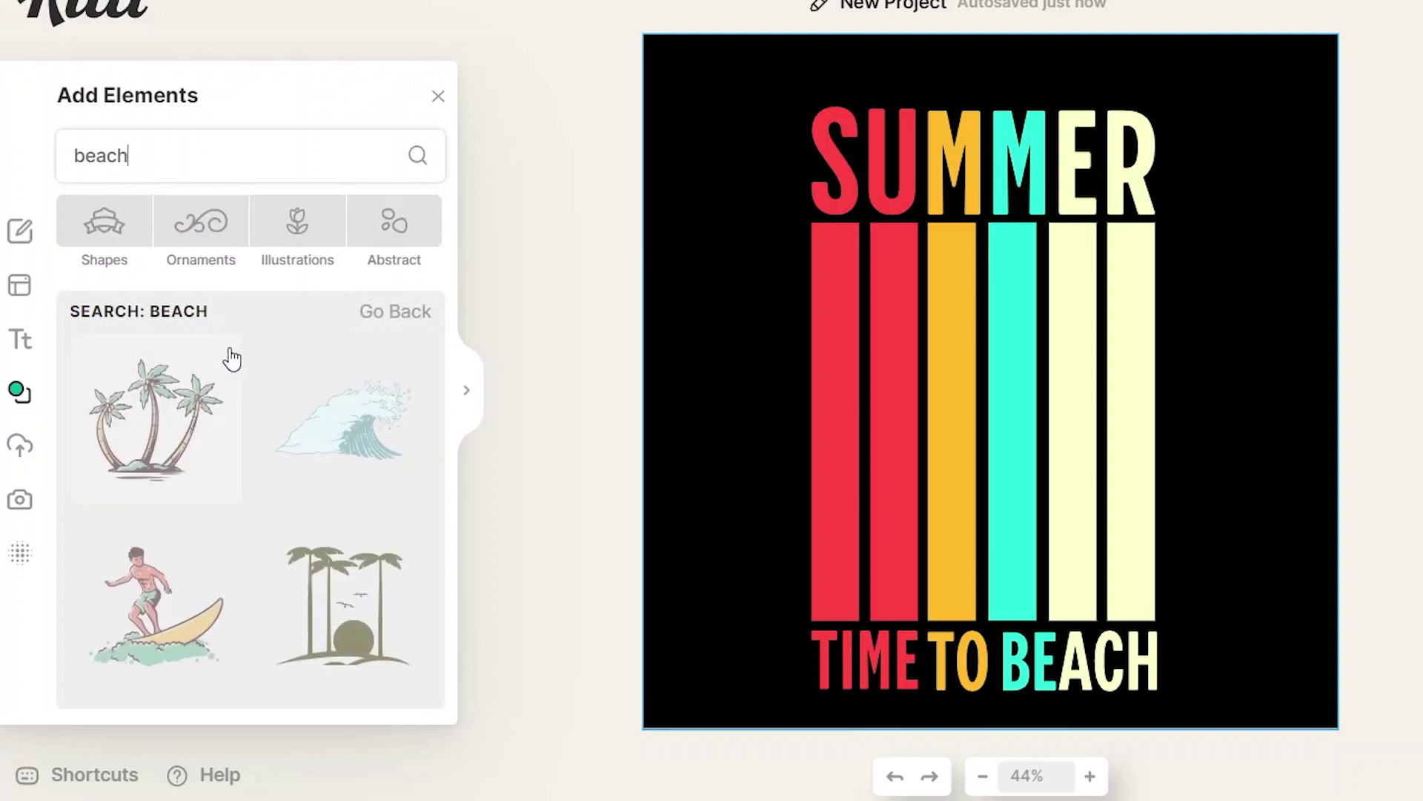
Insert a curved black palm silhouette, enlarge and tilt it, and place it over the red and amber bars
{"action": "scroll", "coordinate": [232, 507], "scroll_direction": "down", "scroll_amount": 3}
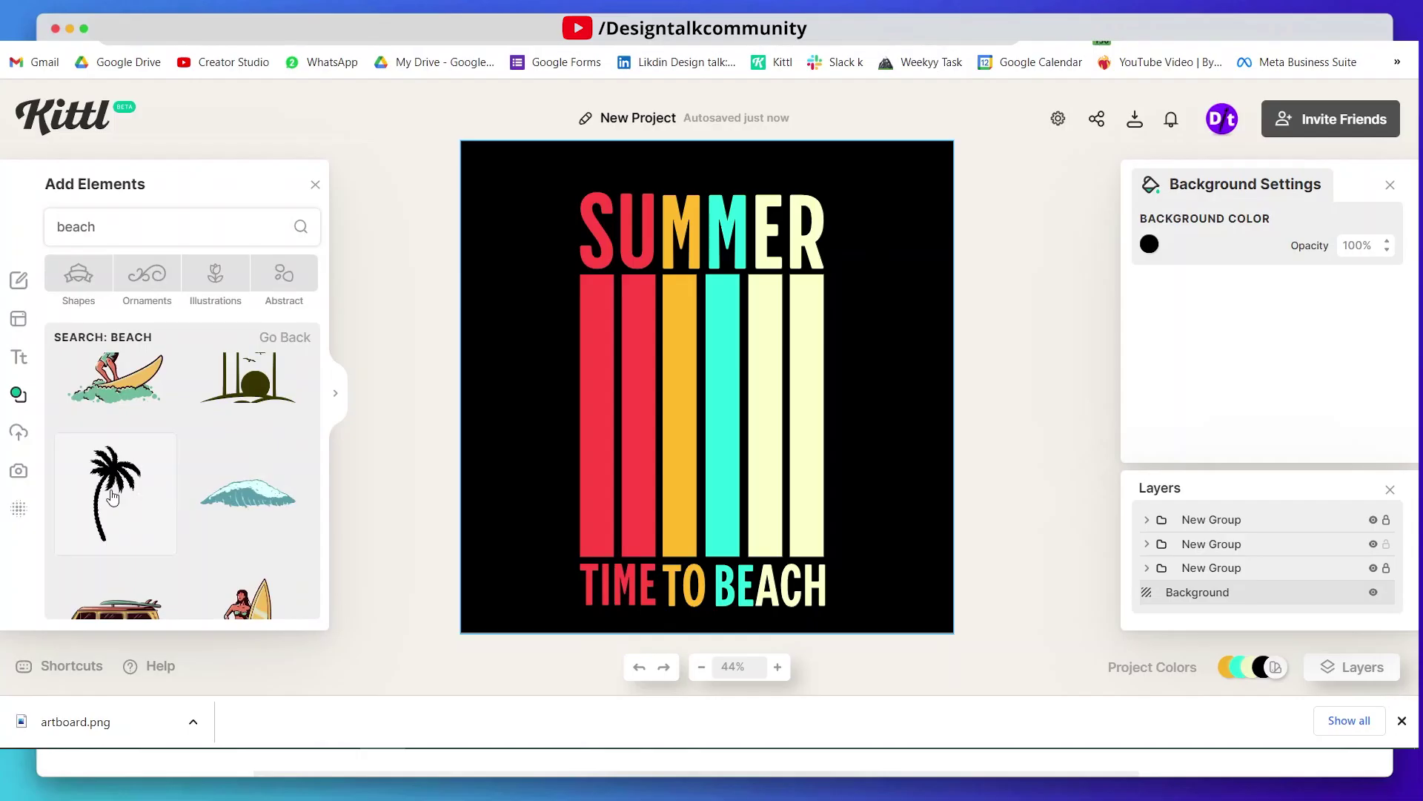
{"action": "left_click", "coordinate": [115, 493]}
{"action": "mouse_move", "coordinate": [706, 496]}
{"action": "left_mouse_down"}
{"action": "mouse_move", "coordinate": [739, 486]}
{"action": "mouse_move", "coordinate": [691, 483]}
{"action": "left_mouse_up"}
{"action": "left_click_drag", "start_coordinate": [774, 451], "coordinate": [815, 575]}
{"action": "left_click_drag", "start_coordinate": [631, 453], "coordinate": [590, 423]}
{"action": "left_click_drag", "start_coordinate": [623, 596], "coordinate": [634, 543]}
{"action": "left_click_drag", "start_coordinate": [635, 354], "coordinate": [624, 396]}
{"action": "left_click_drag", "start_coordinate": [671, 299], "coordinate": [683, 269]}
{"action": "left_click_drag", "start_coordinate": [662, 330], "coordinate": [662, 331]}
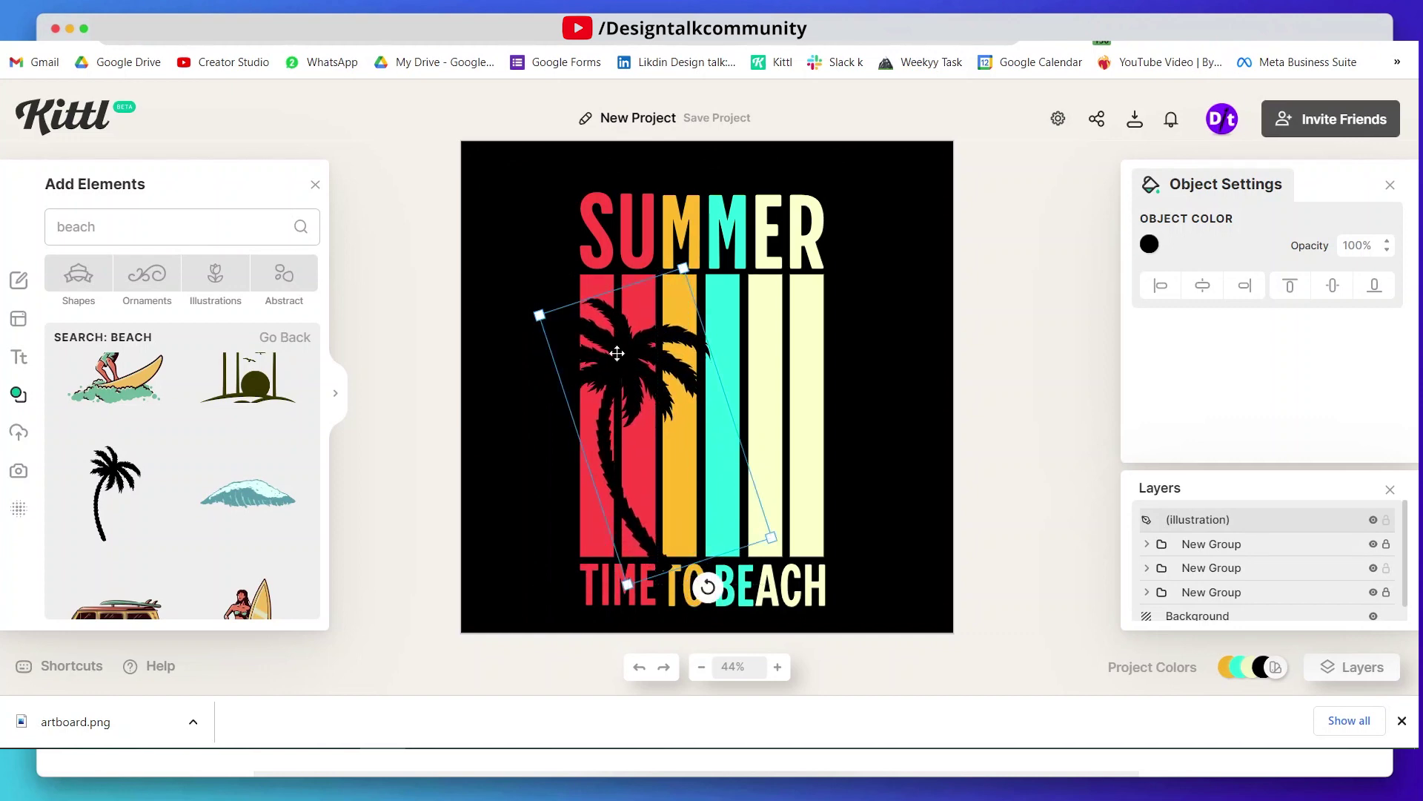
Add a second black palm silhouette with an S-curved trunk, enlarged over the two pale yellow bars
{"action": "scroll", "coordinate": [156, 497], "scroll_direction": "down", "scroll_amount": 5}
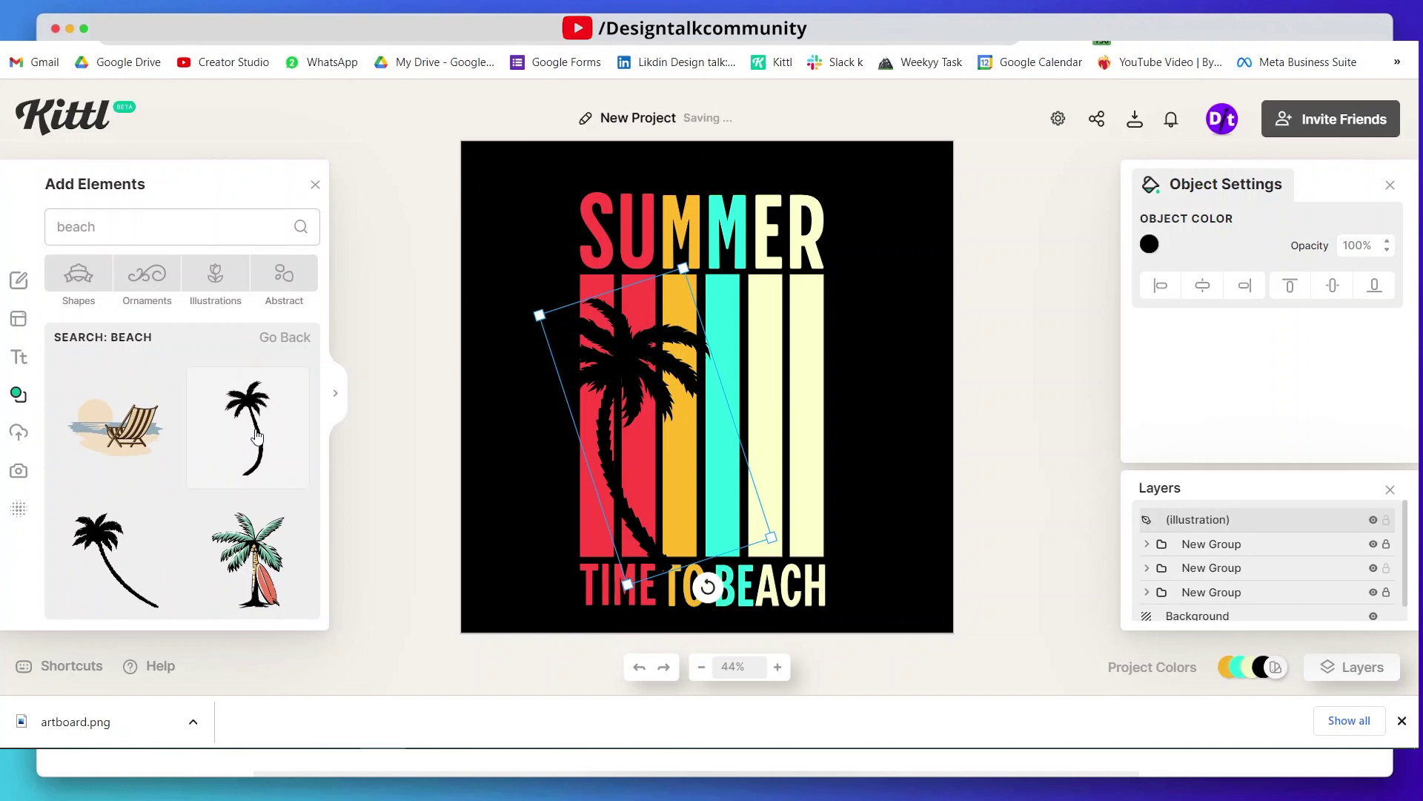
{"action": "left_click", "coordinate": [300, 426]}
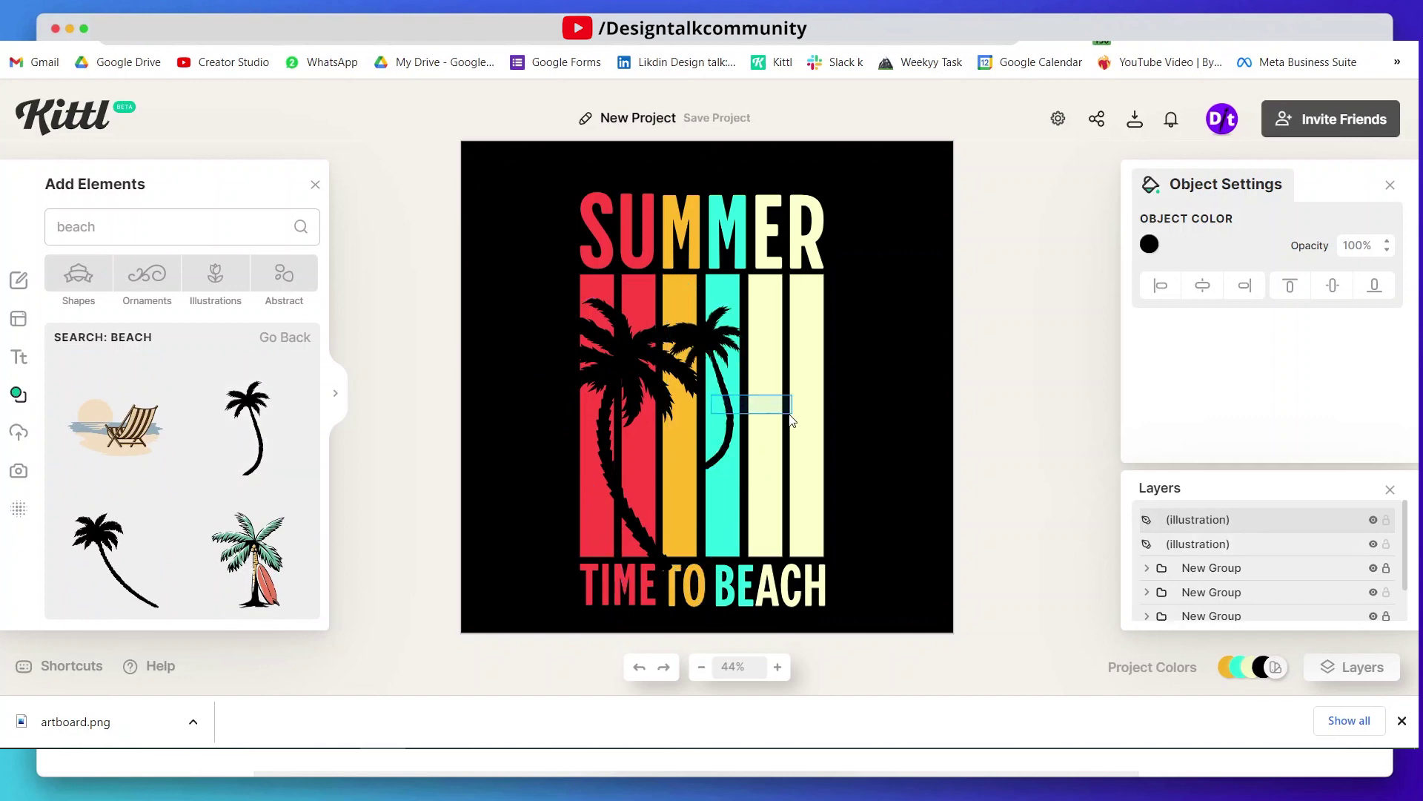
{"action": "left_click_drag", "start_coordinate": [723, 332], "coordinate": [814, 319]}
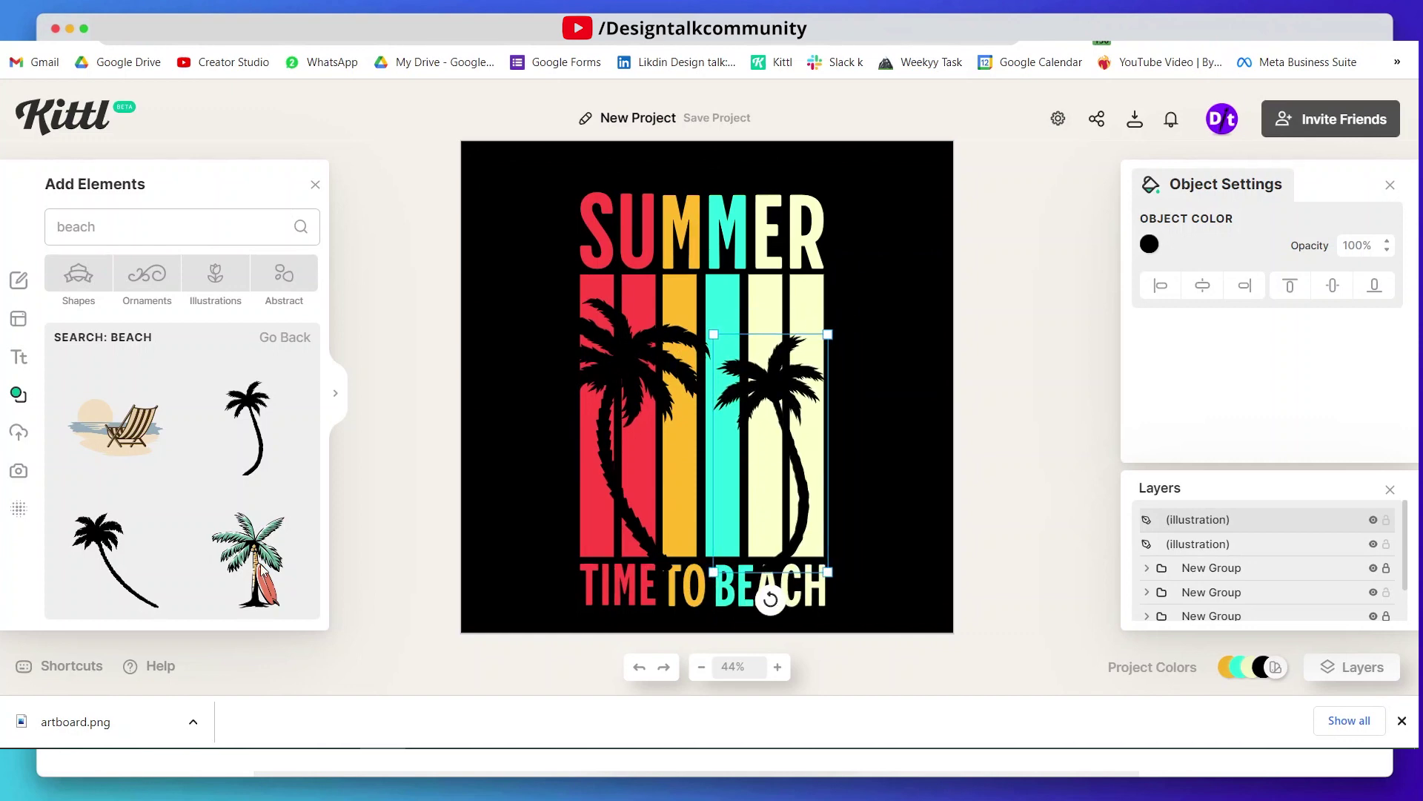
Insert the slanted black palm silhouette, rotate it upright, shrink it, and place it over the amber bar between the other palms
{"action": "scroll", "coordinate": [124, 512], "scroll_direction": "down", "scroll_amount": 3}
{"action": "scroll", "coordinate": [122, 456], "scroll_direction": "up", "scroll_amount": 1}
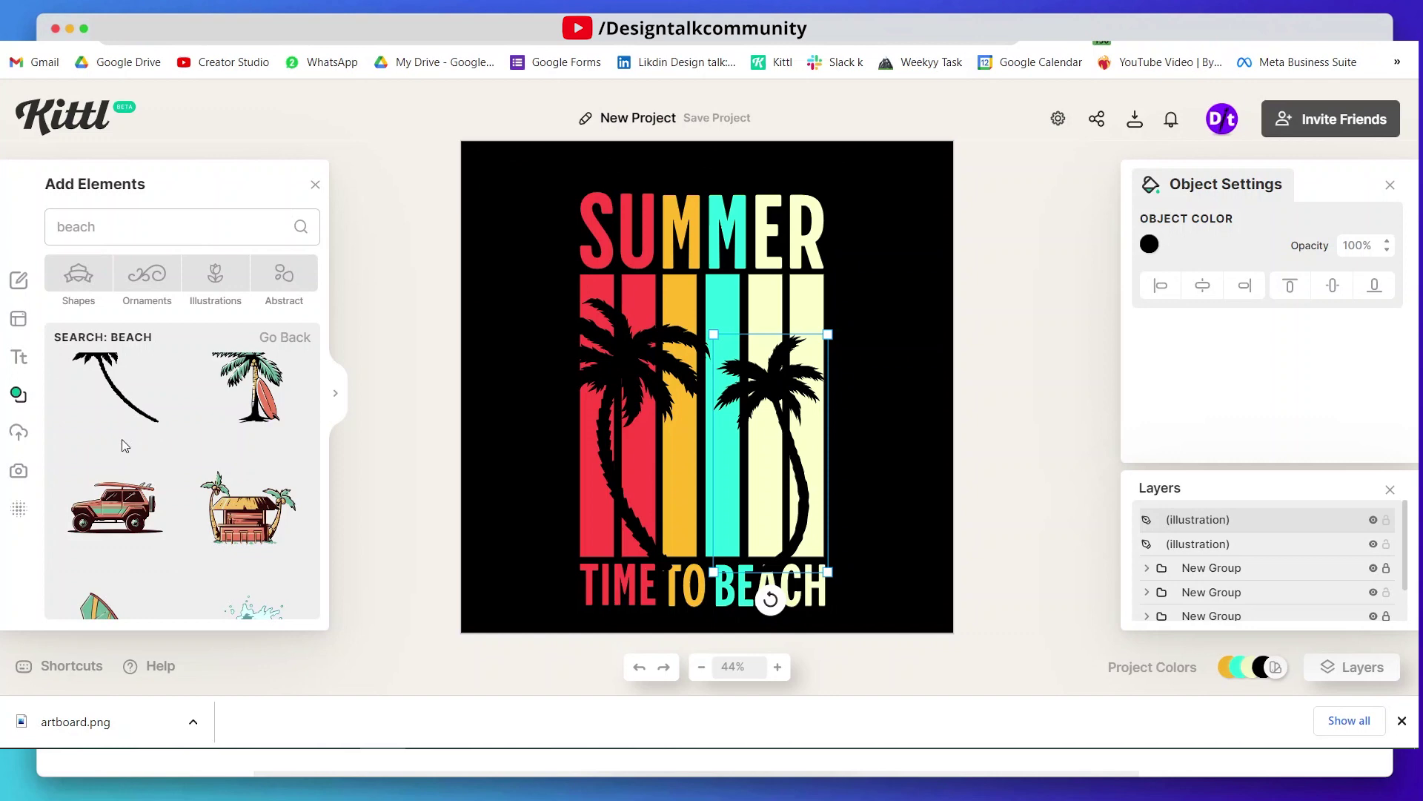
{"action": "left_click", "coordinate": [129, 426]}
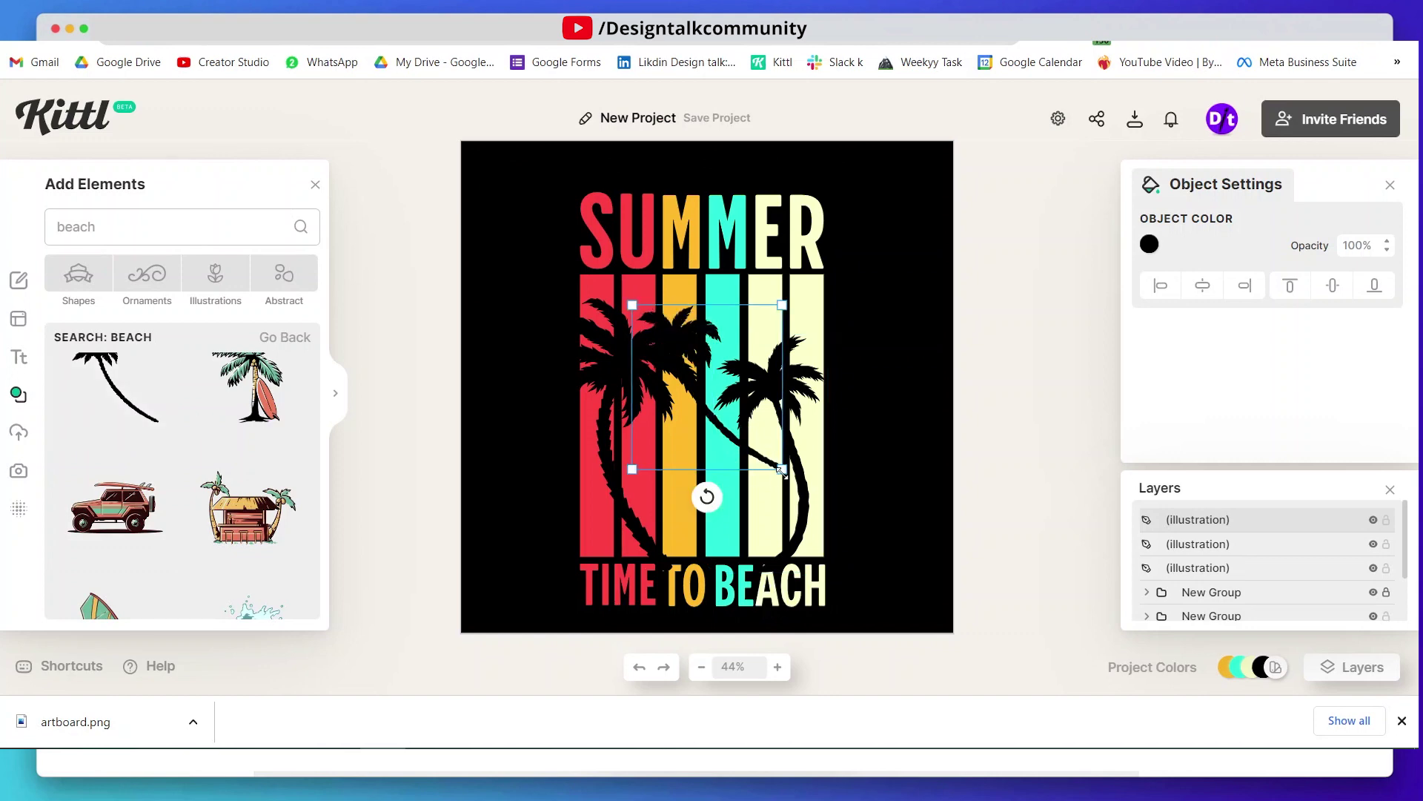
{"action": "left_click_drag", "start_coordinate": [707, 496], "coordinate": [628, 464]}
{"action": "left_click_drag", "start_coordinate": [711, 277], "coordinate": [708, 354]}
{"action": "mouse_move", "coordinate": [715, 410]}
{"action": "left_mouse_down"}
{"action": "mouse_move", "coordinate": [709, 495]}
{"action": "mouse_move", "coordinate": [681, 456]}
{"action": "mouse_move", "coordinate": [688, 416]}
{"action": "left_mouse_up"}
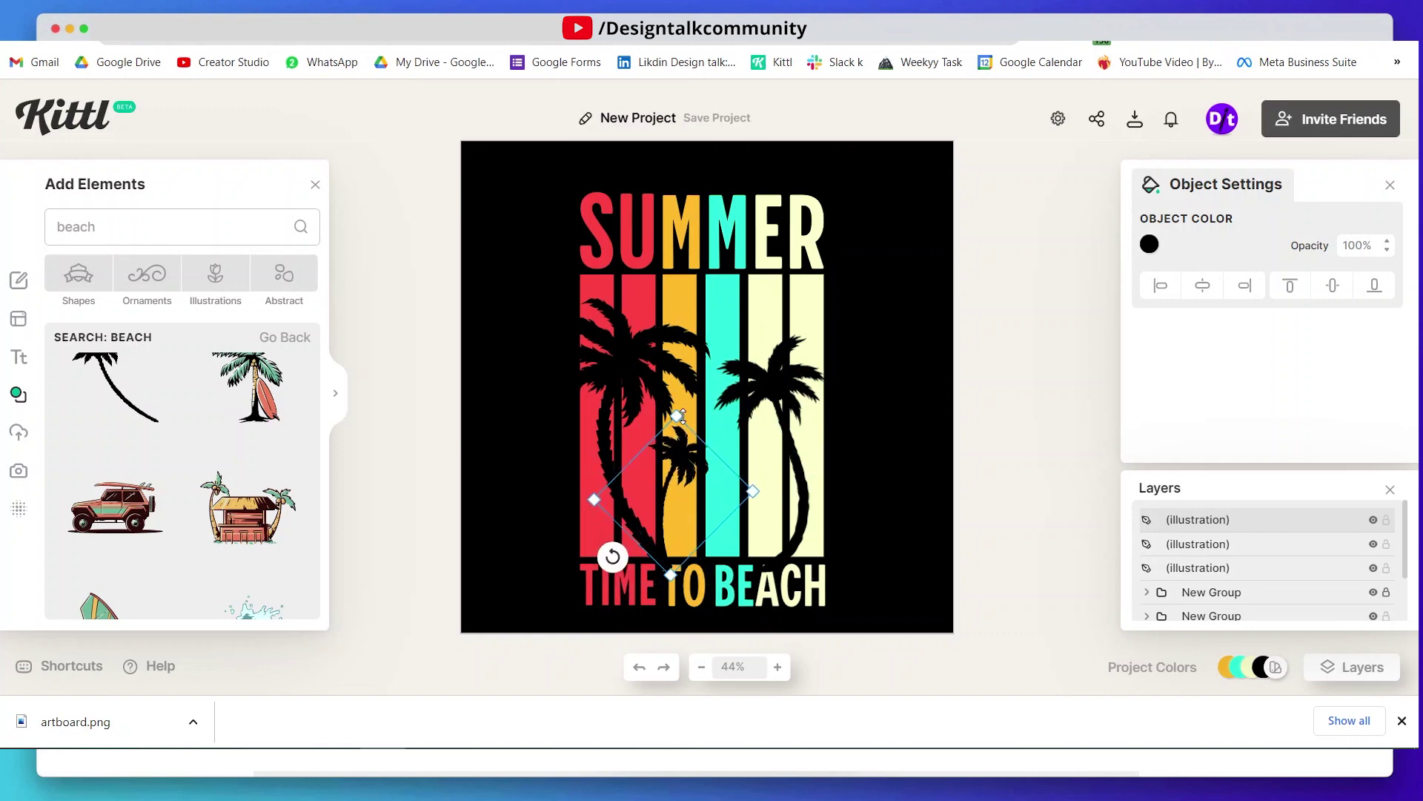
{"action": "left_click_drag", "start_coordinate": [673, 495], "coordinate": [672, 490]}
{"action": "left_click", "coordinate": [852, 475]}
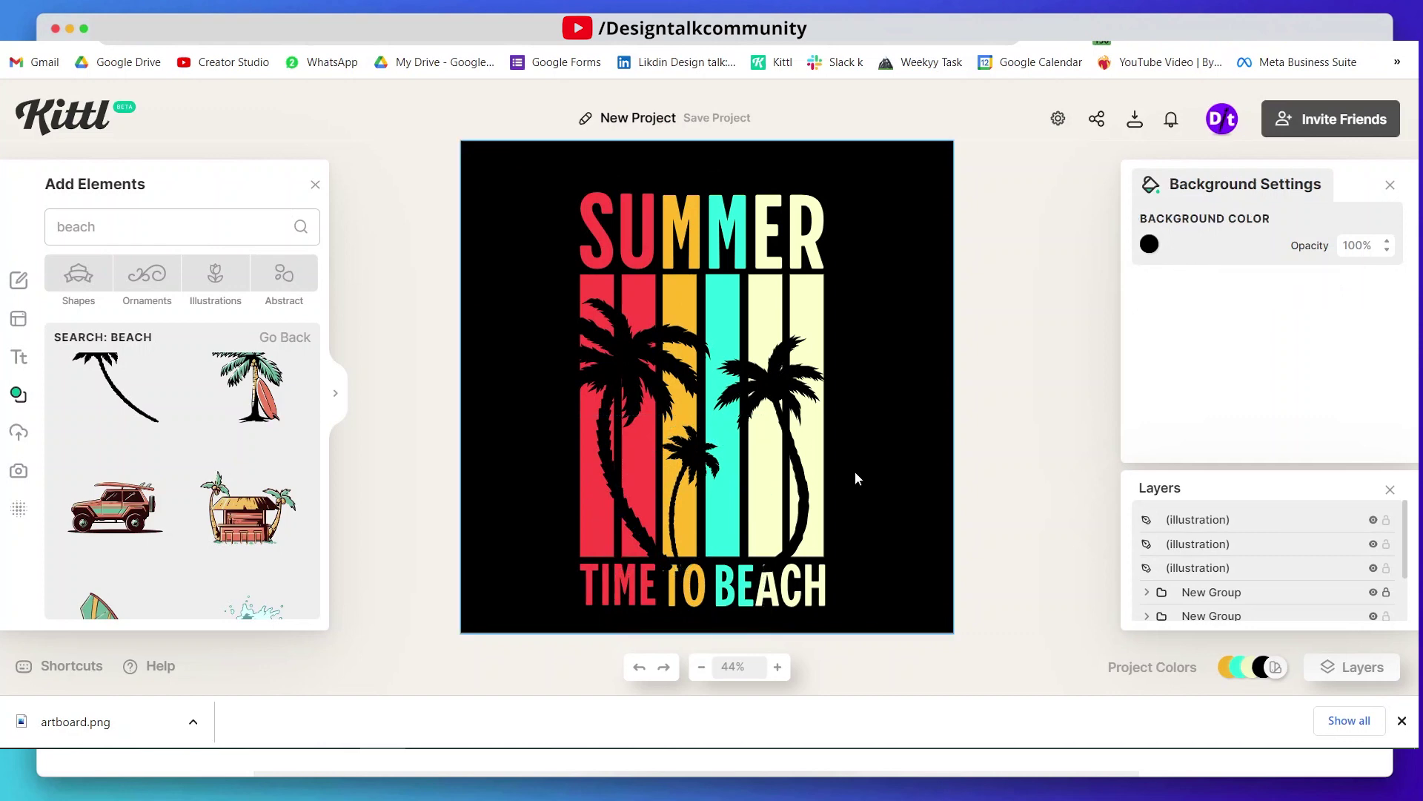
Bring the TIME TO BEACH text group to the front, above the palm silhouettes
{"action": "left_click", "coordinate": [764, 569]}
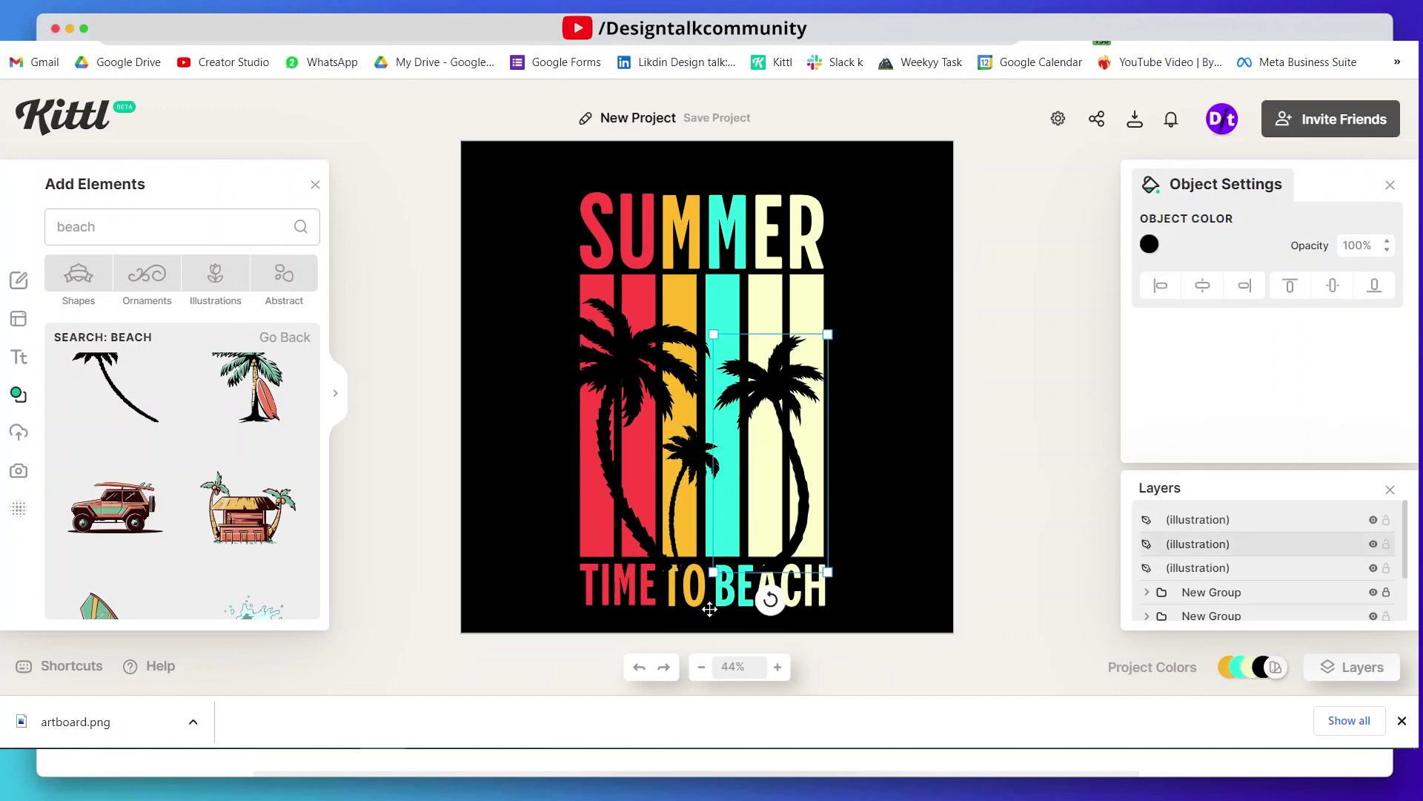
{"action": "left_click", "coordinate": [686, 595]}
{"action": "right_click", "coordinate": [688, 601]}
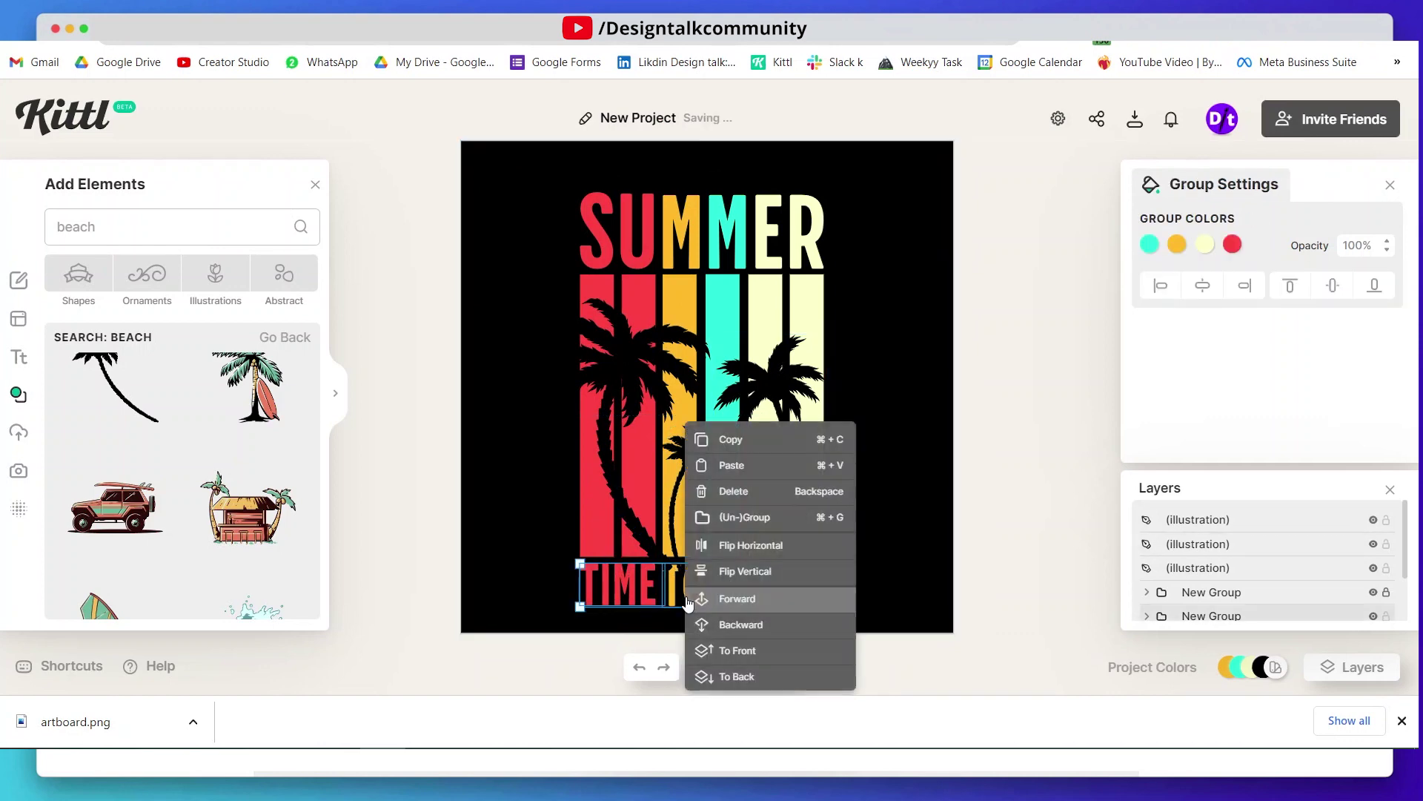
{"action": "left_click", "coordinate": [737, 651]}
{"action": "left_click", "coordinate": [892, 555]}
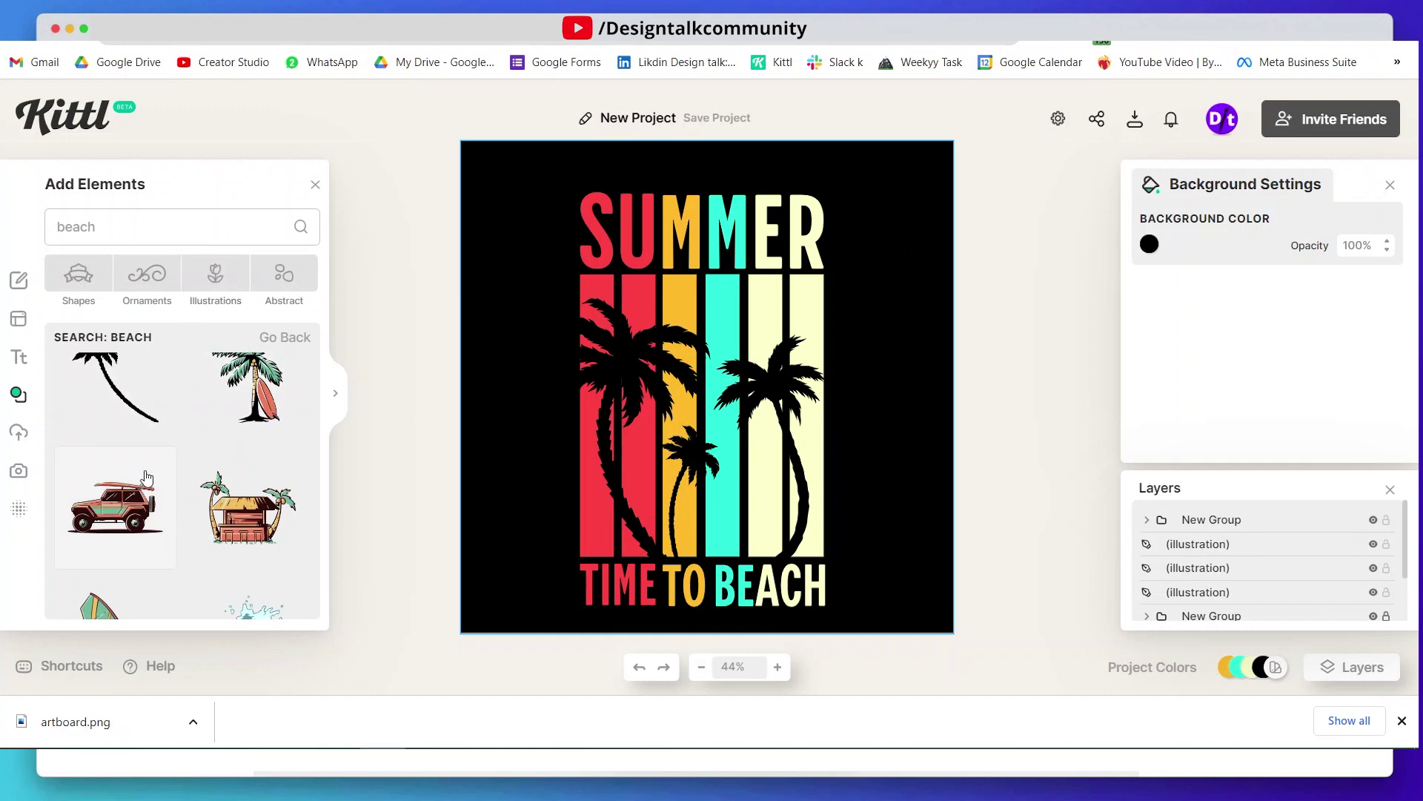
Insert the illustration of a man carrying a surfboard, shrink it, and place it at the foot of the pale yellow bars
{"action": "scroll", "coordinate": [146, 478], "scroll_direction": "down", "scroll_amount": 10}
{"action": "scroll", "coordinate": [234, 471], "scroll_direction": "down", "scroll_amount": 5}
{"action": "scroll", "coordinate": [197, 482], "scroll_direction": "down", "scroll_amount": 8}
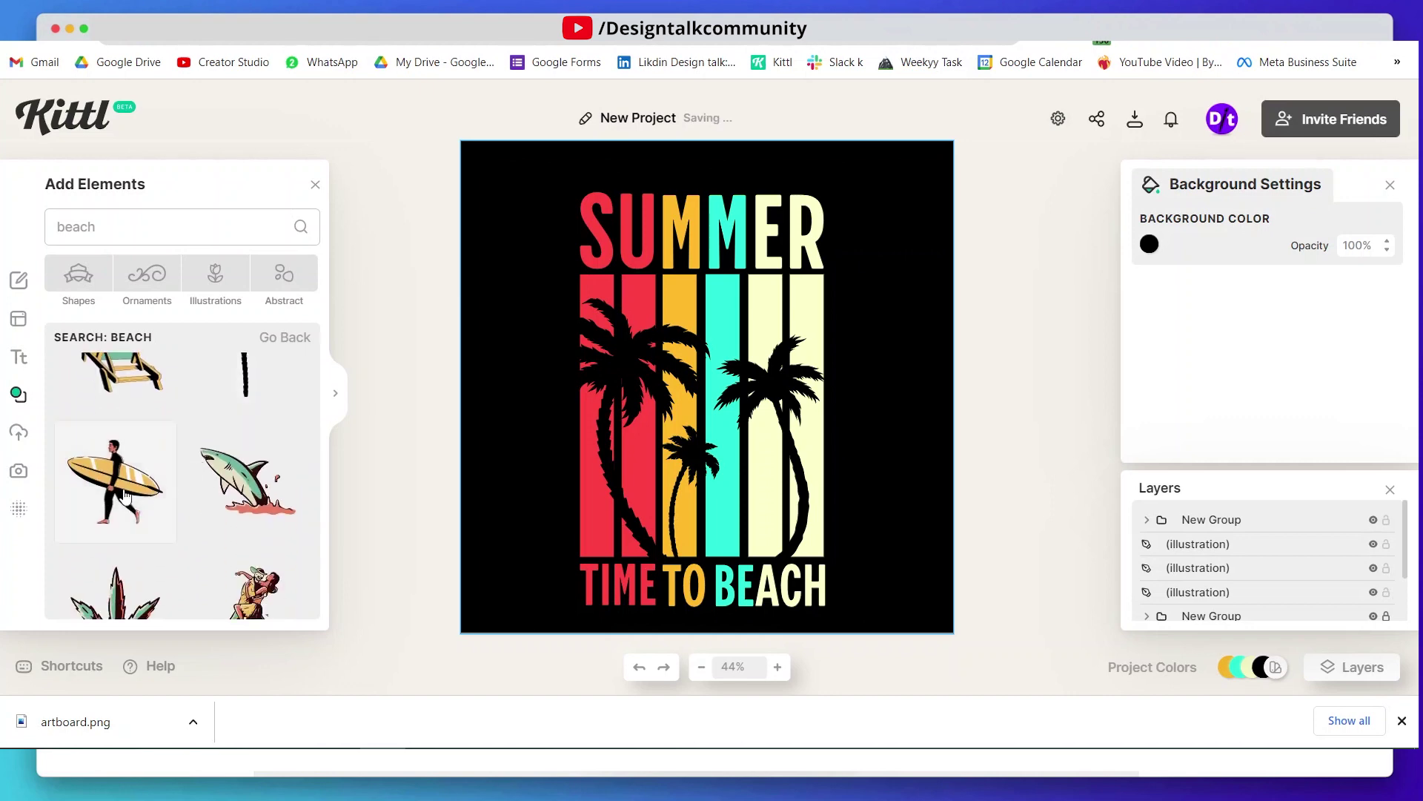
{"action": "left_click", "coordinate": [139, 488]}
{"action": "left_click_drag", "start_coordinate": [675, 412], "coordinate": [744, 508]}
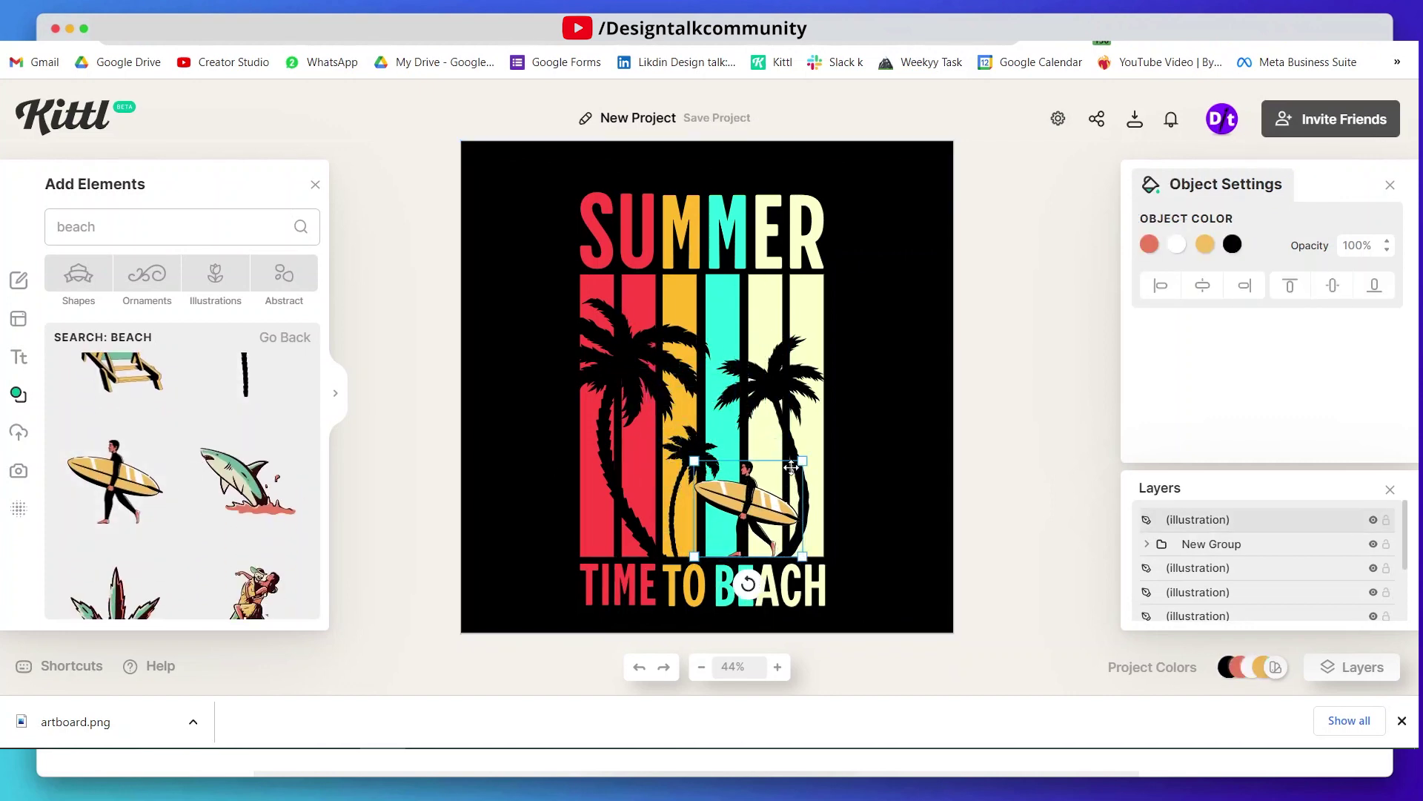
{"action": "left_click_drag", "start_coordinate": [800, 459], "coordinate": [787, 496]}
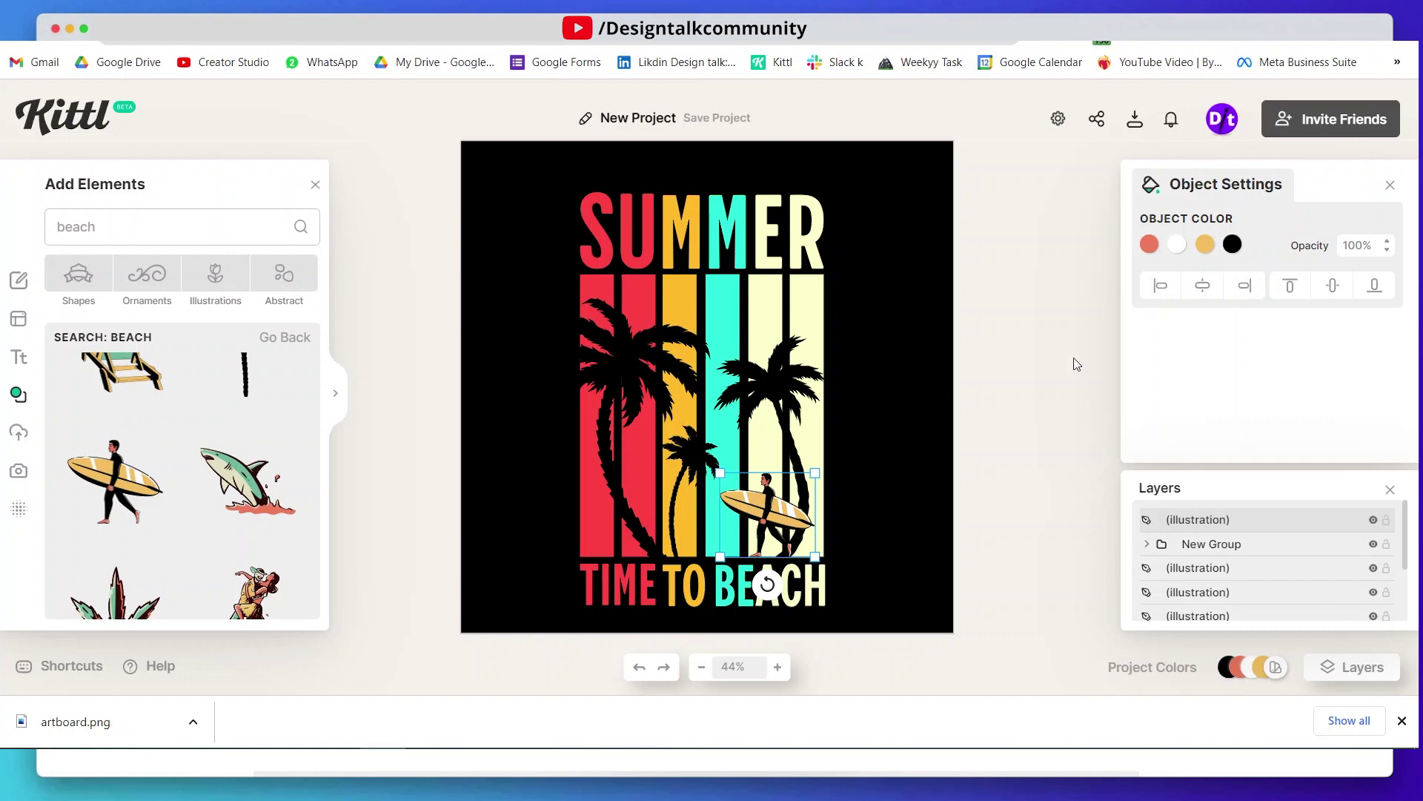
Recolor the surfboard from yellow to the design's turquoise
{"action": "left_click", "coordinate": [1205, 244]}
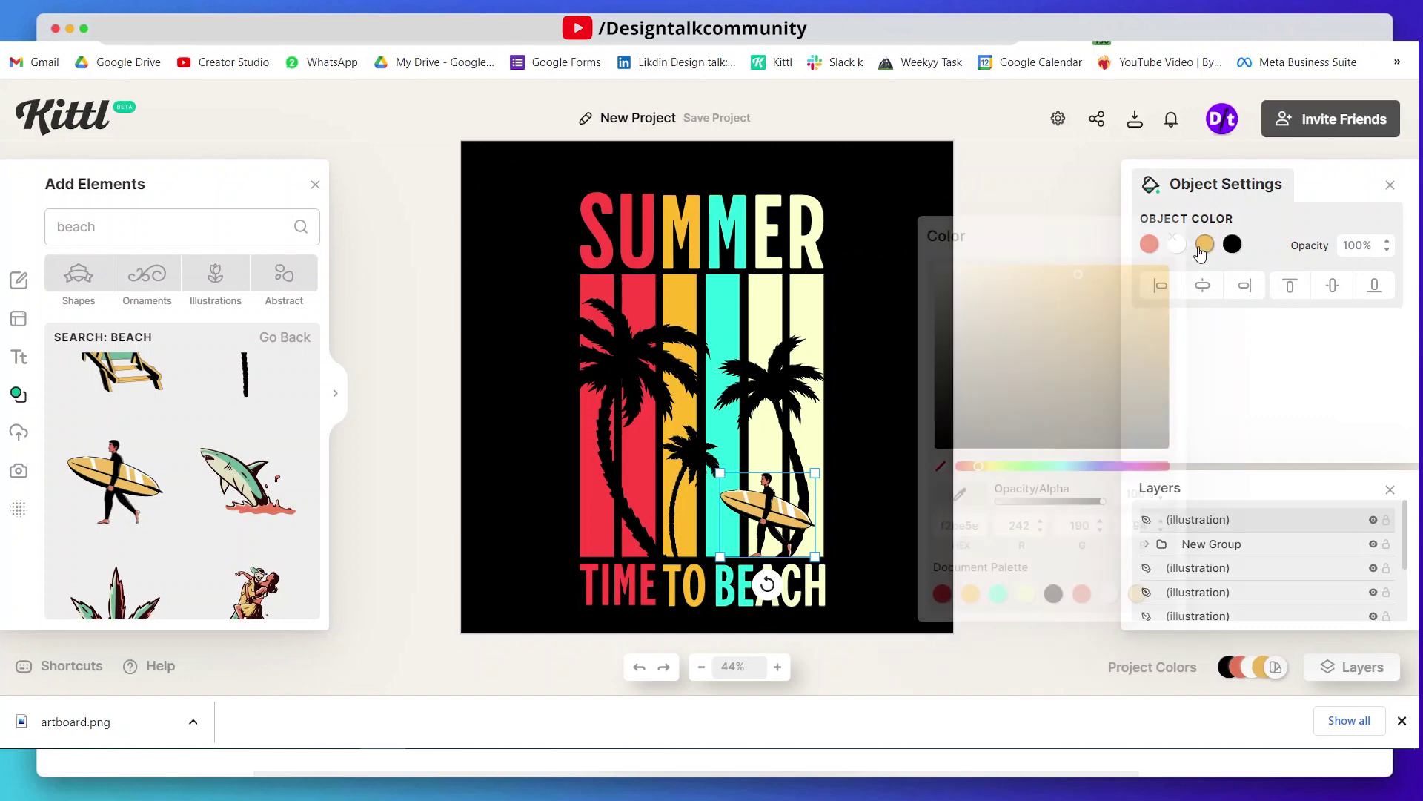
{"action": "left_click", "coordinate": [998, 593]}
{"action": "left_click", "coordinate": [851, 446]}
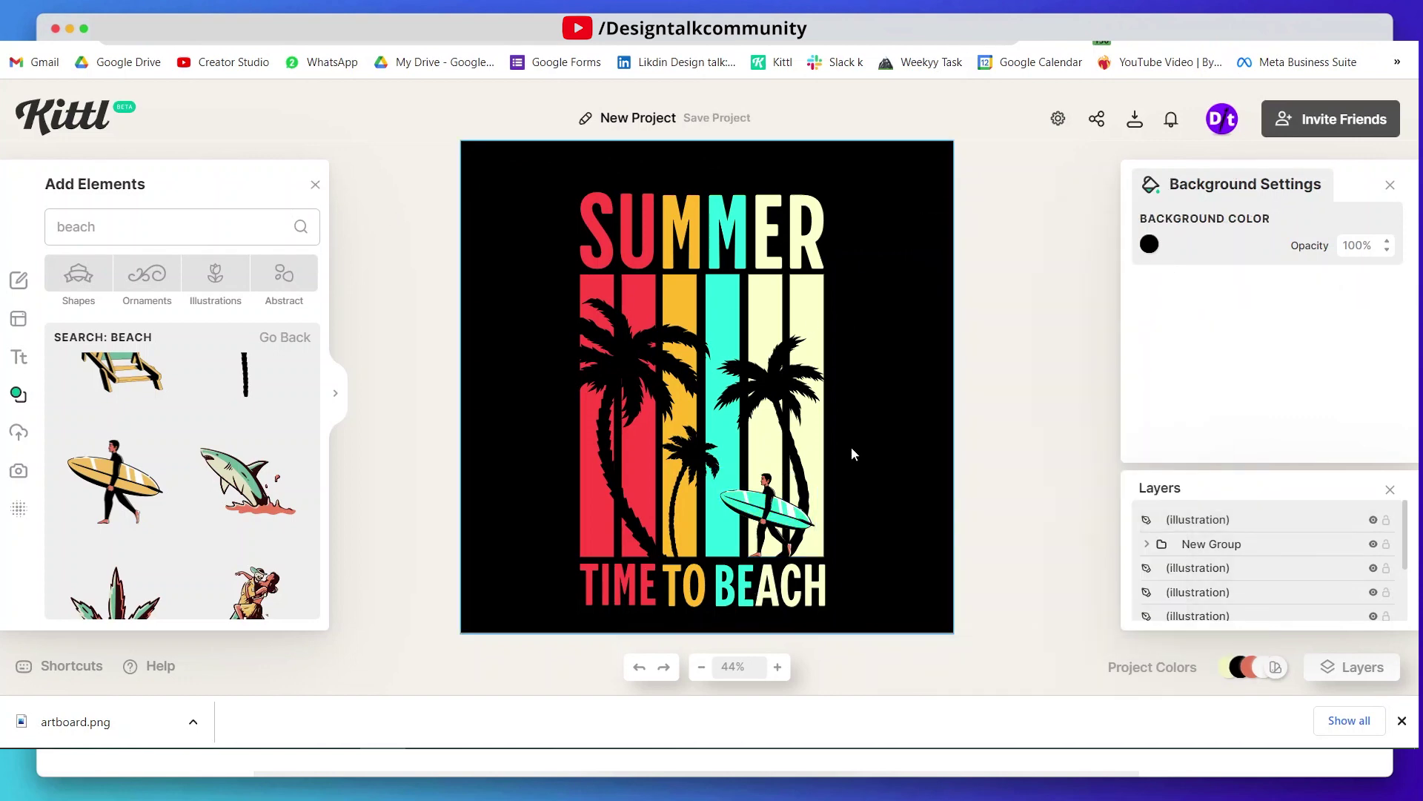
Search the element library for bird, insert the dark flying bird silhouette, and group small copies over the upper turquoise bar
{"action": "left_click_drag", "start_coordinate": [143, 243], "coordinate": [60, 229]}
{"action": "type", "text": "bird"}
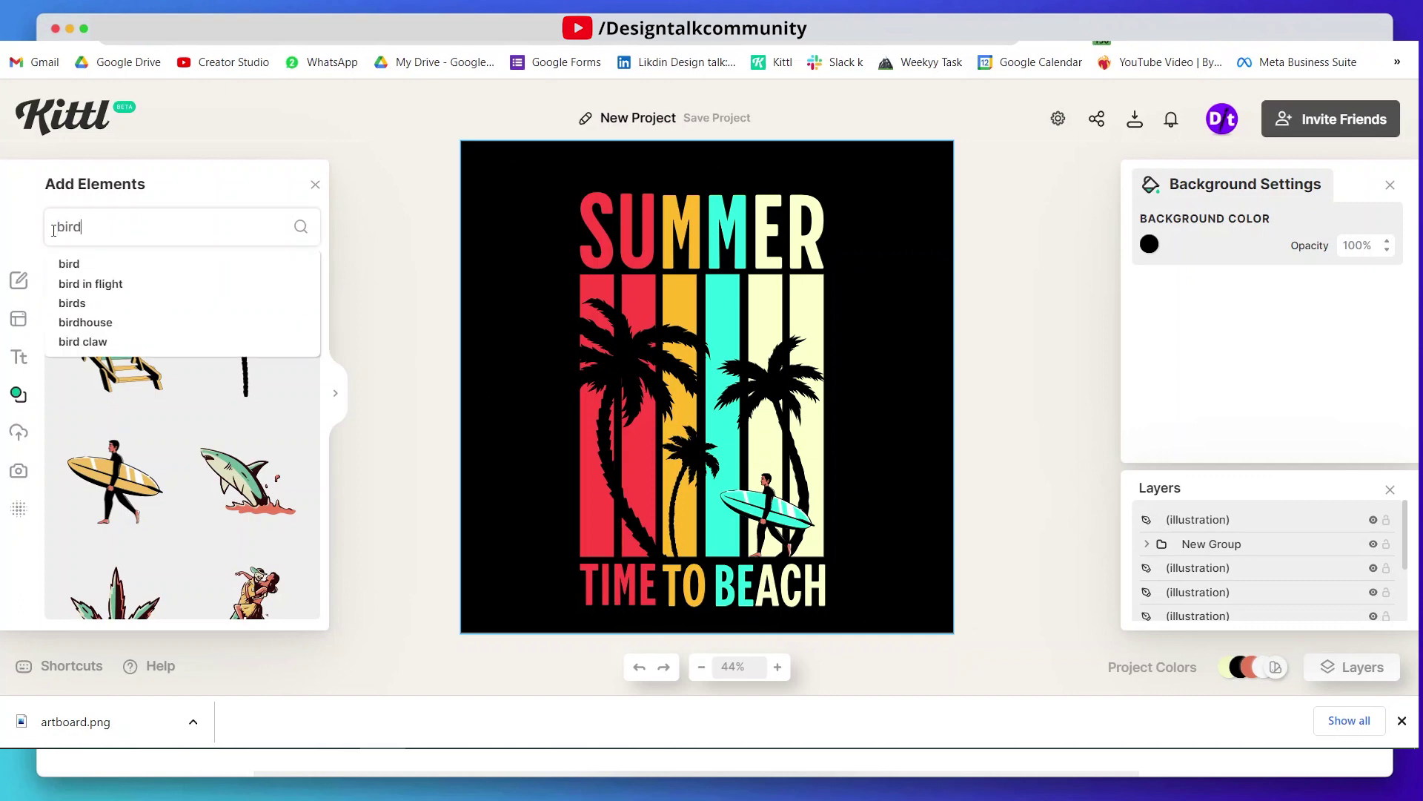
{"action": "key", "text": "Return"}
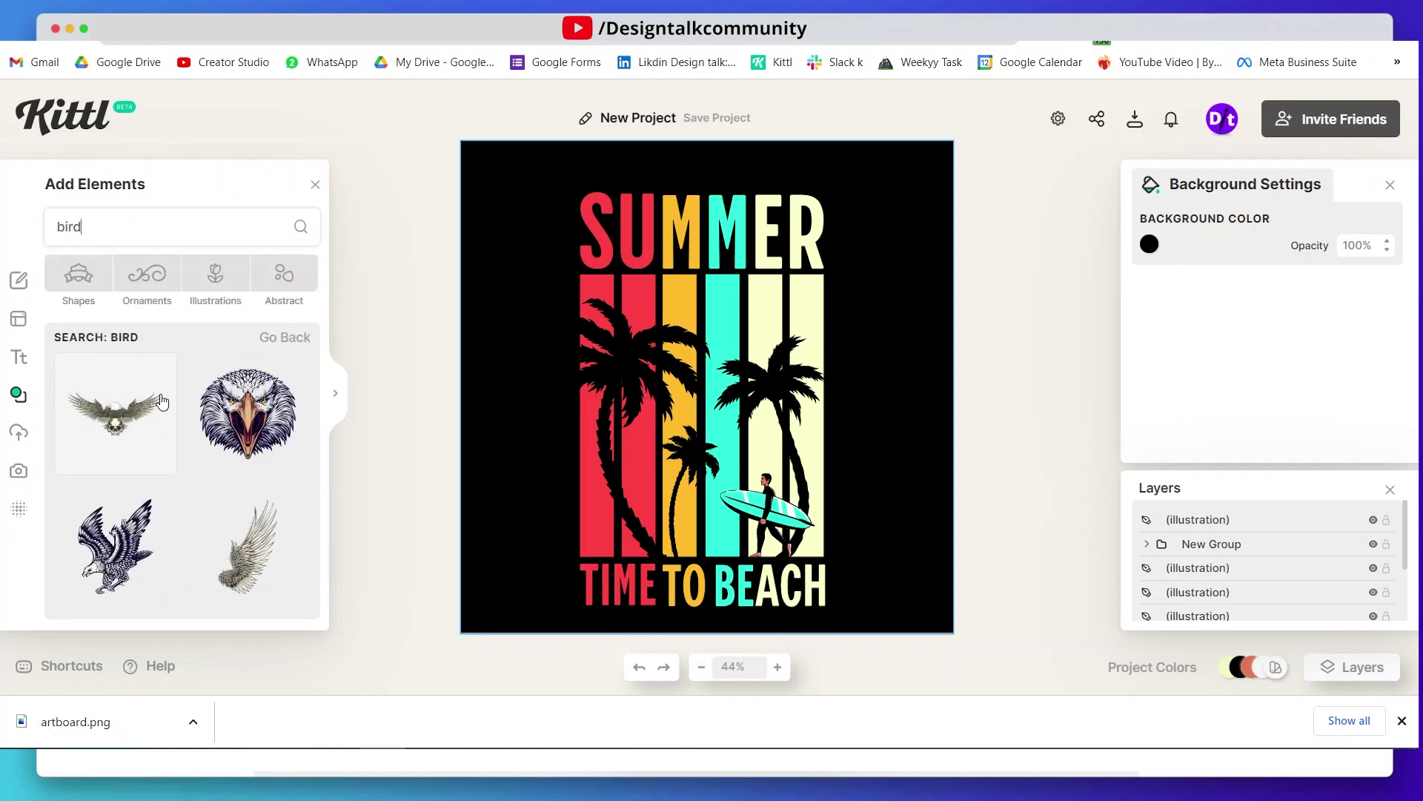
{"action": "scroll", "coordinate": [162, 401], "scroll_direction": "down", "scroll_amount": 10}
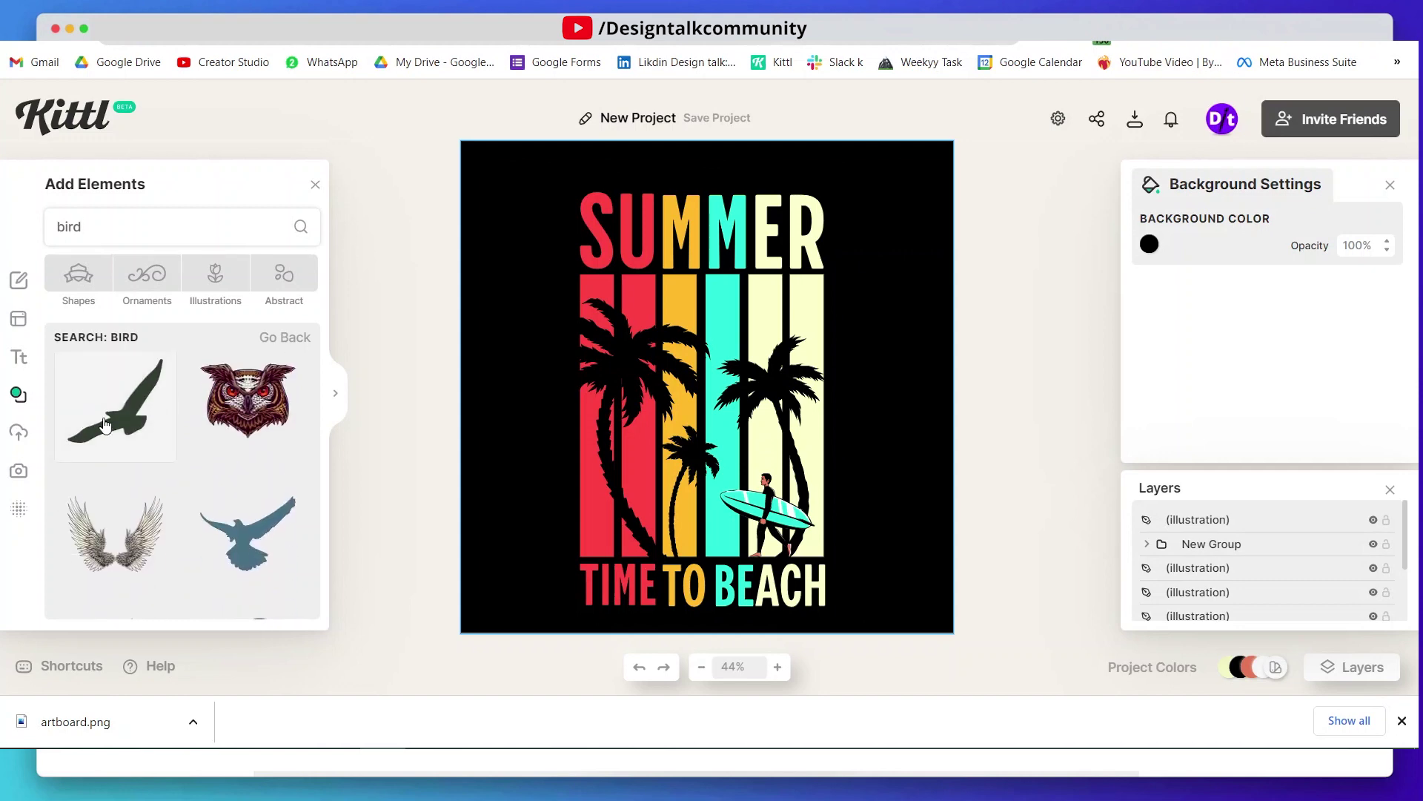
{"action": "left_click", "coordinate": [105, 424]}
{"action": "left_click_drag", "start_coordinate": [791, 312], "coordinate": [704, 285]}
{"action": "left_click", "coordinate": [740, 371]}
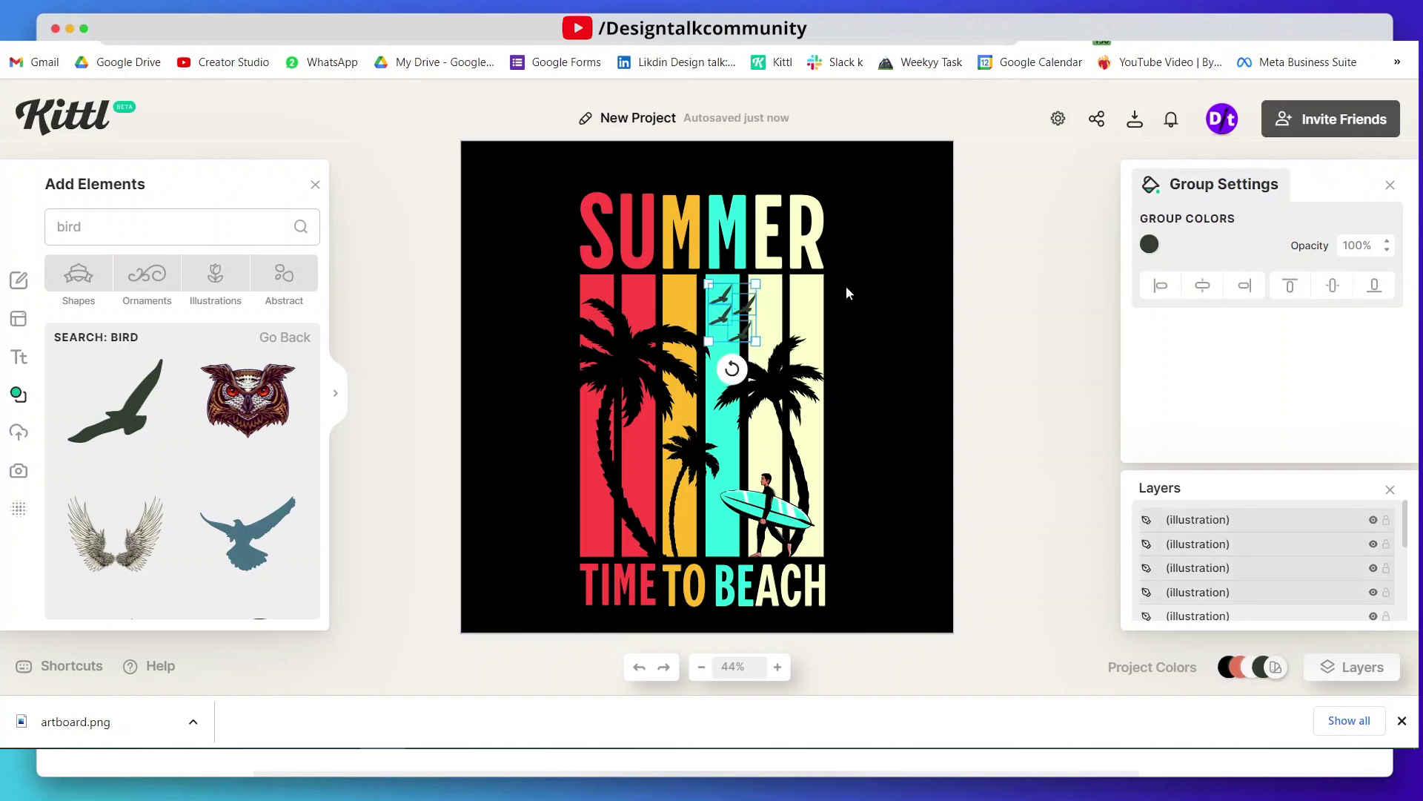
Color the birds black and move the flock to the upper second red bar, leaving a single bird above the surfer
{"action": "left_click", "coordinate": [1148, 245]}
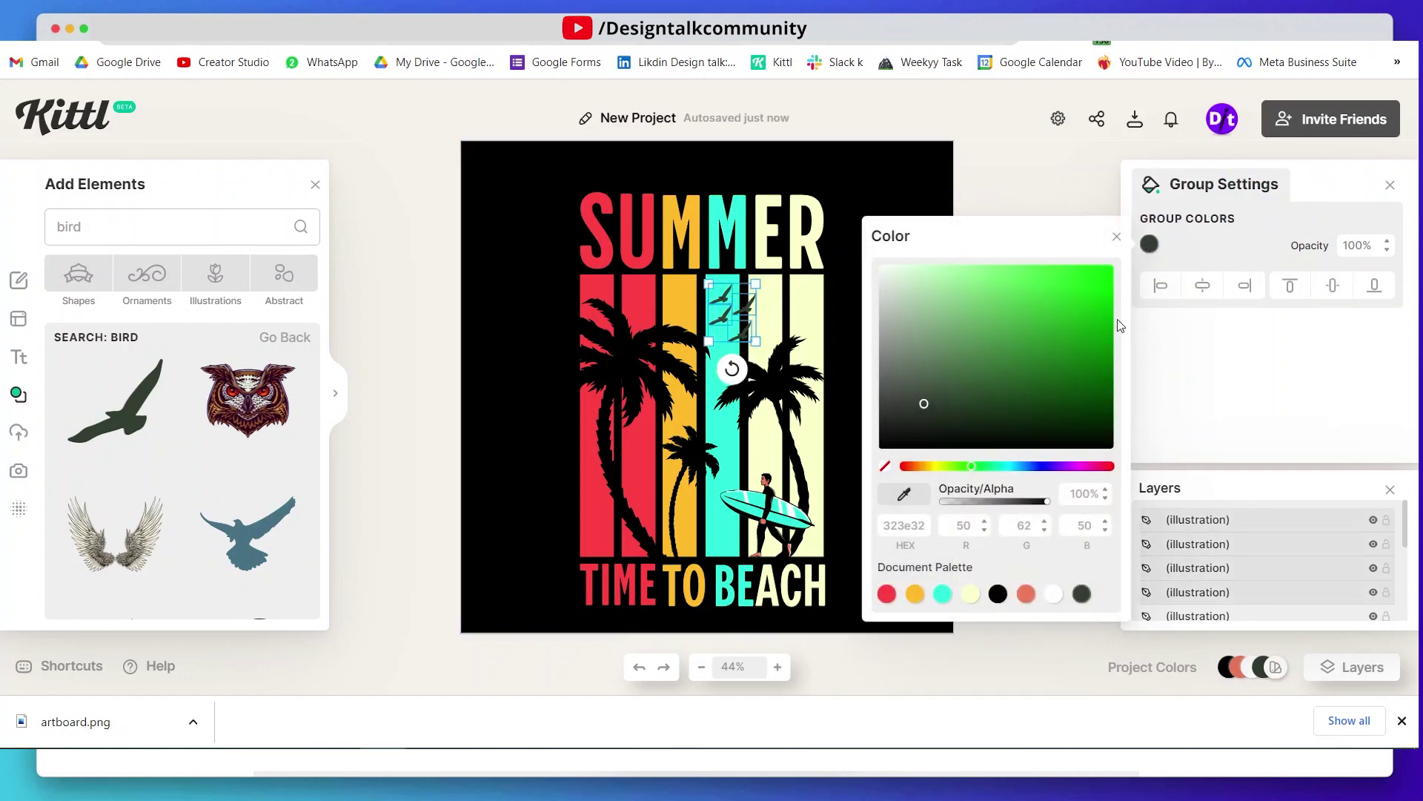
{"action": "left_click", "coordinate": [998, 593]}
{"action": "left_click_drag", "start_coordinate": [755, 341], "coordinate": [768, 436]}
{"action": "left_click", "coordinate": [639, 306]}
{"action": "left_click", "coordinate": [640, 310]}
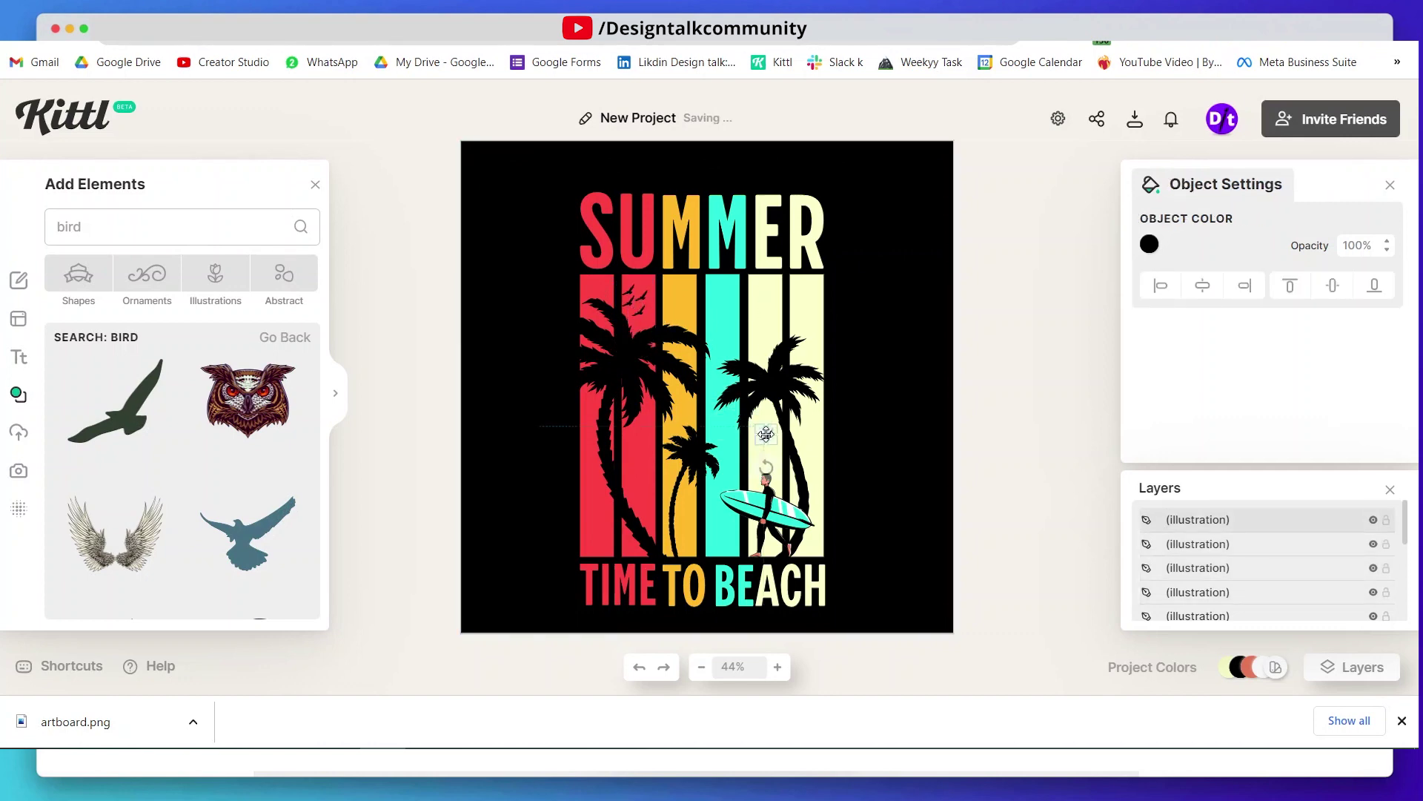
Flip the bird above the surfer horizontally and place copies of it beside it and over the second red and amber bars
{"action": "right_click", "coordinate": [768, 432]}
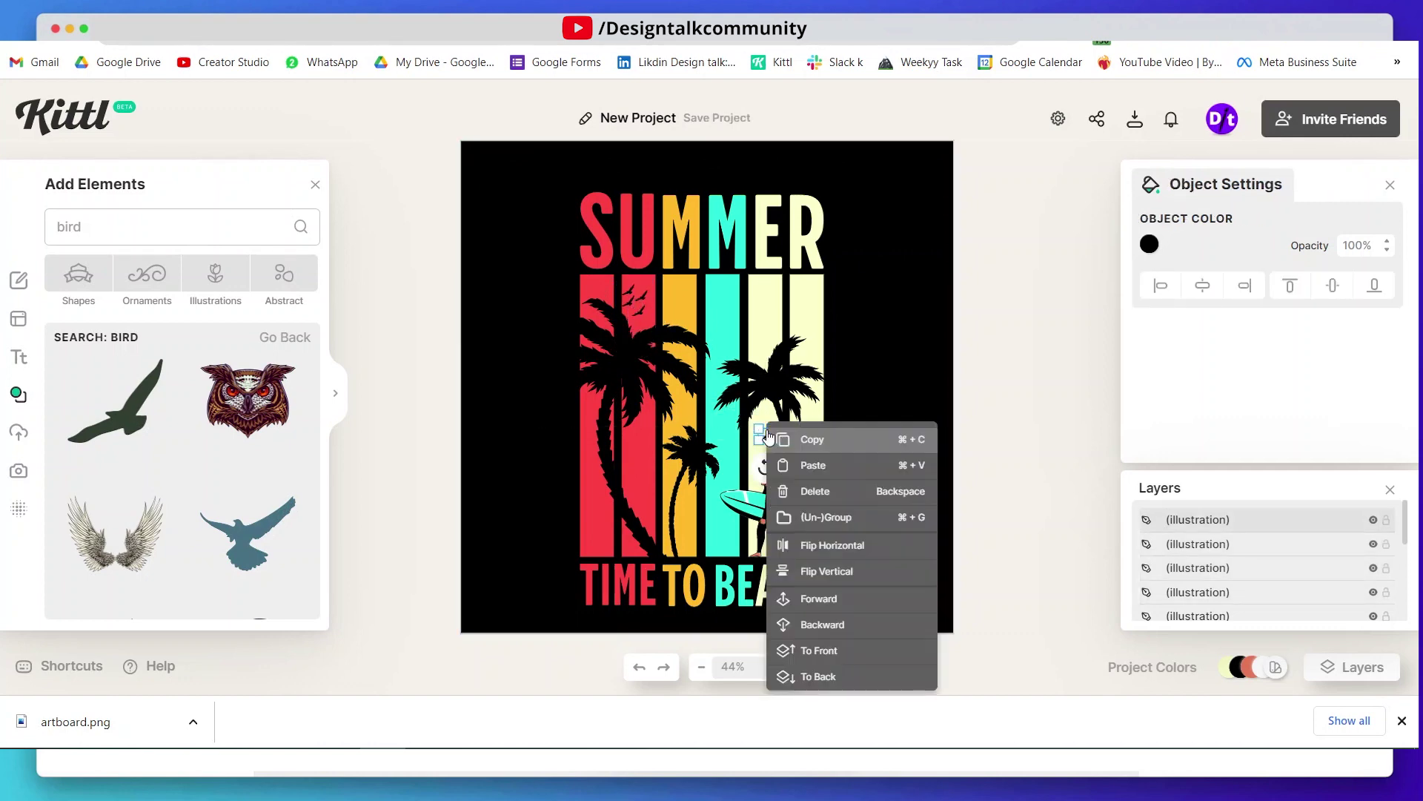
{"action": "left_click", "coordinate": [831, 547]}
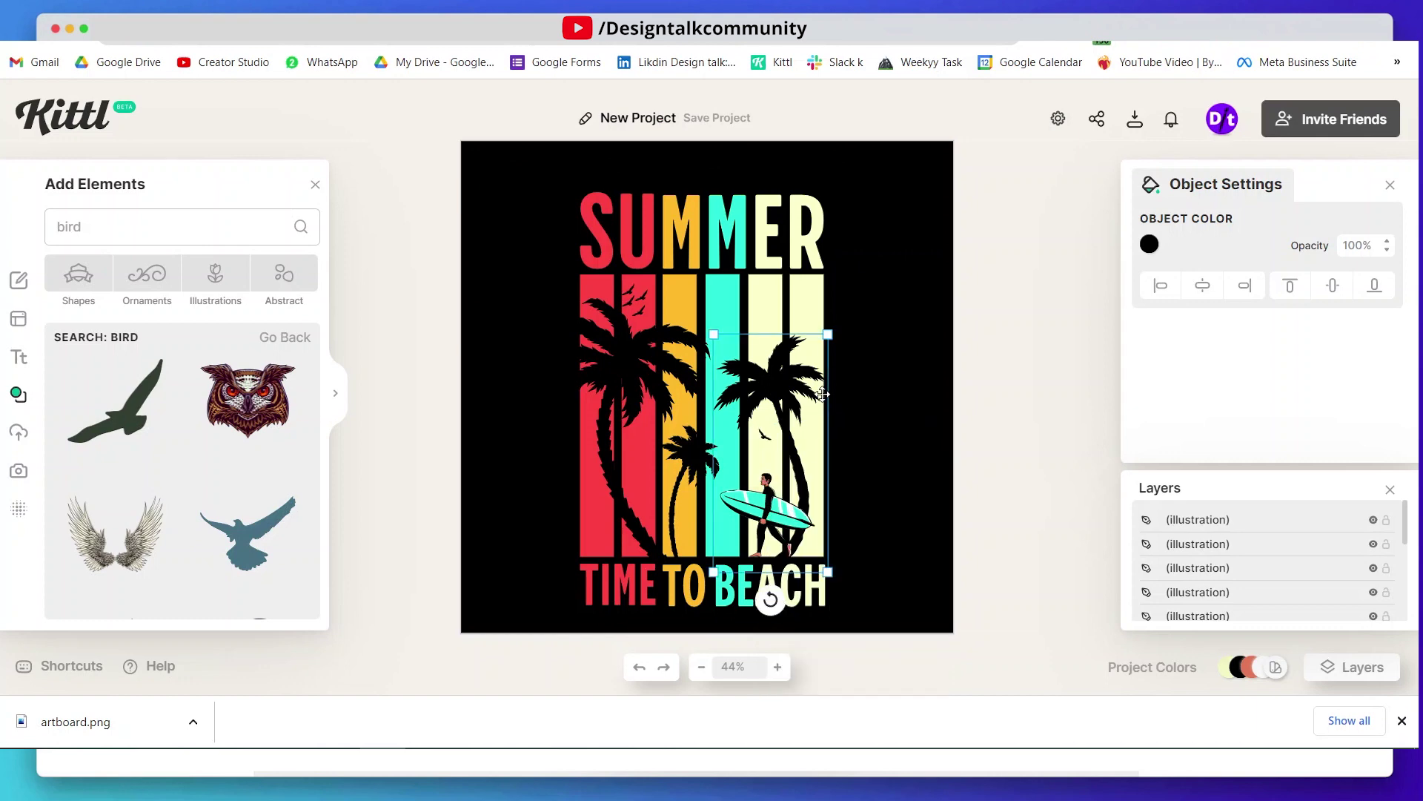
{"action": "mouse_move", "coordinate": [767, 435]}
{"action": "left_mouse_down"}
{"action": "mouse_move", "coordinate": [745, 500]}
{"action": "mouse_move", "coordinate": [764, 425]}
{"action": "mouse_move", "coordinate": [758, 443]}
{"action": "left_mouse_up"}
{"action": "left_click_drag", "start_coordinate": [765, 428], "coordinate": [686, 493]}
{"action": "left_click", "coordinate": [800, 270]}
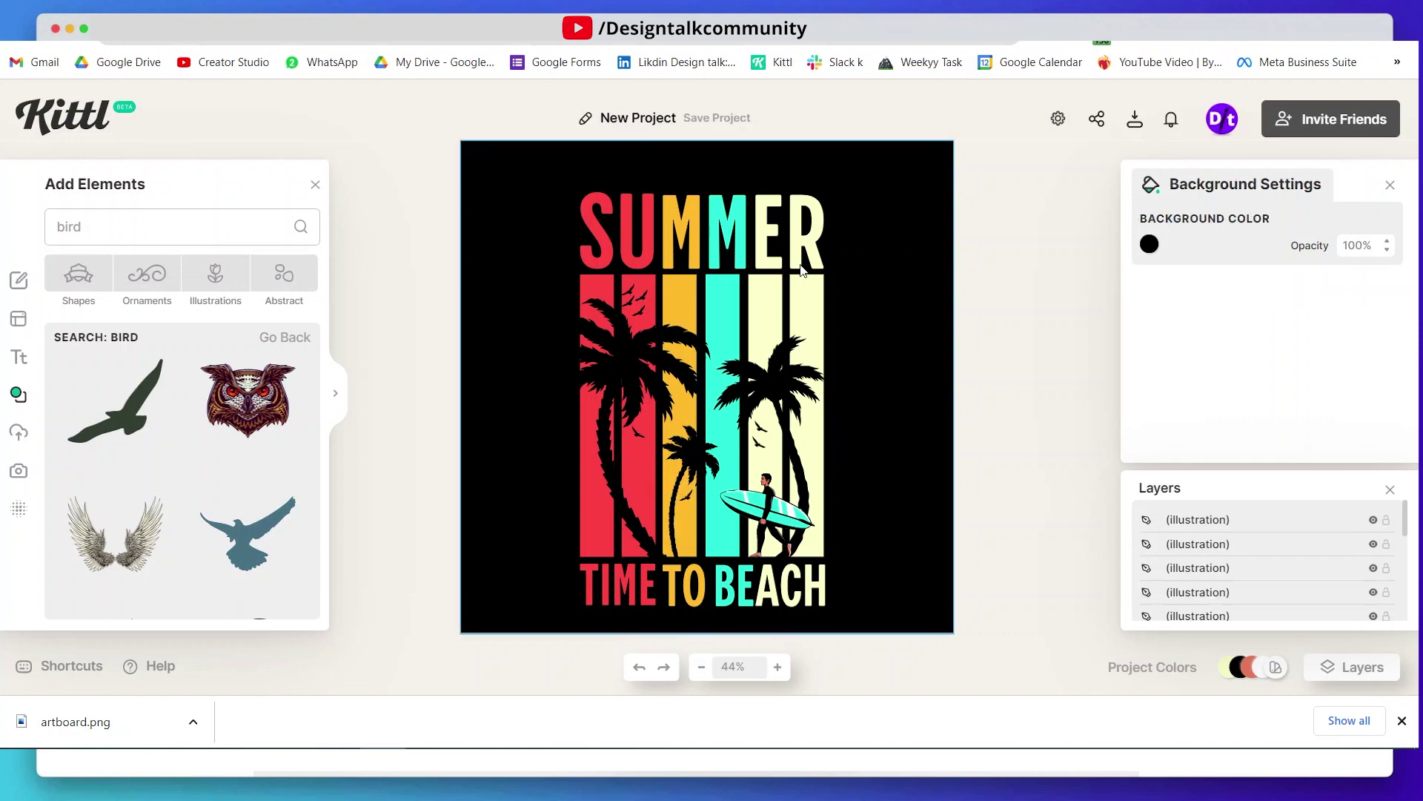
Move the bird on the amber bar to the first red bar, beneath the large palm's leaves
{"action": "left_click", "coordinate": [682, 494]}
{"action": "left_click_drag", "start_coordinate": [682, 494], "coordinate": [587, 396]}
{"action": "left_click", "coordinate": [514, 337]}
Slightly enlarge the surfer illustration and the small palm over the amber bar
{"action": "left_click", "coordinate": [776, 506]}
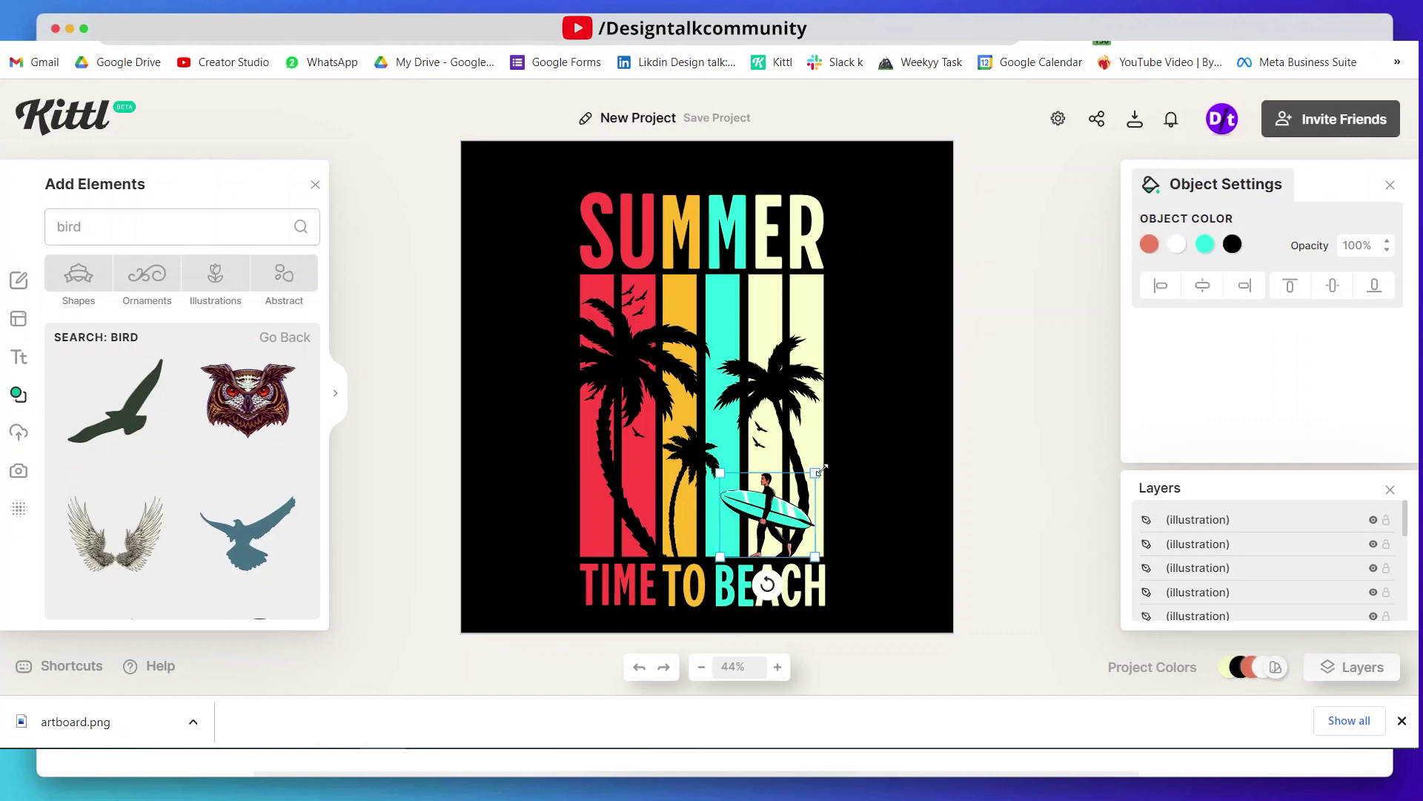
{"action": "left_click_drag", "start_coordinate": [814, 472], "coordinate": [820, 466]}
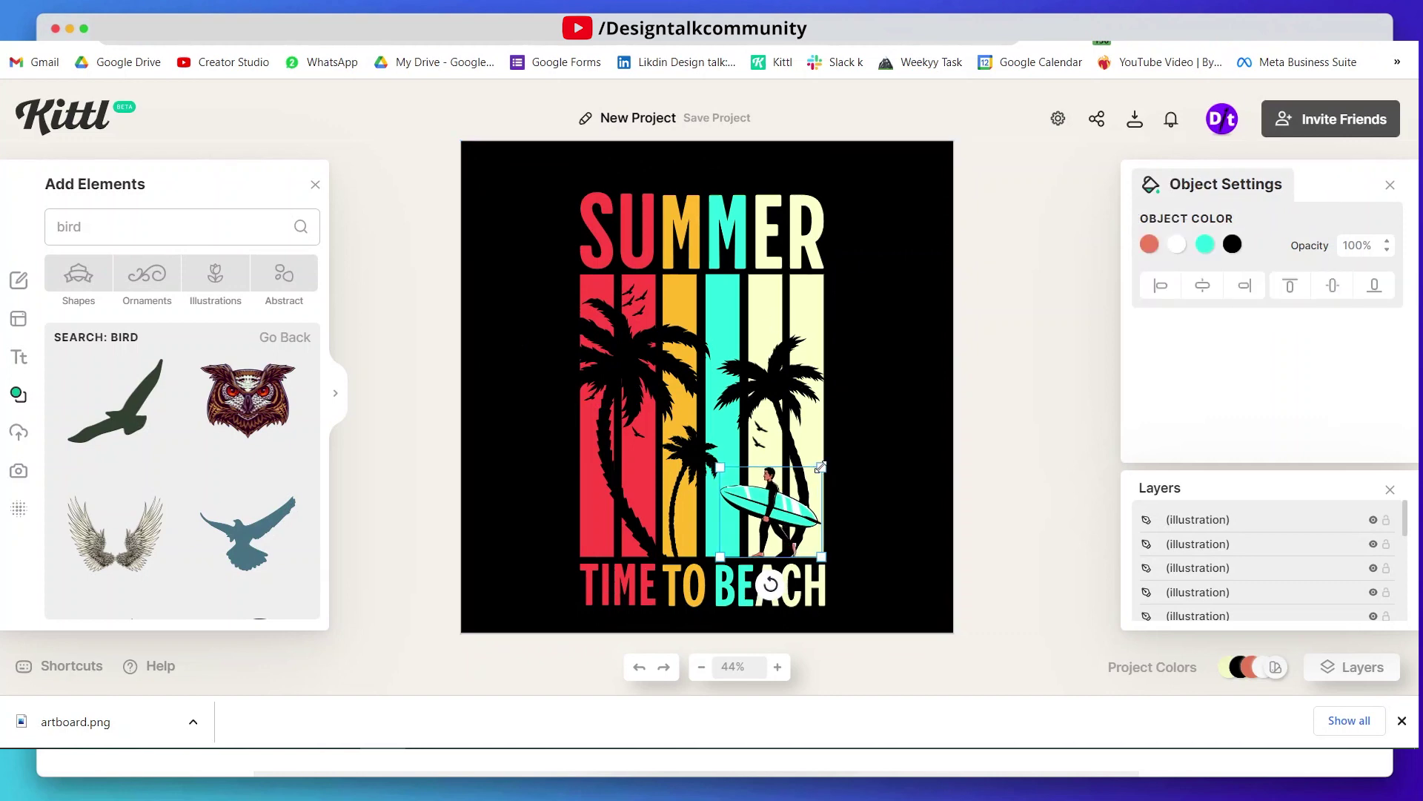
{"action": "left_click", "coordinate": [858, 417]}
{"action": "left_click", "coordinate": [679, 462]}
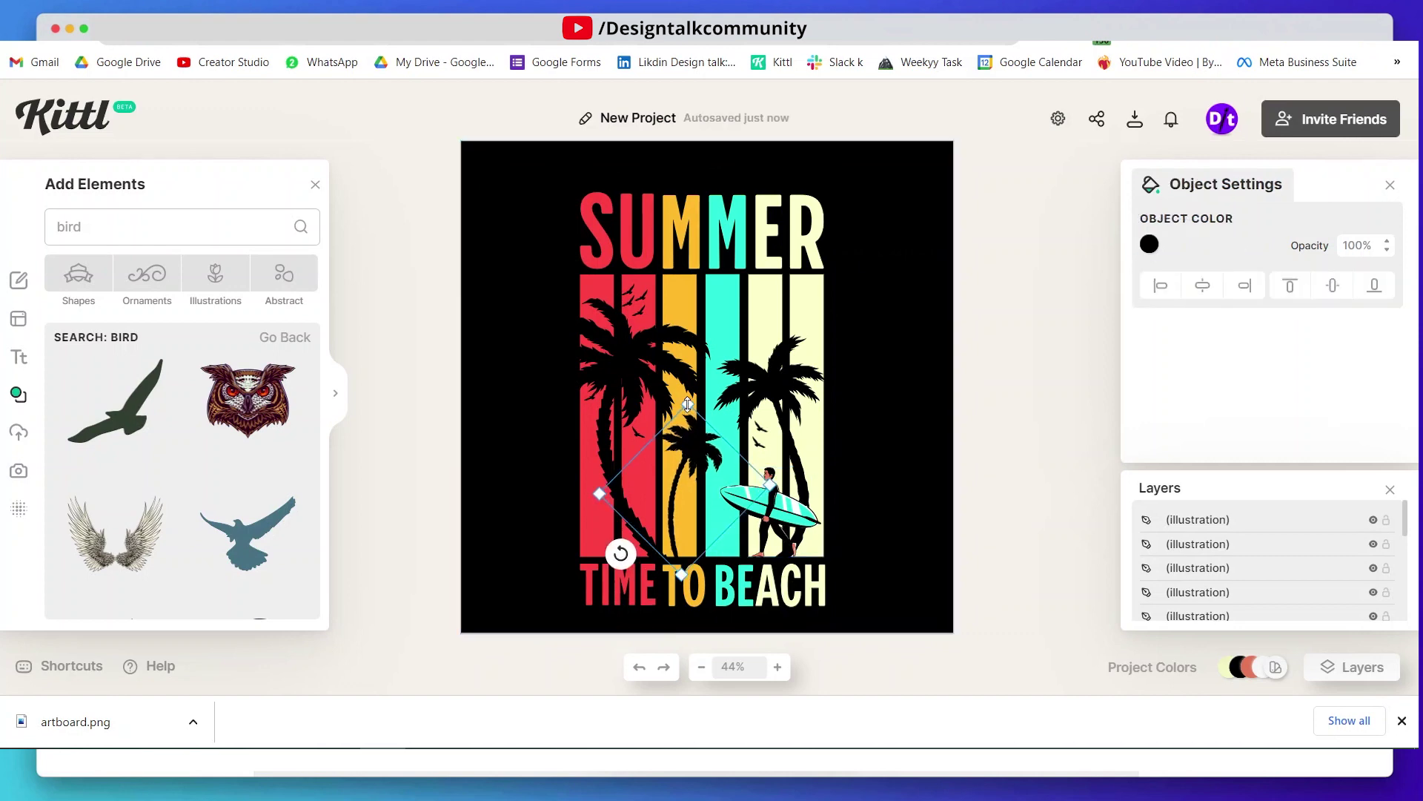
{"action": "left_click", "coordinate": [869, 375]}
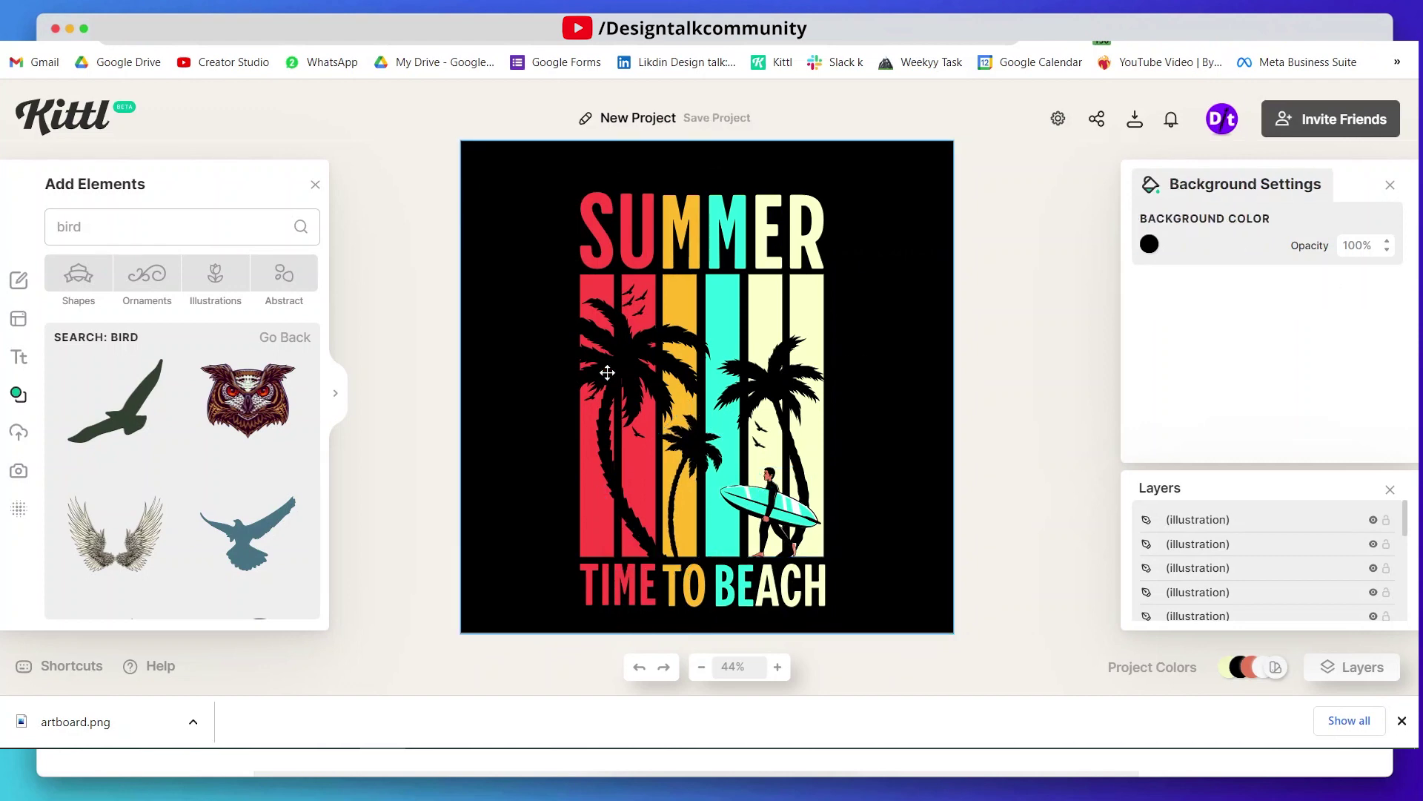
{"action": "left_click", "coordinate": [338, 401]}
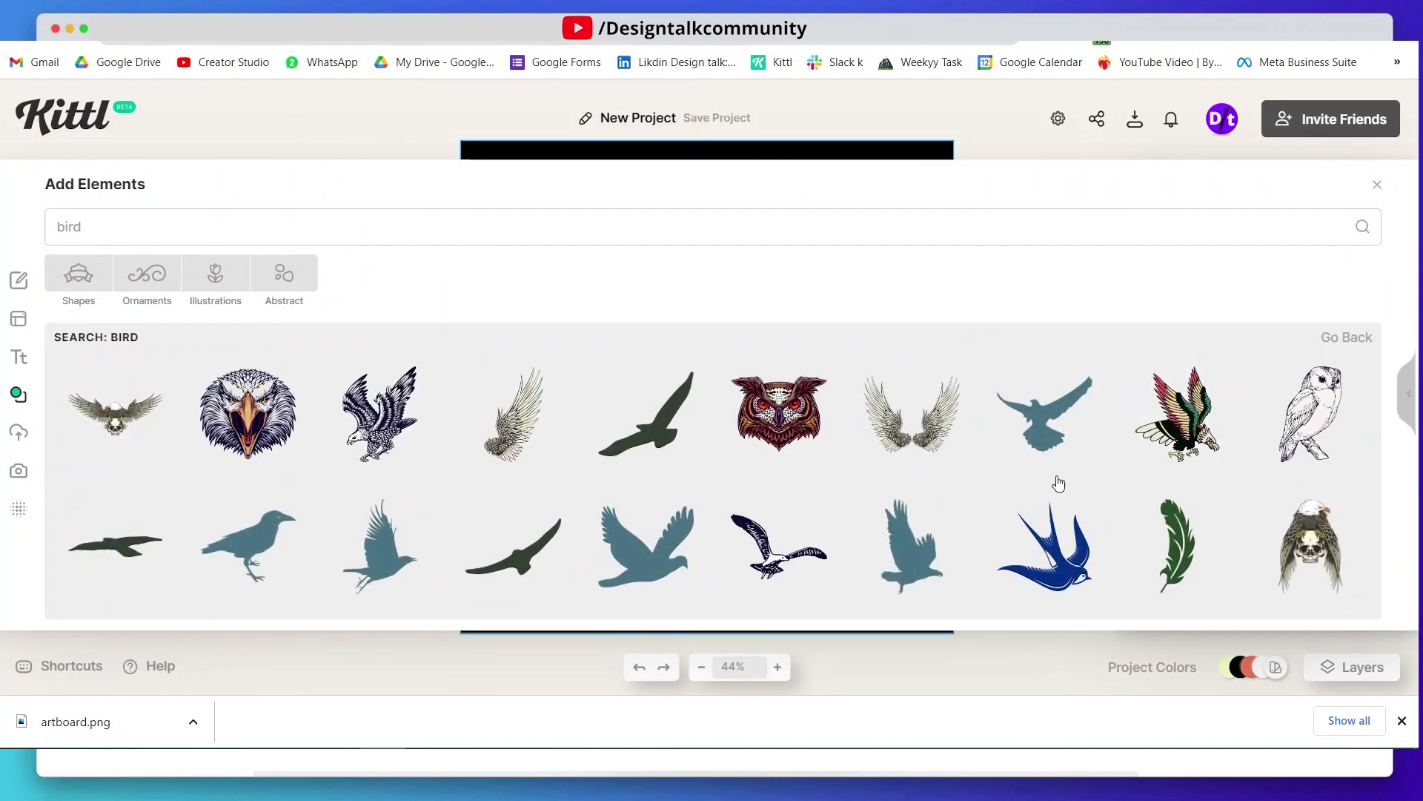
{"action": "scroll", "coordinate": [826, 493], "scroll_direction": "down", "scroll_amount": 3}
{"action": "scroll", "coordinate": [826, 493], "scroll_direction": "up", "scroll_amount": 3}
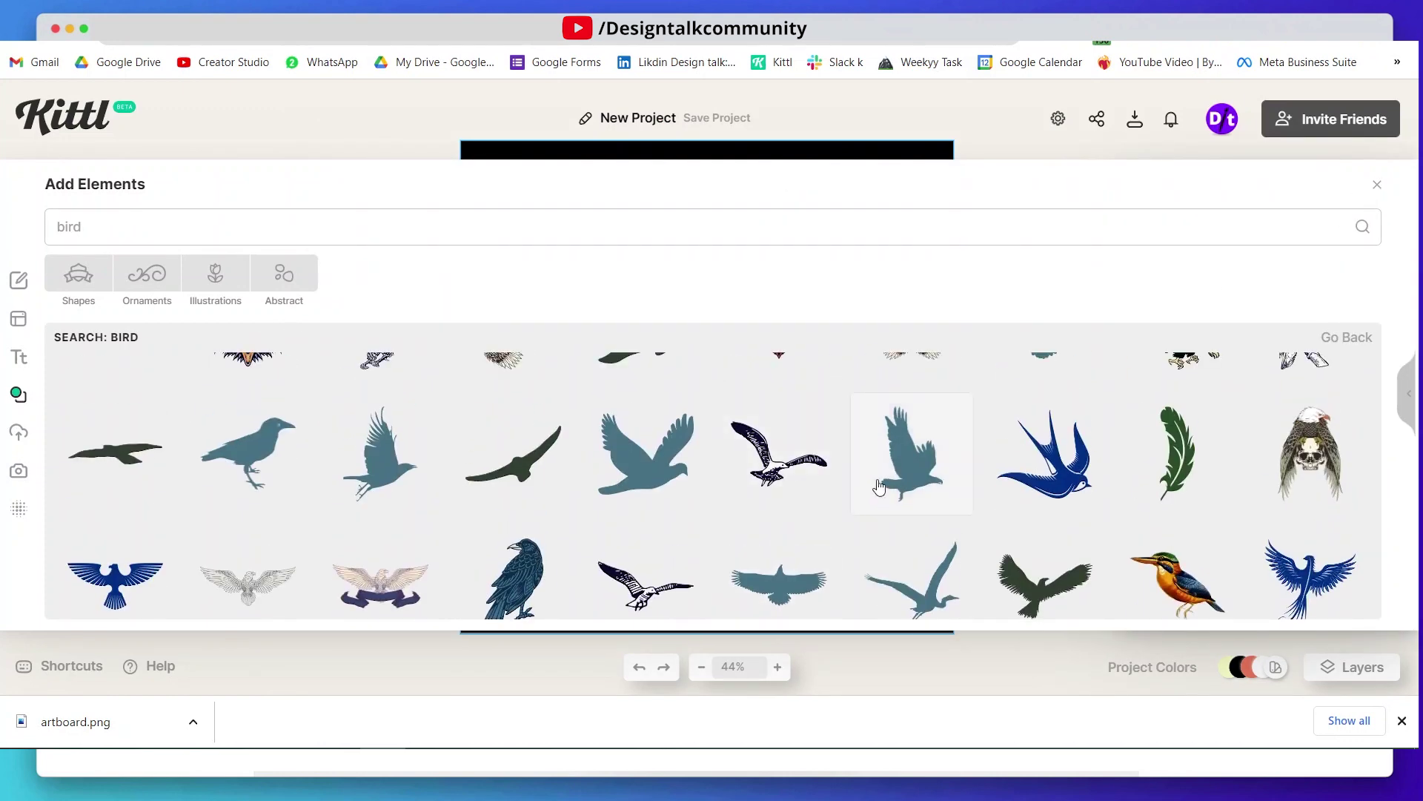
{"action": "left_click", "coordinate": [1378, 185]}
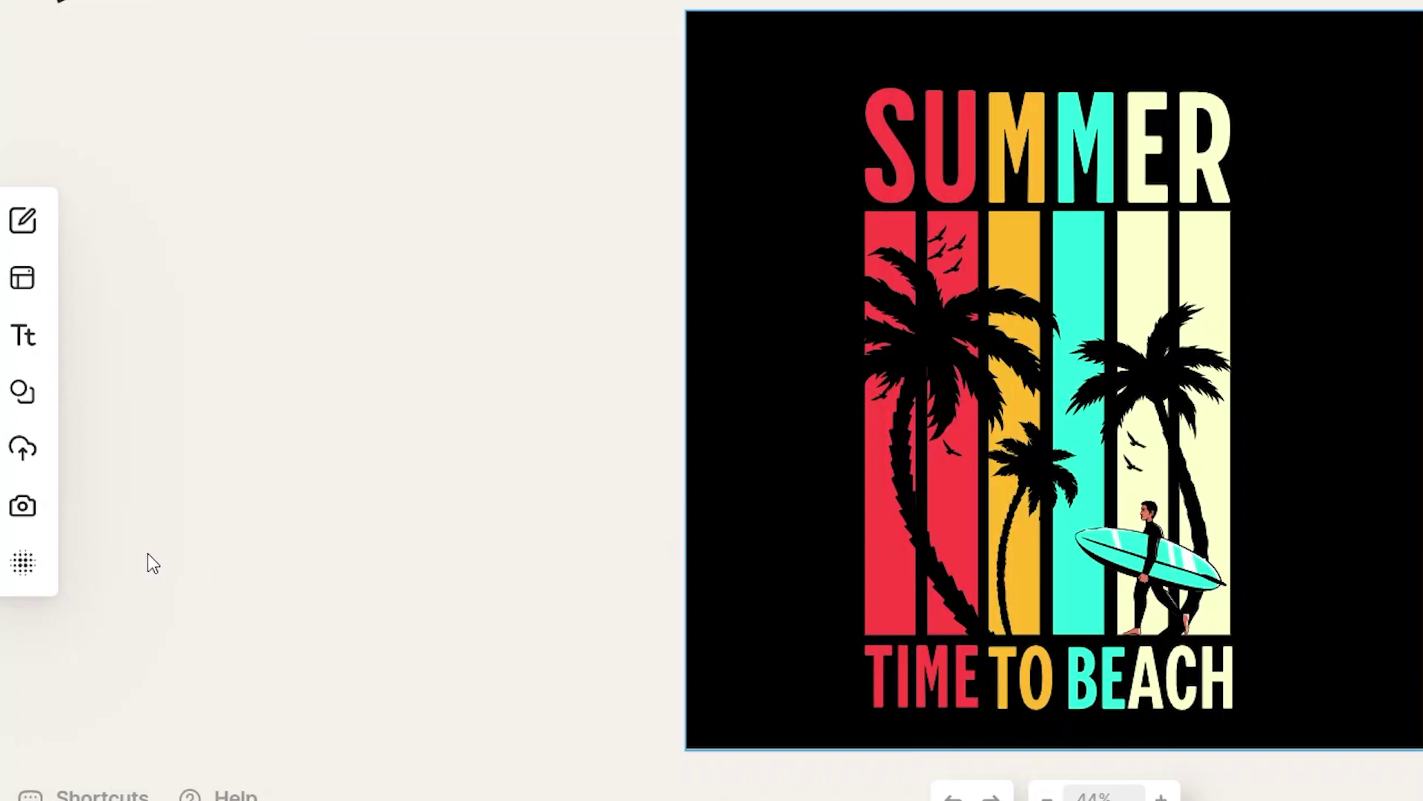
Browse the texture library and try the first paper texture over the whole design
{"action": "left_click", "coordinate": [22, 565]}
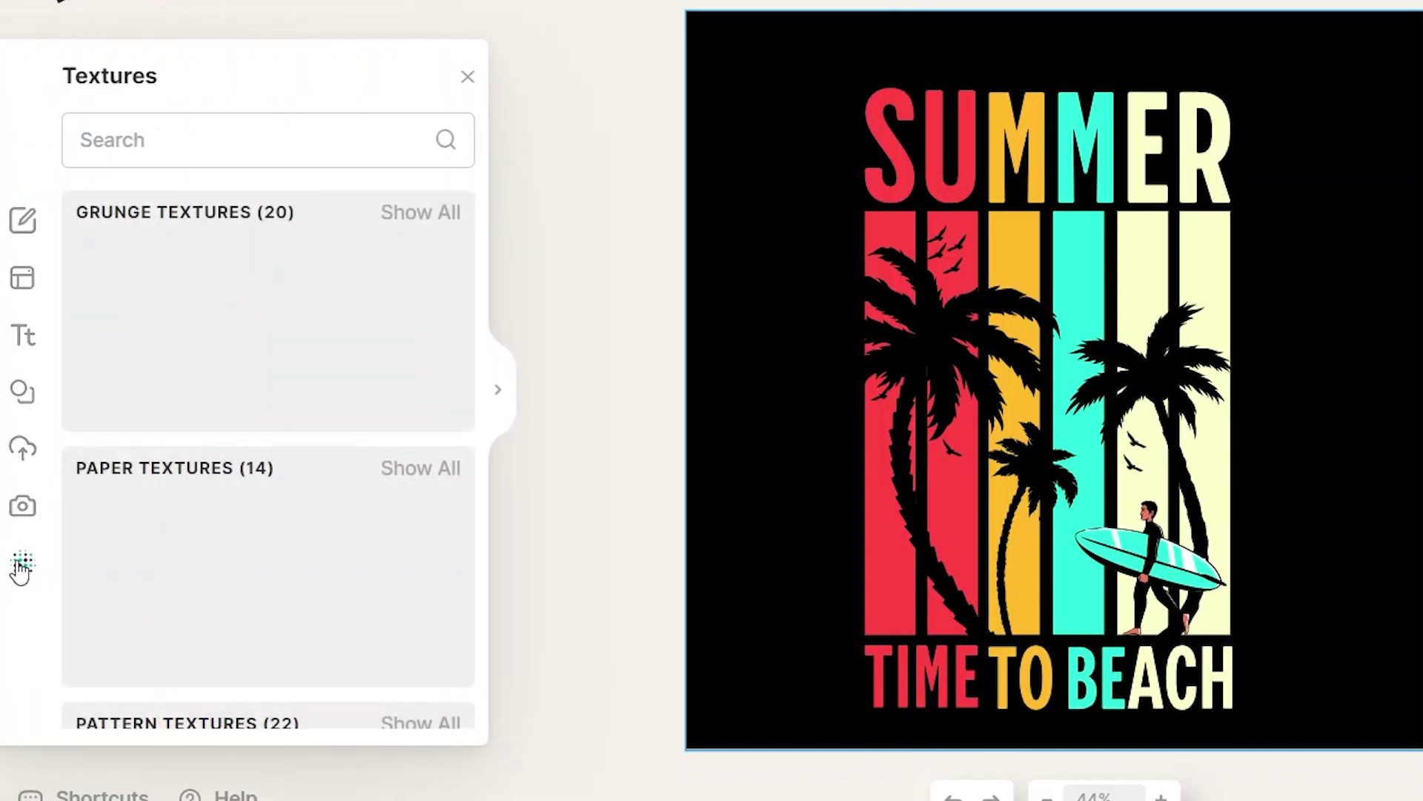
{"action": "scroll", "coordinate": [254, 401], "scroll_direction": "down", "scroll_amount": 8}
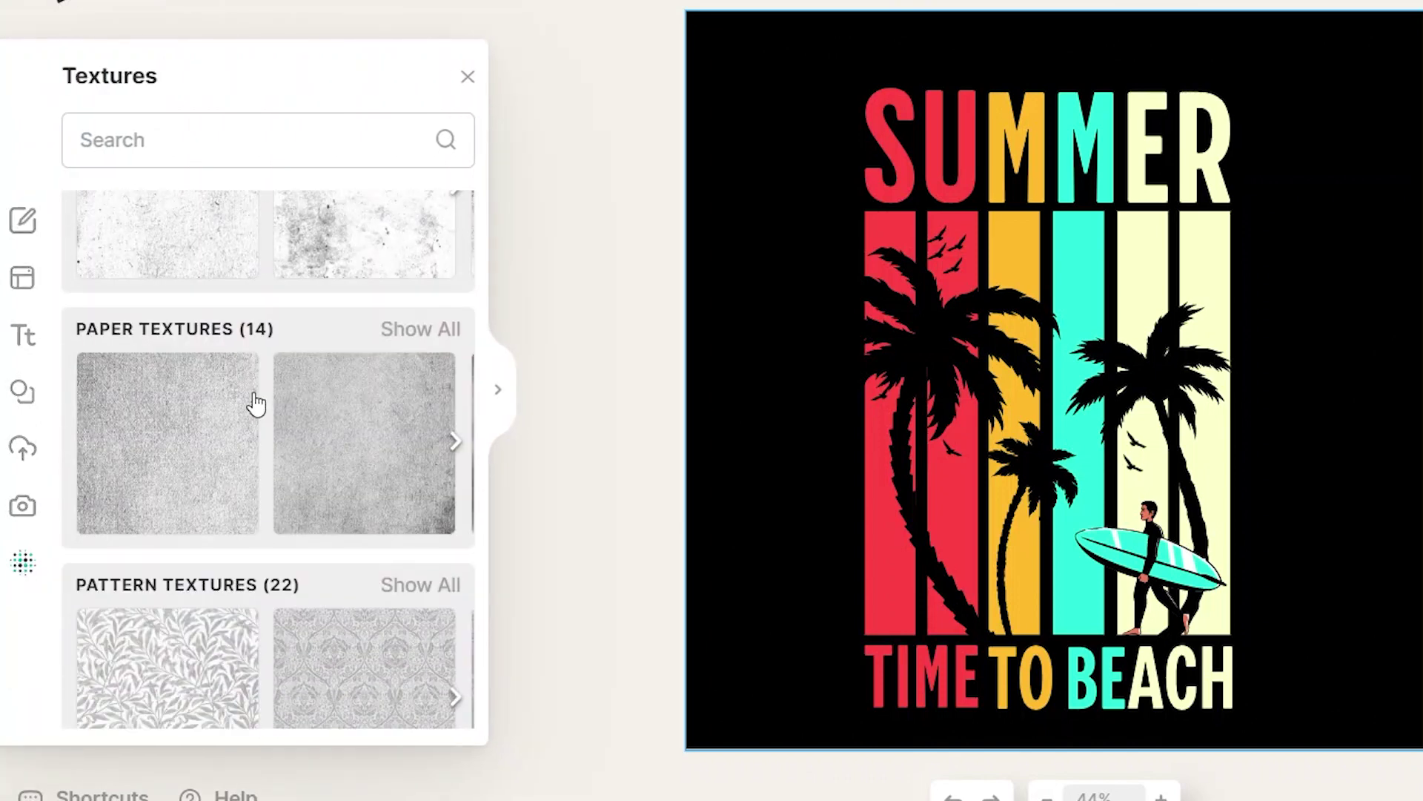
{"action": "scroll", "coordinate": [206, 481], "scroll_direction": "down", "scroll_amount": 3}
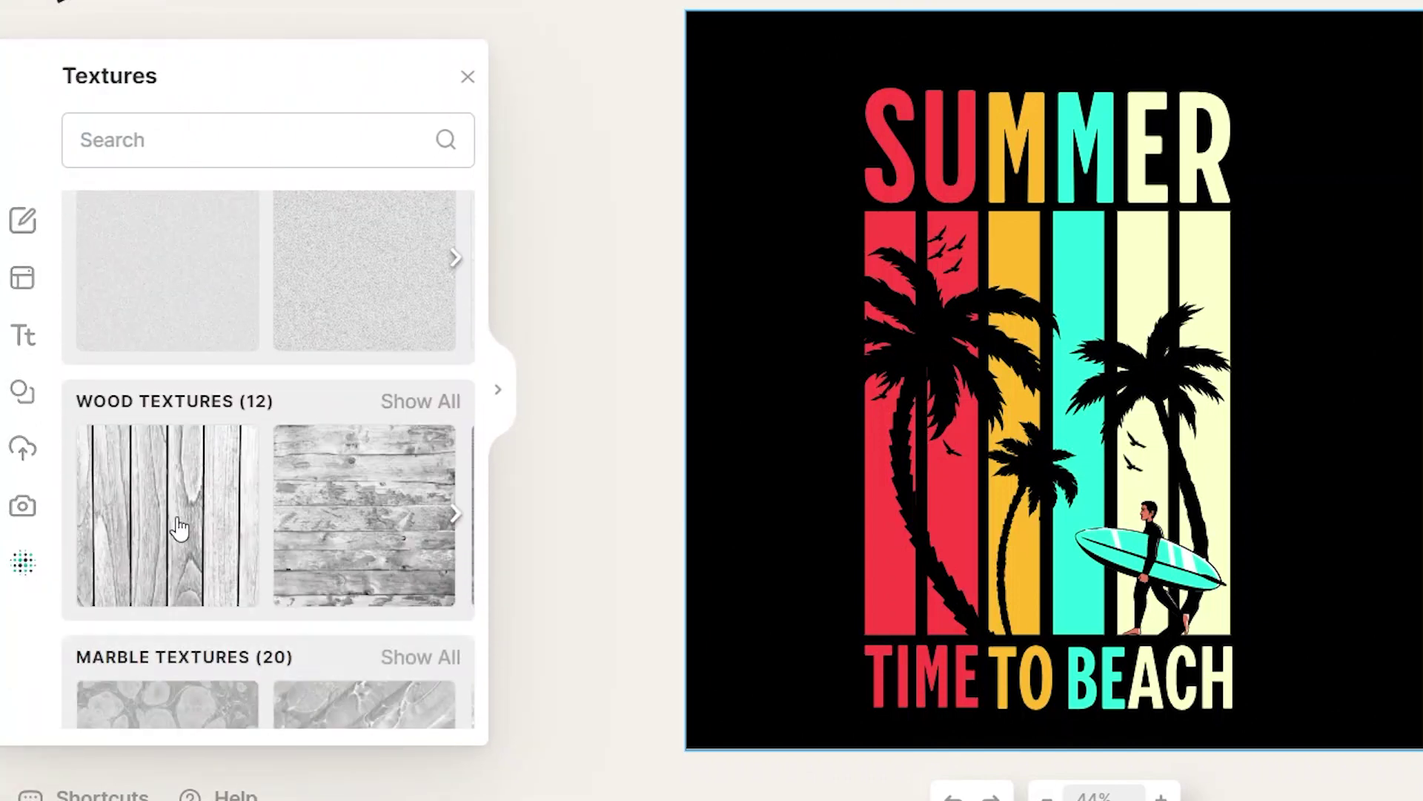
{"action": "scroll", "coordinate": [177, 519], "scroll_direction": "up", "scroll_amount": 3}
{"action": "scroll", "coordinate": [172, 474], "scroll_direction": "up", "scroll_amount": 3}
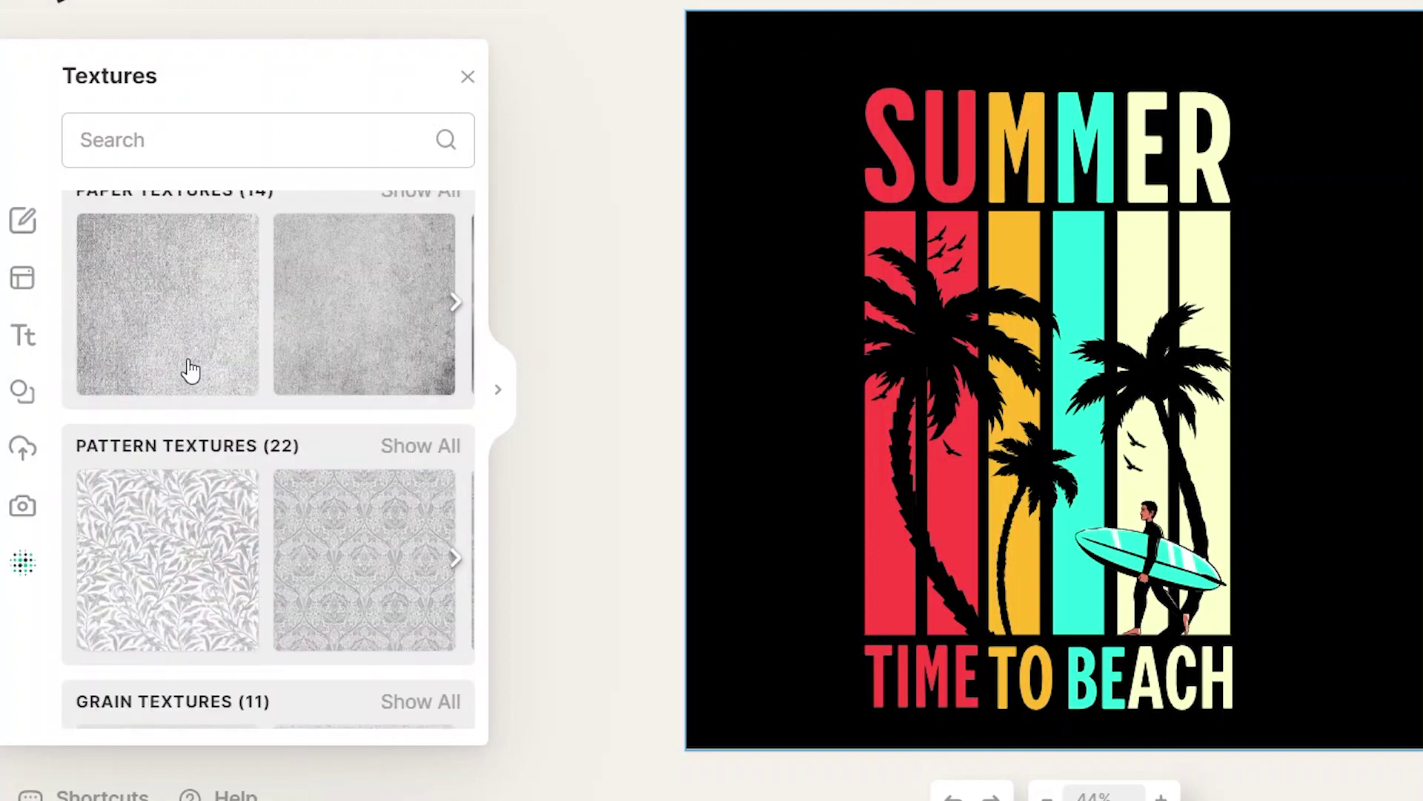
{"action": "left_click", "coordinate": [186, 348]}
{"action": "scroll", "coordinate": [191, 341], "scroll_direction": "up", "scroll_amount": 2}
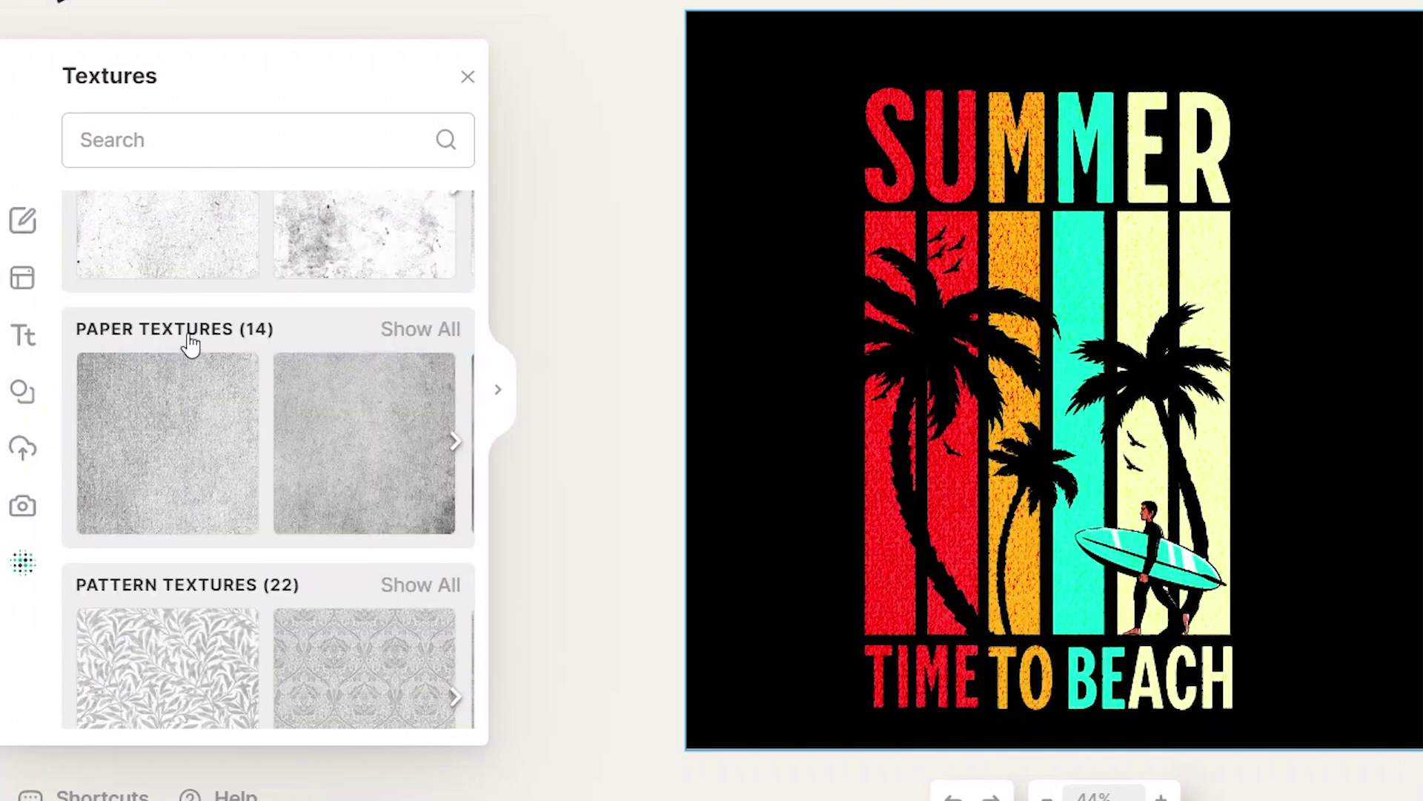
Try the first two grunge textures over the design
{"action": "left_click", "coordinate": [381, 276]}
{"action": "scroll", "coordinate": [380, 276], "scroll_direction": "up", "scroll_amount": 2}
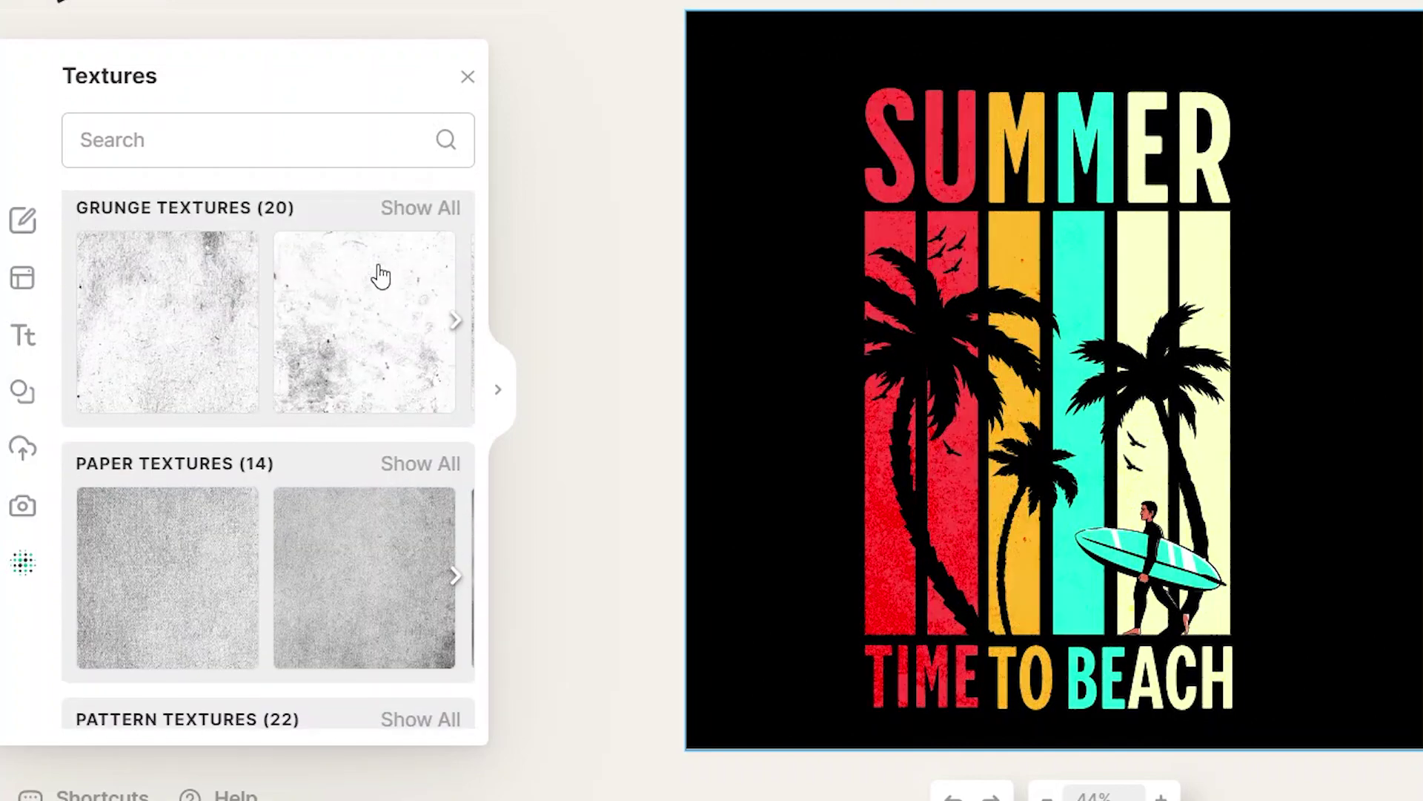
{"action": "left_click", "coordinate": [188, 321]}
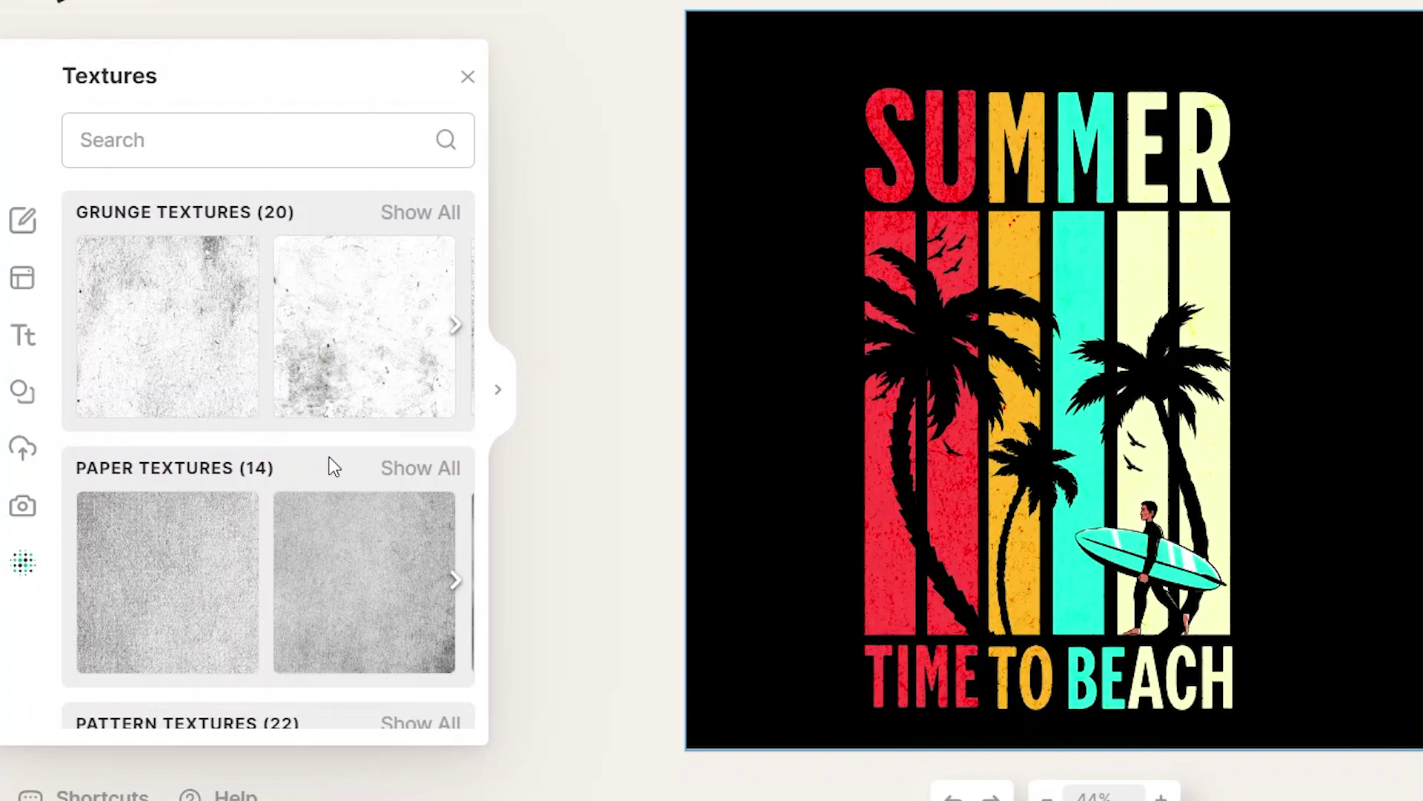
Replace the design's texture with the leaf pattern texture and look through the wood and marble textures
{"action": "scroll", "coordinate": [329, 457], "scroll_direction": "down", "scroll_amount": 5}
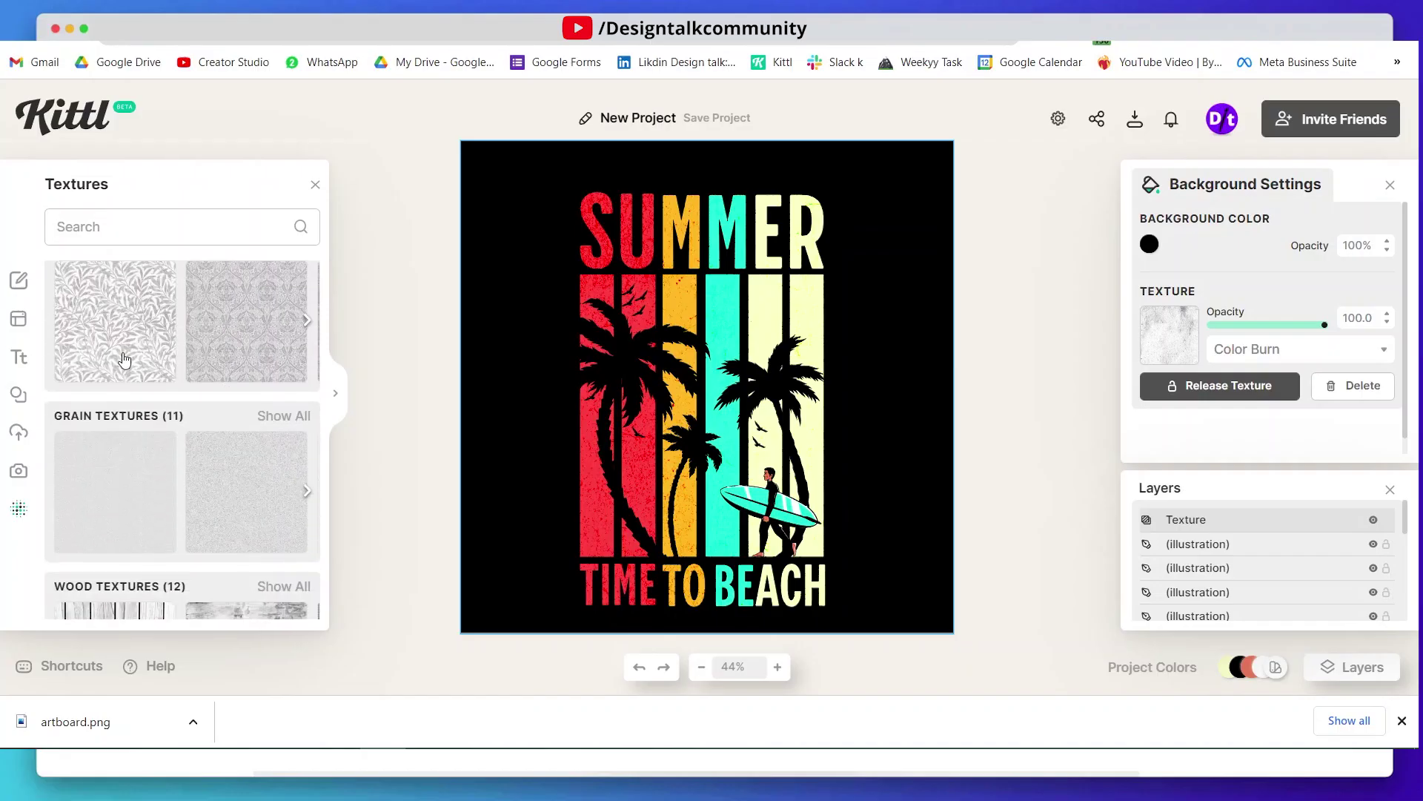
{"action": "left_click", "coordinate": [123, 360]}
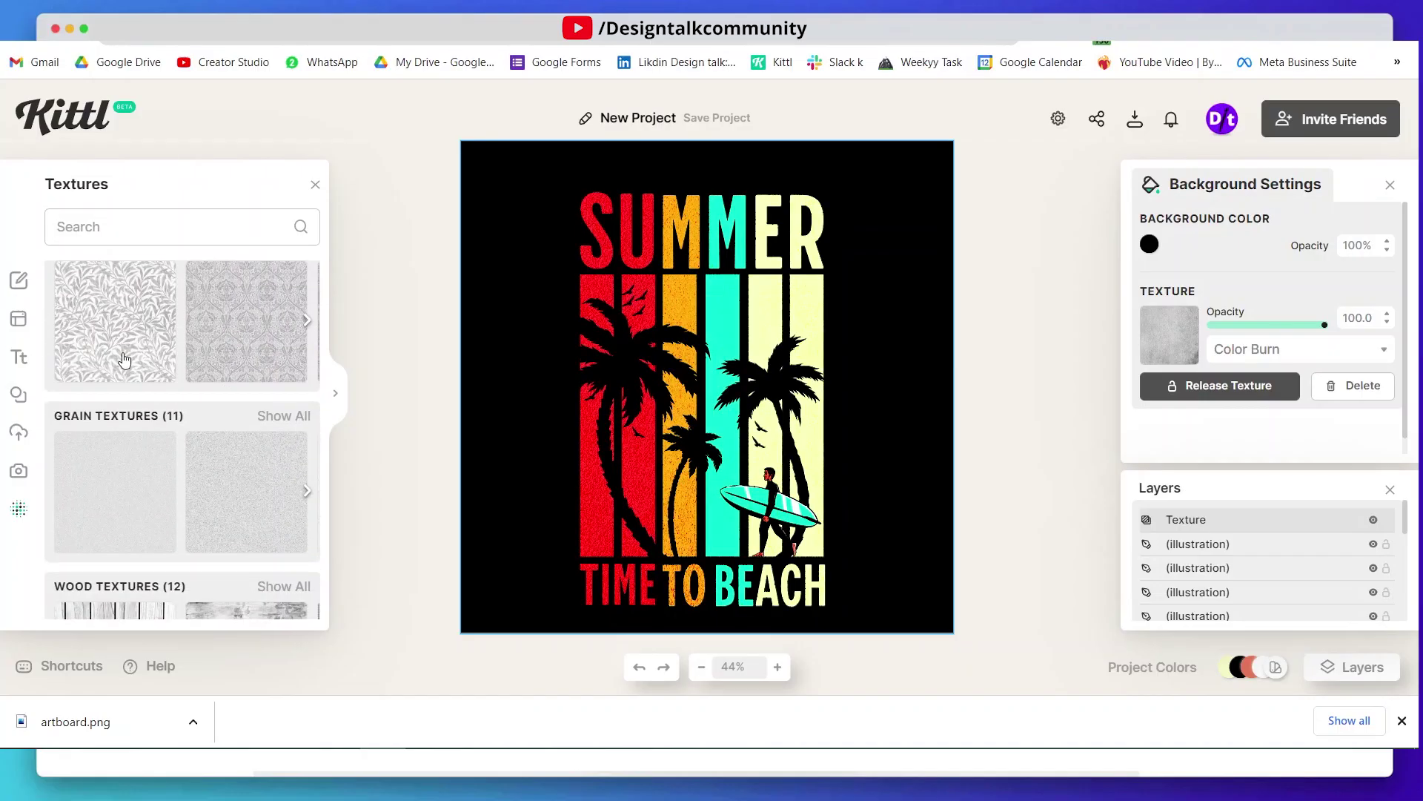
{"action": "scroll", "coordinate": [124, 360], "scroll_direction": "down", "scroll_amount": 1}
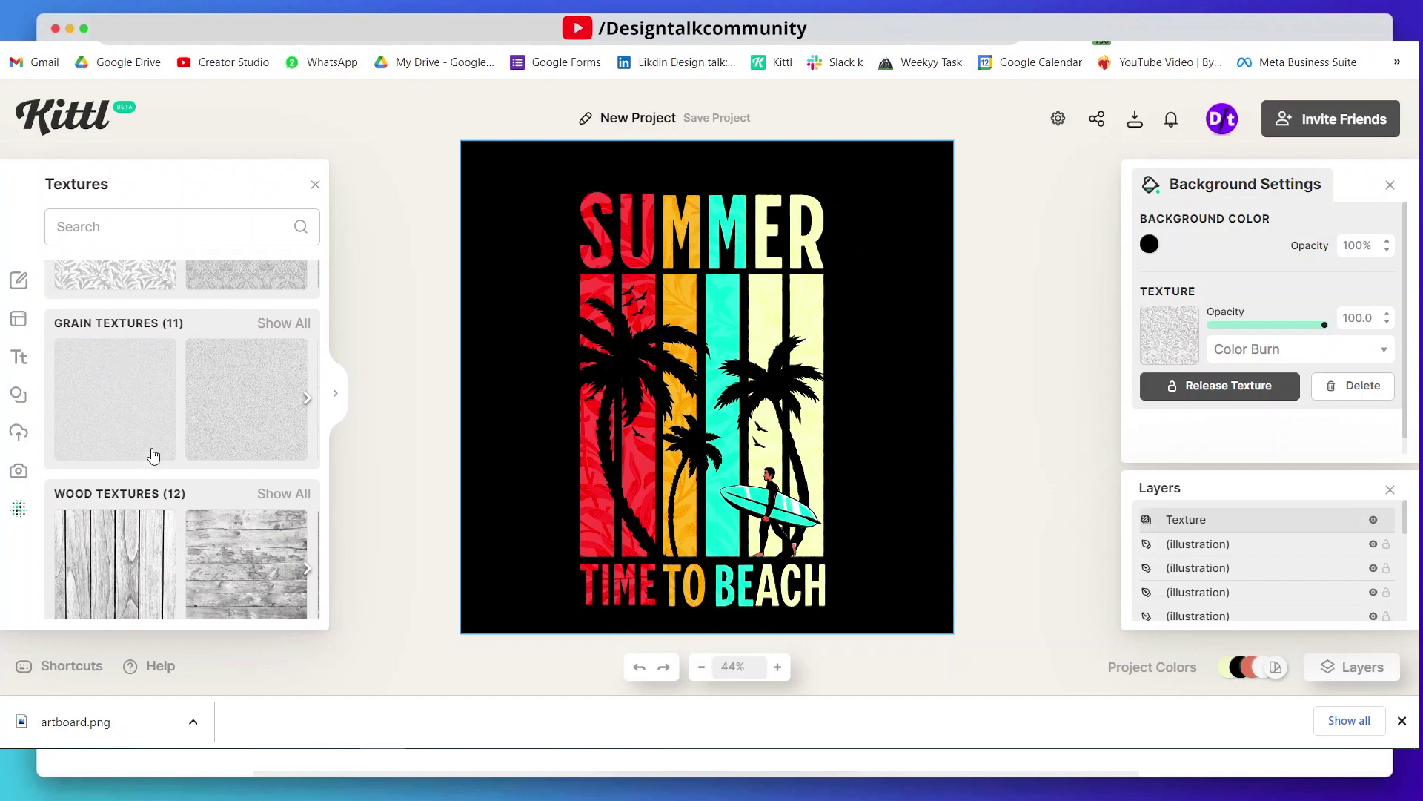
{"action": "scroll", "coordinate": [141, 537], "scroll_direction": "down", "scroll_amount": 3}
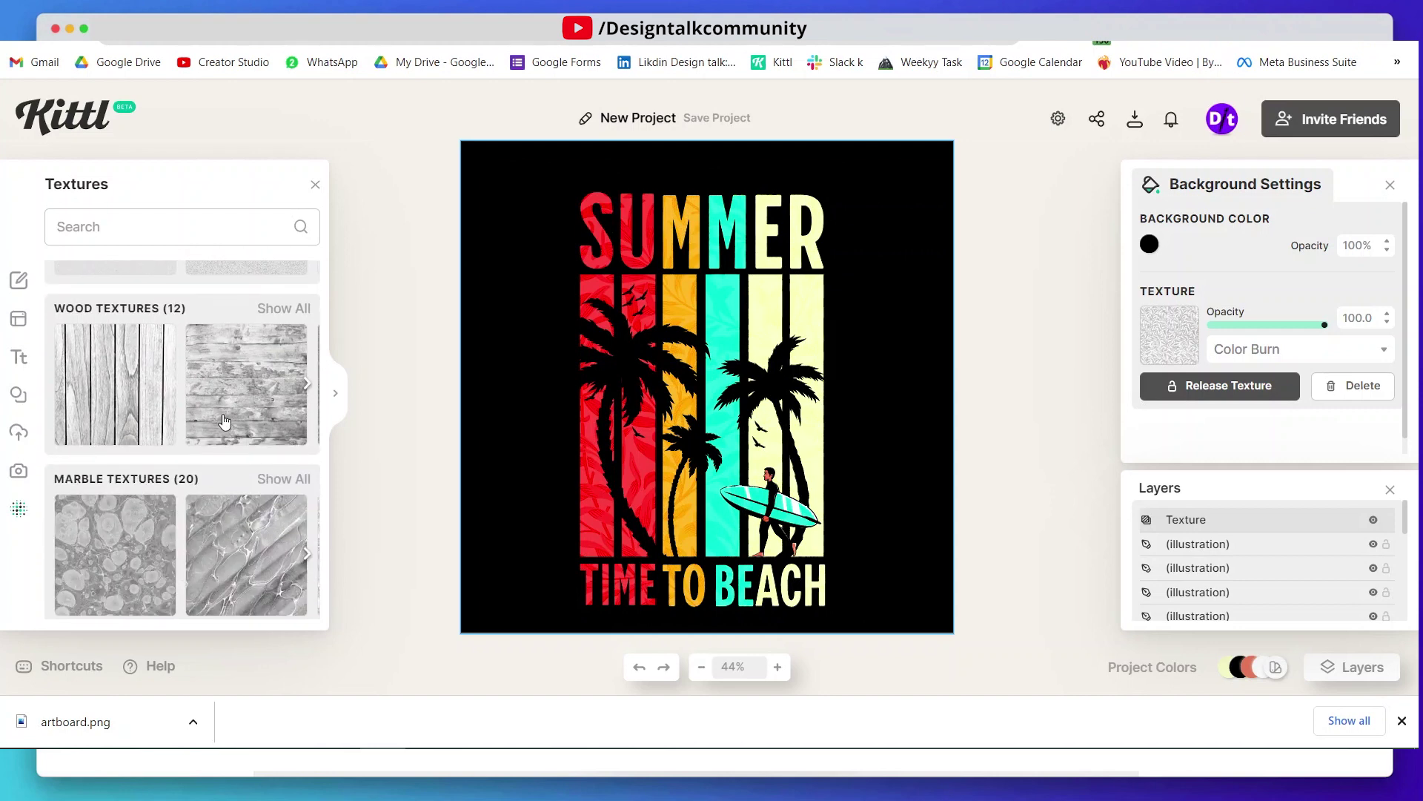
Try the horizontal-plank and vertical-plank wood textures over the design
{"action": "left_click", "coordinate": [224, 420]}
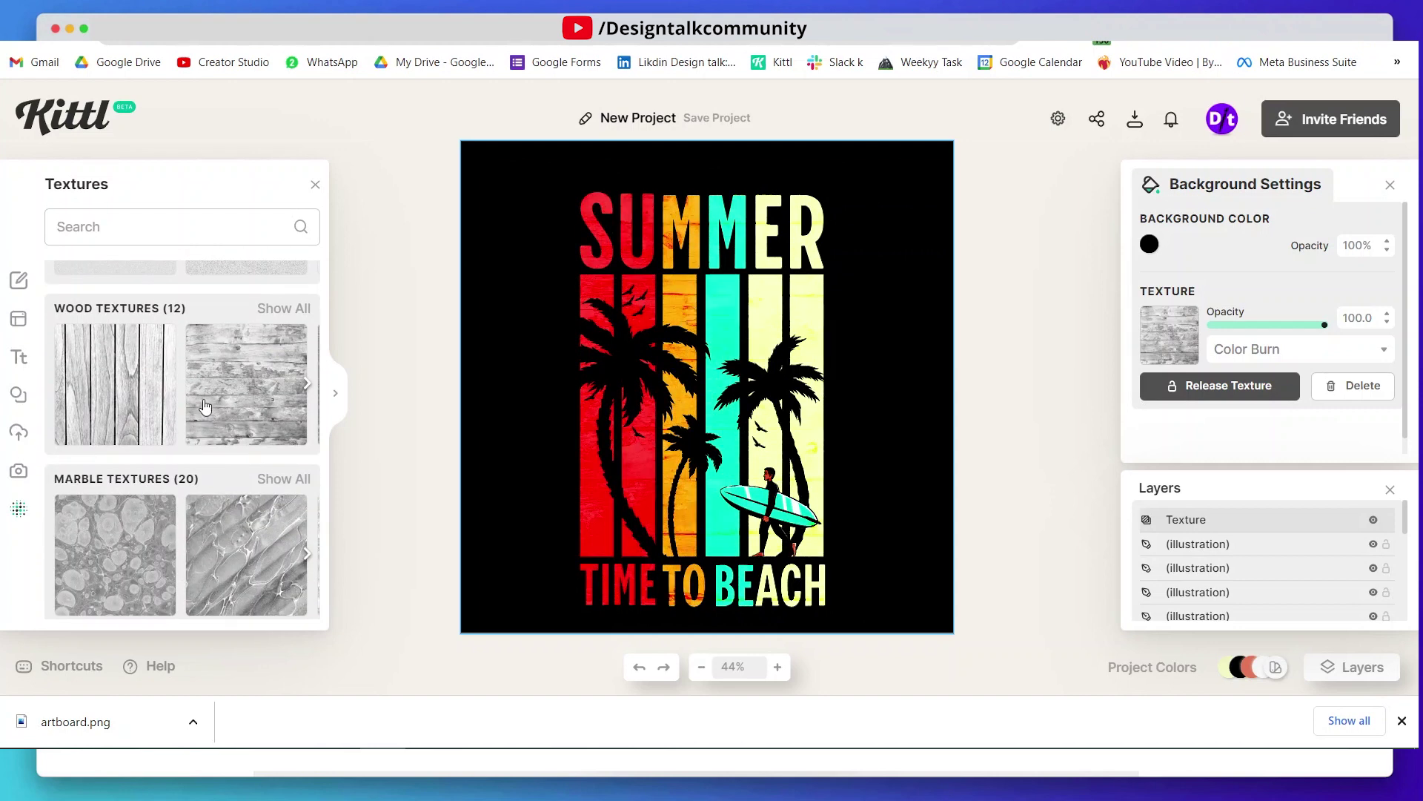
{"action": "left_click", "coordinate": [107, 404]}
Show all the paper textures and apply the first one to the whole design
{"action": "scroll", "coordinate": [117, 460], "scroll_direction": "up", "scroll_amount": 5}
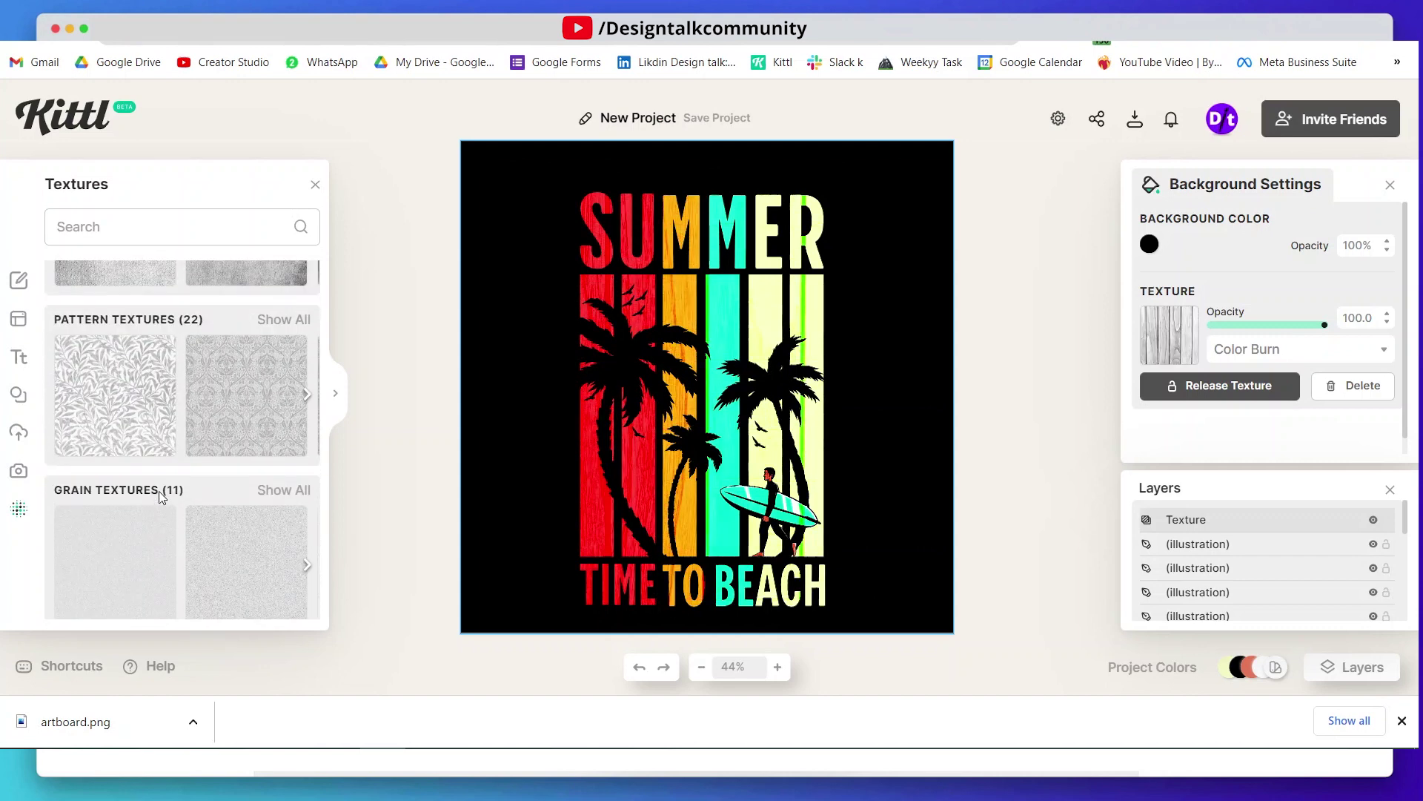
{"action": "scroll", "coordinate": [129, 441], "scroll_direction": "up", "scroll_amount": 2}
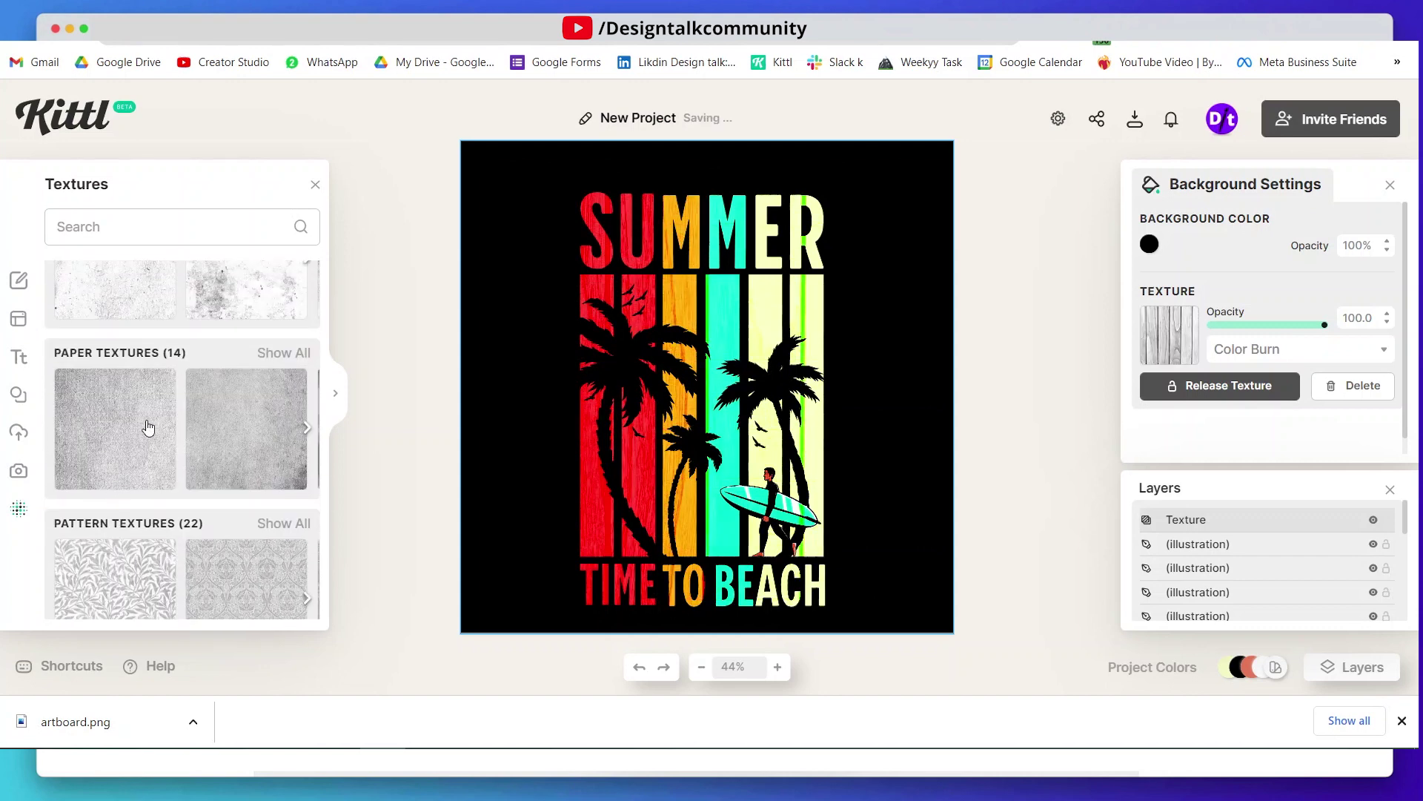
{"action": "left_click", "coordinate": [283, 349]}
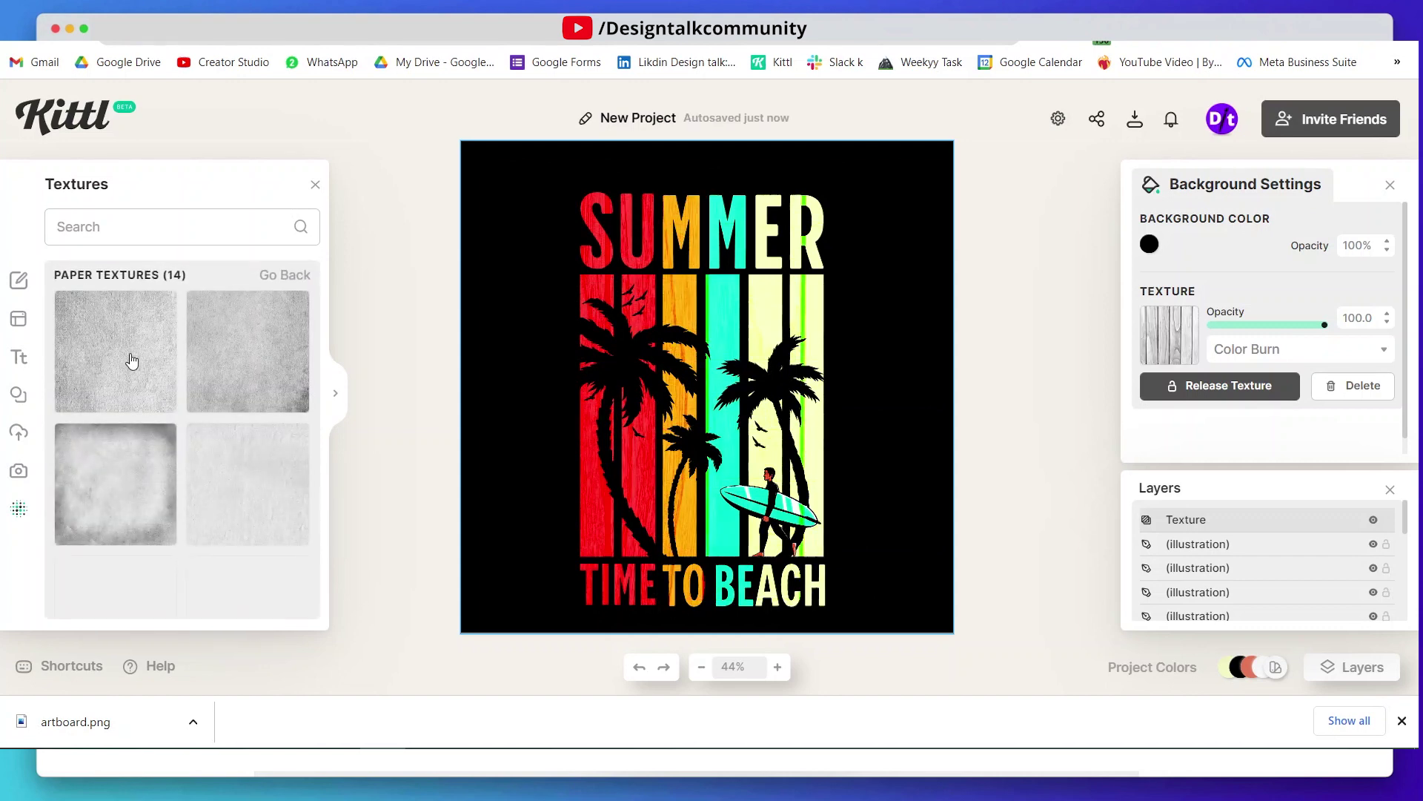
{"action": "left_click", "coordinate": [132, 361]}
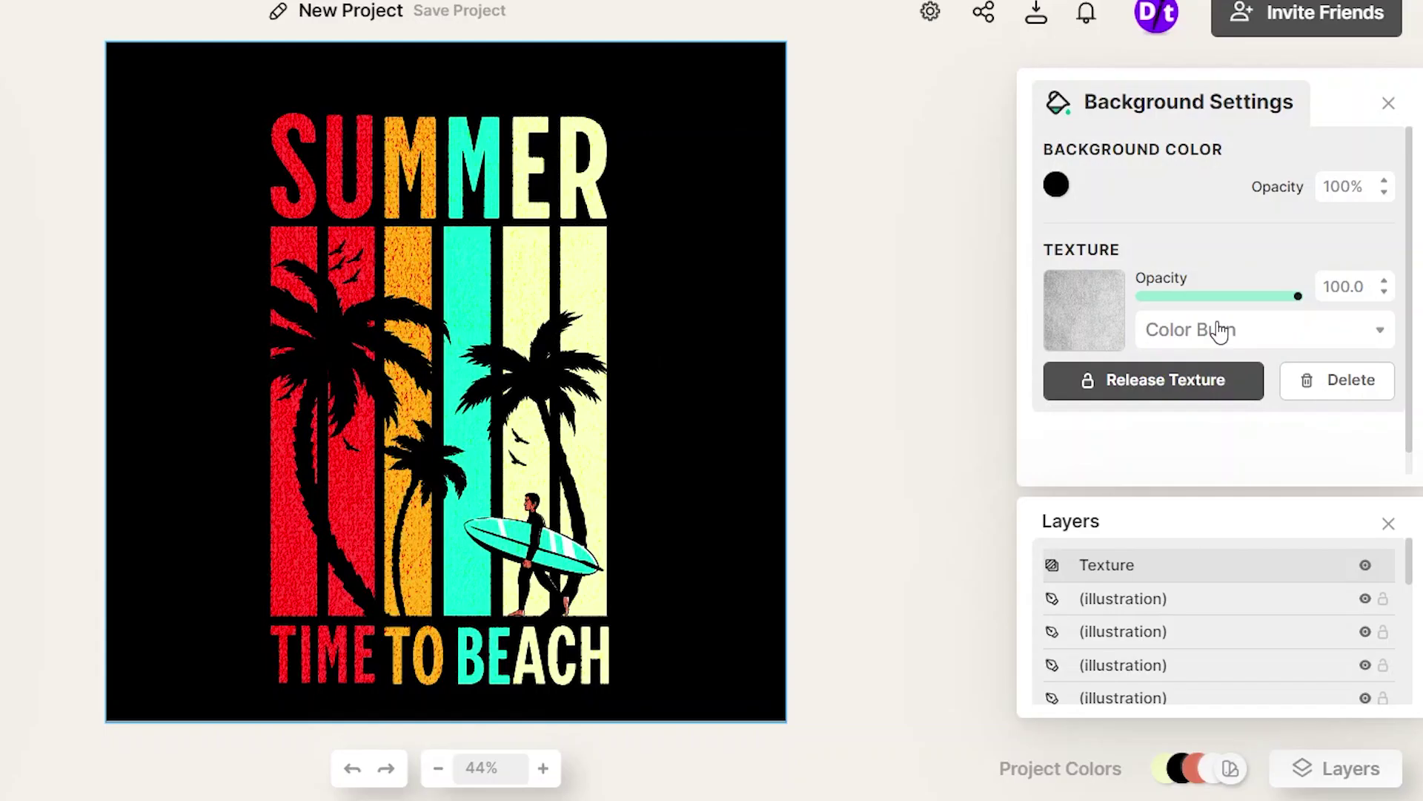
Try the Multiply and Overlay blend modes on the paper texture and return it to Color Burn
{"action": "left_click", "coordinate": [1266, 347]}
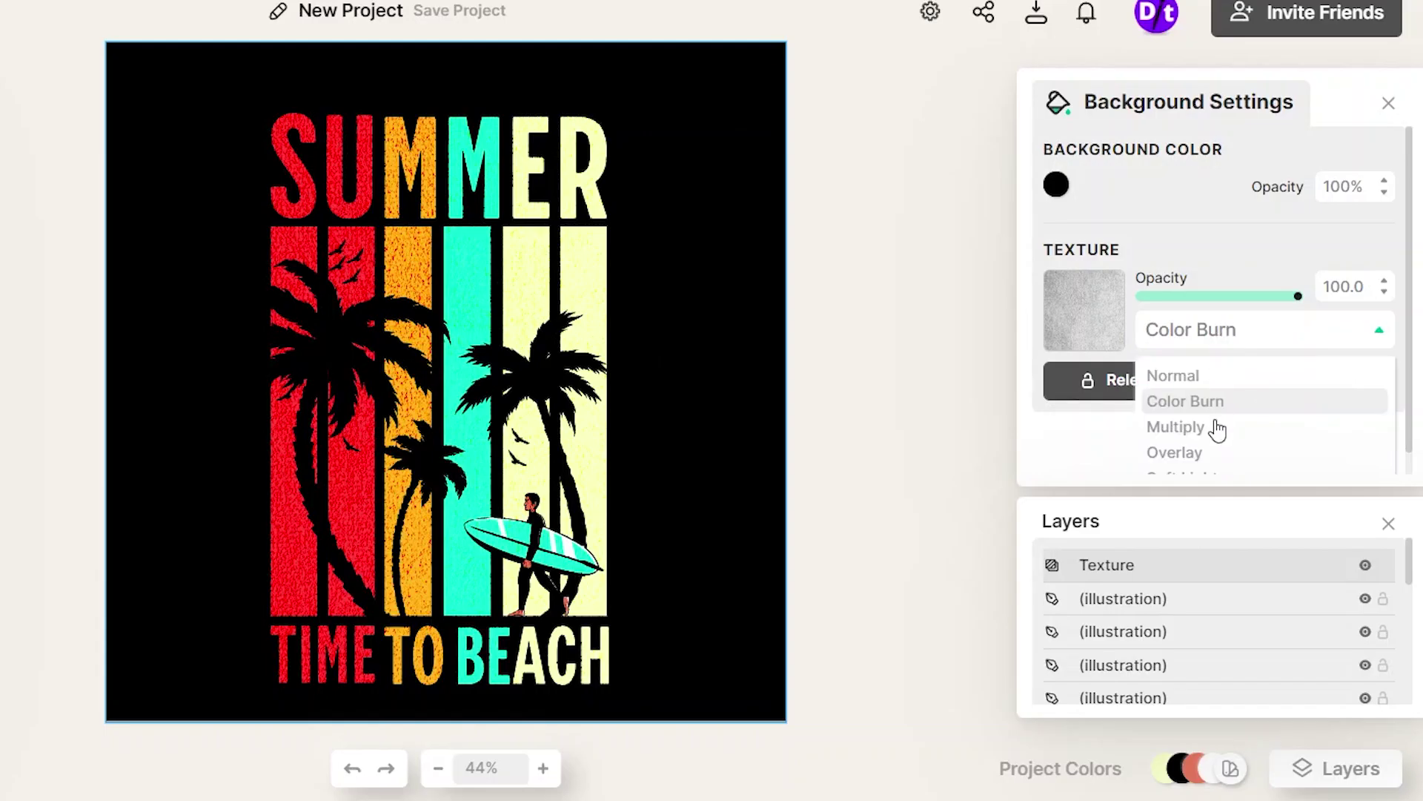
{"action": "left_click", "coordinate": [1267, 418]}
{"action": "left_click", "coordinate": [1220, 343]}
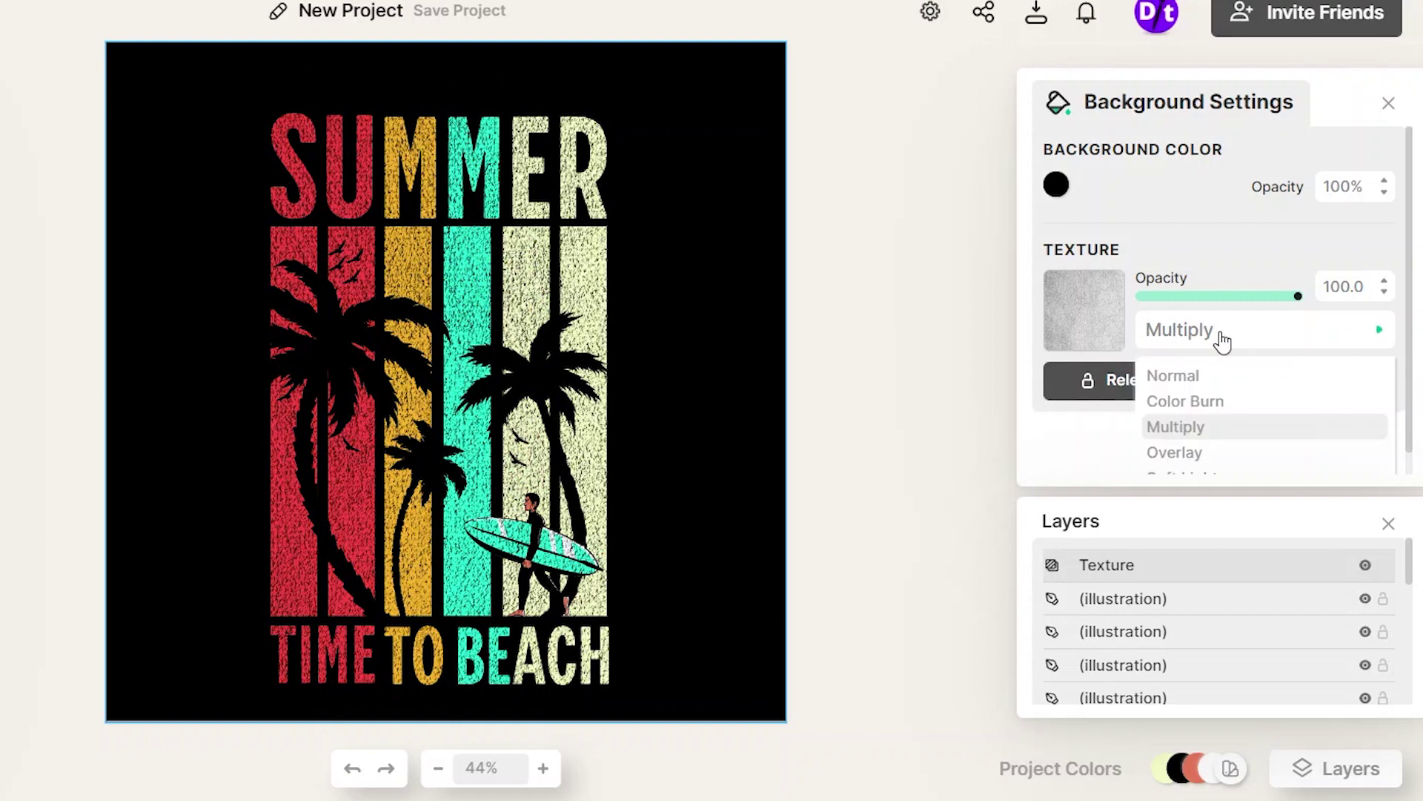
{"action": "left_click", "coordinate": [1194, 407]}
{"action": "left_click", "coordinate": [1199, 348]}
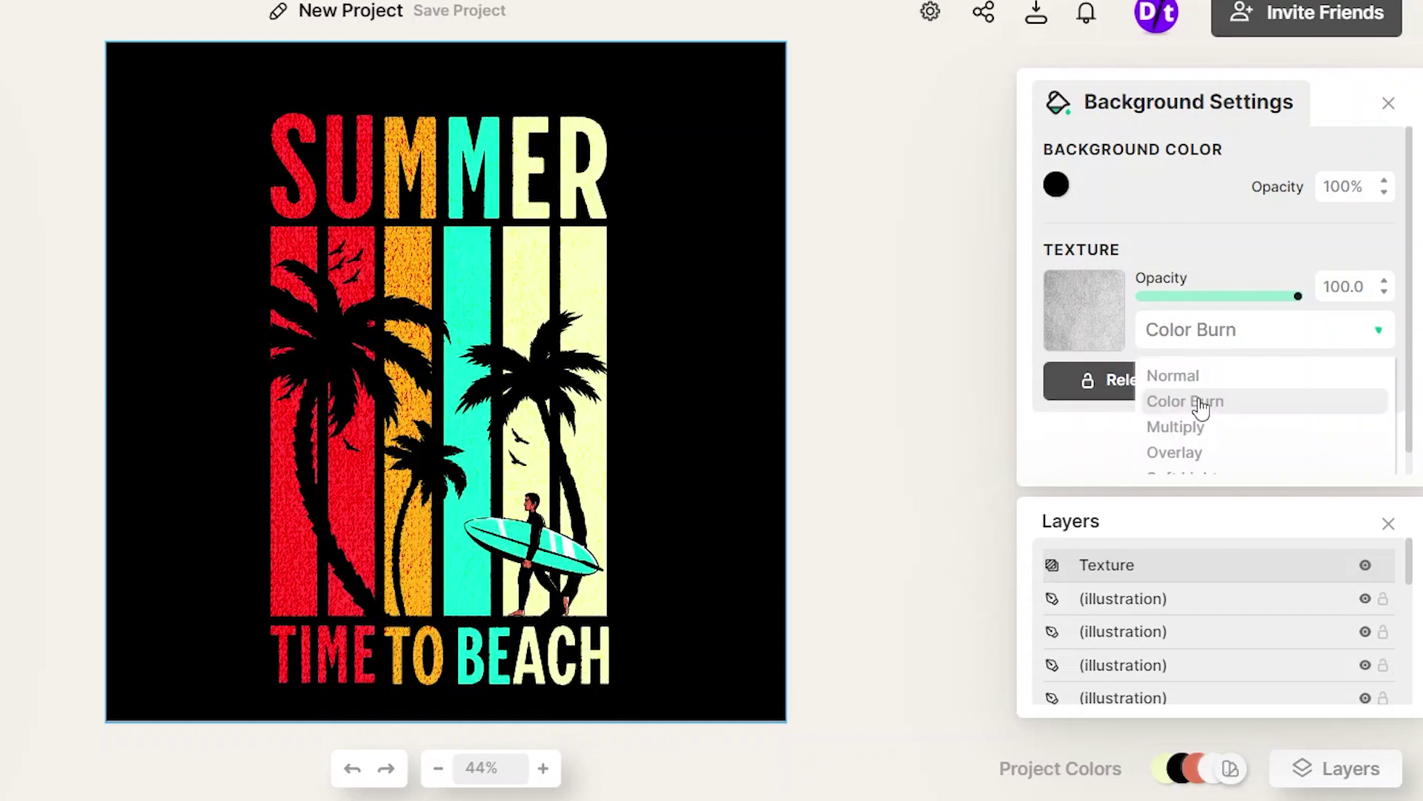
{"action": "left_click", "coordinate": [1198, 455]}
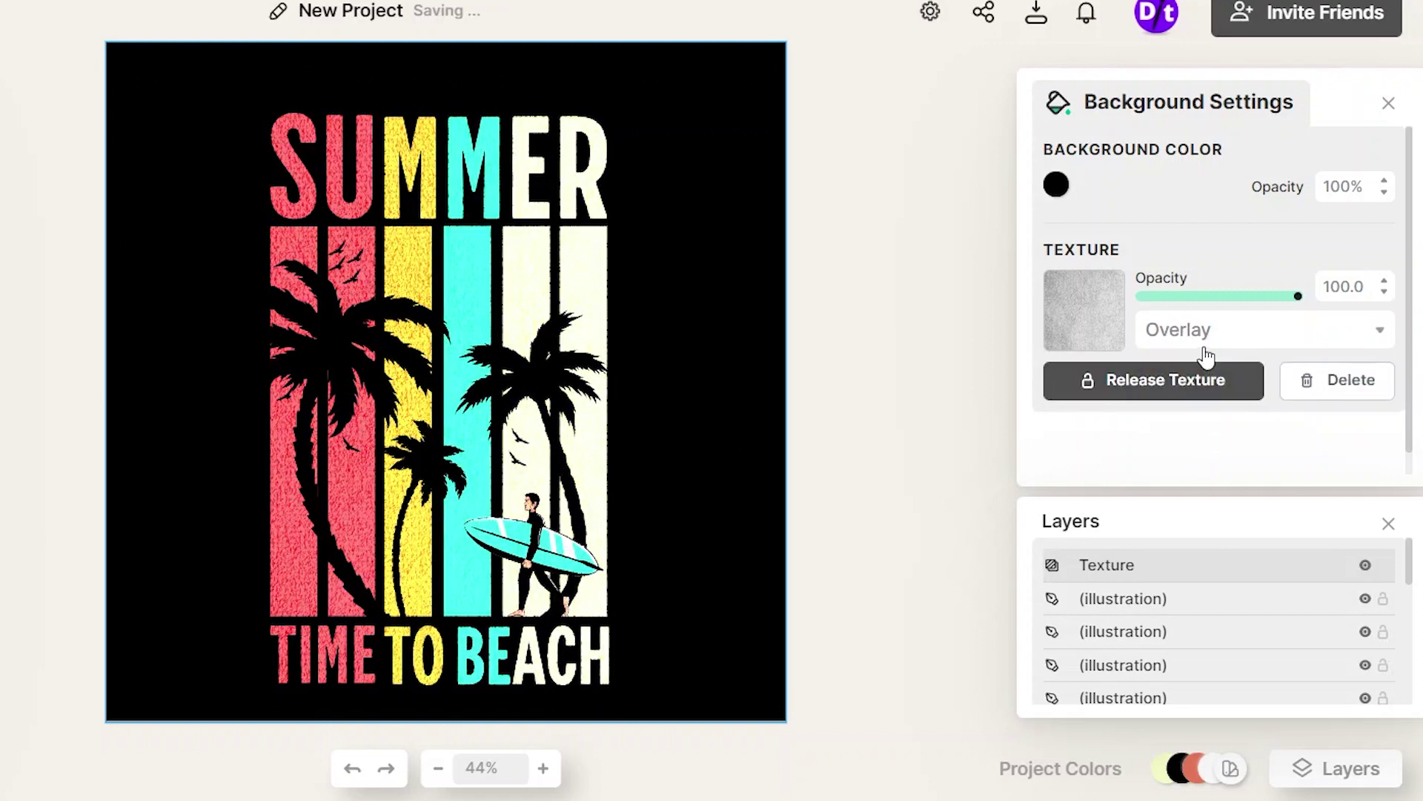
{"action": "left_click", "coordinate": [1207, 355]}
{"action": "left_click", "coordinate": [1211, 400]}
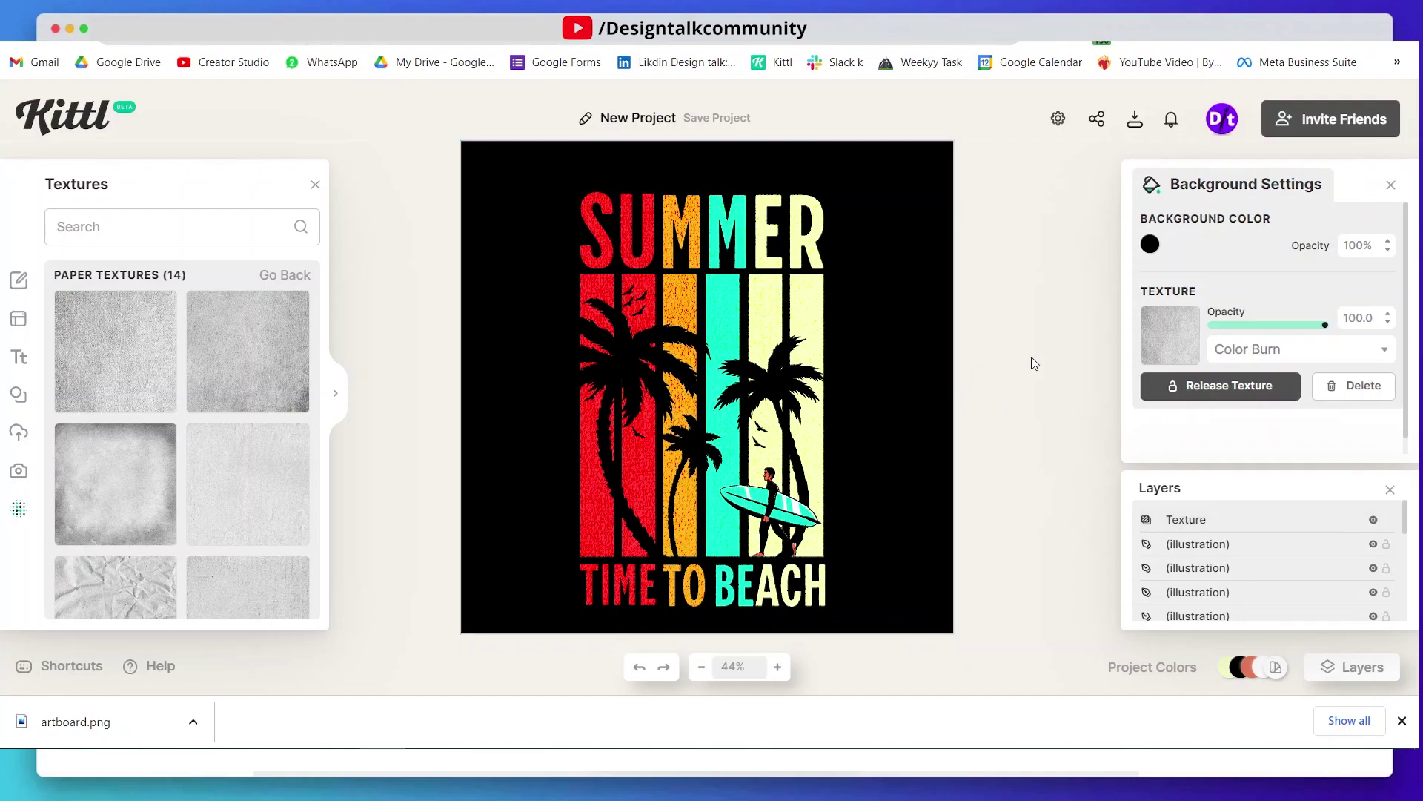
{"action": "left_click", "coordinate": [1030, 357]}
{"action": "left_click", "coordinate": [894, 404]}
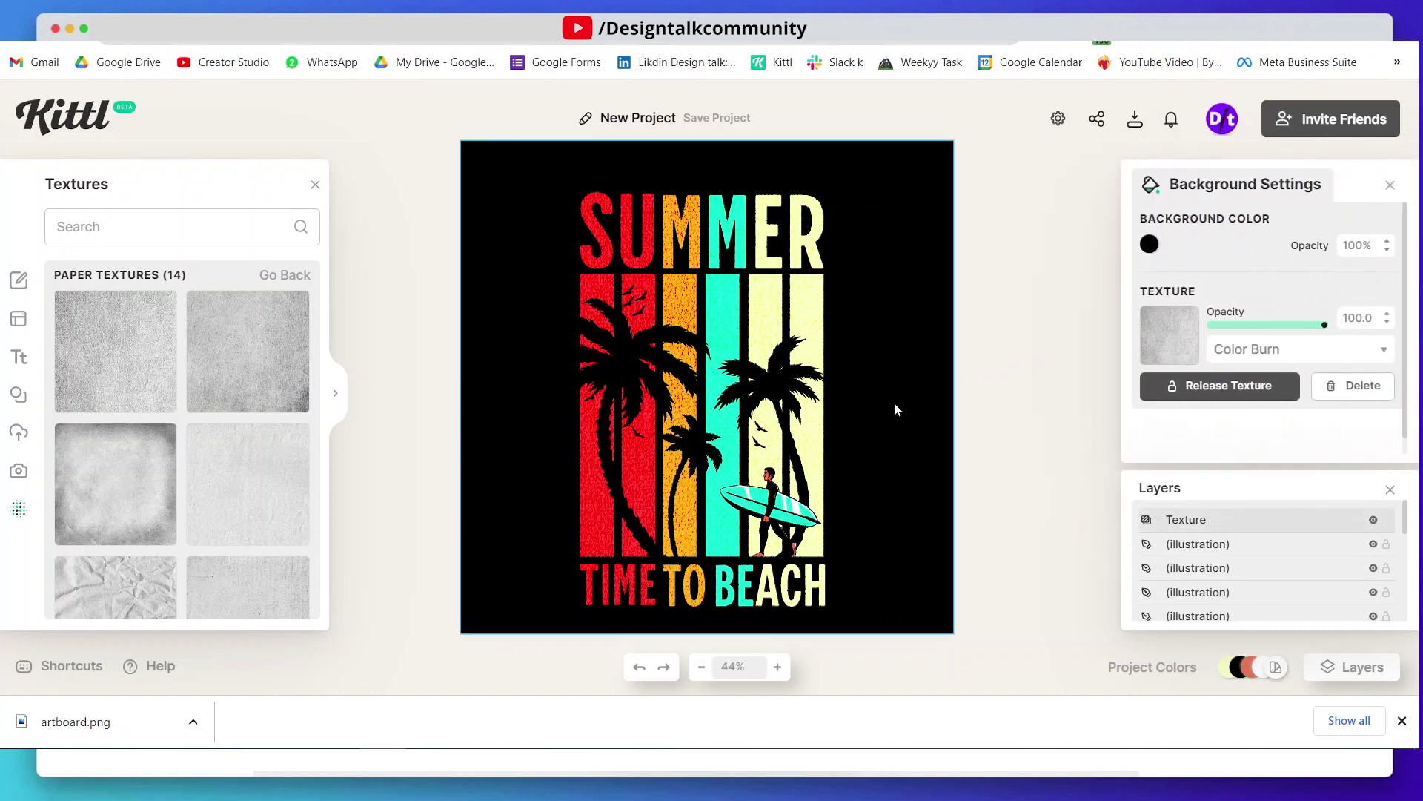
Open the download options and switch Remove Background and Optimize Quality on and back off
{"action": "left_click", "coordinate": [1134, 122]}
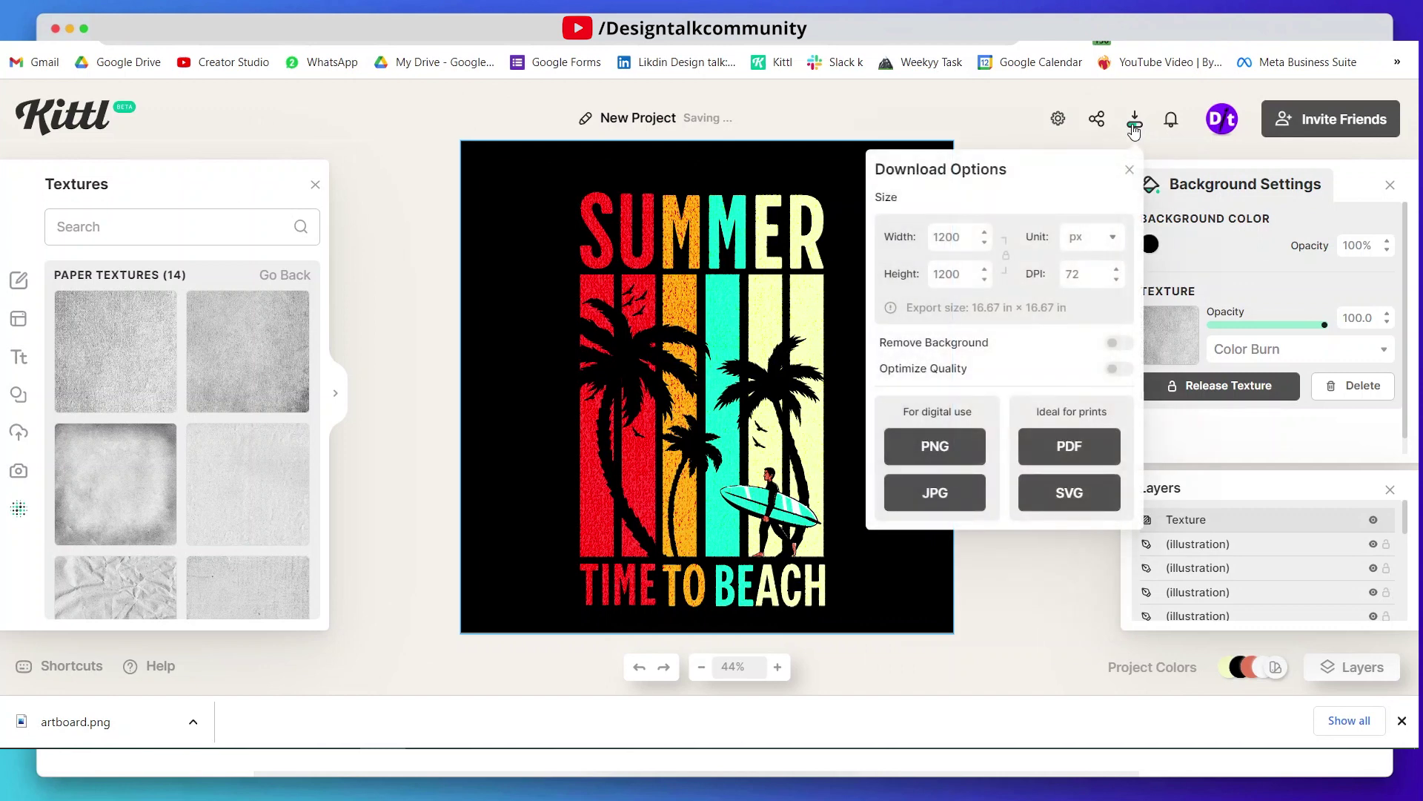
{"action": "left_click", "coordinate": [1118, 344]}
{"action": "left_click", "coordinate": [1119, 372]}
{"action": "left_click", "coordinate": [1120, 344]}
{"action": "left_click", "coordinate": [1119, 369]}
Raise the export resolution to 75 DPI, giving 1250 × 1250 px, and download the design as a PNG
{"action": "left_click", "coordinate": [1102, 245]}
{"action": "left_click", "coordinate": [1102, 246]}
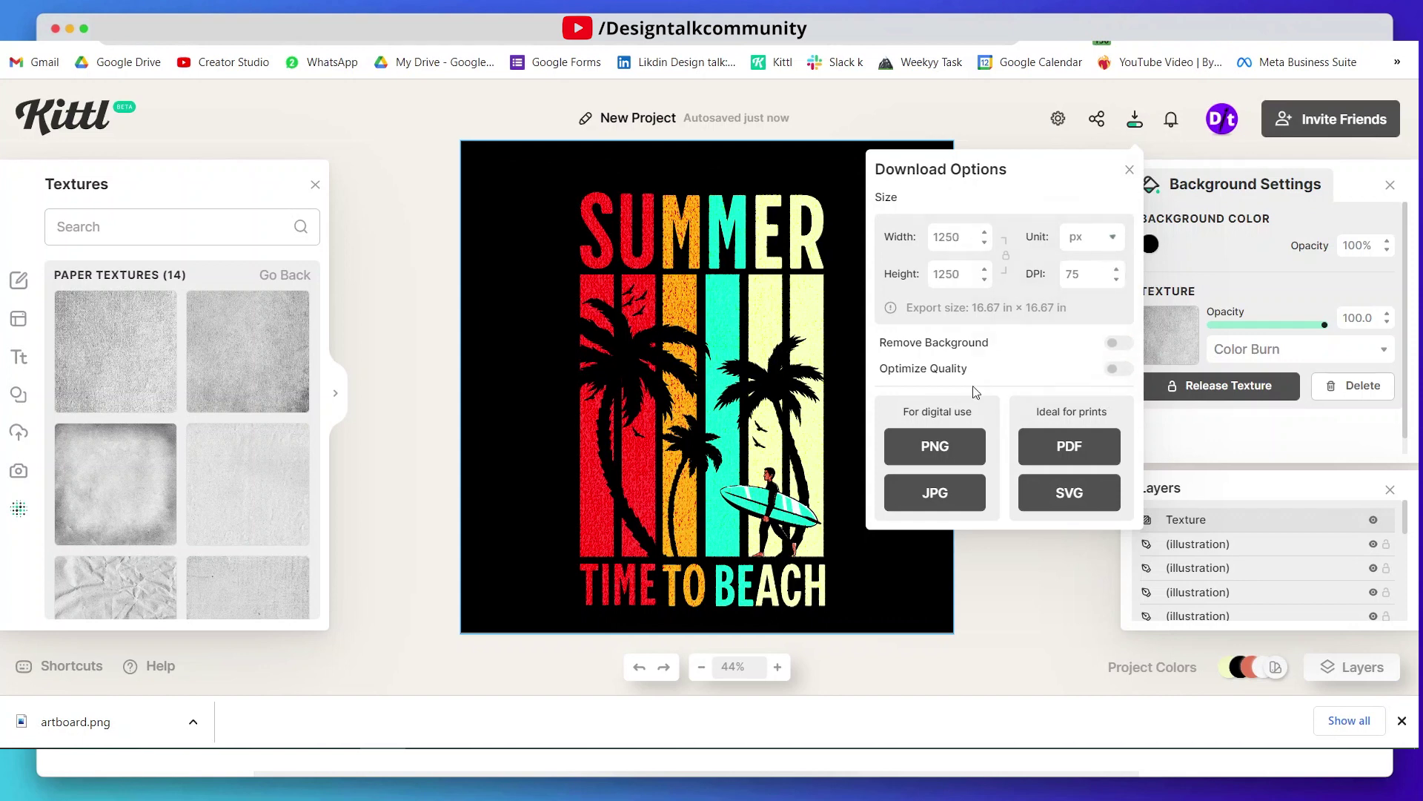
{"action": "left_click", "coordinate": [929, 454]}
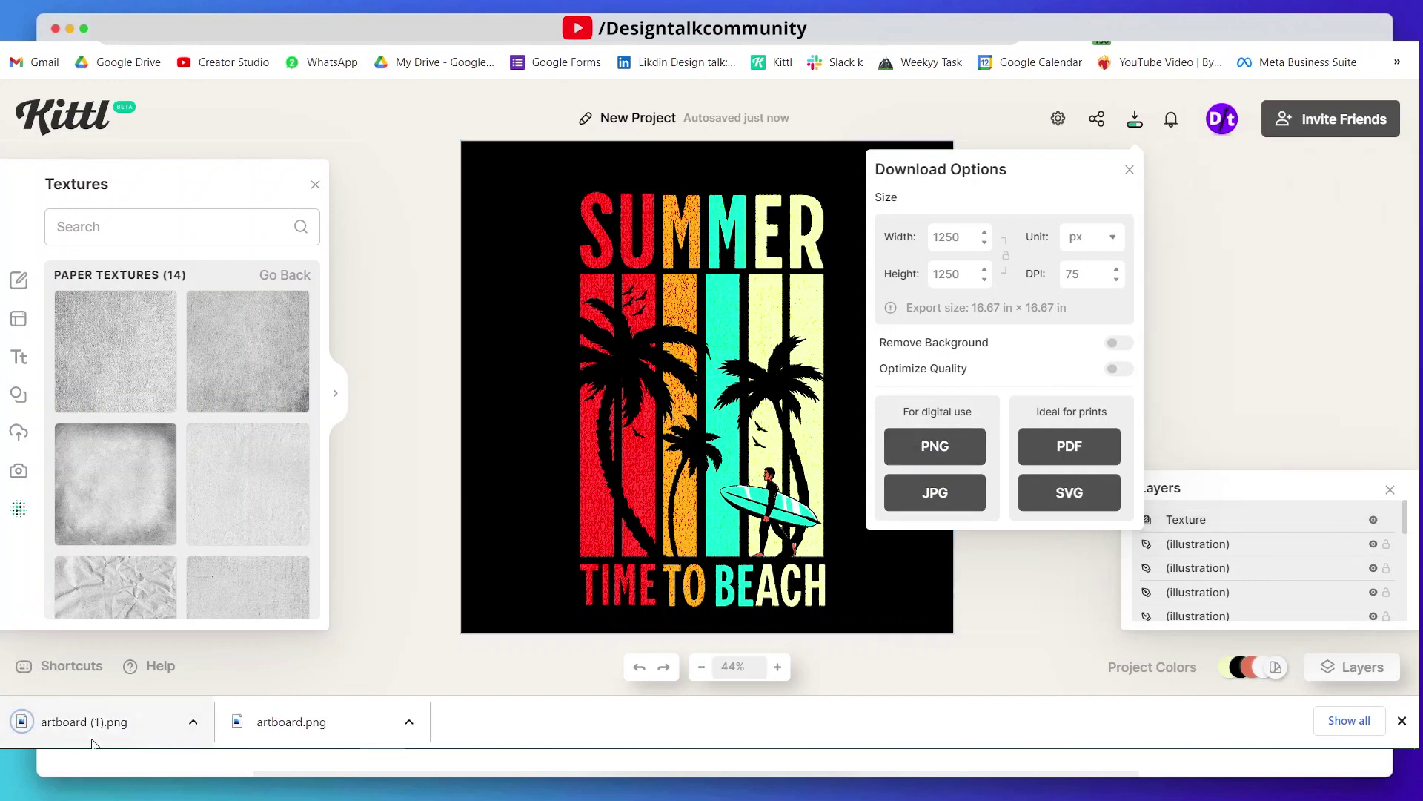
{"action": "left_click", "coordinate": [382, 527]}
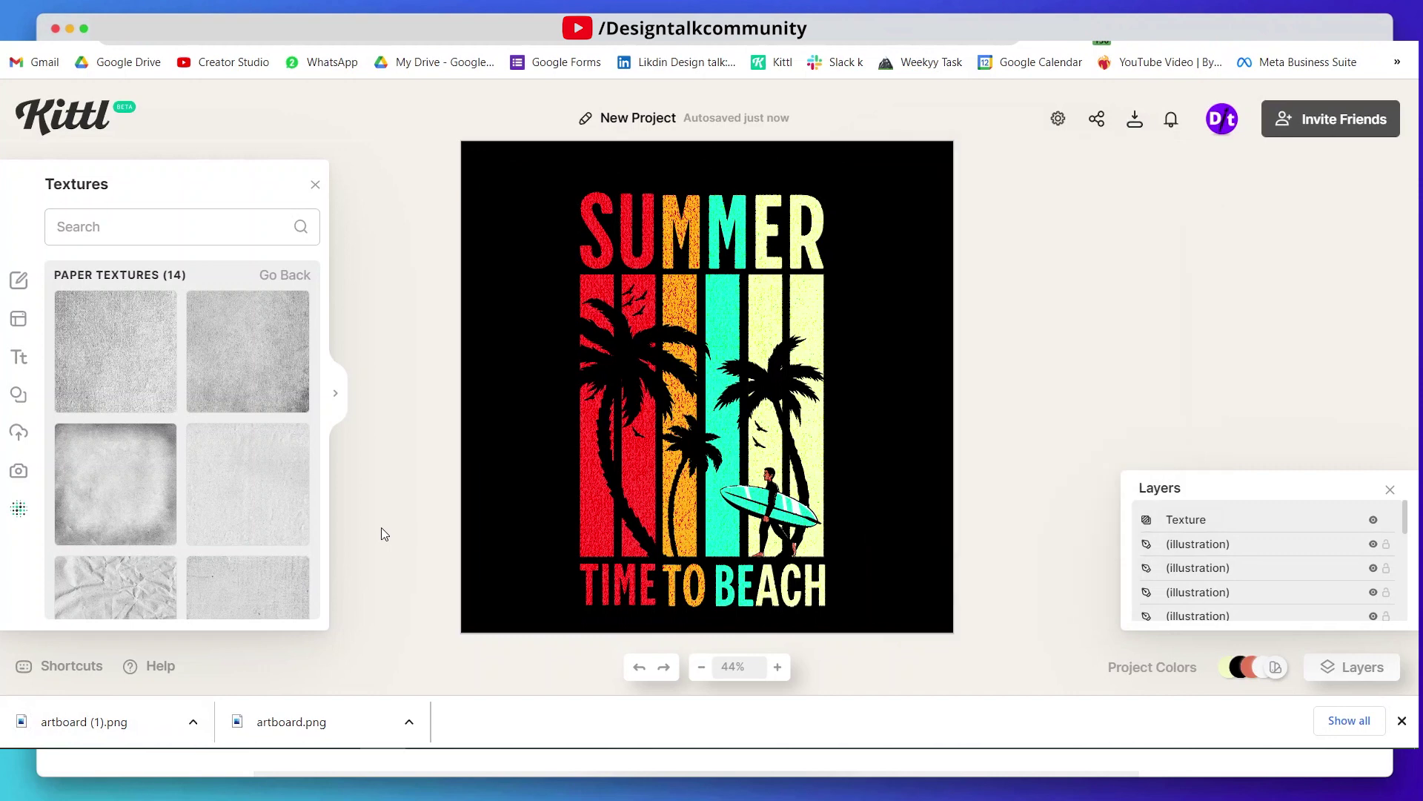
Open the form for publishing the design to the community from the sharing options
{"action": "left_click", "coordinate": [1096, 126]}
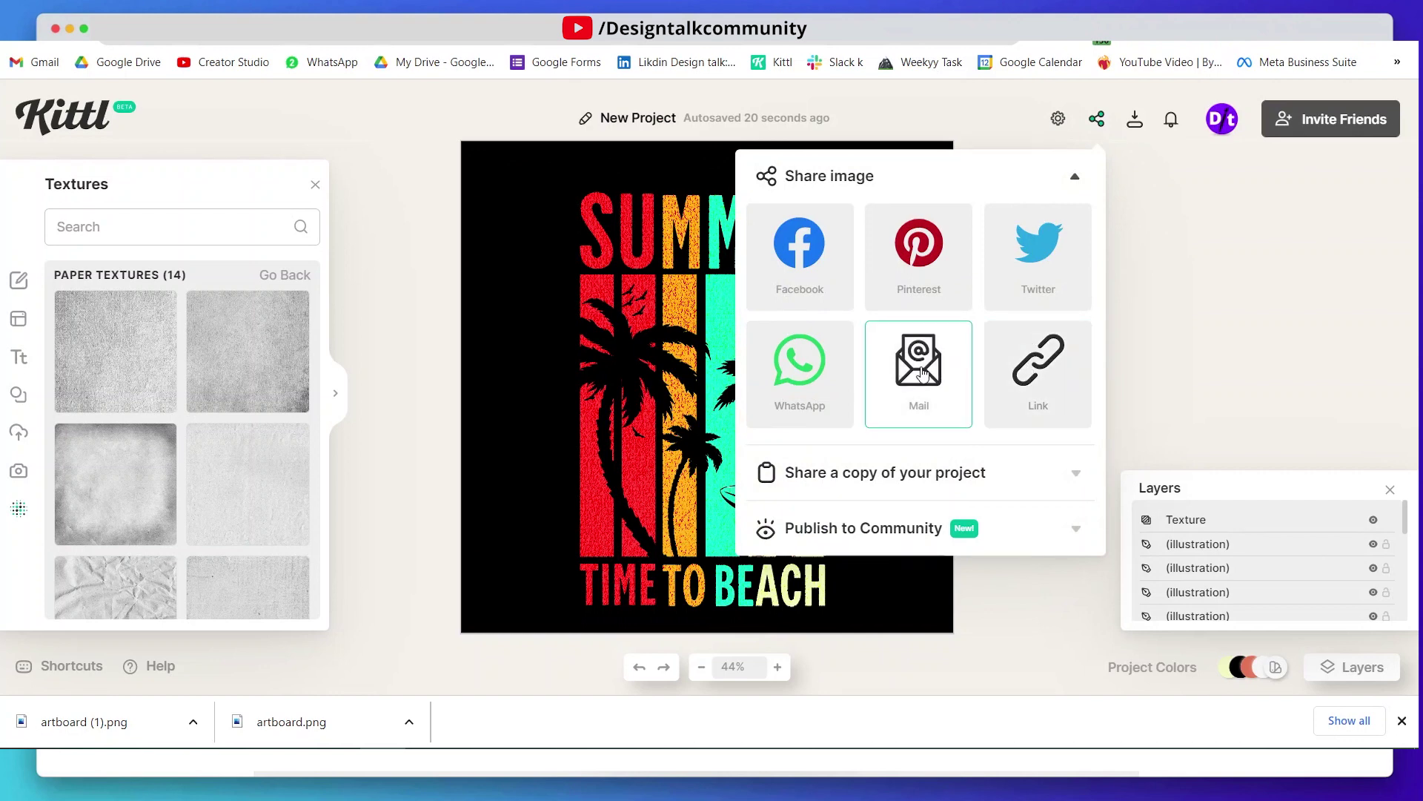
{"action": "left_click", "coordinate": [851, 531]}
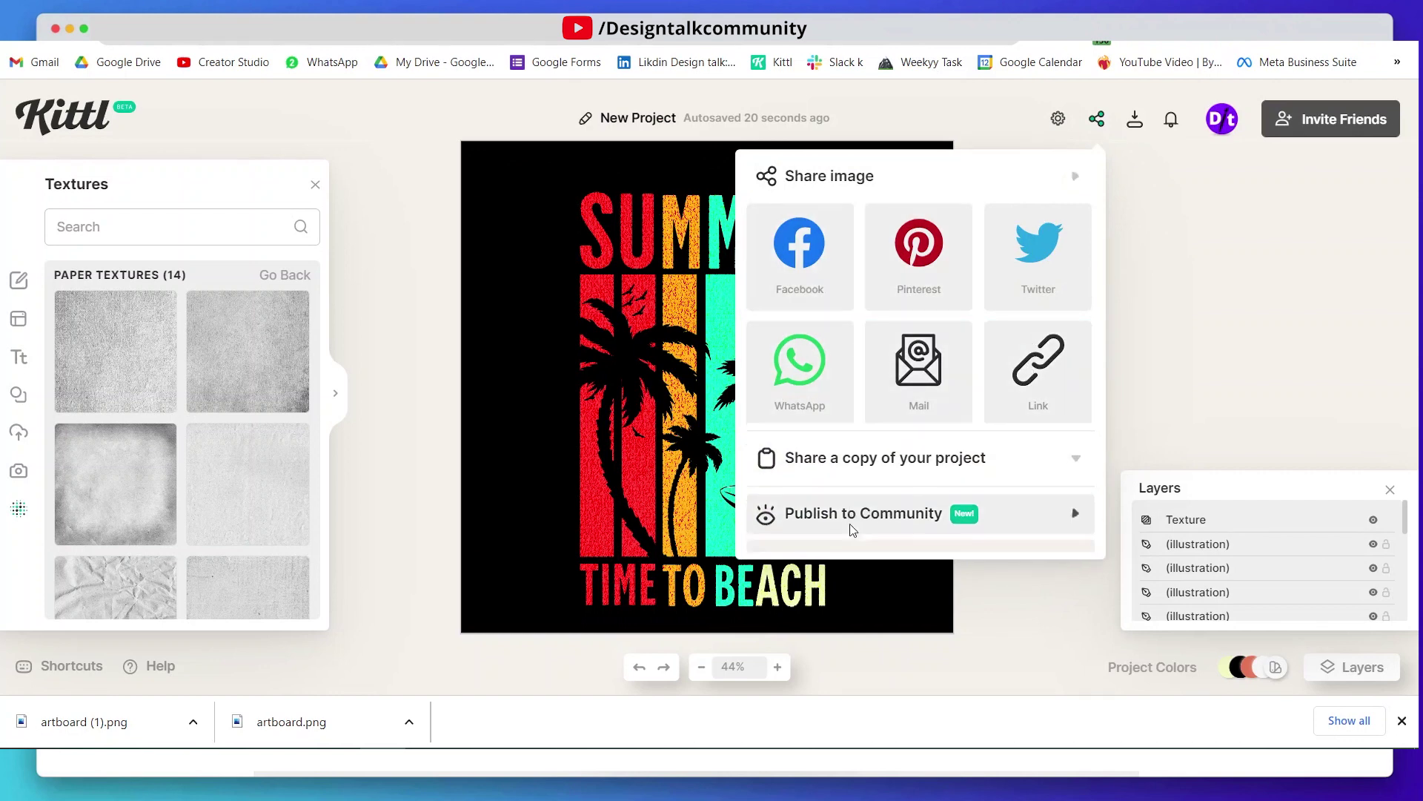
{"action": "left_click", "coordinate": [1001, 595]}
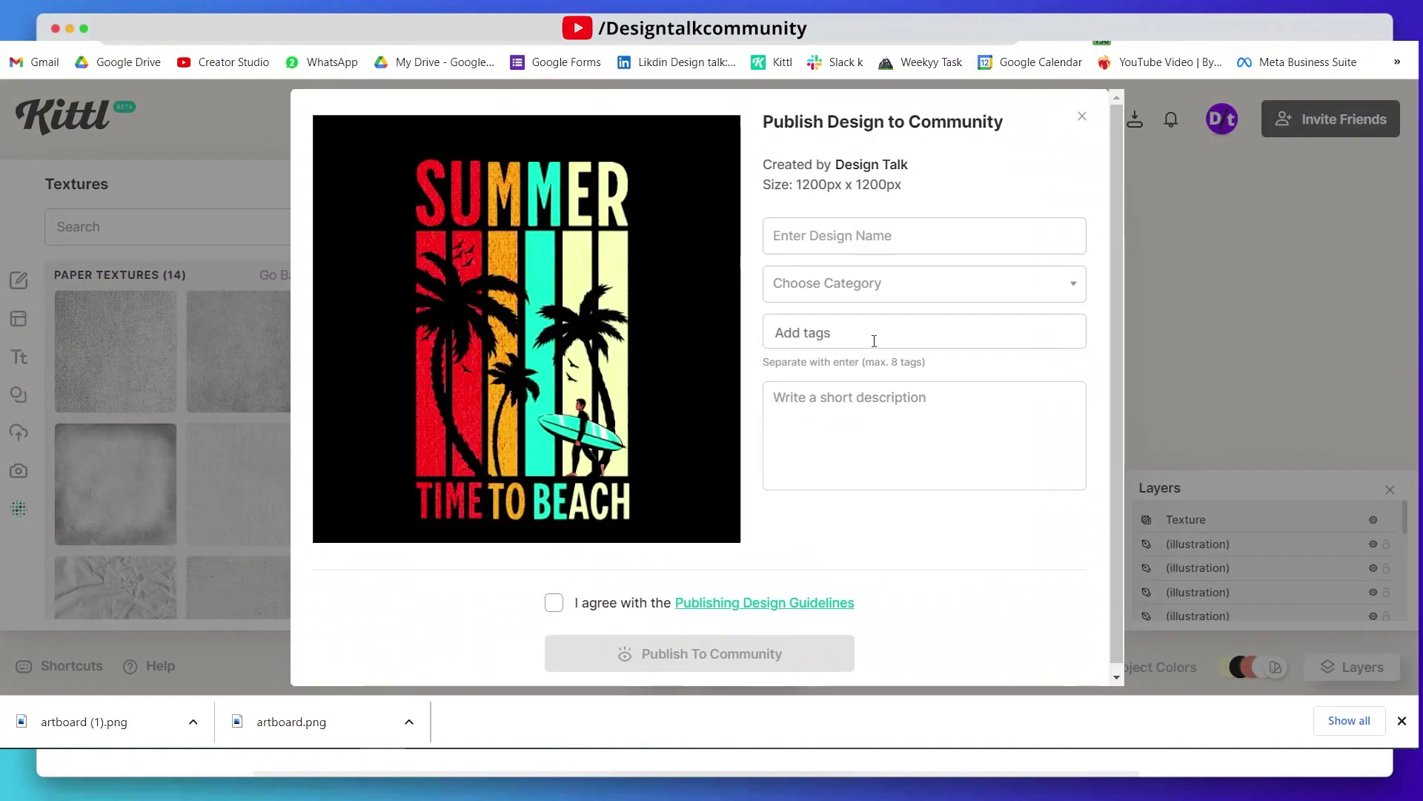
Name the published design "Summer T shirt Design" and choose the T-Shirts category
{"action": "type", "text": "T"}
{"action": "key", "text": "BackSpace"}
{"action": "type", "text": "Summer T shirt Design"}
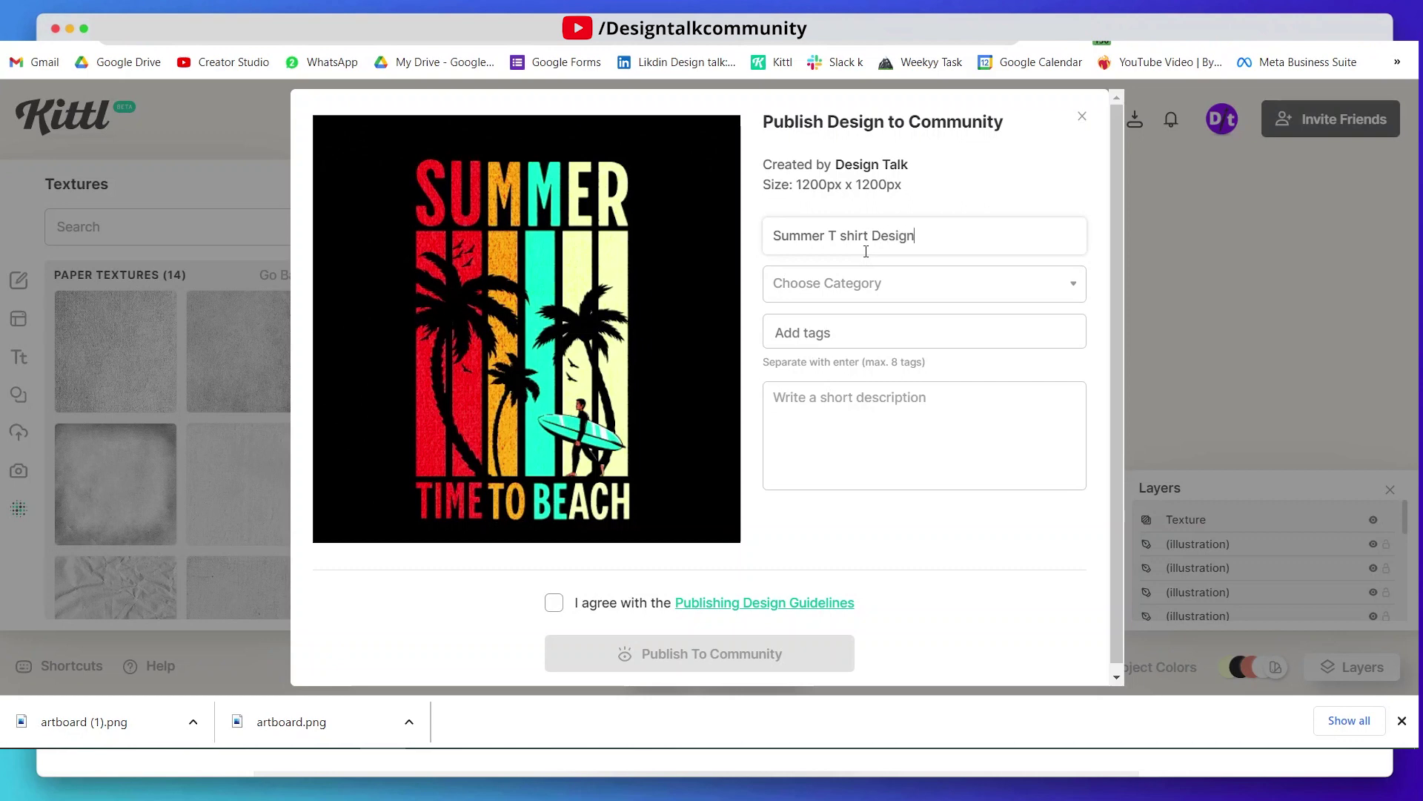
{"action": "left_click", "coordinate": [895, 289]}
{"action": "left_click", "coordinate": [797, 356]}
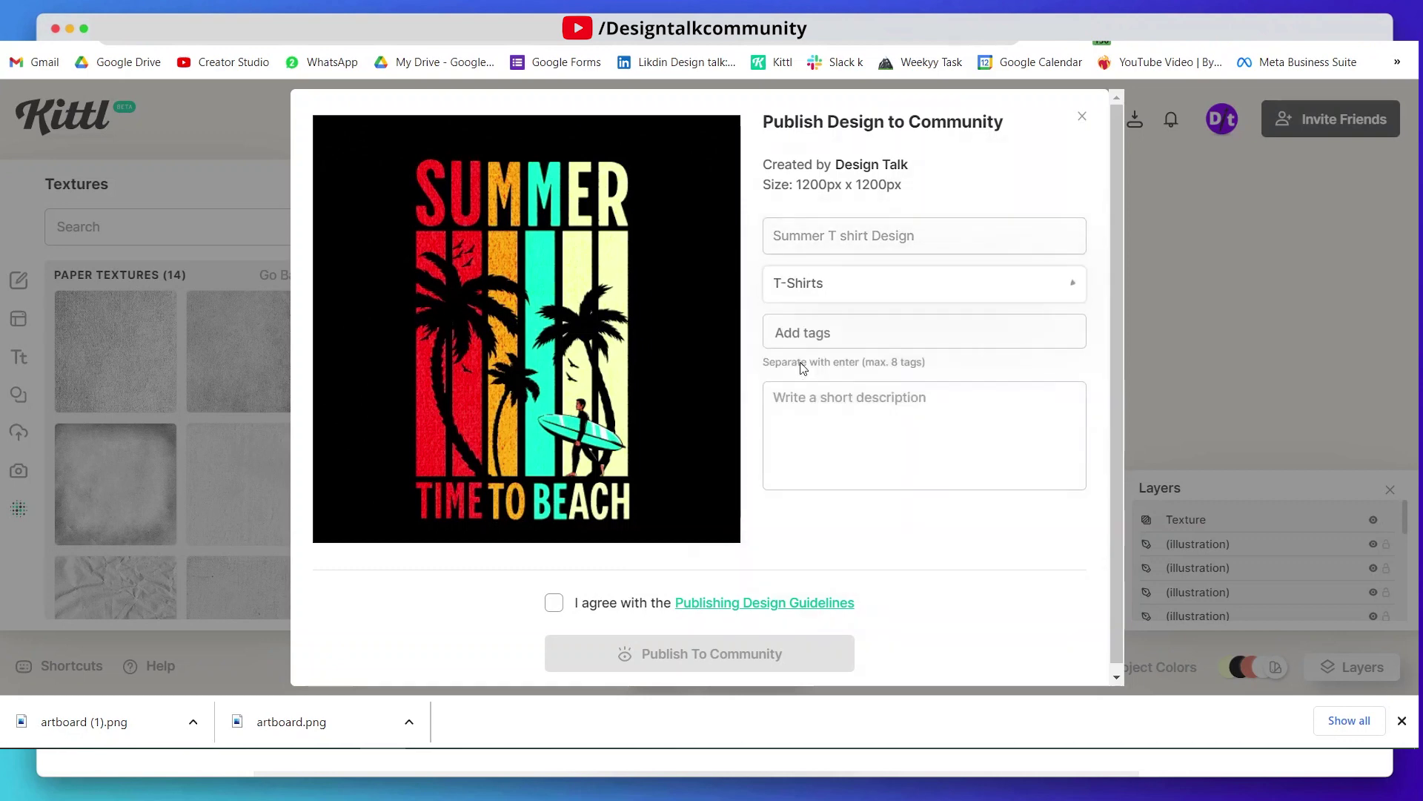
Add the tag "Summer" and enter the short description "Design for summer"
{"action": "type", "text": "Summ"}
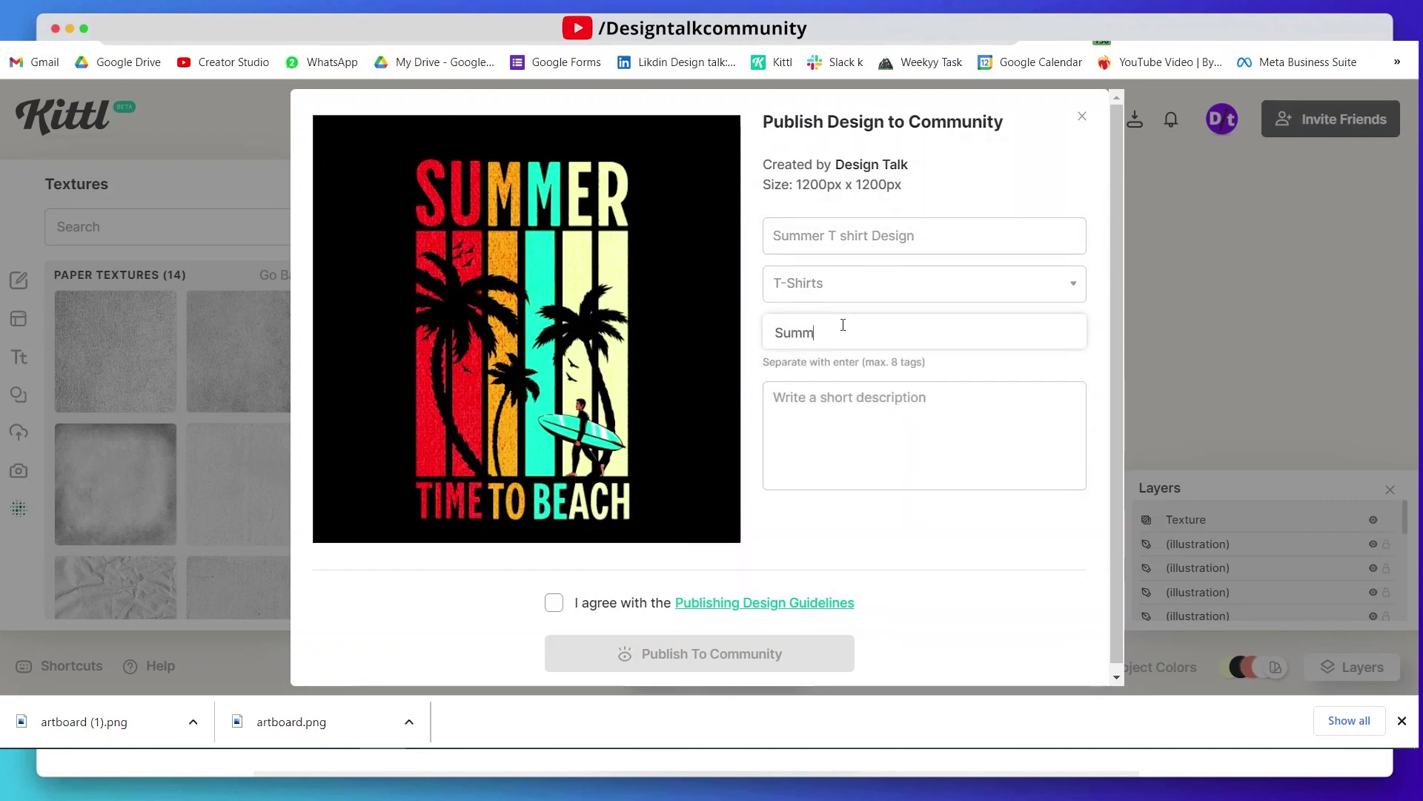
{"action": "type", "text": "er"}
{"action": "key", "text": "Return"}
{"action": "left_click", "coordinate": [856, 394]}
{"action": "type", "text": "Design for"}
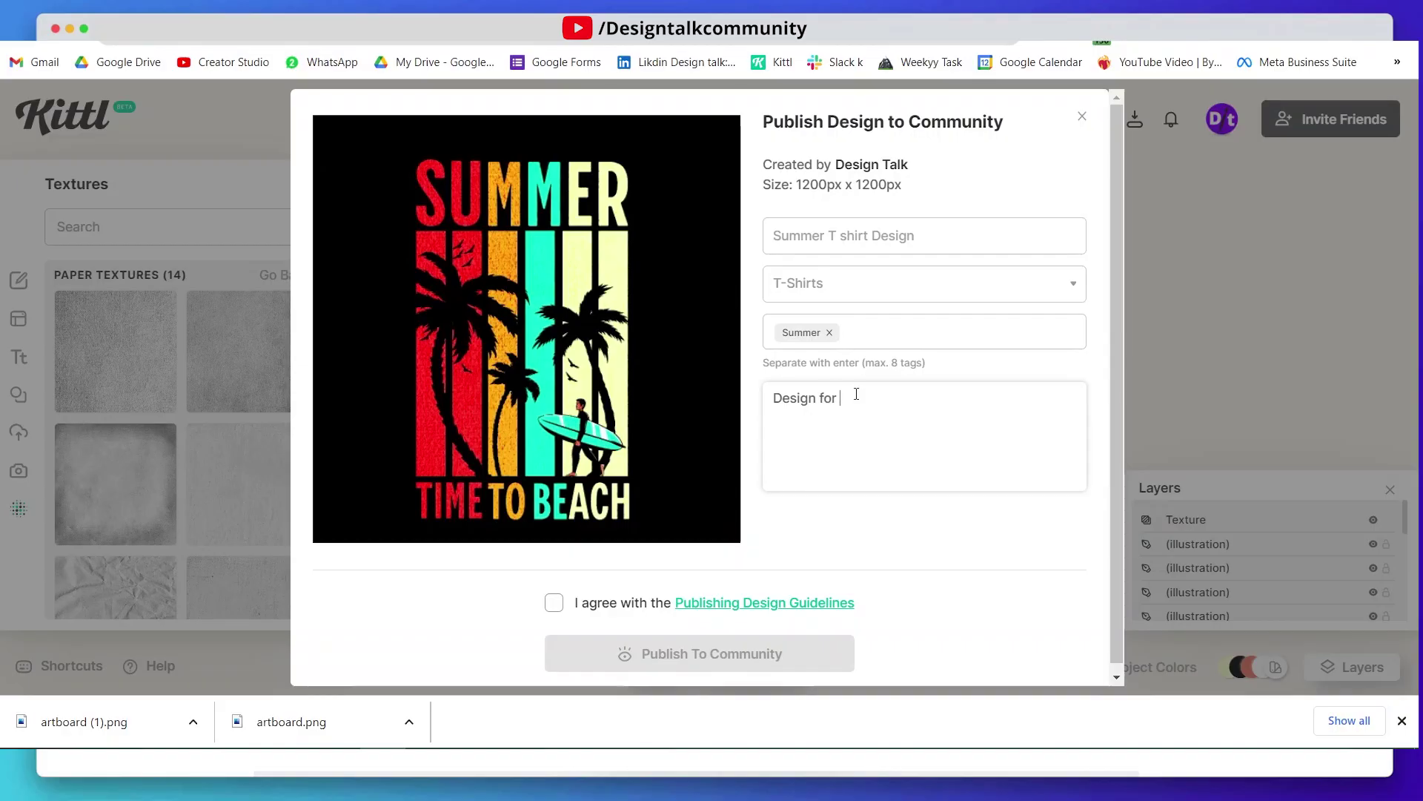
{"action": "type", "text": "summer"}
Agree to the Publishing Design Guidelines, publish the design to the community, and continue back to the project
{"action": "left_click", "coordinate": [555, 603]}
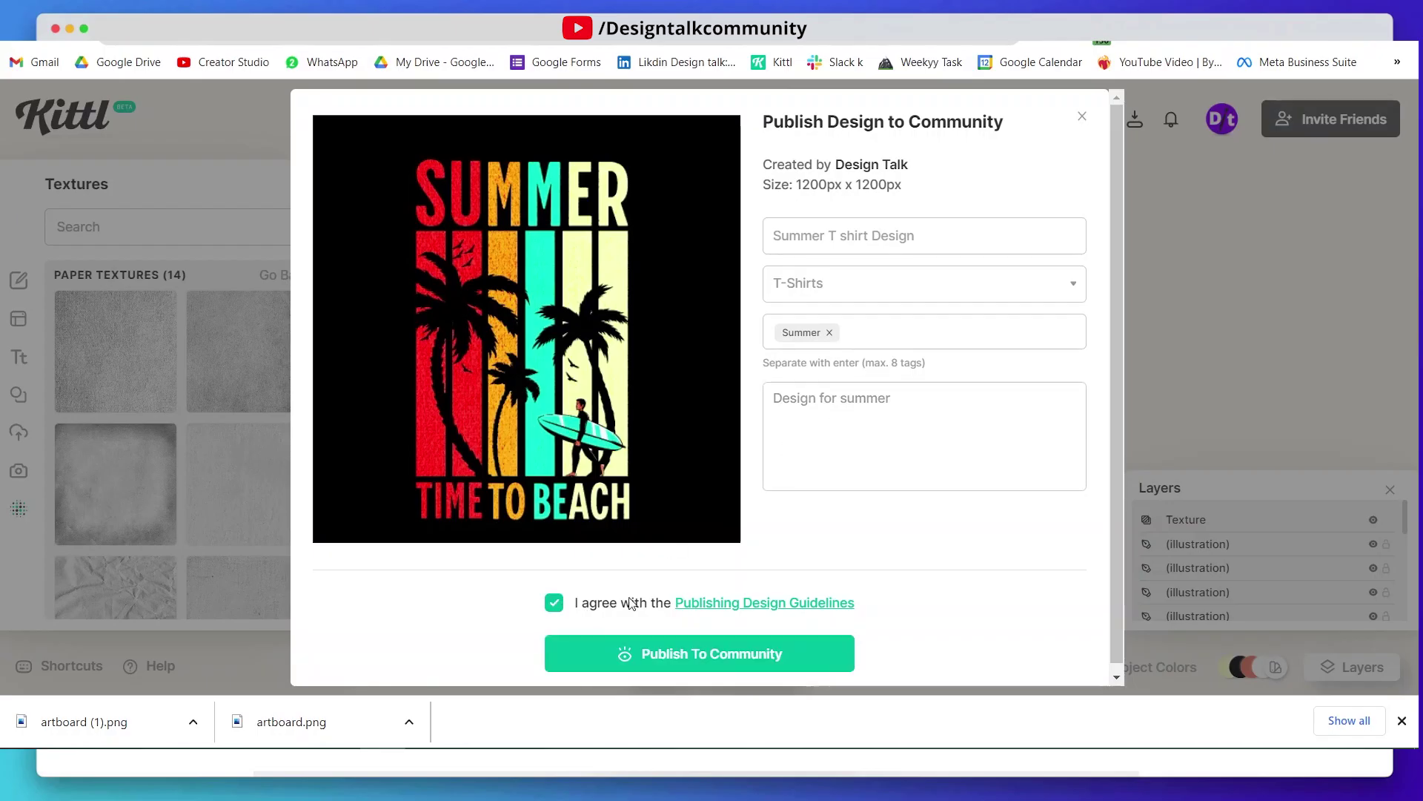
{"action": "left_click", "coordinate": [760, 654]}
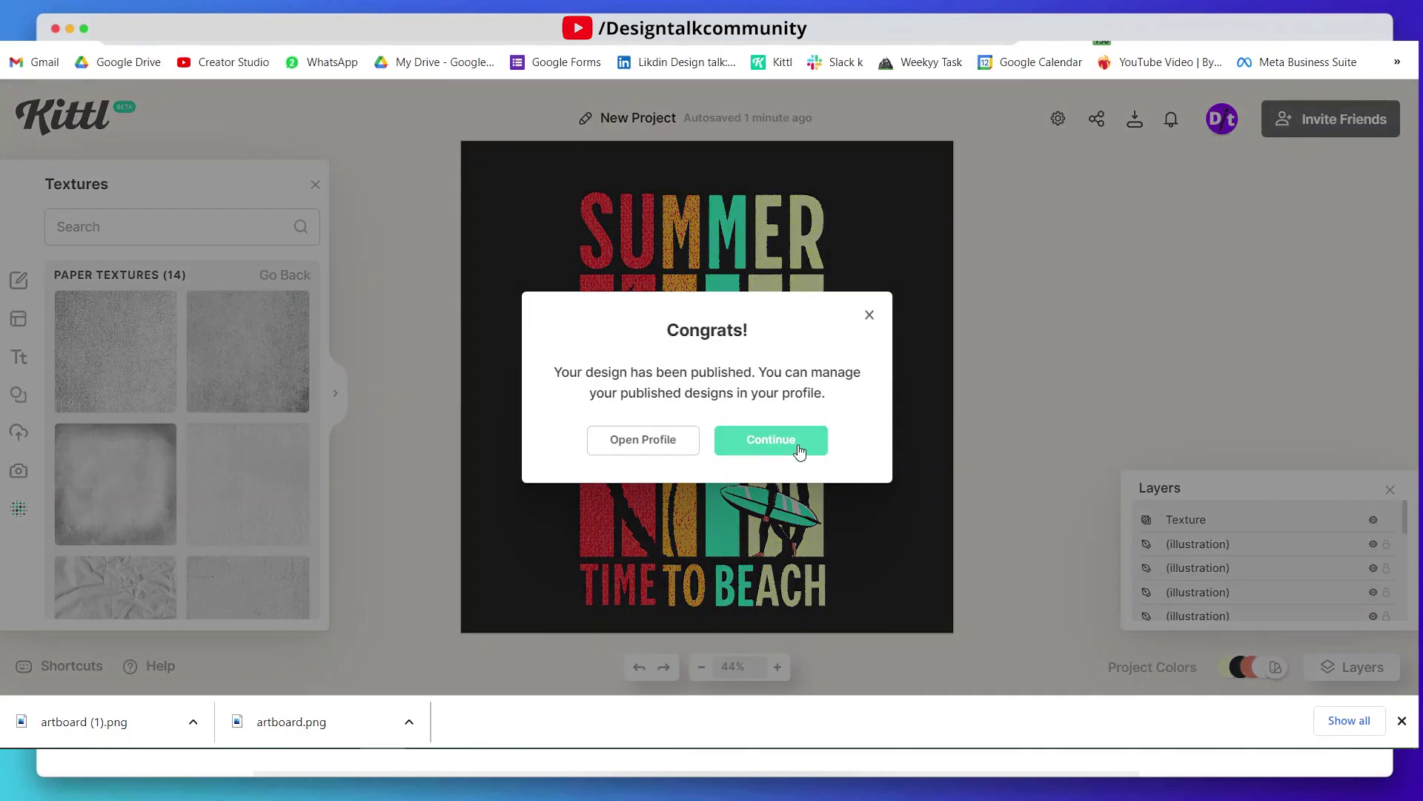
{"action": "left_click", "coordinate": [798, 444]}
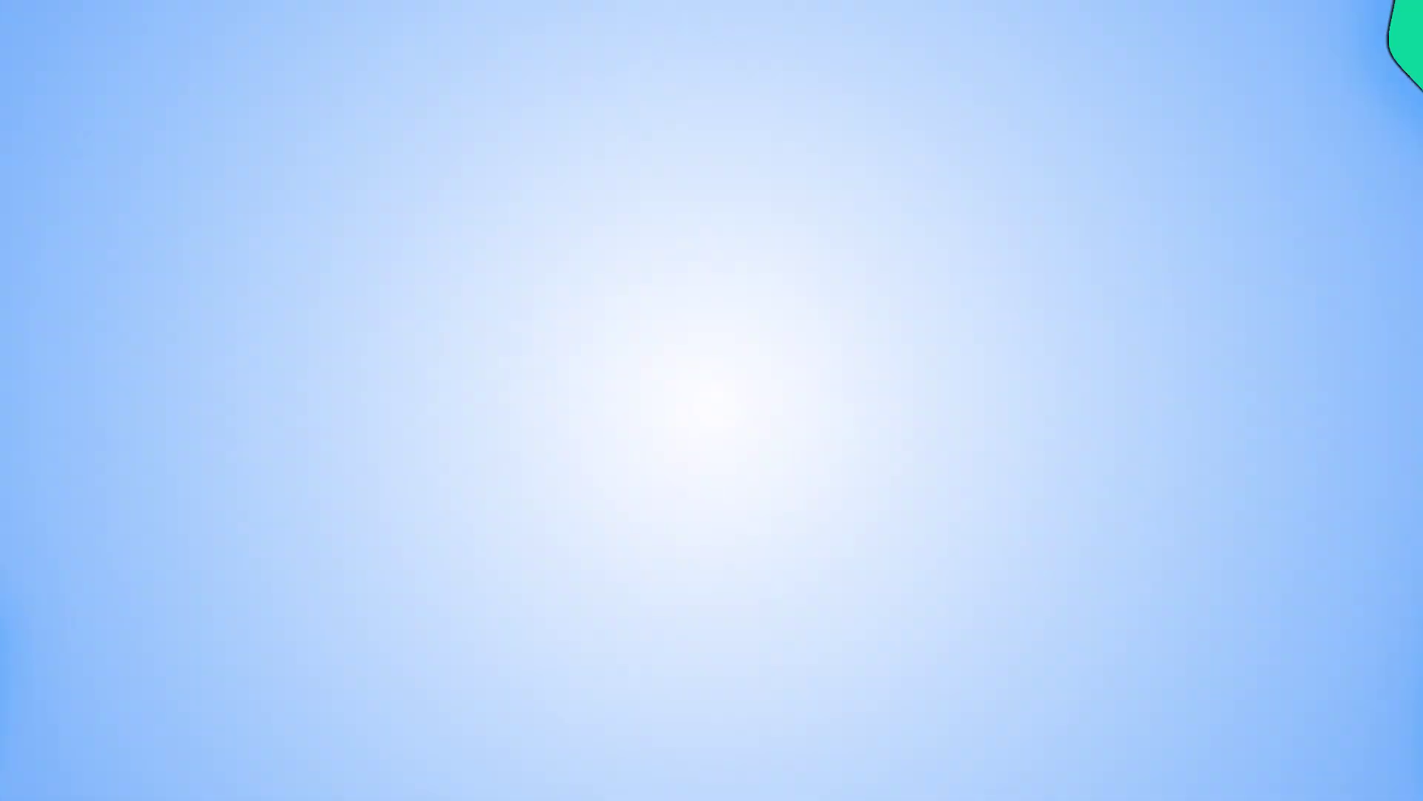